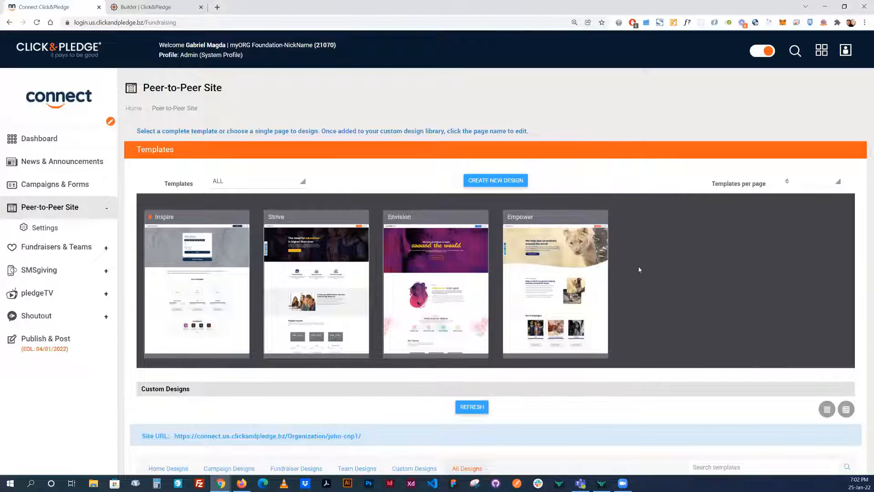
scroll(648, 254, "down", 2)
scroll(648, 253, "up", 2)
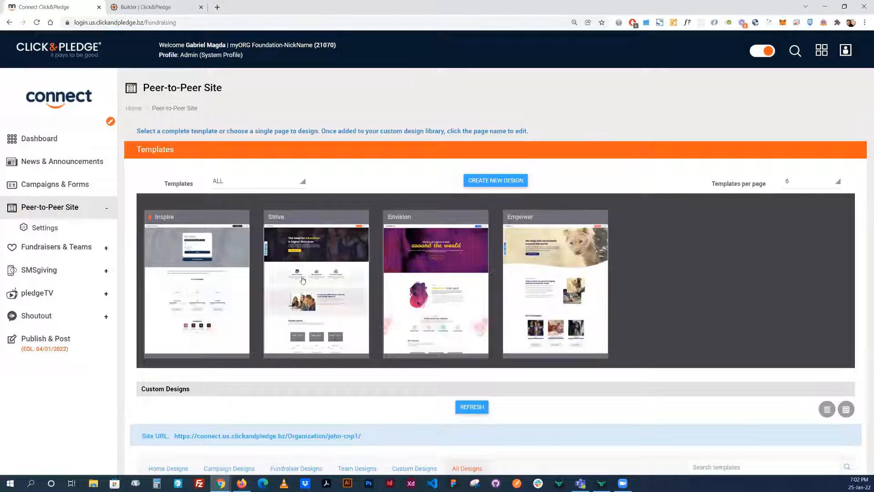
mouse_move(554, 266)
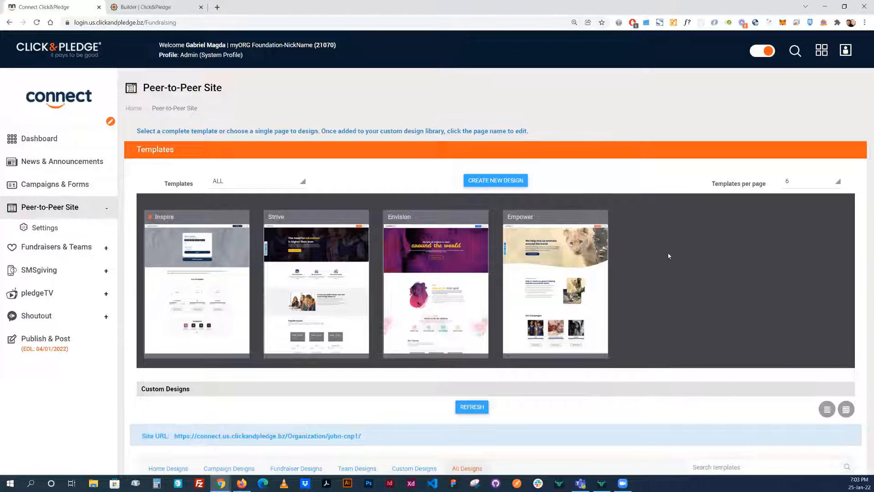
mouse_move(204, 248)
mouse_move(324, 247)
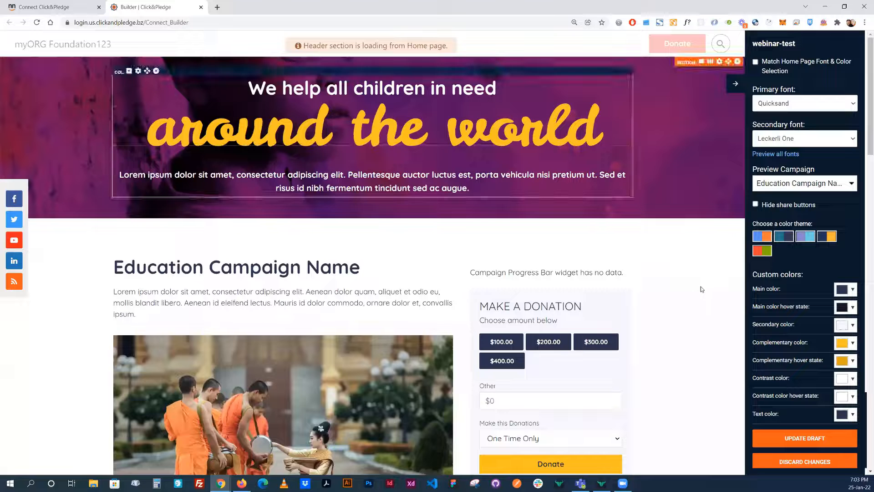
Open the Envision template's preview from the Peer-to-Peer Site page and browse its designs from Home through to Custom
left_click(53, 7)
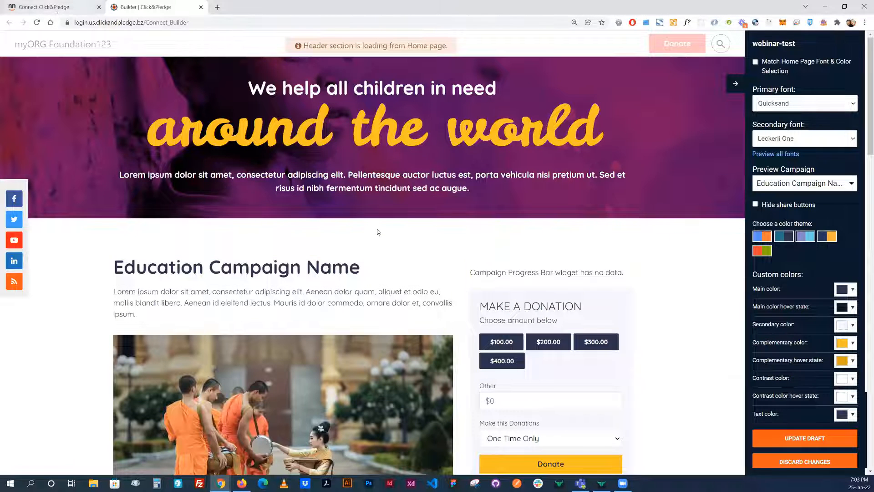
mouse_move(440, 263)
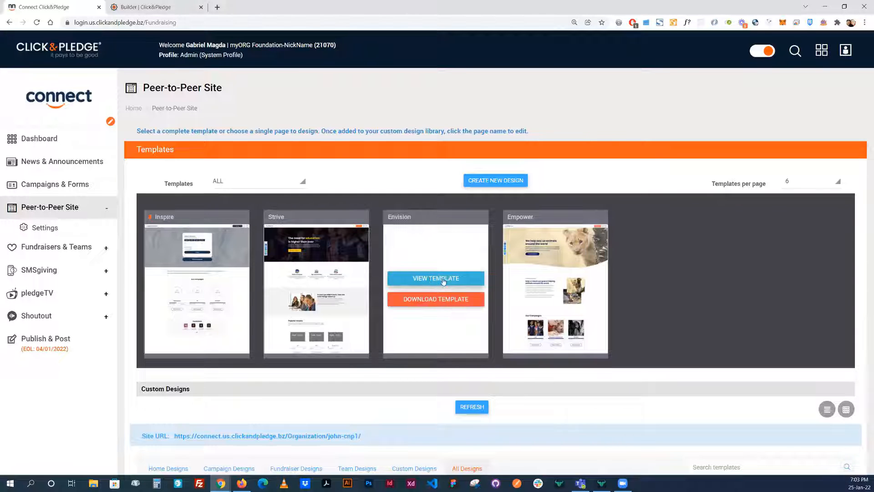
left_click(436, 280)
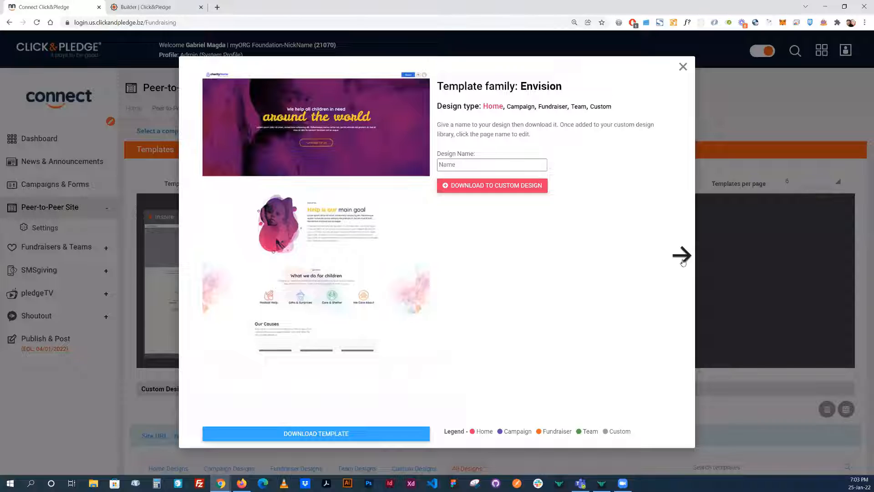
left_click(683, 261)
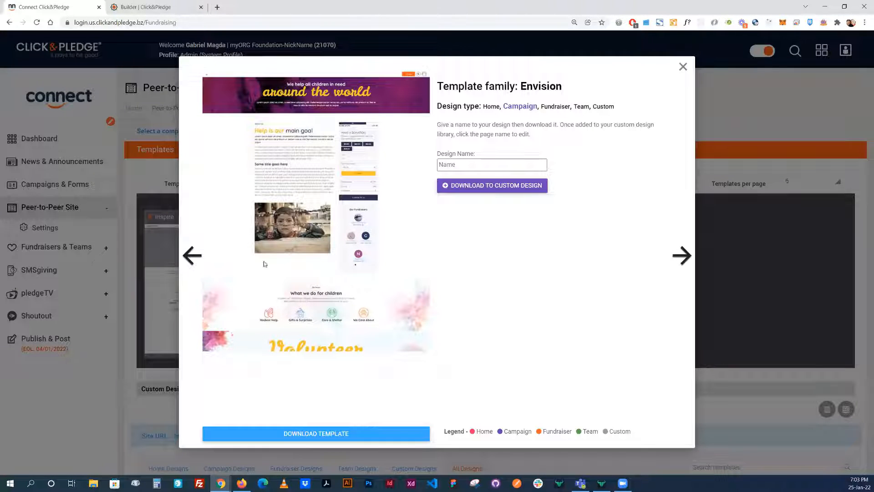
left_click(197, 260)
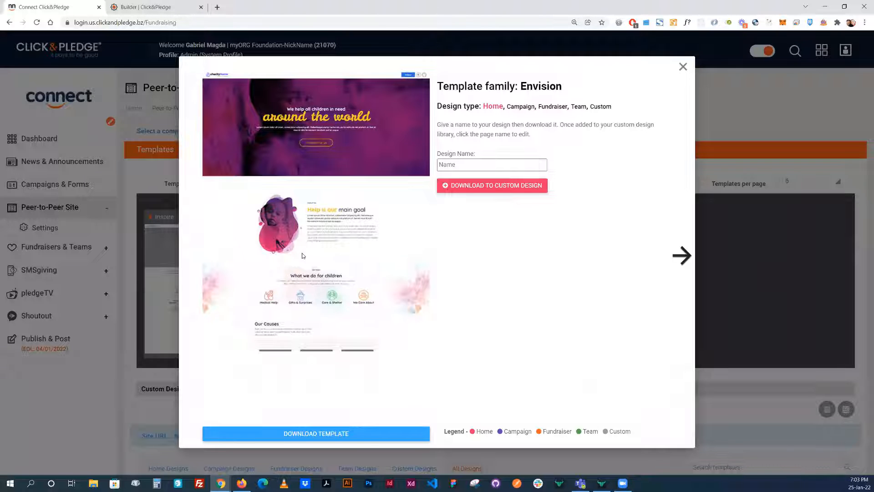
left_click(681, 255)
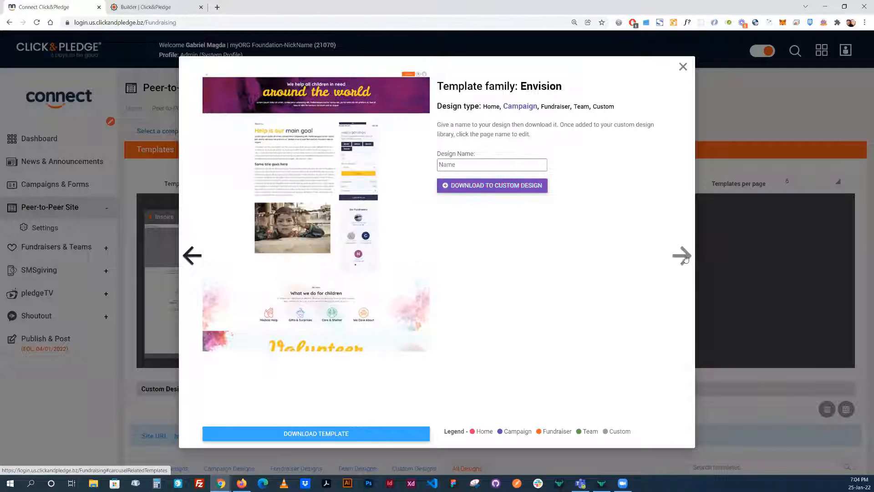
left_click(686, 257)
left_click(684, 257)
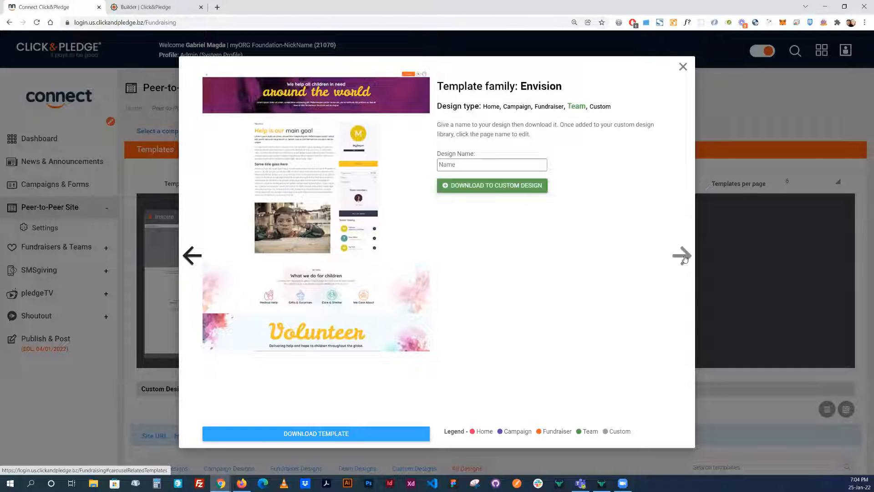
left_click(684, 257)
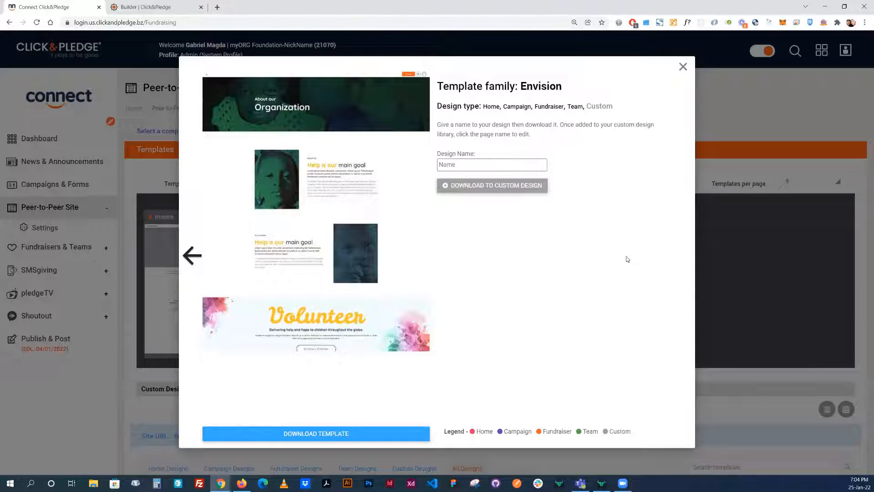
Browse back through the Envision designs to Campaign, check its design name field, and close the template preview
left_click(193, 258)
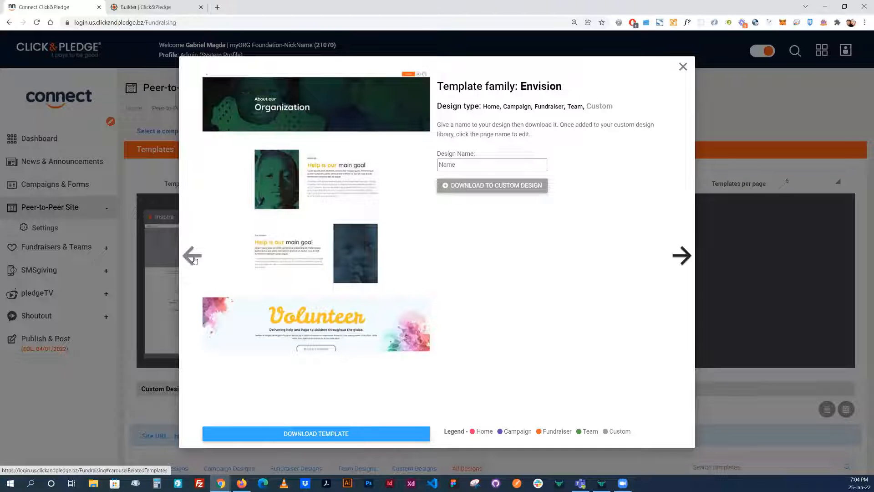
left_click(186, 260)
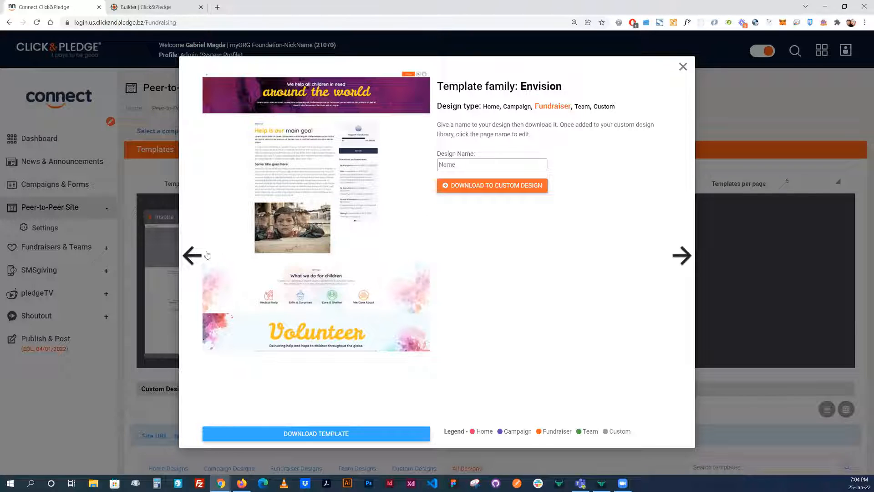
left_click(192, 256)
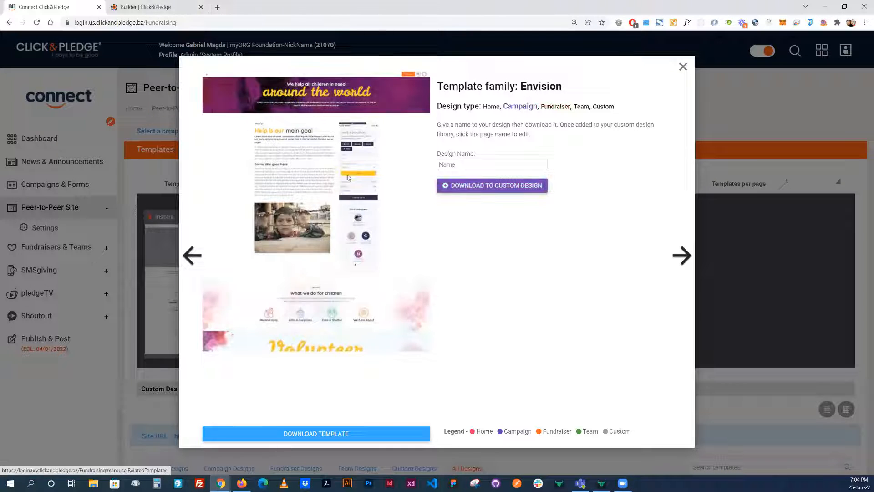
left_click(460, 165)
left_click(633, 179)
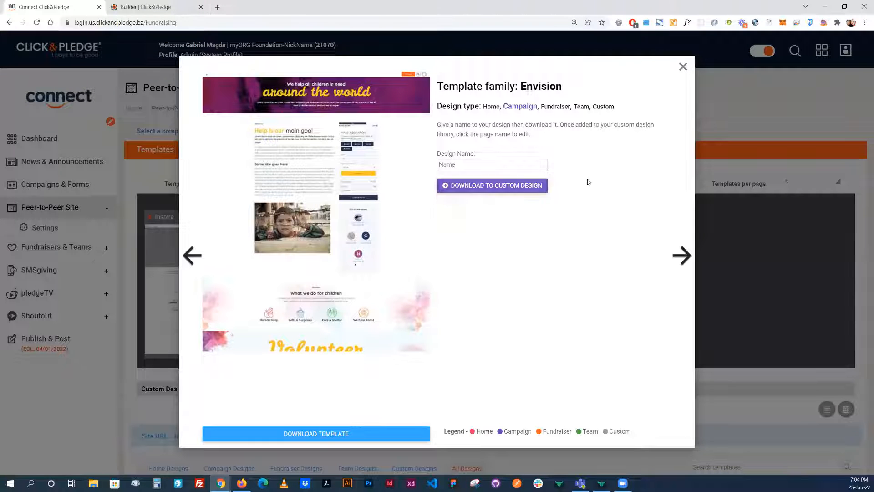
left_click(683, 66)
Check the available actions for the webinar-test draft in the custom designs list
scroll(371, 255, "down", 7)
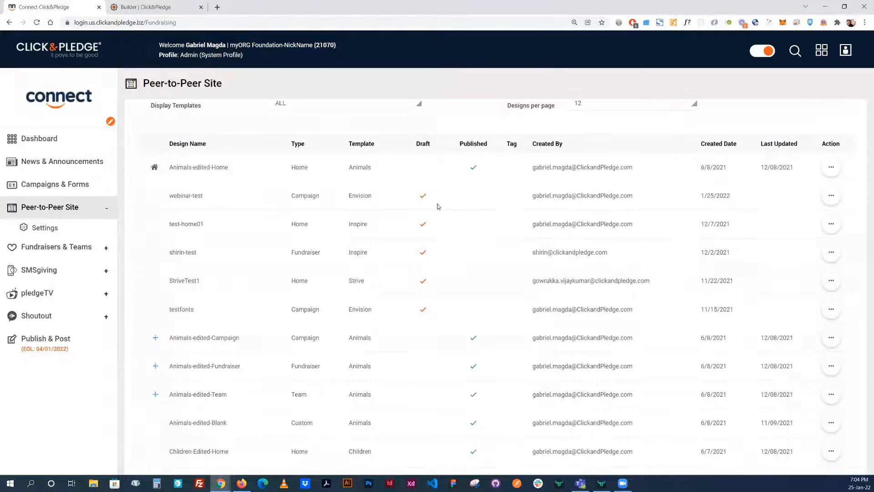
left_click(831, 198)
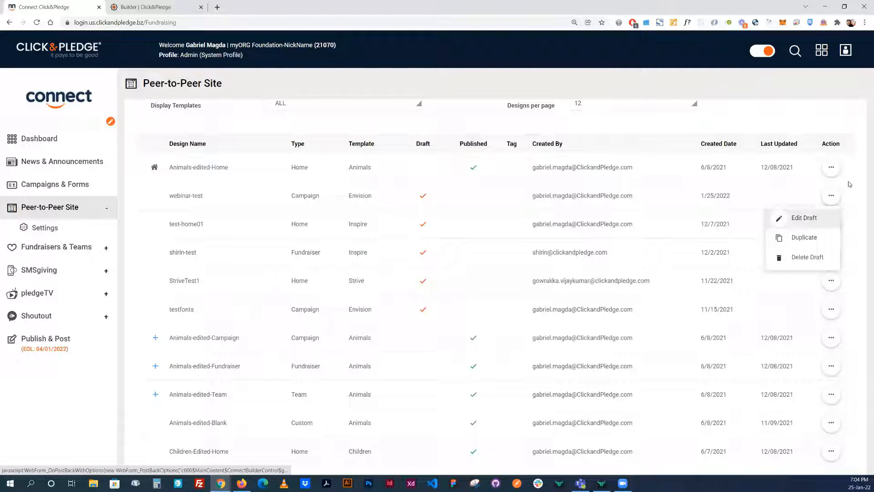
left_click(853, 176)
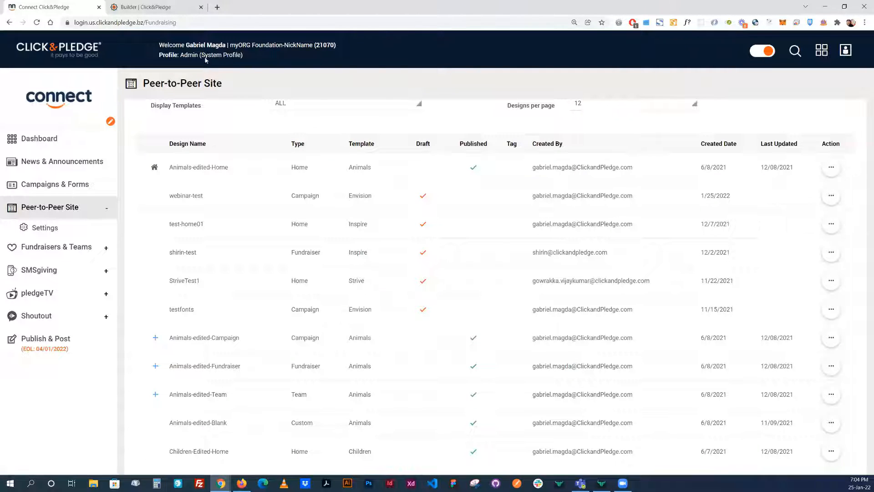
Return to the webinar-test draft in the Builder and examine its banner, donation form, fundraiser list and services section
left_click(177, 12)
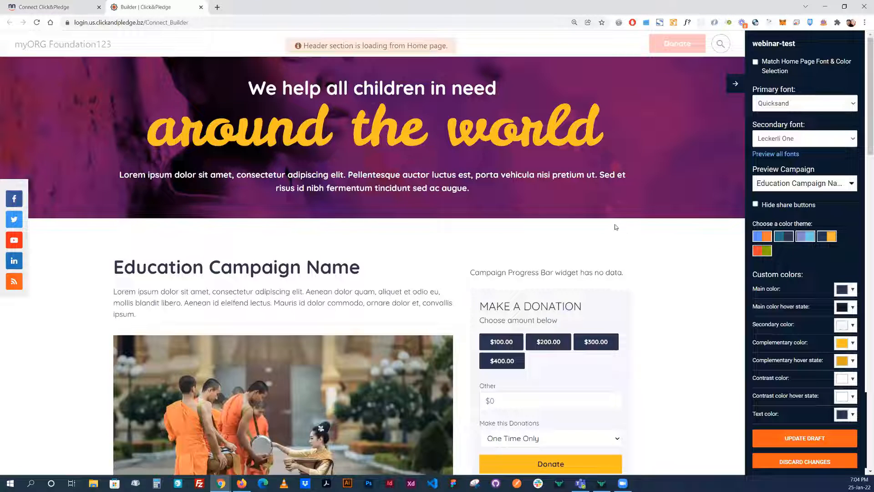
scroll(646, 214, "down", 1)
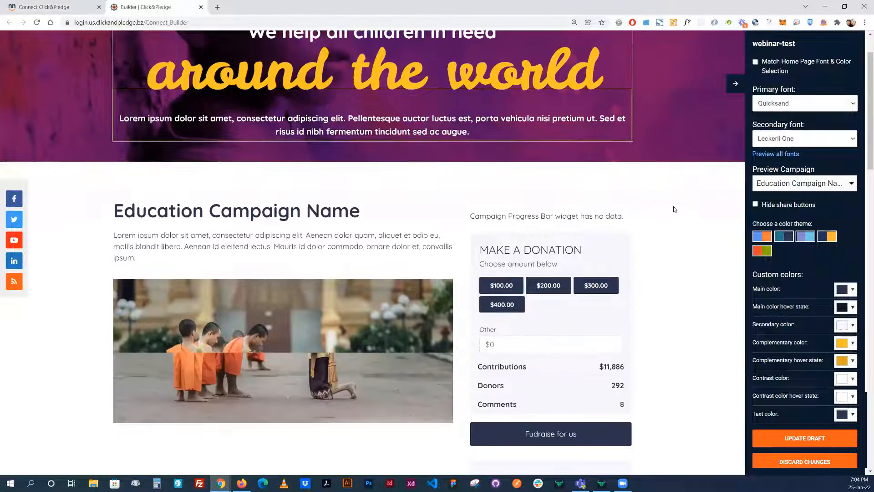
scroll(675, 207, "down", 7)
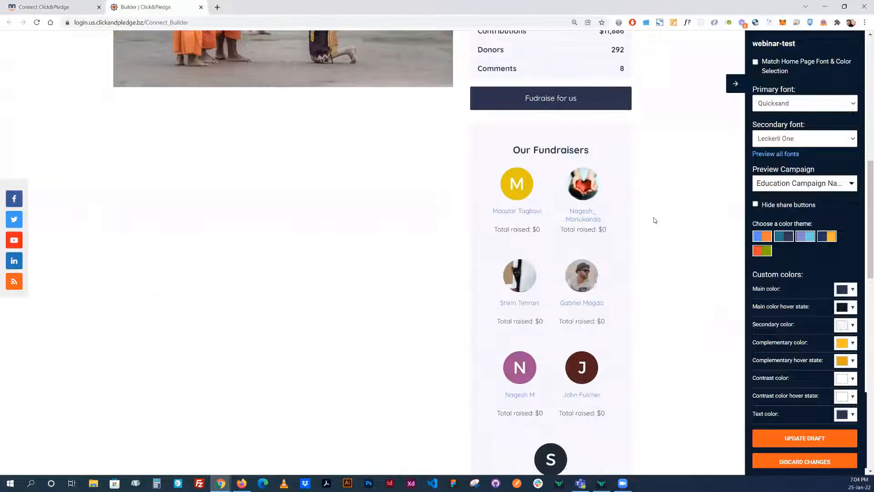
scroll(655, 219, "up", 4)
scroll(660, 217, "up", 1)
scroll(662, 218, "up", 4)
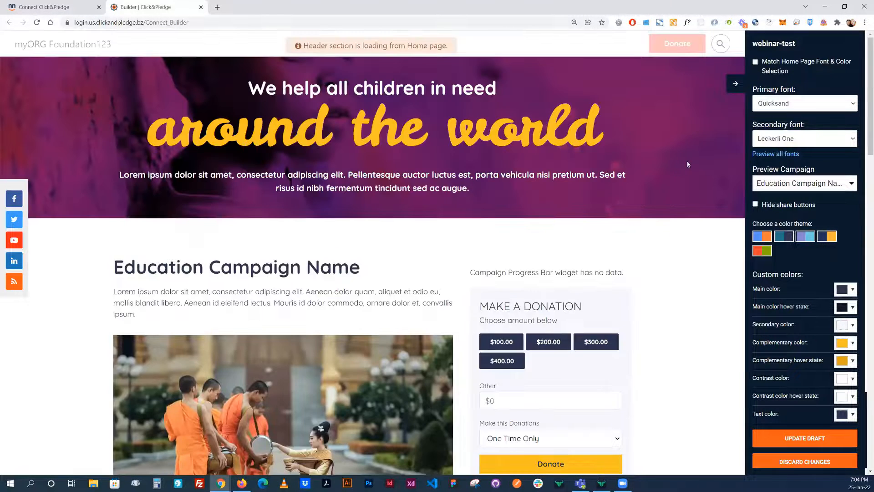
mouse_move(696, 174)
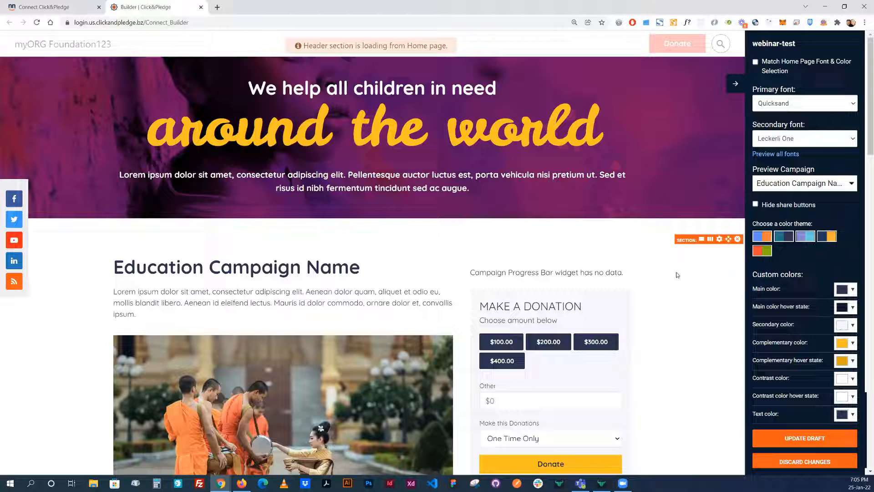
scroll(667, 276, "down", 3)
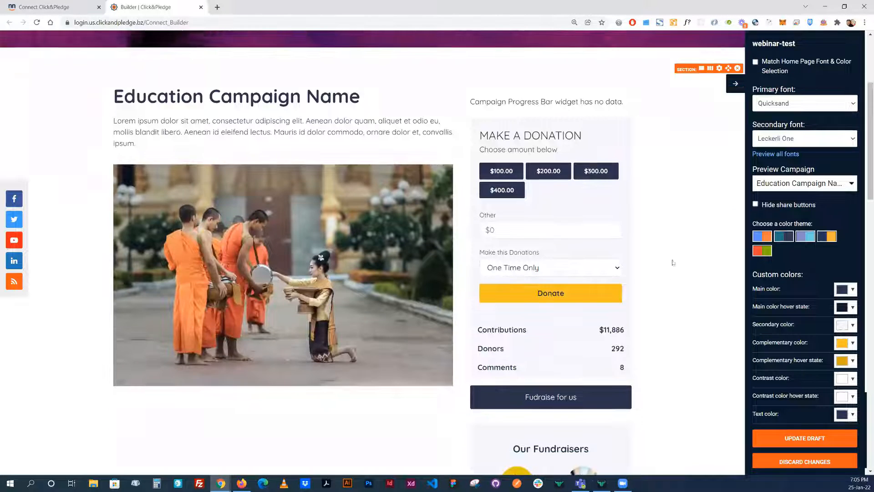
scroll(697, 240, "down", 15)
scroll(695, 236, "up", 15)
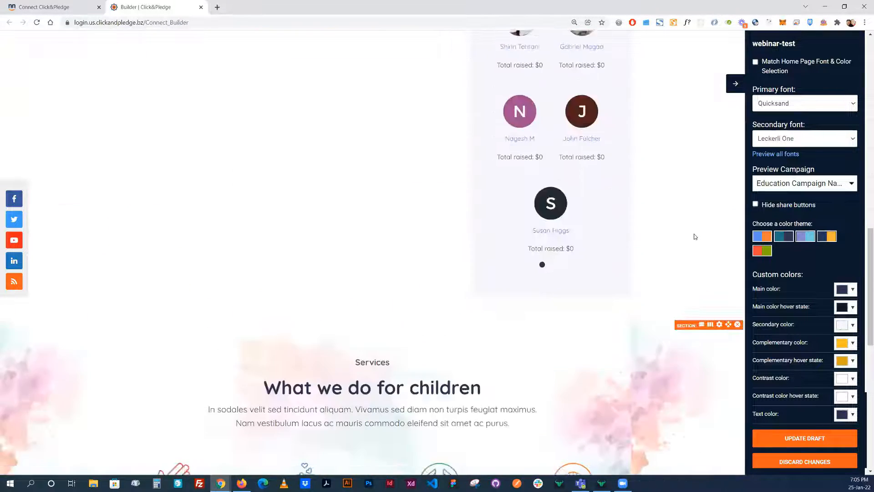
scroll(695, 236, "up", 1)
scroll(685, 218, "down", 2)
scroll(687, 217, "up", 5)
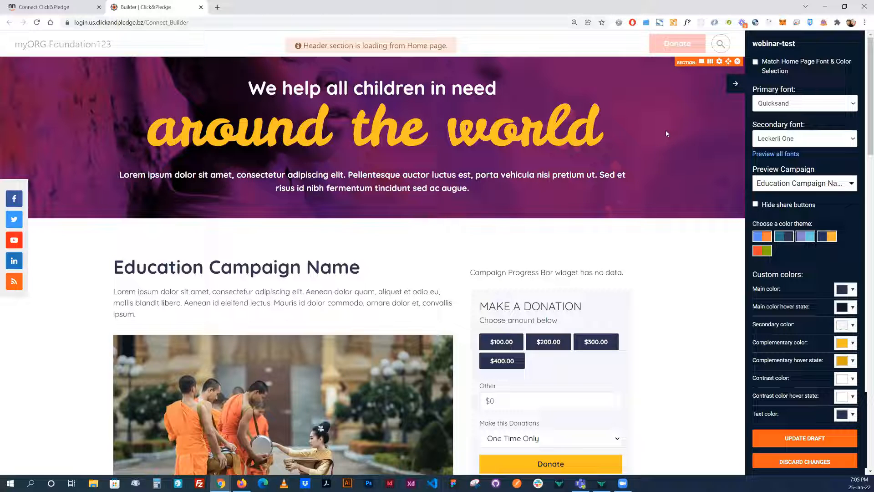
Add a new section below the Volunteer section at the end of the campaign page
scroll(682, 223, "down", 3)
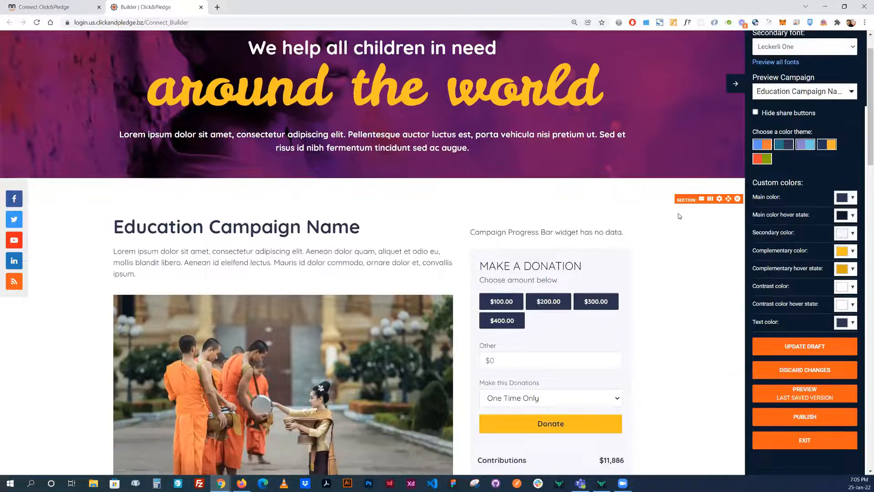
scroll(682, 225, "down", 15)
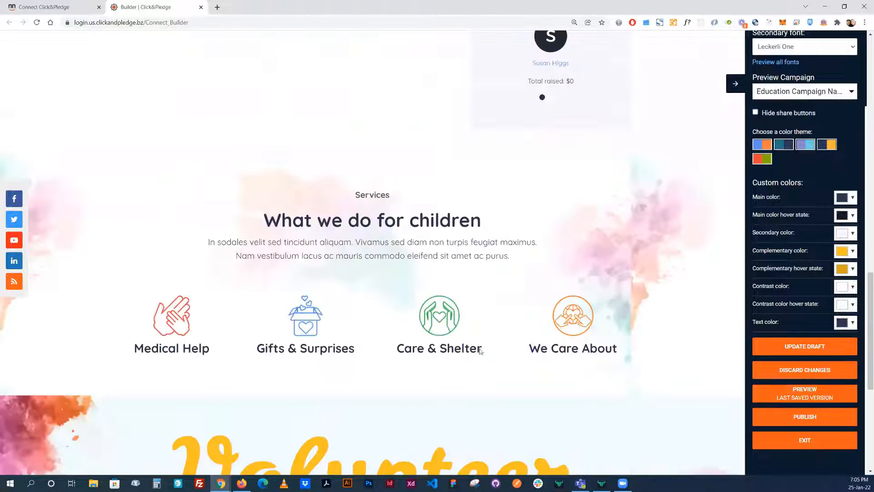
scroll(427, 379, "down", 5)
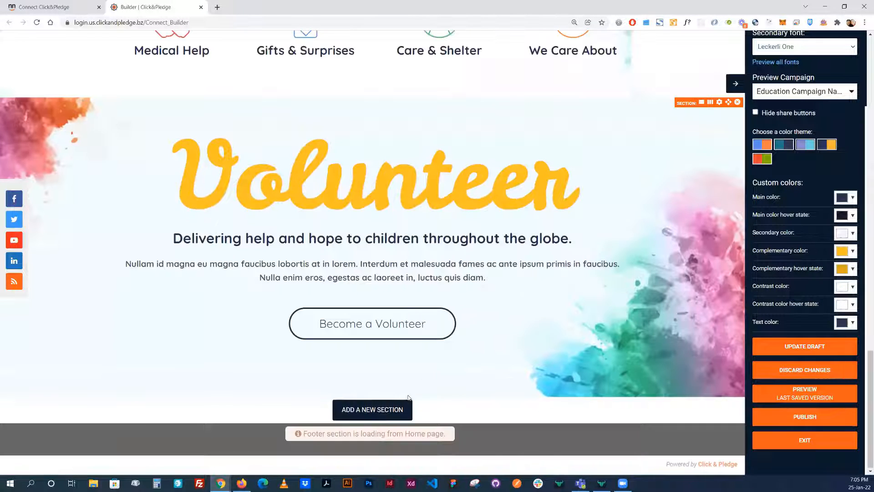
left_click(371, 411)
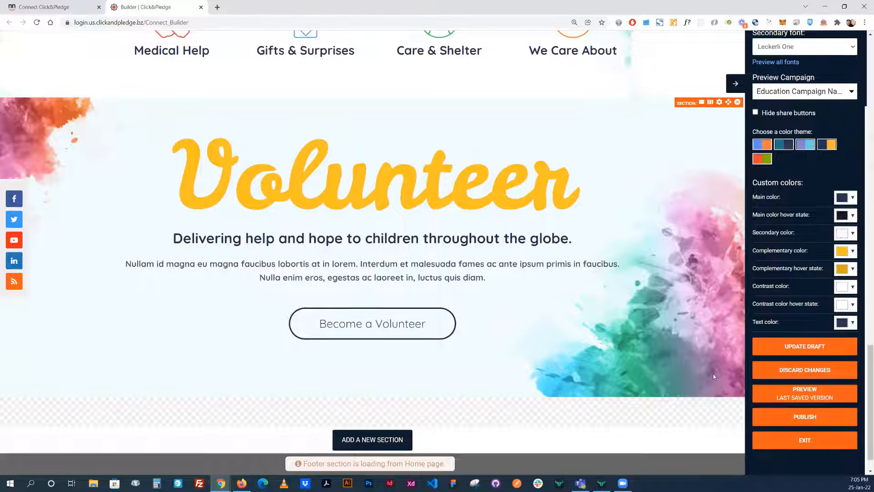
Move the new empty section directly beneath the "We help all children in need" banner, above the Education Campaign Name content
scroll(713, 377, "up", 1)
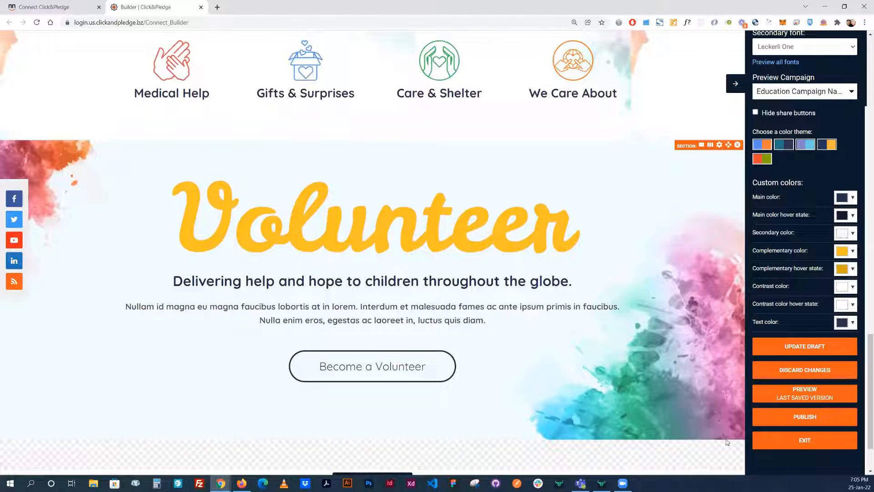
left_click_drag(729, 442, 733, 462)
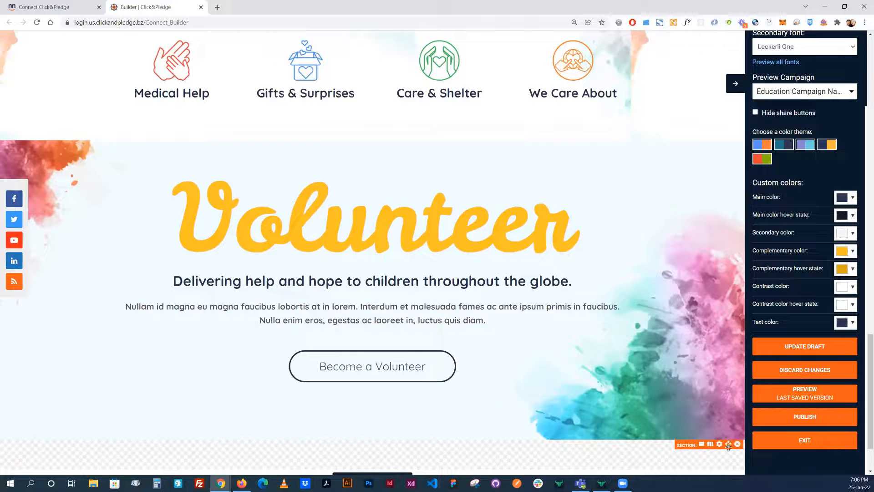
left_click_drag(729, 443, 721, 227)
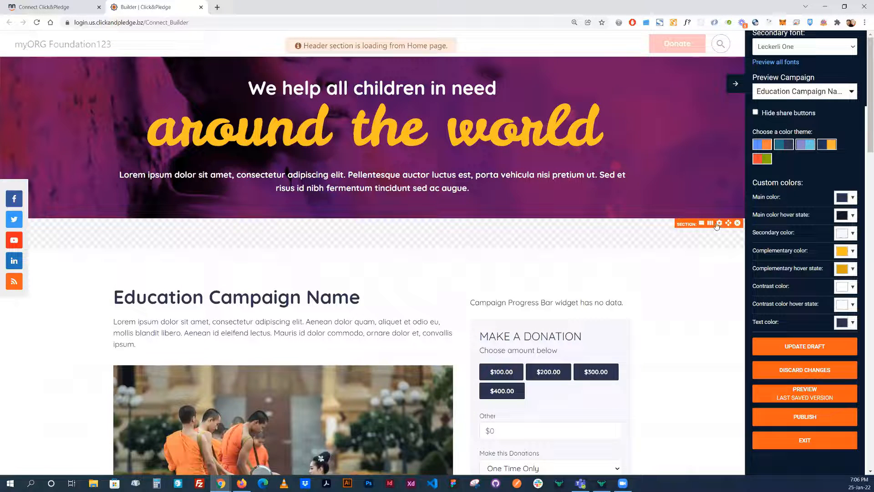
Try out a column in the empty section, check the section settings, and delete the column
left_click(710, 223)
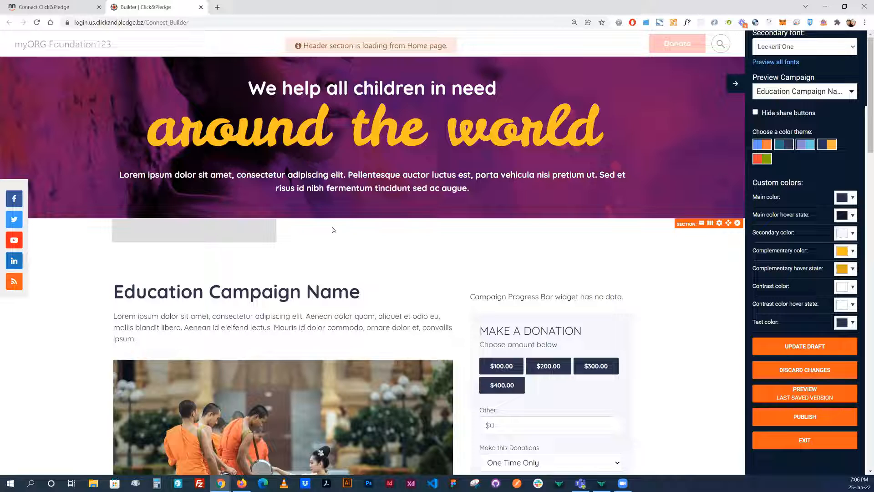
left_click(719, 224)
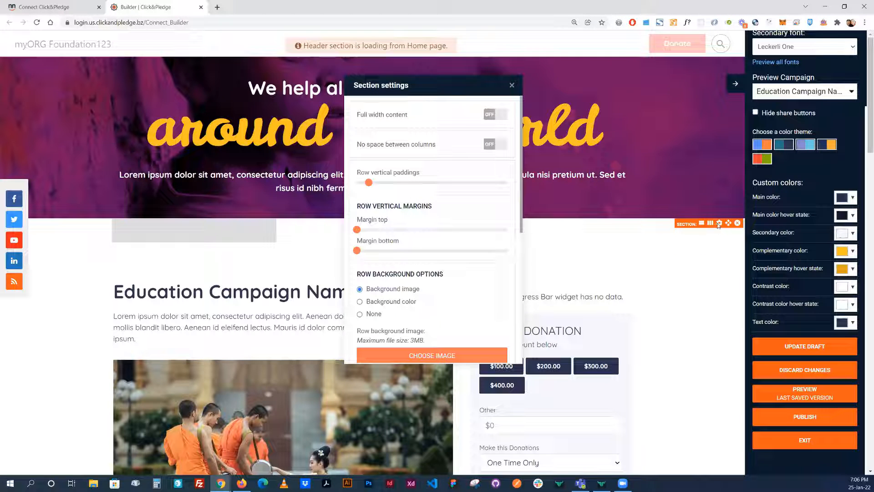
scroll(459, 214, "down", 3)
scroll(458, 214, "up", 3)
mouse_move(149, 241)
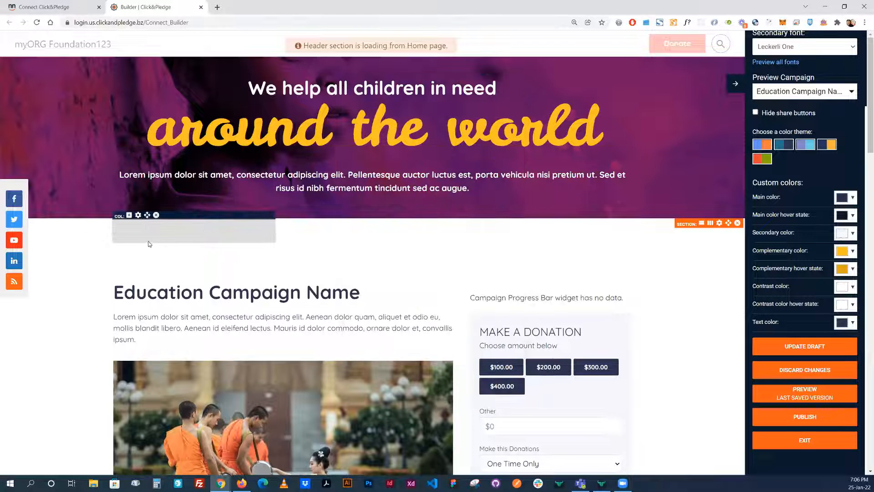
left_click(155, 216)
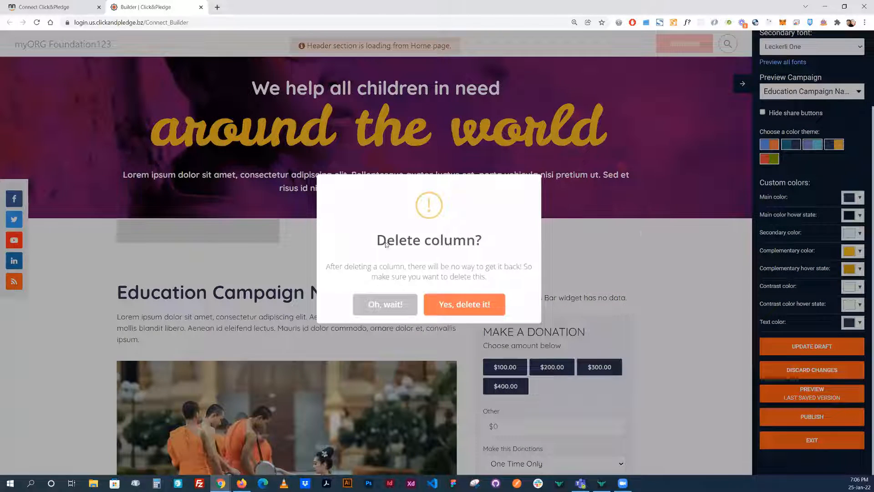
left_click(465, 304)
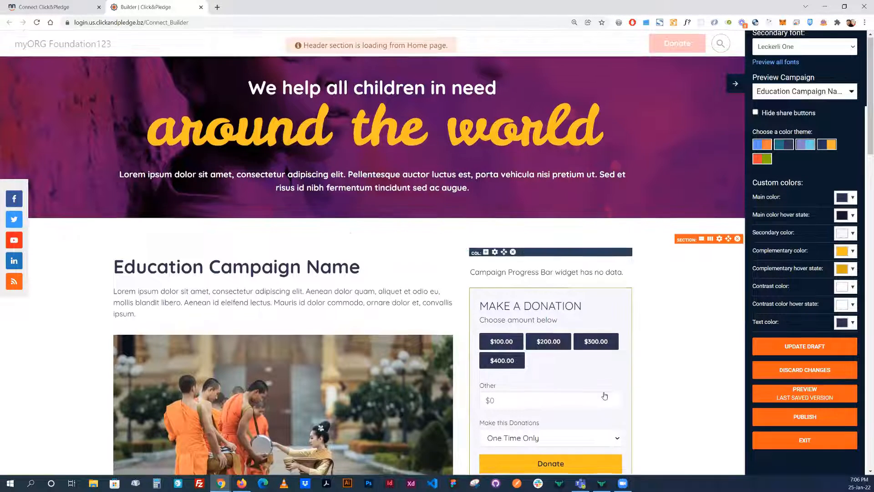
Add another new section at the end of the page and move it directly beneath the "We help all children in need" banner
scroll(604, 394, "down", 9)
scroll(509, 390, "down", 15)
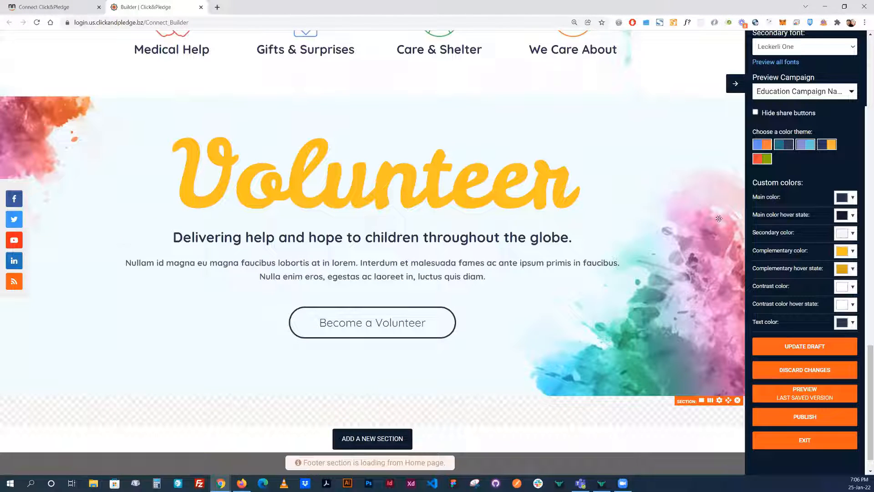
mouse_move(718, 219)
left_mouse_down()
mouse_move(717, 57)
mouse_move(762, 14)
mouse_move(760, 4)
mouse_move(748, 33)
mouse_move(740, 234)
mouse_move(725, 226)
left_mouse_up()
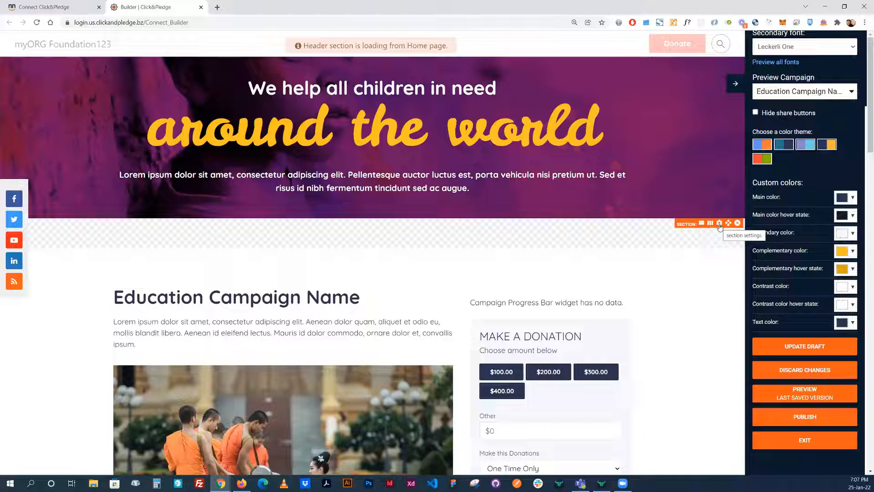
Set ask-for-alms-1742502_1920.jpg from the pres-images folder as the new section's row background image
left_click(719, 223)
left_click_drag(426, 86, 631, 78)
scroll(646, 237, "down", 4)
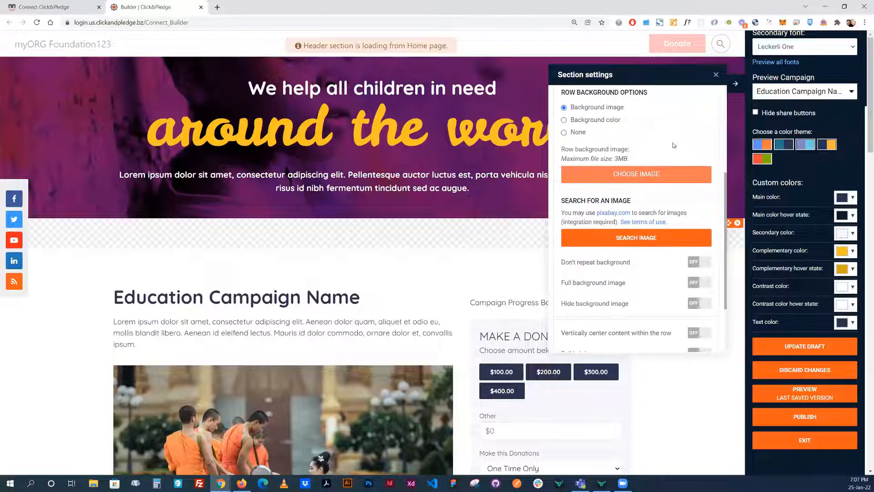
scroll(656, 211, "up", 2)
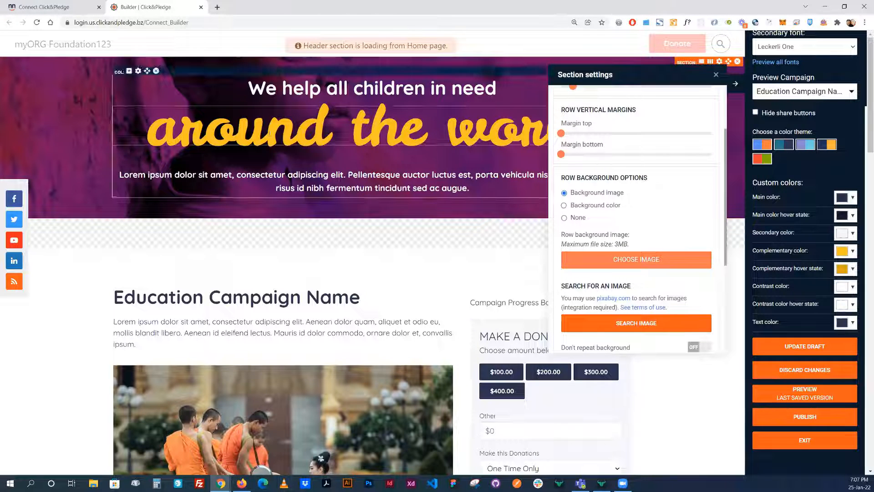
left_click(630, 261)
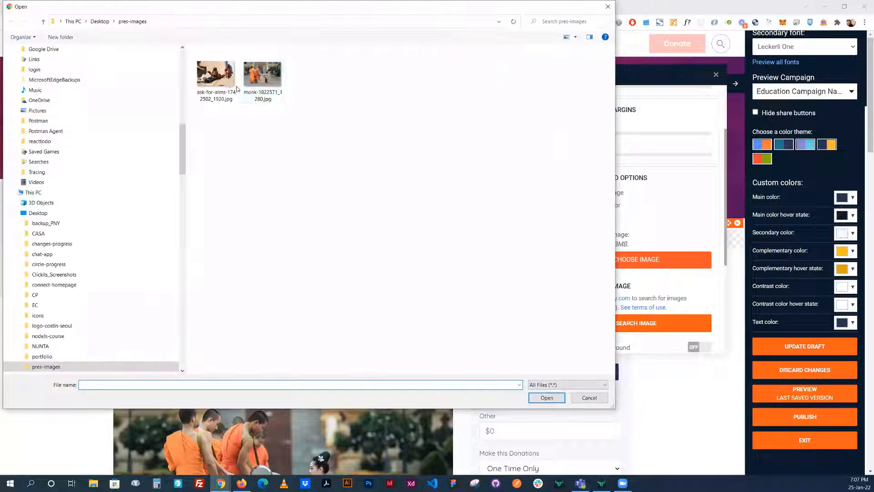
left_click(227, 82)
left_click(546, 397)
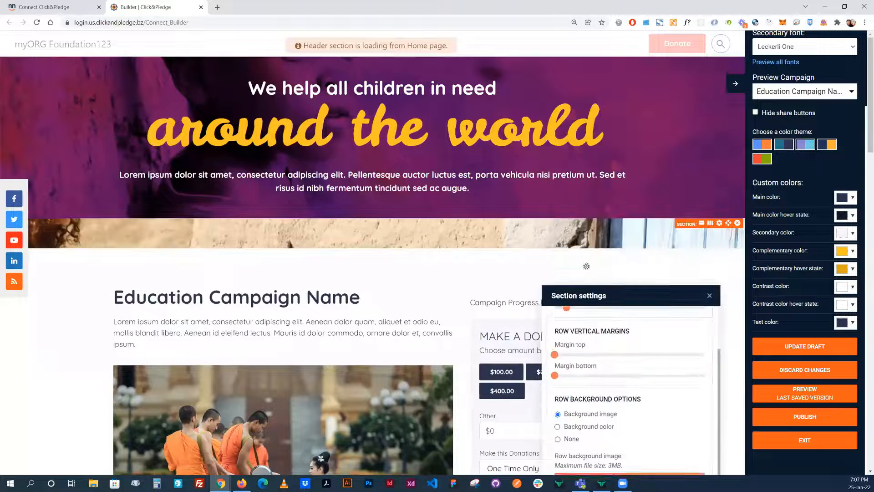
Increase the section's row vertical paddings to about a third of the range and enable Don't repeat background and Full background image
left_click_drag(604, 263, 642, 77)
scroll(636, 183, "up", 2)
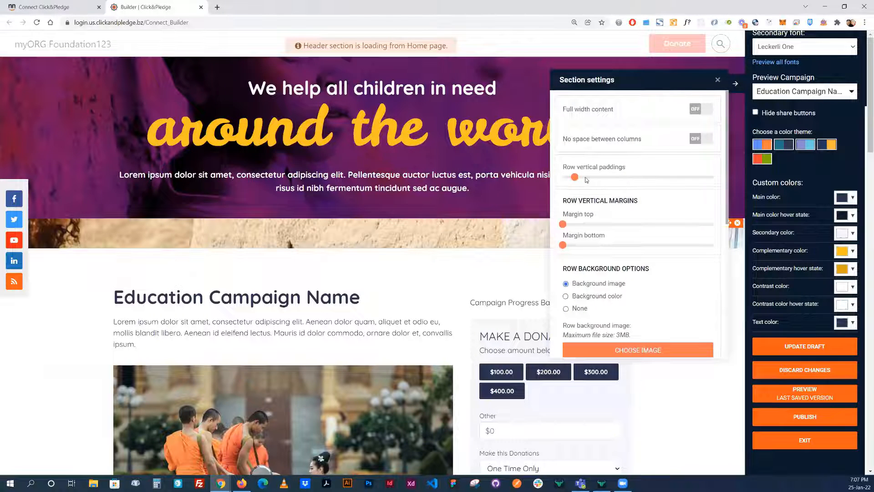
left_click_drag(575, 177, 618, 177)
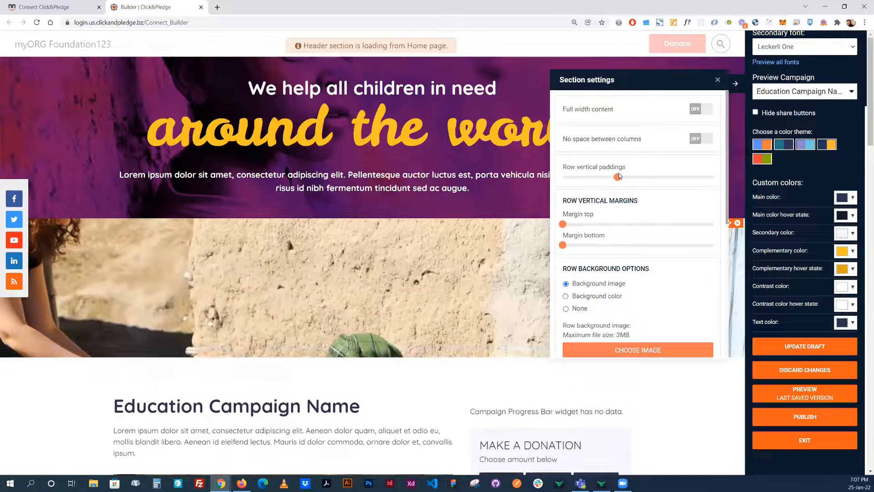
scroll(610, 246, "down", 5)
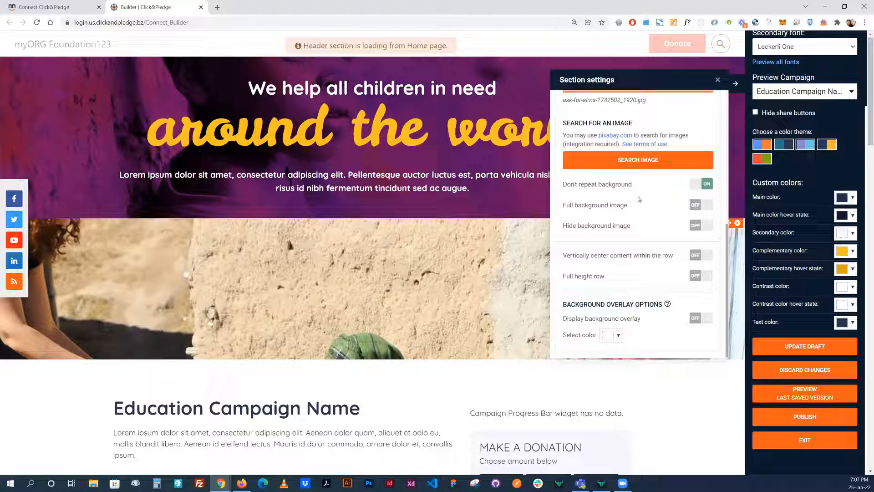
left_click(705, 205)
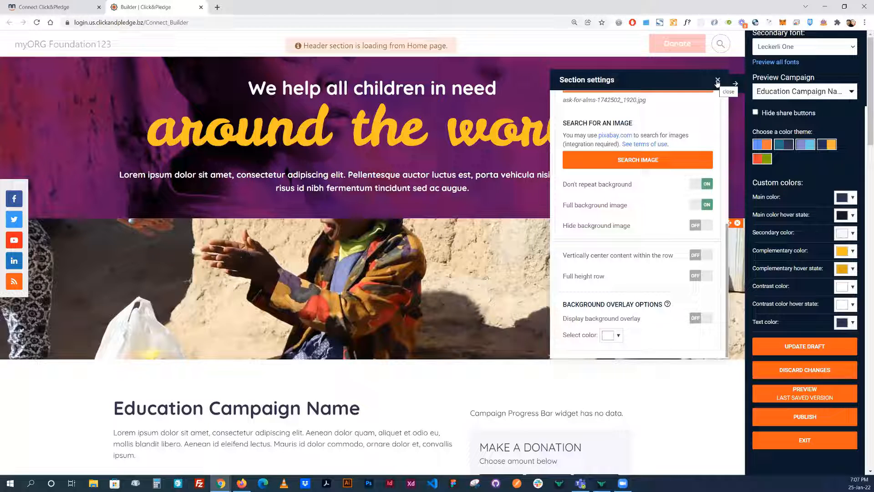
Enable the section's background overlay and set its color to semi-transparent dark blue, rgba(34, 27, 95, 0.594)
left_click(707, 322)
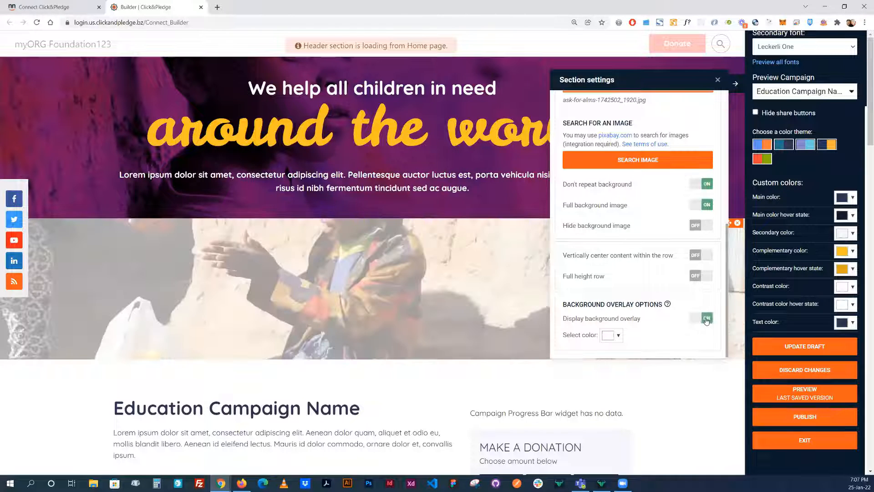
left_click(609, 339)
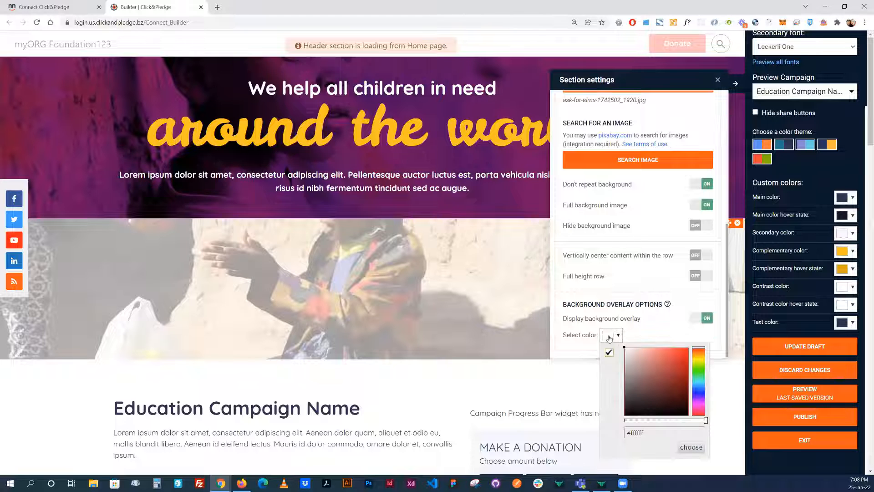
left_click_drag(637, 396, 623, 395)
left_click(660, 422)
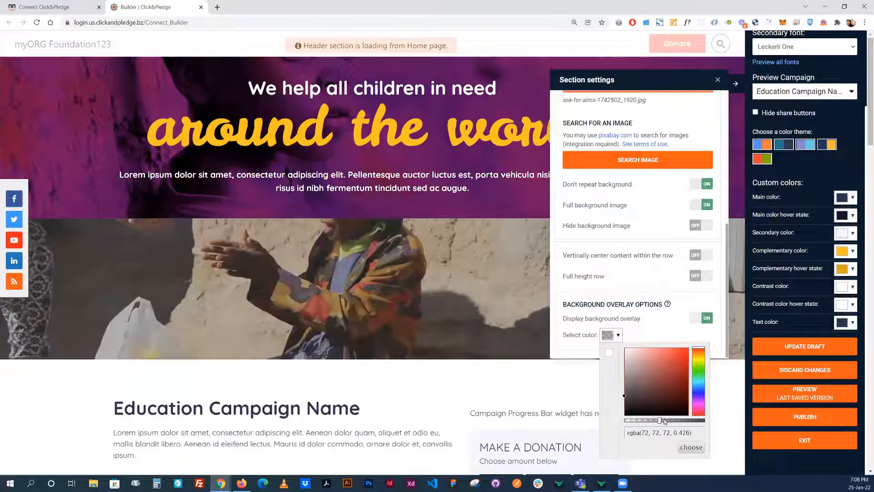
mouse_move(661, 420)
left_mouse_down()
mouse_move(654, 420)
mouse_move(662, 419)
left_mouse_up()
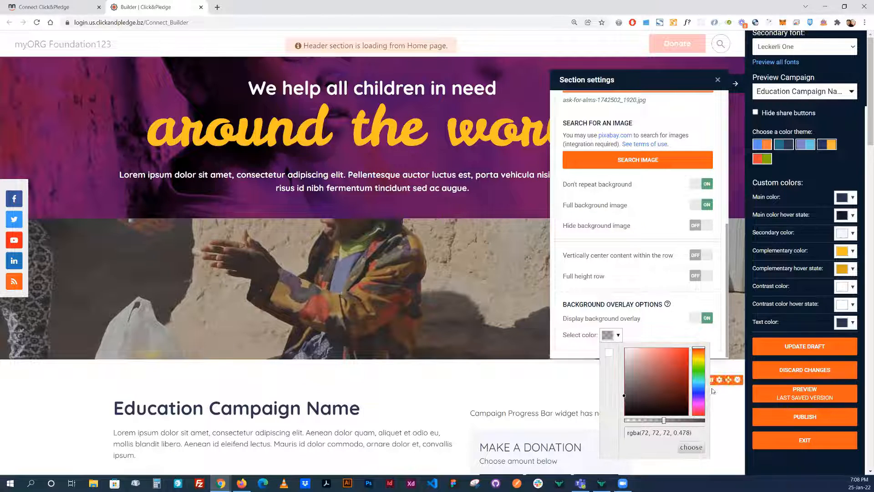
left_click(698, 393)
mouse_move(659, 383)
left_mouse_down()
mouse_move(671, 392)
mouse_move(671, 420)
left_mouse_up()
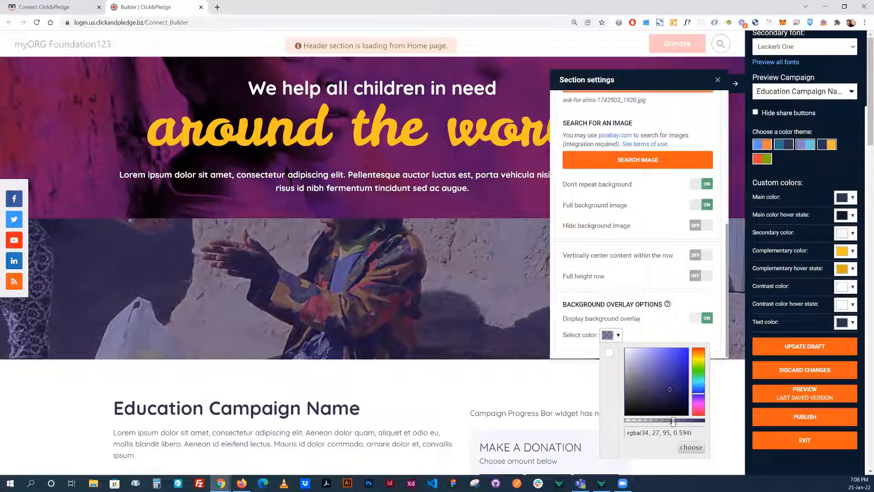
left_click(698, 448)
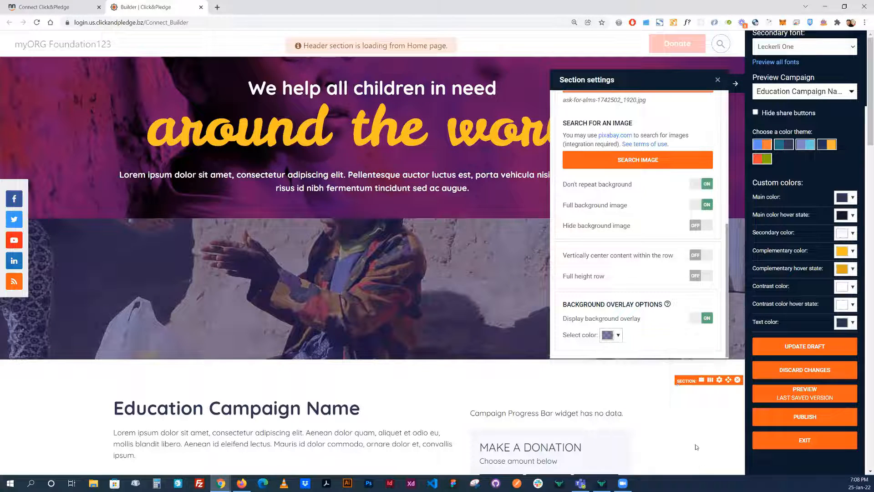
left_click(717, 81)
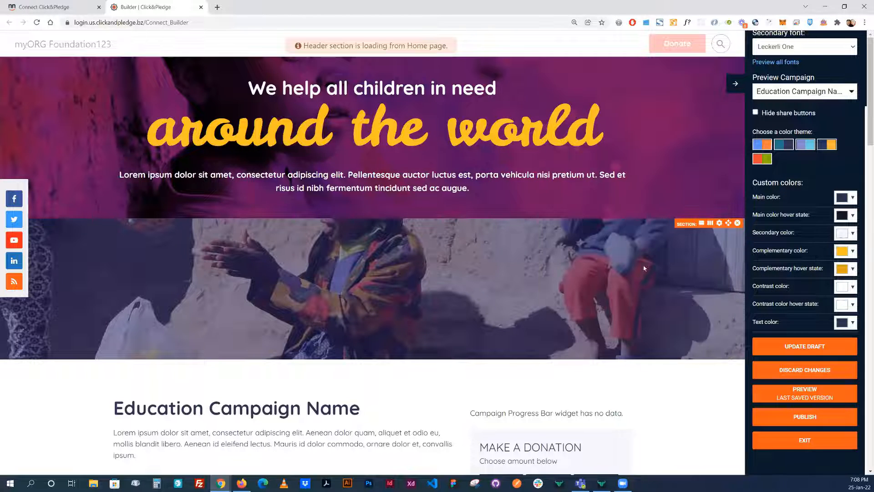
Add a column to the image-background section and set its width to the maximum, keeping the offset at zero
left_click(710, 225)
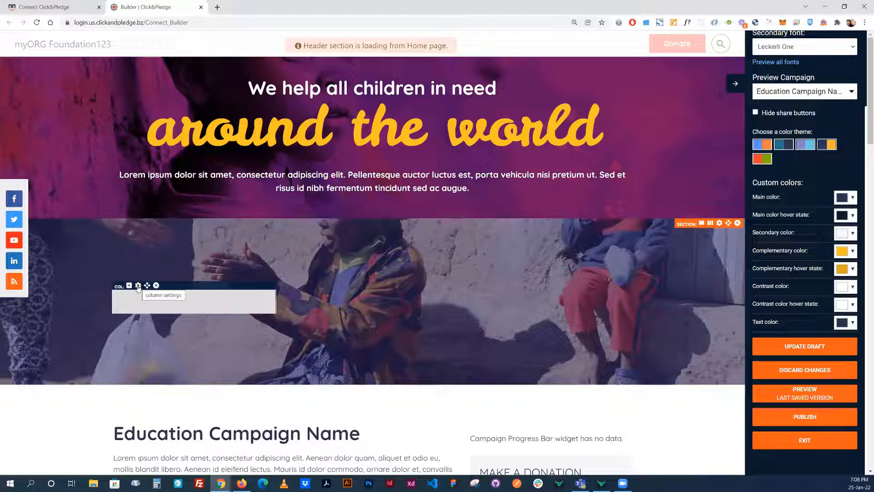
left_click(138, 285)
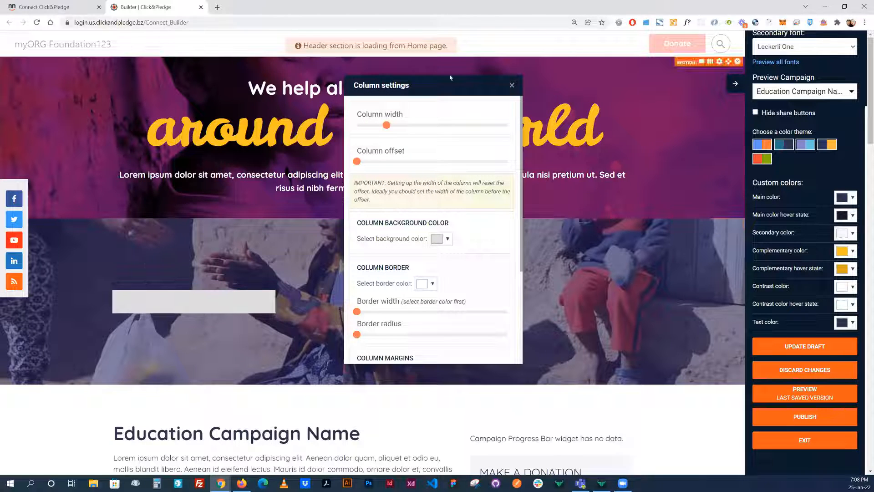
left_click_drag(438, 87, 594, 68)
mouse_move(547, 106)
left_mouse_down()
mouse_move(605, 104)
mouse_move(558, 108)
left_mouse_up()
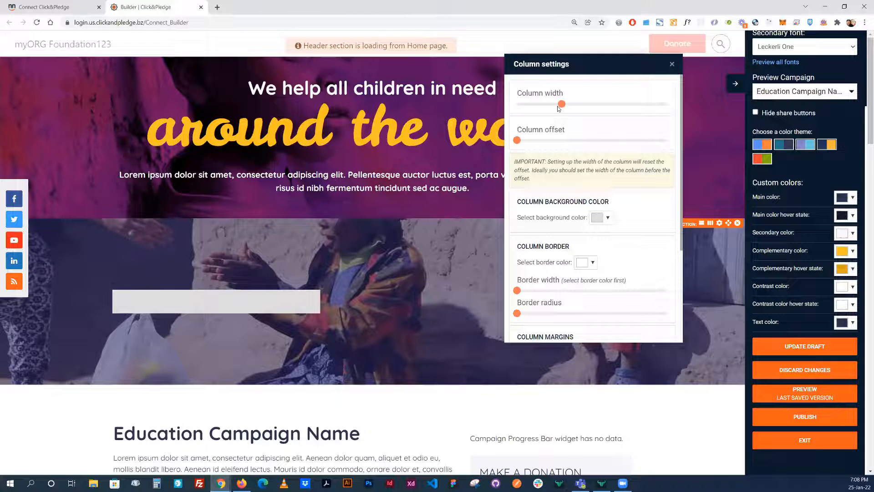
left_click_drag(550, 73, 587, 54)
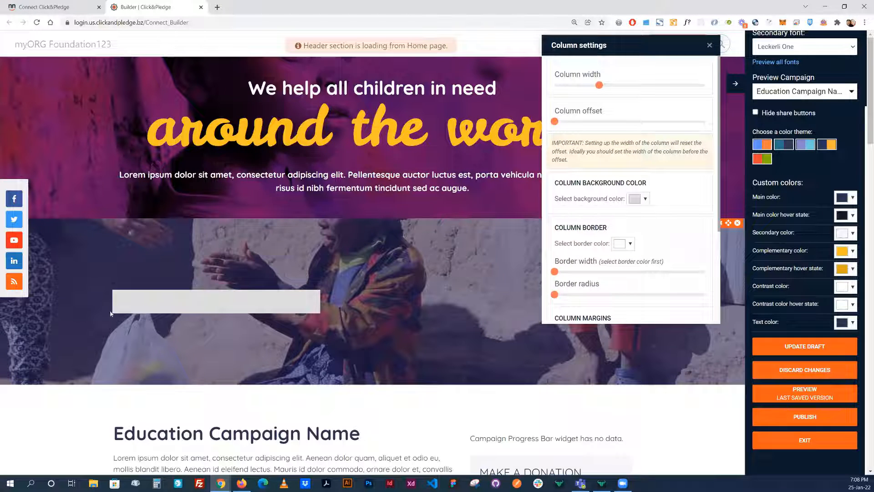
mouse_move(555, 121)
left_mouse_down()
mouse_move(639, 124)
mouse_move(557, 132)
left_mouse_up()
left_click_drag(599, 85, 722, 96)
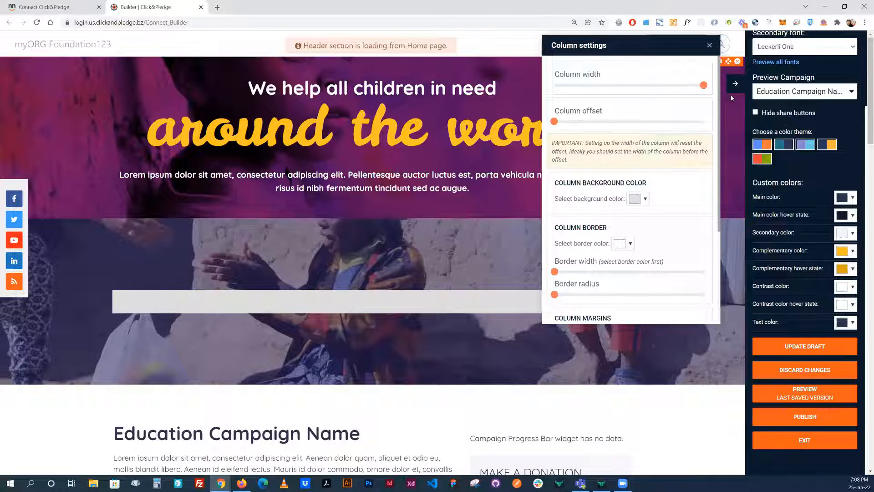
left_click_drag(657, 52, 778, 86)
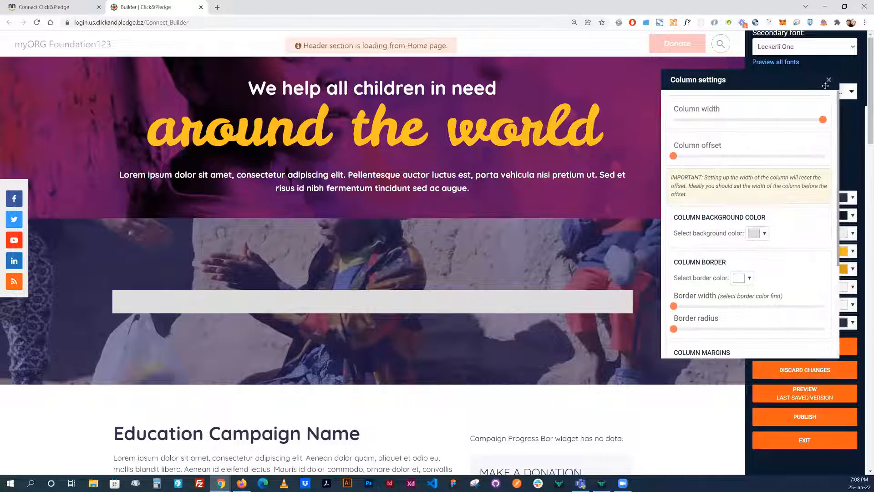
left_click(830, 79)
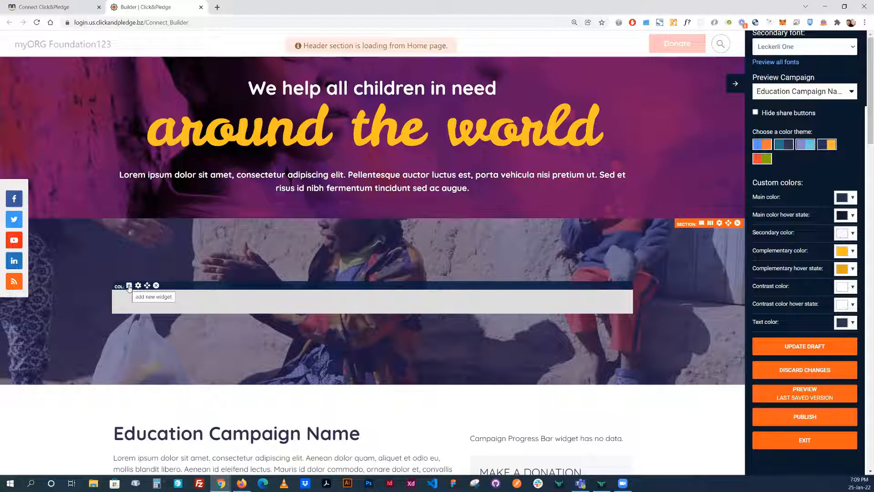
Add a Text widget to the full-width column in the image-background section
left_click(129, 285)
scroll(476, 260, "down", 5)
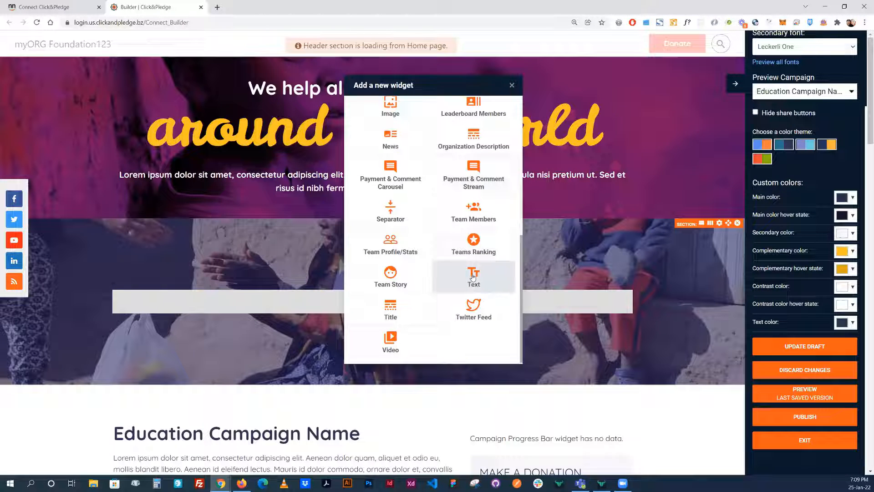
scroll(473, 276, "down", 5)
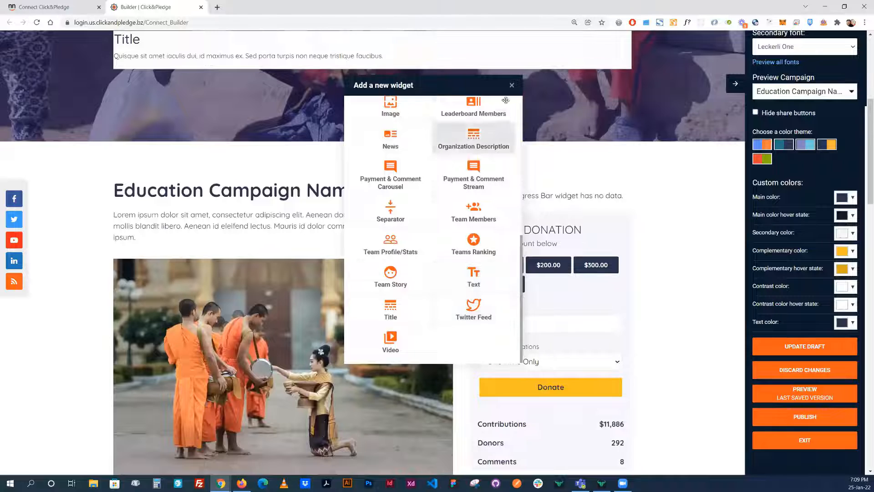
left_click(511, 87)
scroll(438, 223, "up", 4)
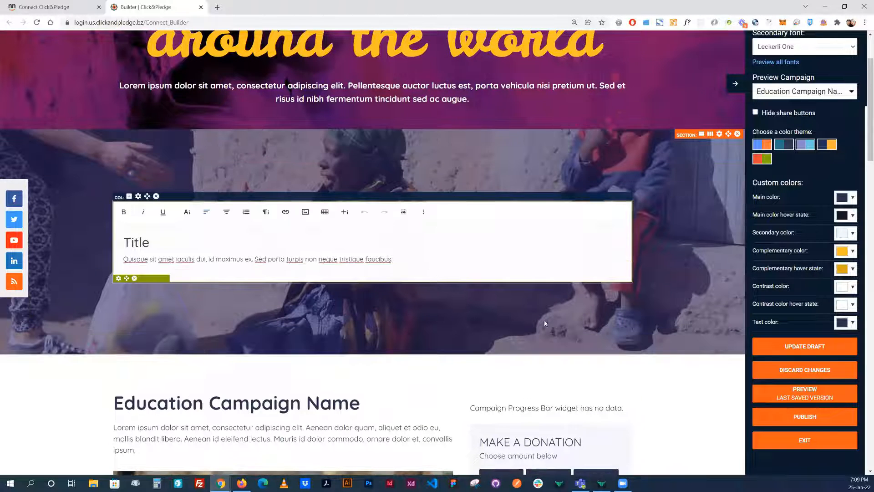
Make the new Text widget's background fully transparent, rgba(255, 255, 255, 0), and dismiss the save reminder
left_click(534, 255)
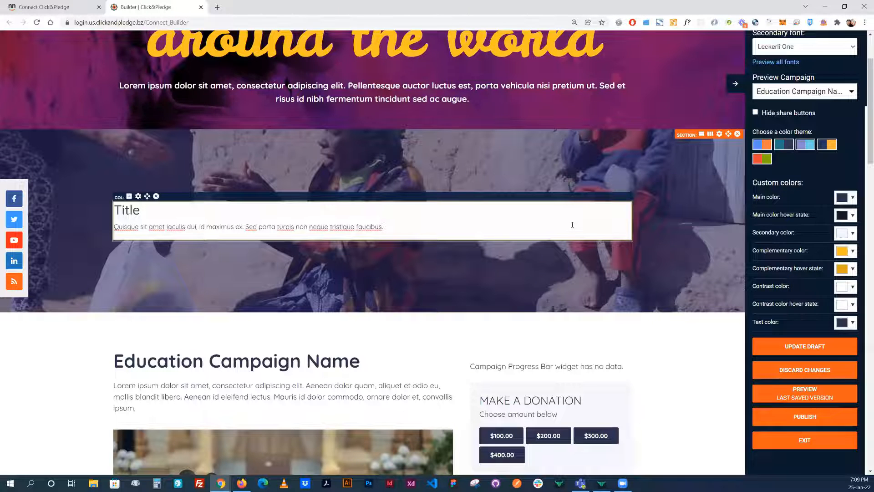
left_click(131, 235)
left_click(118, 278)
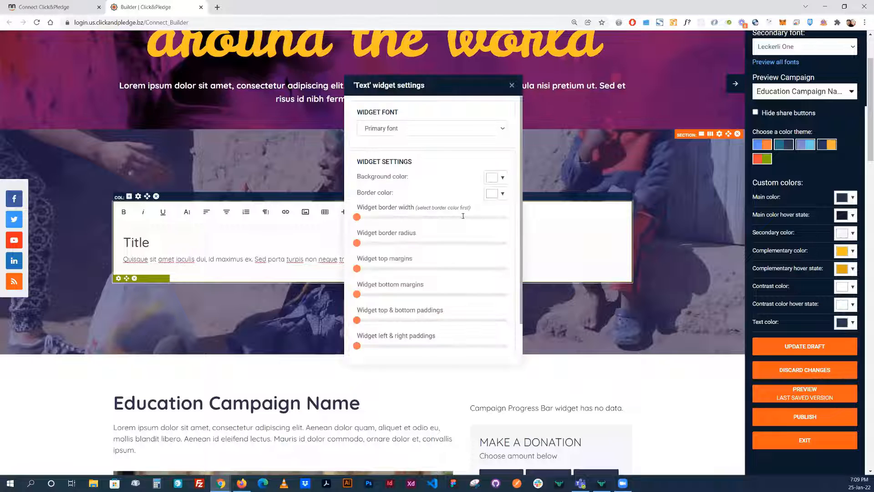
scroll(465, 206, "up", 2)
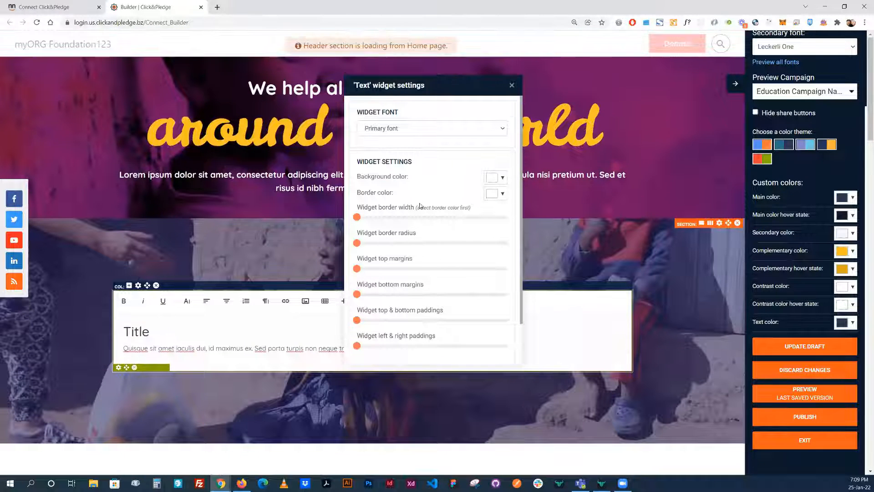
left_click(496, 178)
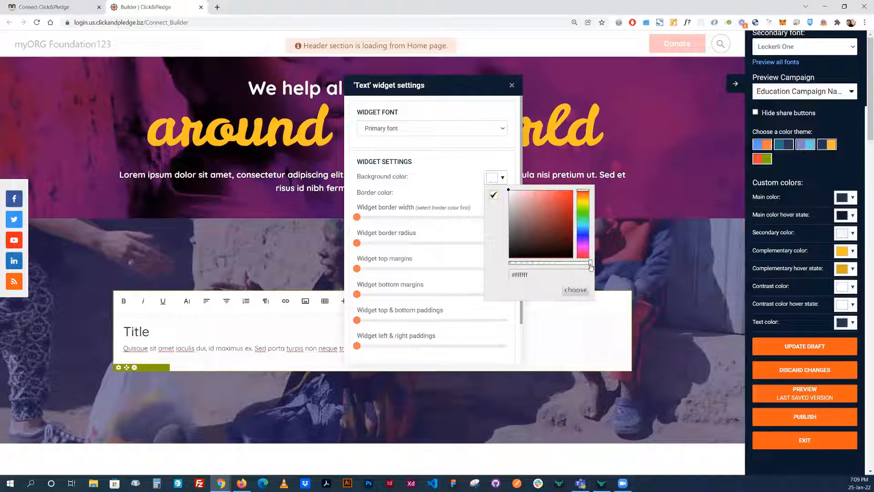
left_click_drag(591, 266, 488, 259)
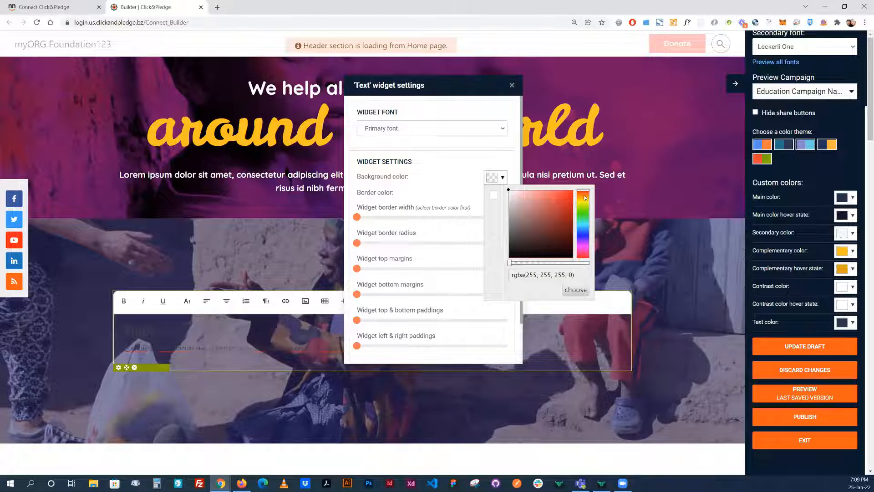
left_click(575, 289)
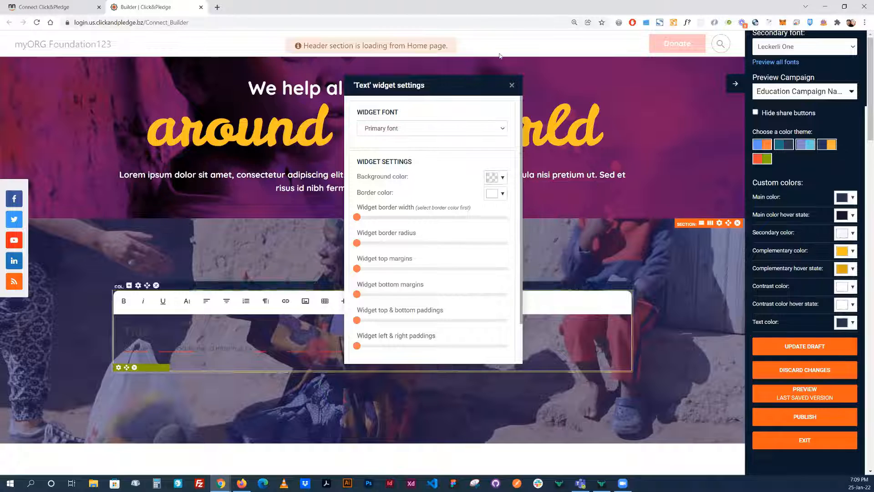
left_click(512, 86)
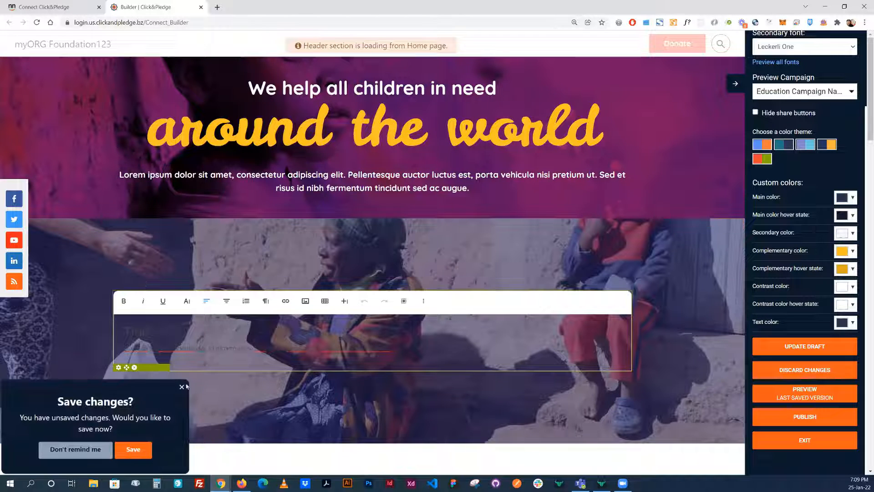
left_click(182, 386)
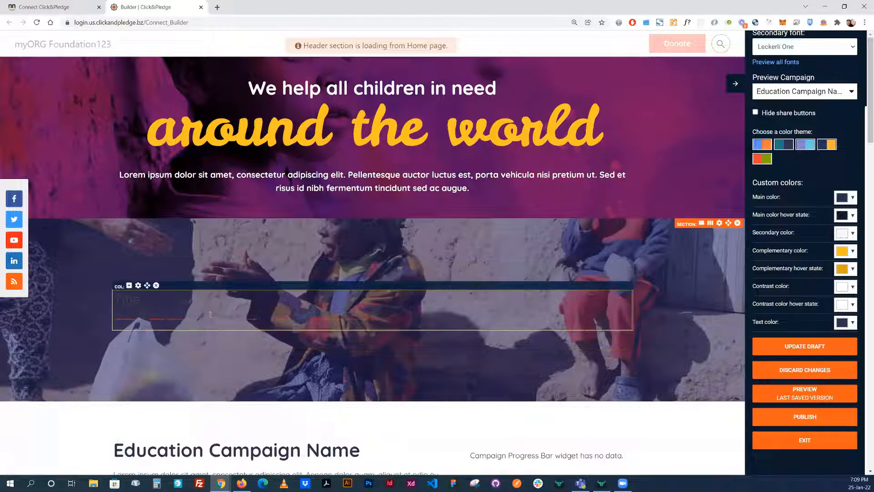
Format all of the Text widget's placeholder text as white, bold and centered
left_click(212, 317)
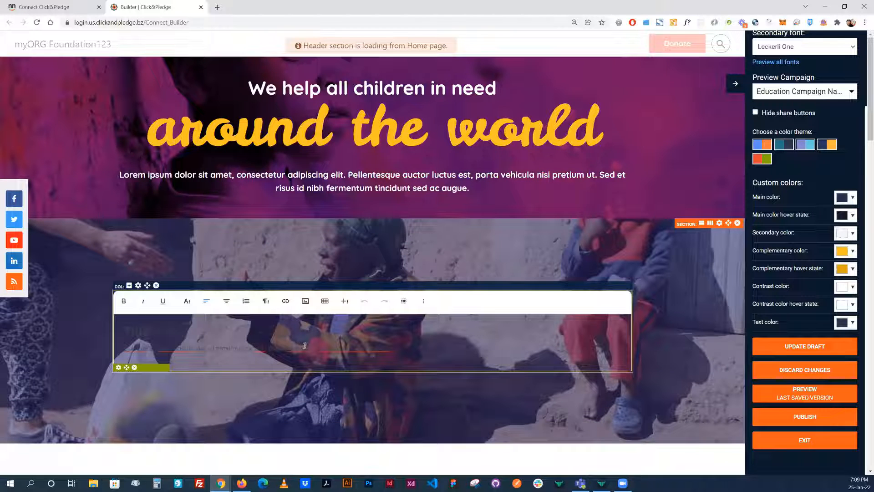
key("ctrl+a")
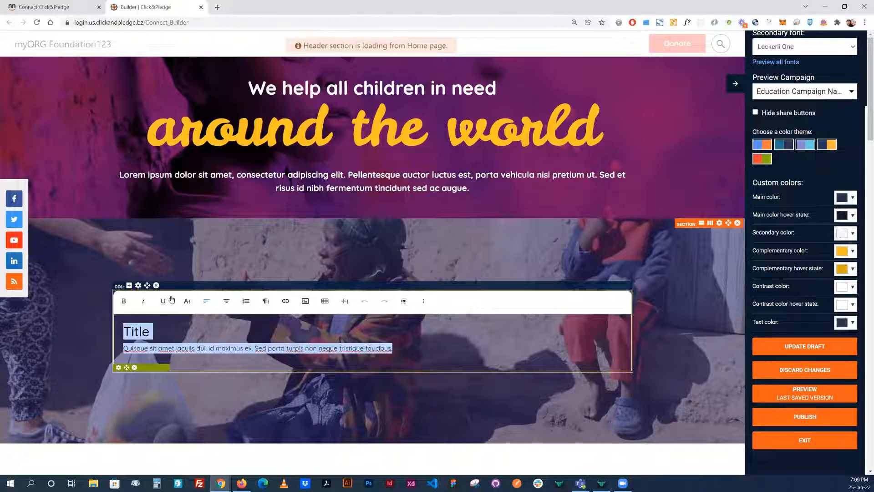
left_click(188, 304)
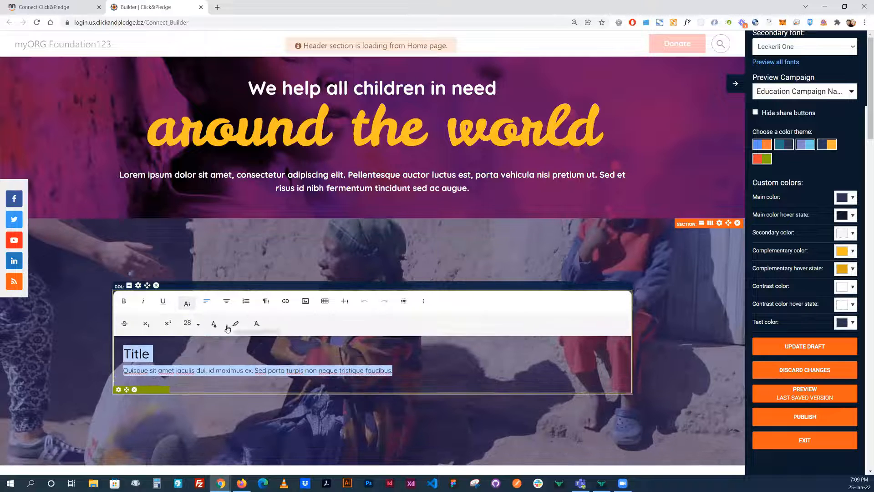
left_click(214, 323)
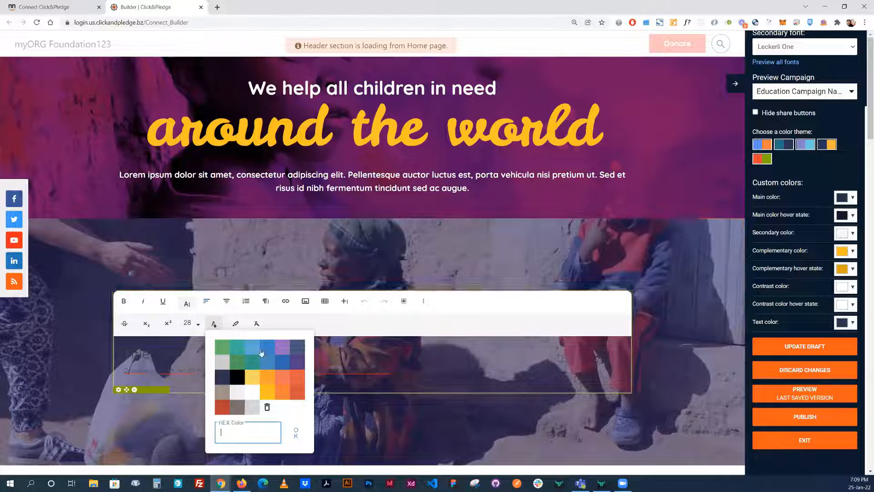
left_click(258, 391)
left_click(123, 301)
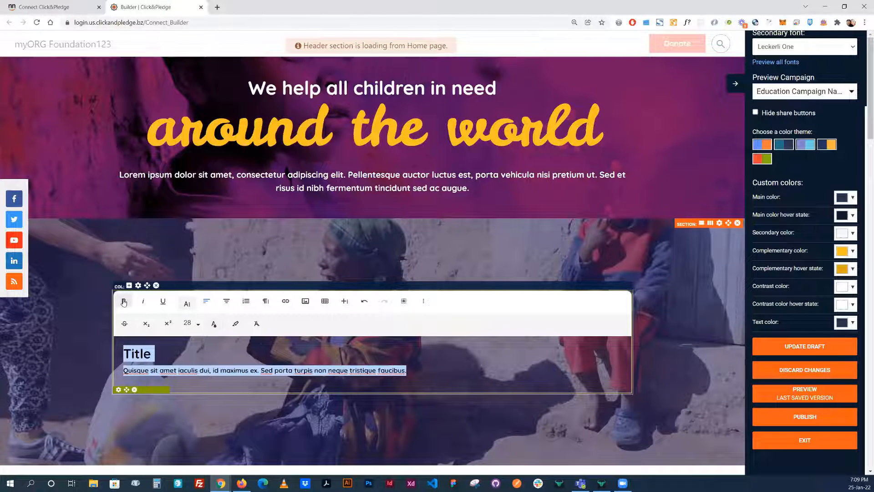
left_click(226, 301)
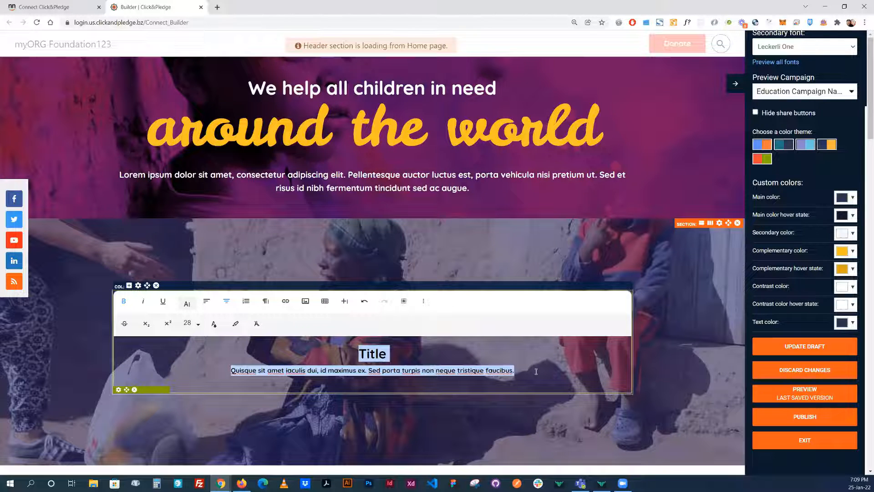
Replace the widget's placeholder text with "We help peoplr around the world"
key("BackSpace")
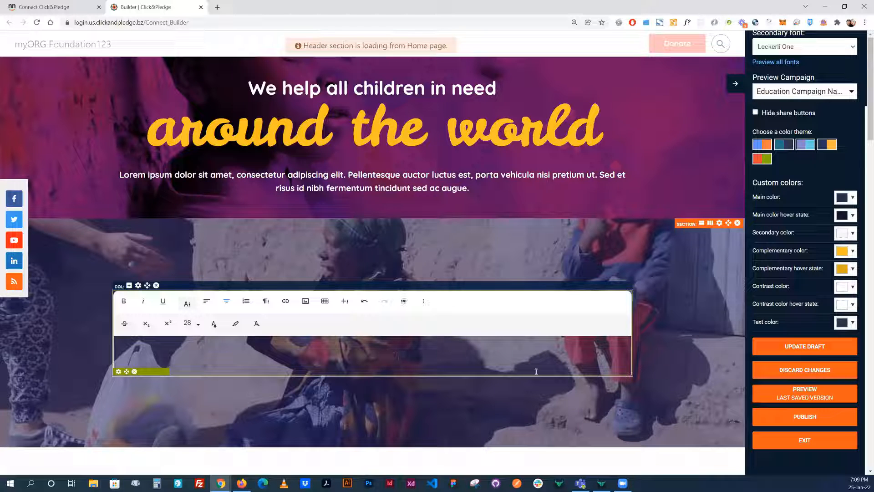
type("enic u")
type("se")
type("nd t")
type("he world")
Color the whole heading line in the image-background section white and make it bold
key("ctrl+a")
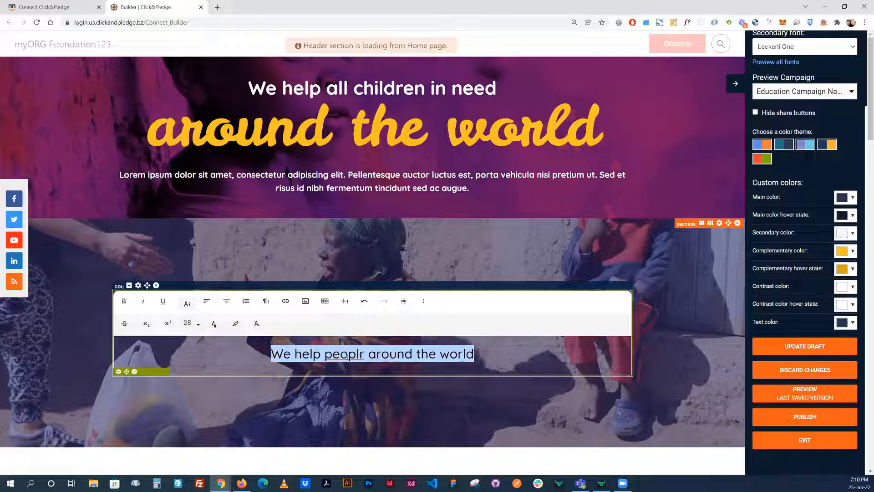
left_click(187, 303)
left_click(186, 303)
left_click(214, 325)
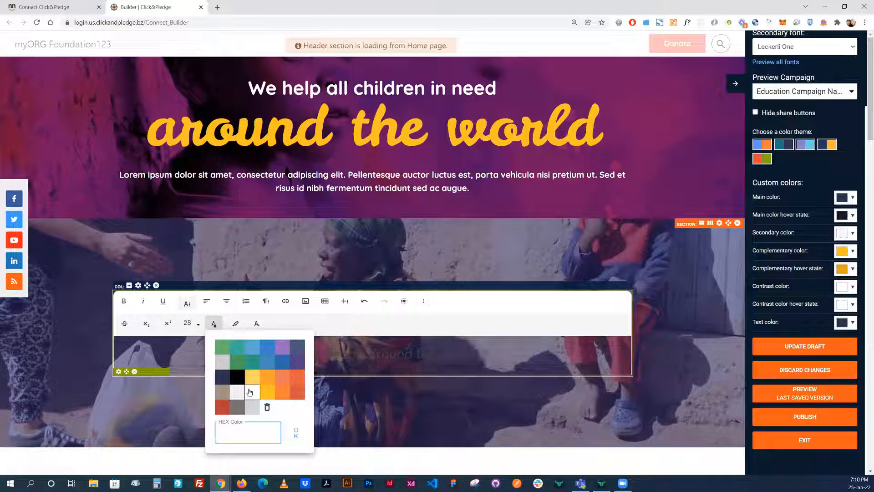
left_click(250, 393)
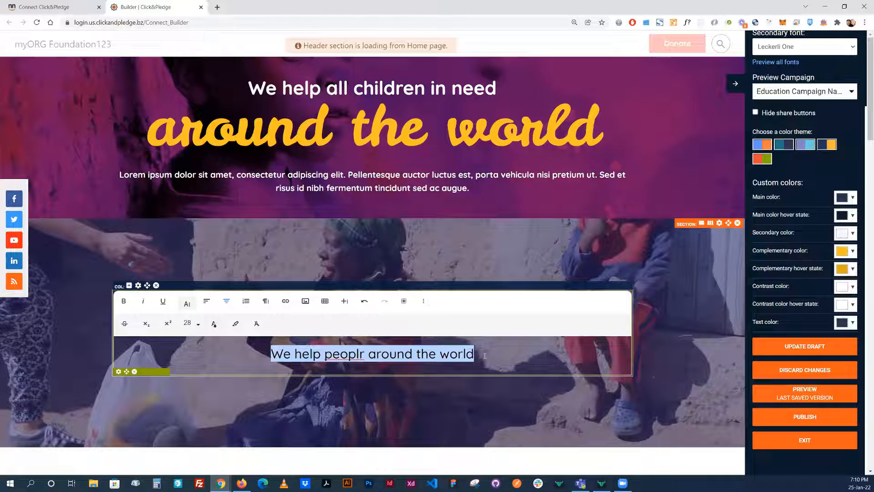
left_click(127, 307)
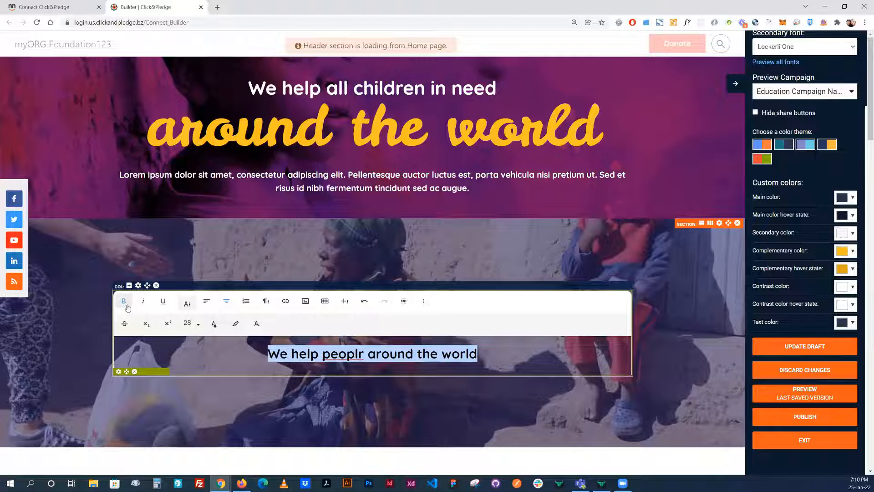
Set the font size of the heading line in the image-background section to 48
left_click(198, 325)
scroll(195, 387, "down", 1)
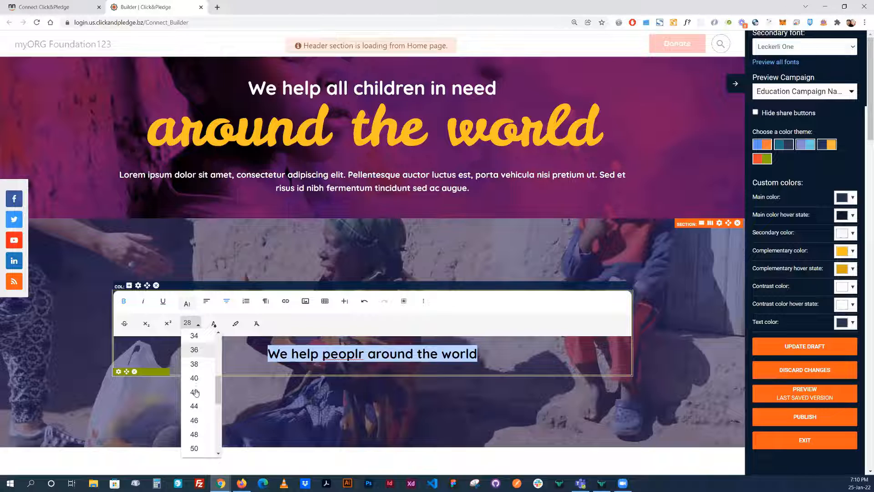
scroll(195, 392, "down", 2)
left_click(196, 382)
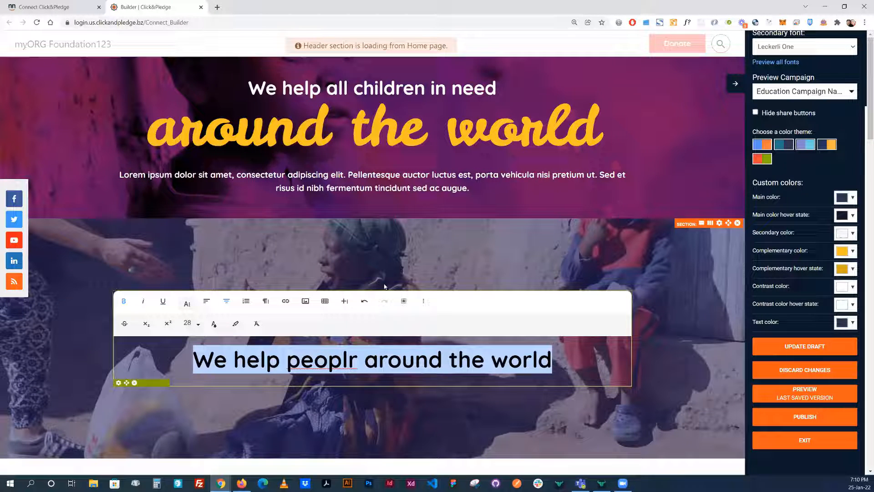
Replace everything after "We help" in the heading with "all children in need" and leave the text editor
left_click(476, 352)
left_click_drag(552, 358, 288, 358)
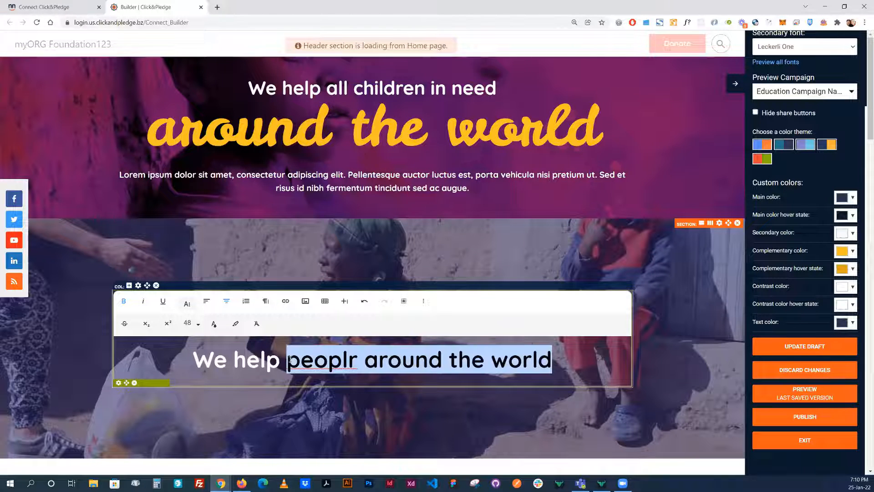
type("all children in need")
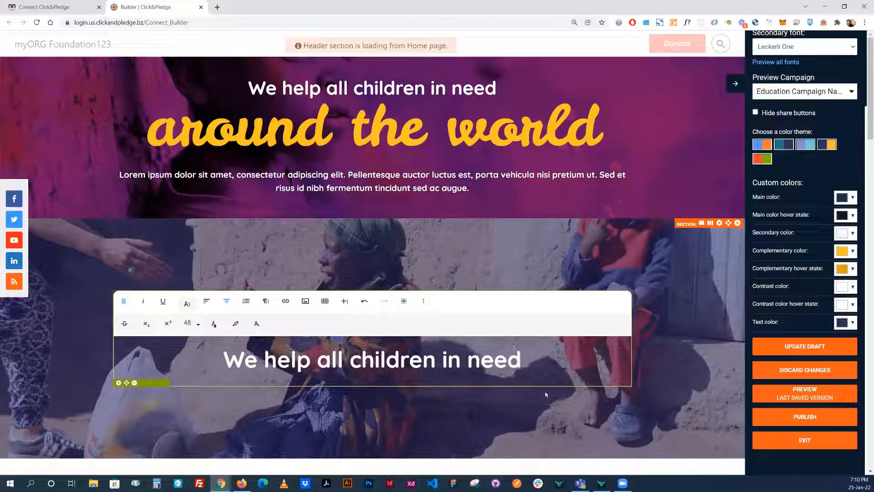
left_click(668, 309)
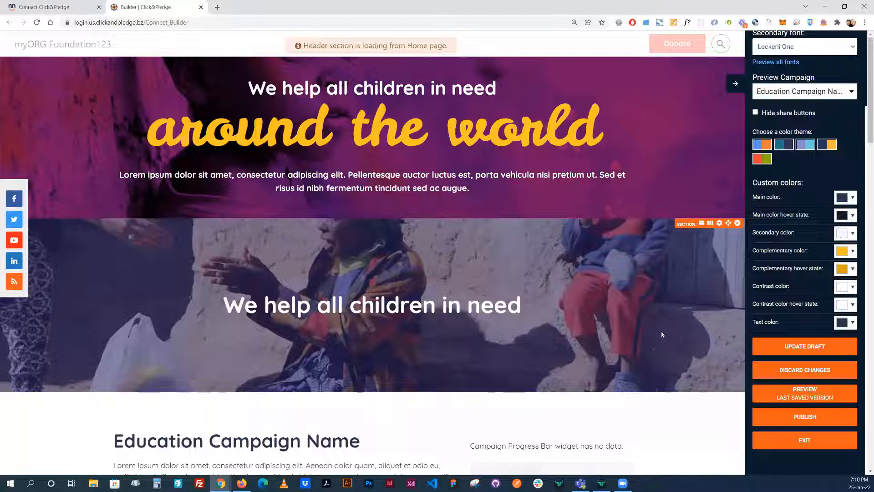
left_click(711, 224)
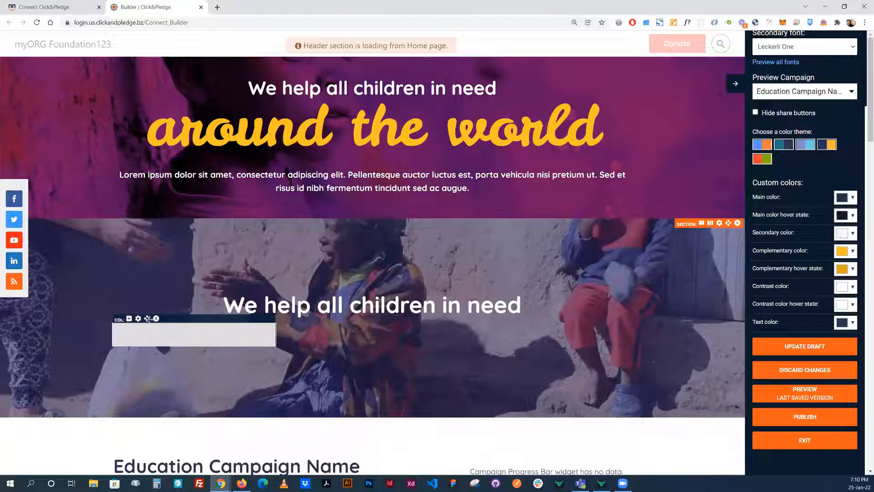
left_click(157, 318)
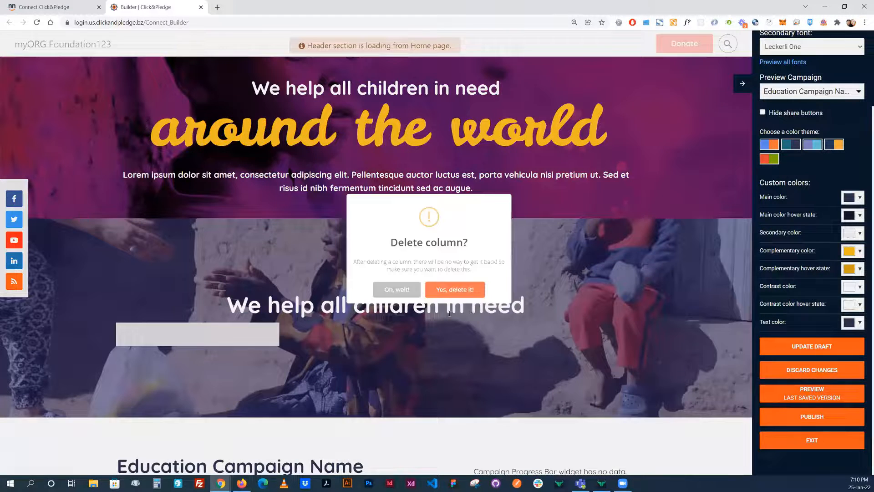
left_click(462, 299)
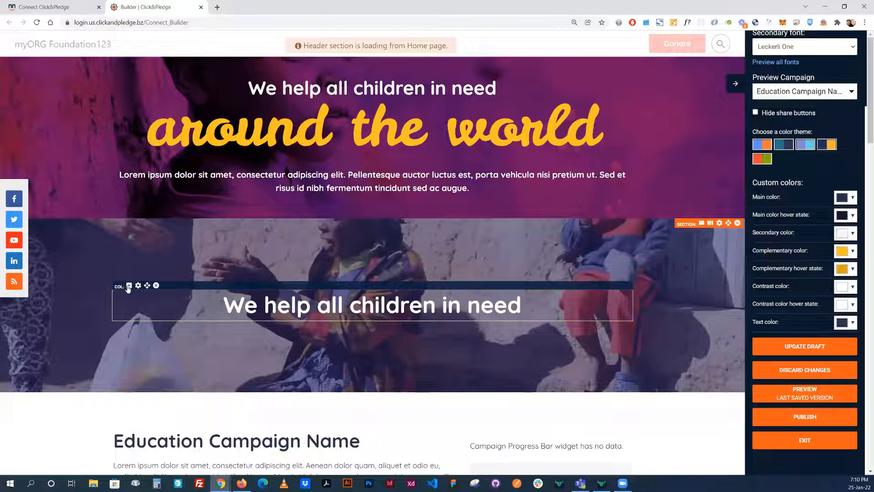
Add a second Text widget to the full-width column beneath the "We help all children in need" heading
left_click(129, 286)
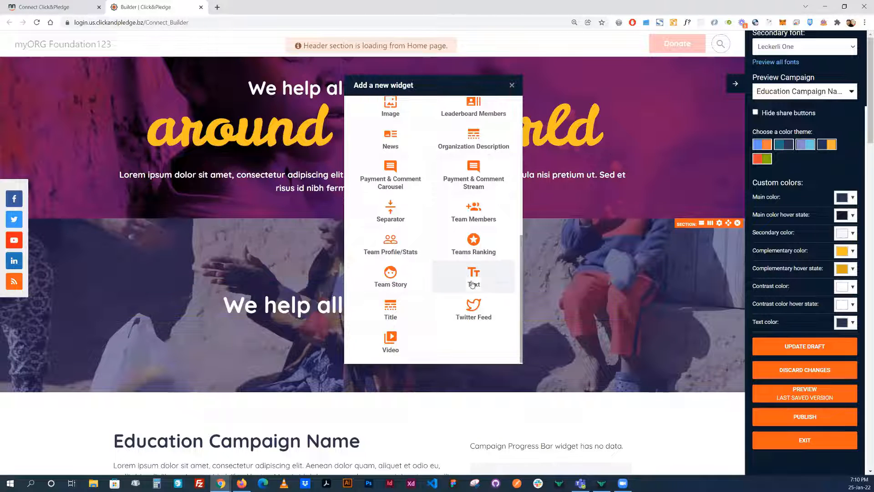
left_click(472, 278)
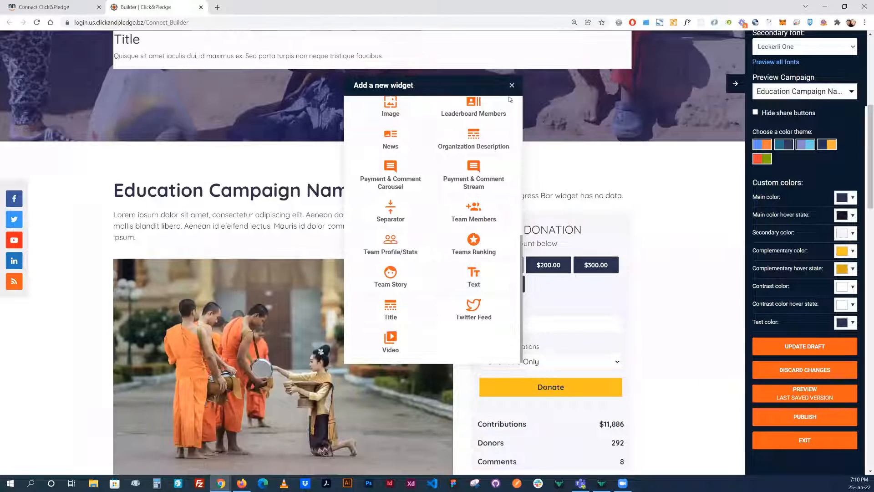
left_click(512, 86)
Replace all placeholder text in the second Text widget with "around the world"
scroll(468, 155, "up", 5)
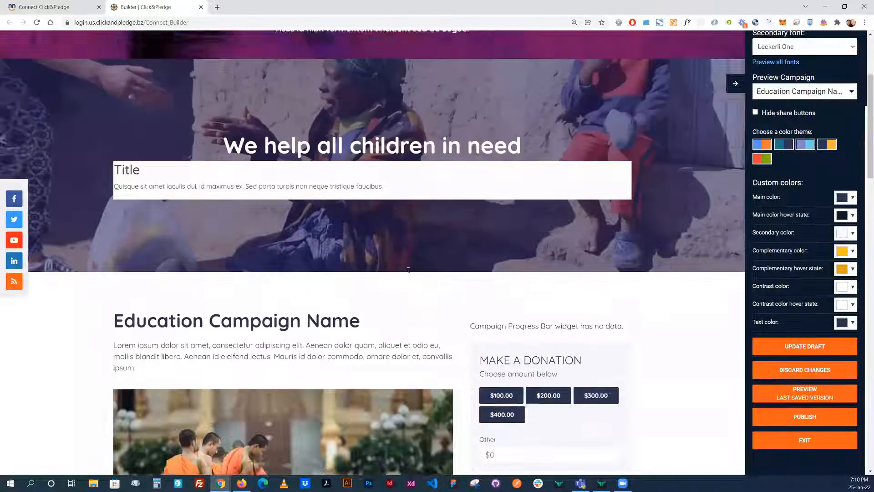
left_click_drag(384, 269, 295, 269)
key("ctrl+a")
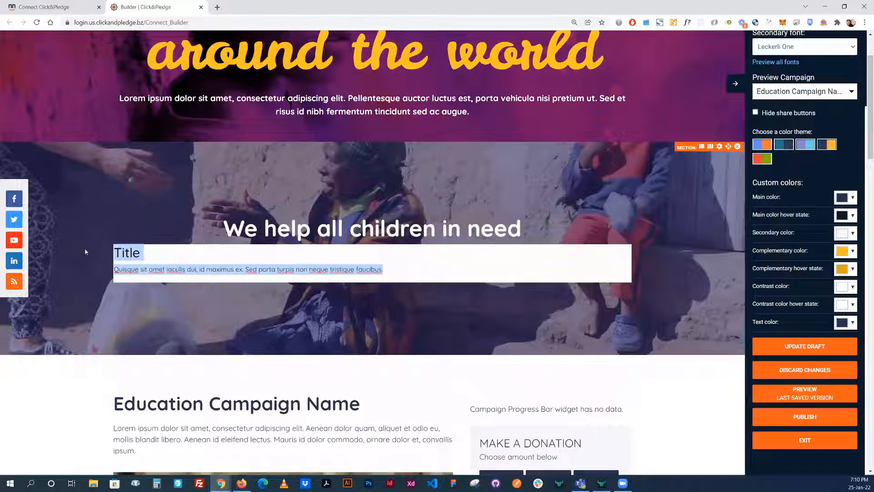
type("around th")
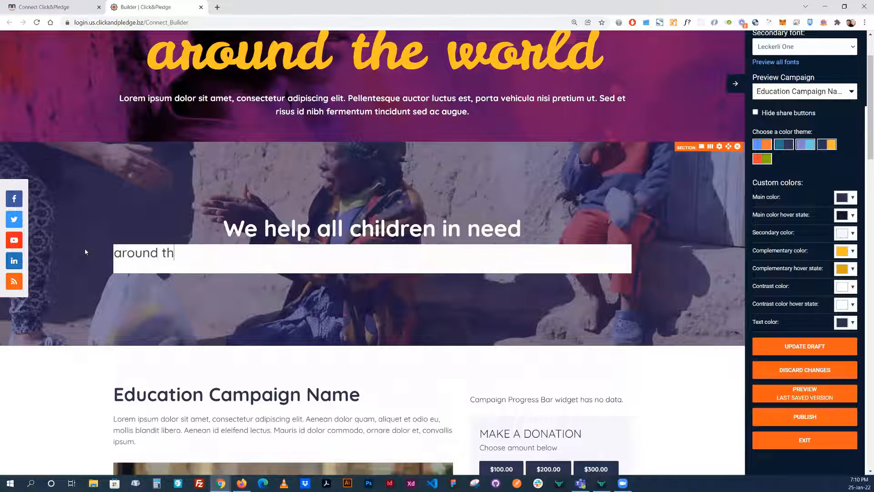
type("e world")
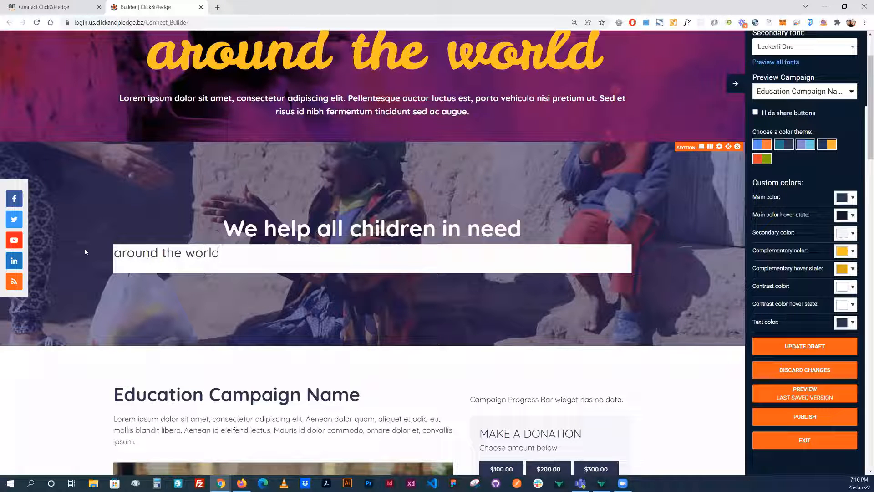
Make the background color of the "around the world" Text widget fully transparent and close its settings
scroll(139, 292, "up", 2)
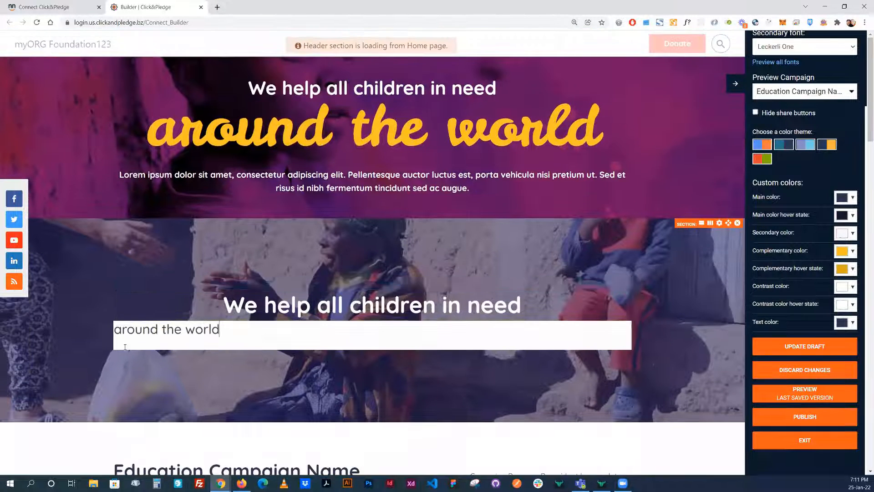
left_click(125, 347)
left_click(119, 379)
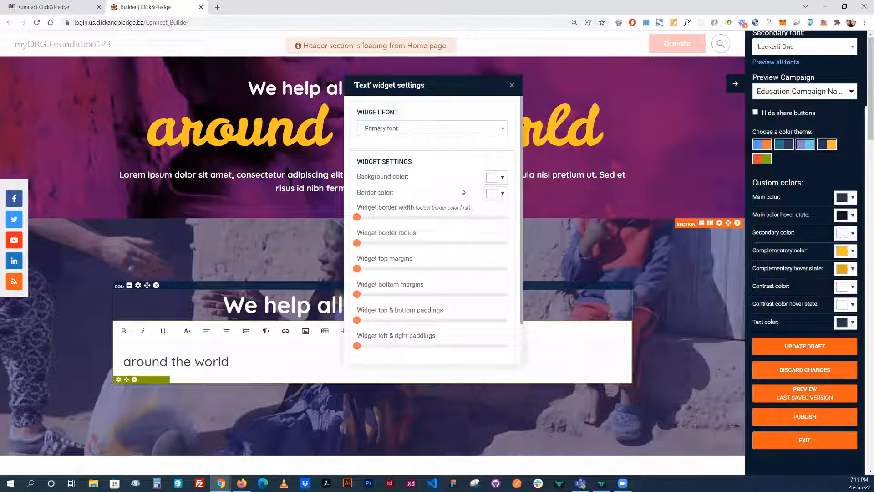
left_click(501, 177)
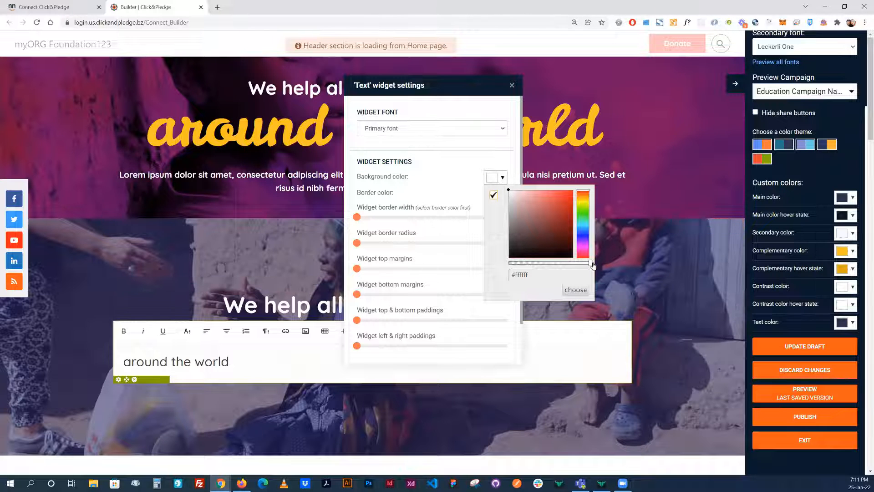
left_click_drag(590, 263, 509, 263)
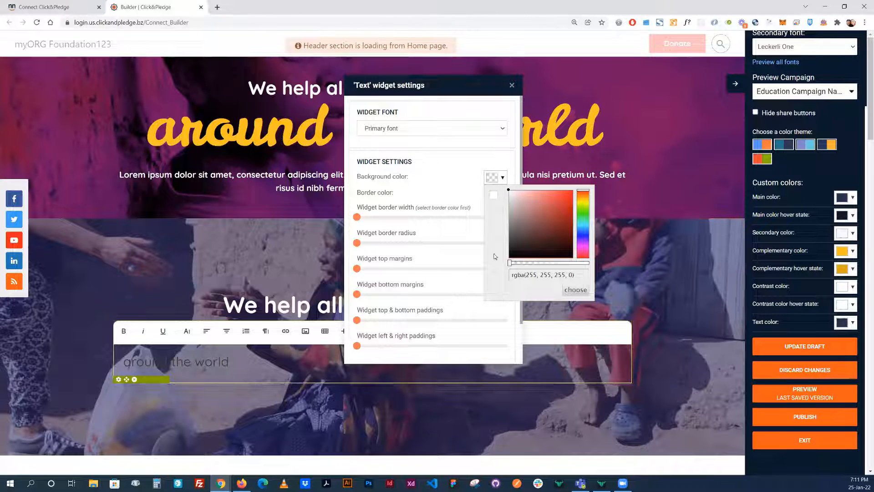
left_click(474, 155)
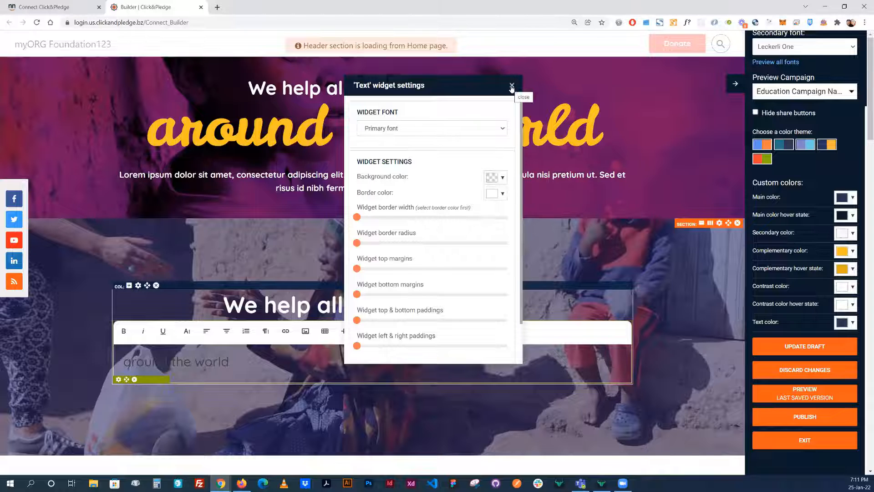
left_click(512, 87)
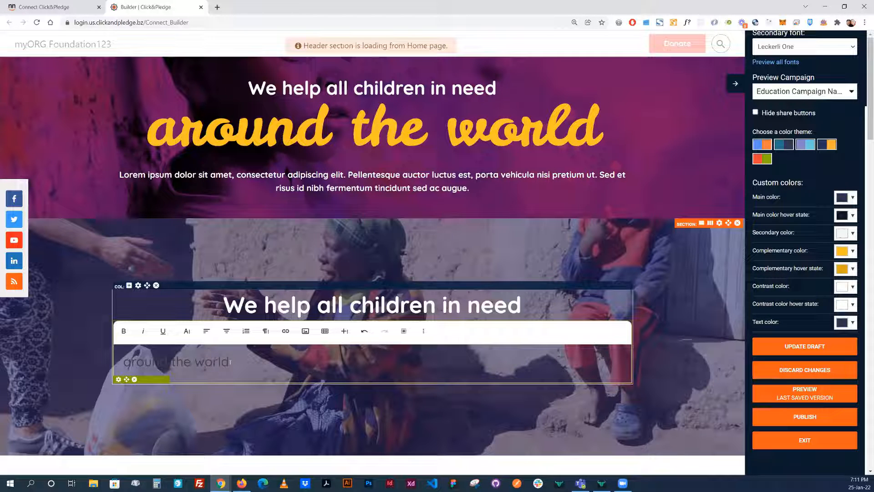
Center the "around the world" text and color it yellow, leaving the text editor
triple_click(239, 371)
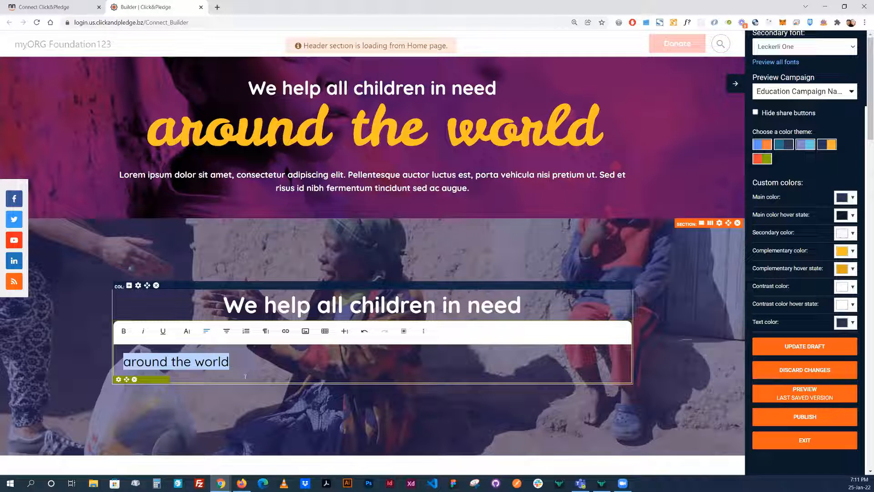
left_click(227, 331)
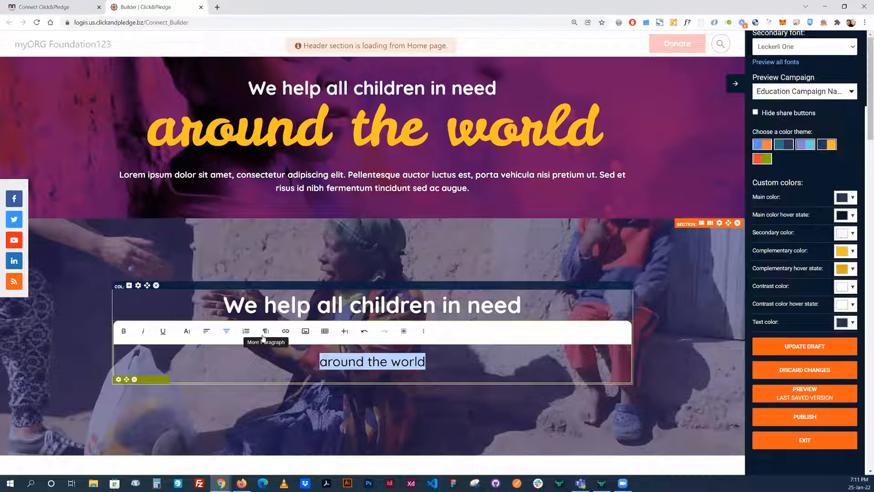
left_click(187, 332)
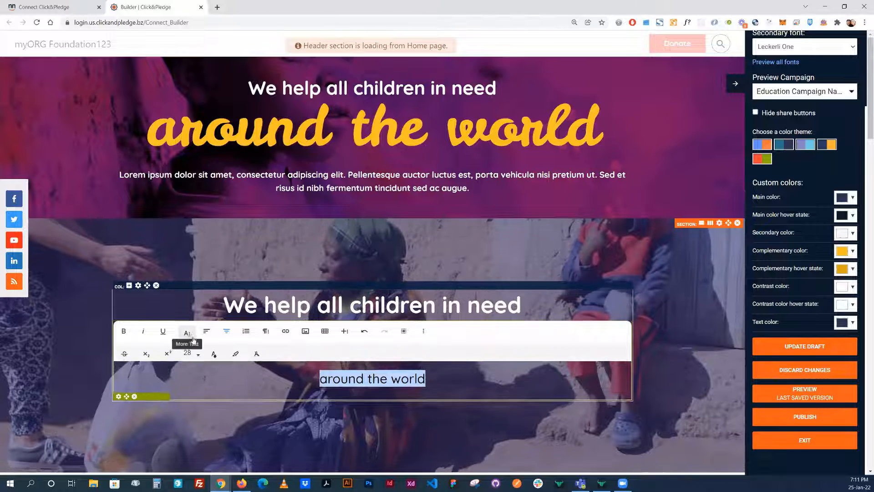
left_click(214, 354)
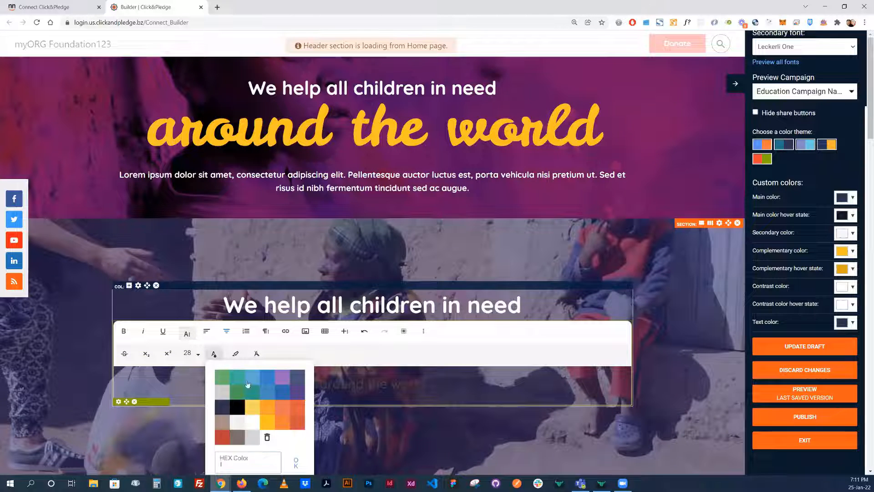
left_click(252, 406)
left_click(652, 363)
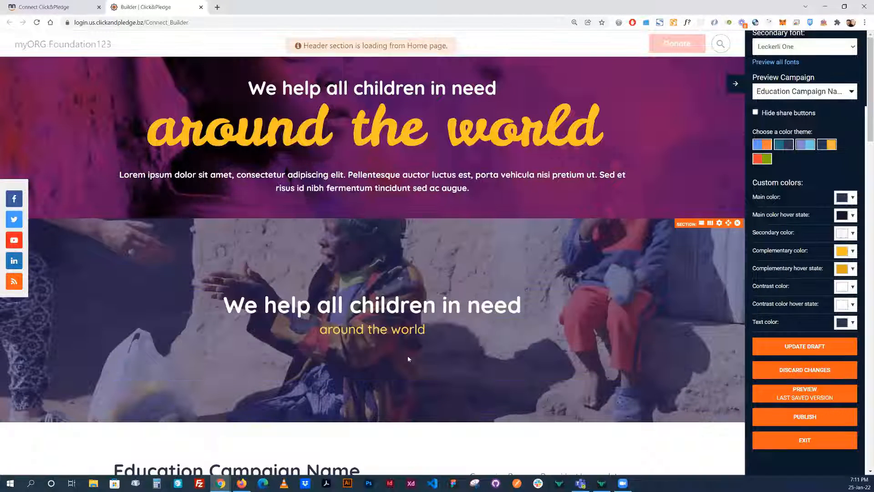
Change the widget font of the "around the world" Text widget to Secondary font
left_click(419, 336)
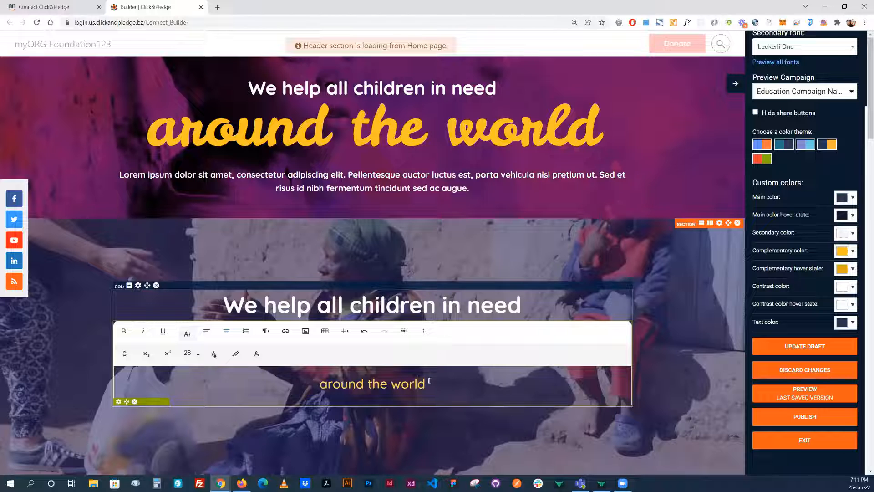
left_click(118, 401)
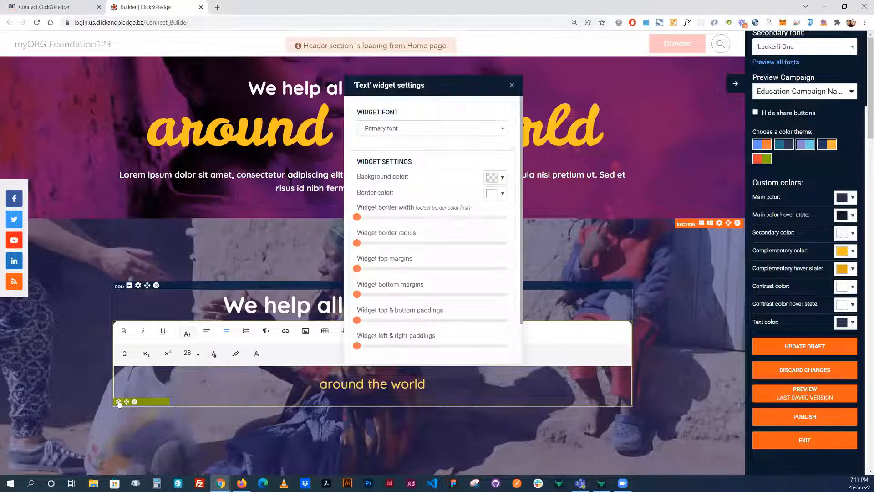
left_click(439, 132)
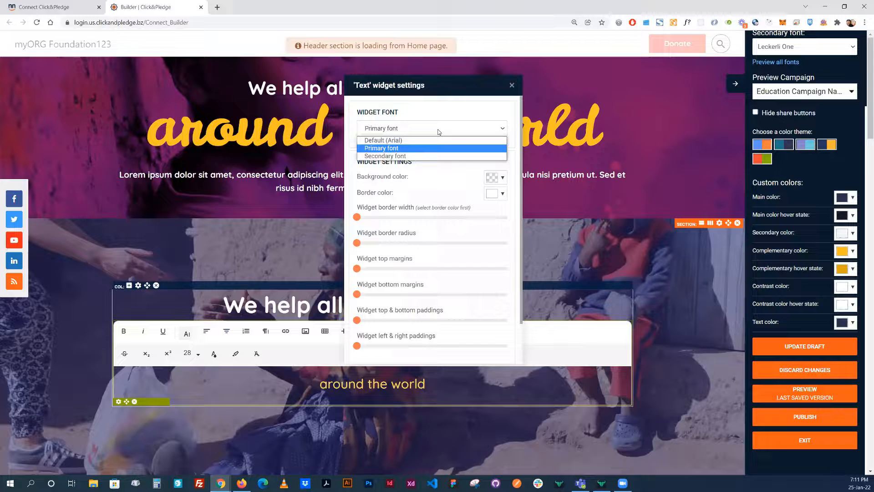
left_click(421, 156)
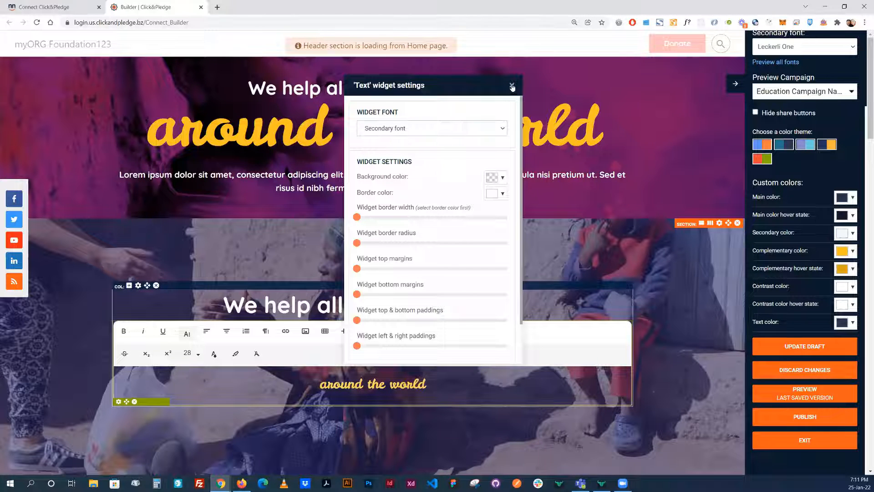
left_click(512, 85)
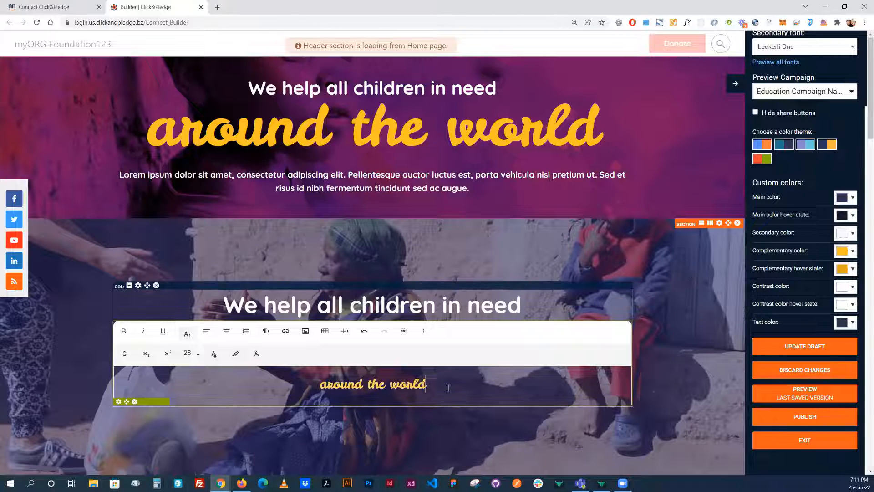
Set the font size of "around the world" in the image-background section to 80 and leave the text editor
triple_click(490, 390)
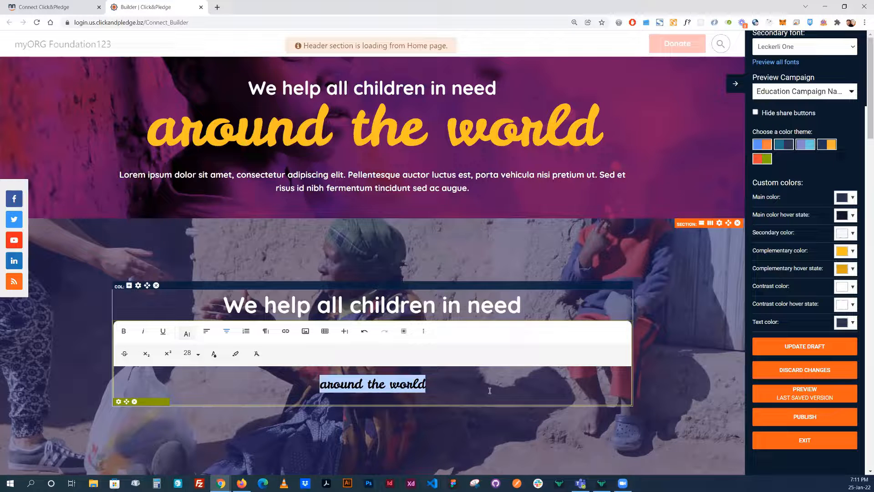
left_click(191, 353)
scroll(203, 400, "down", 4)
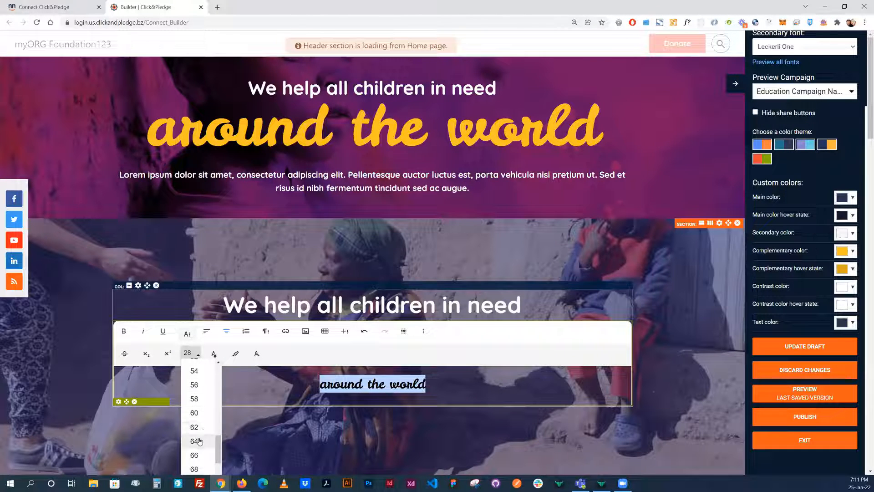
left_click(195, 469)
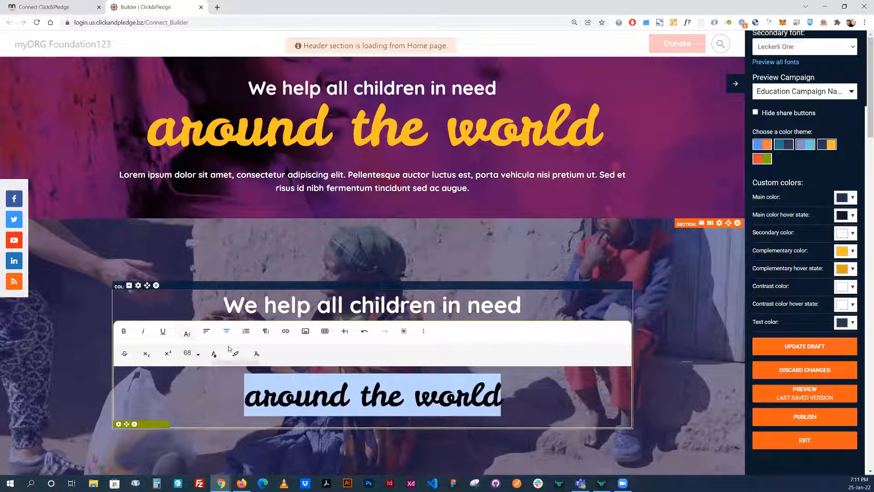
left_click(191, 354)
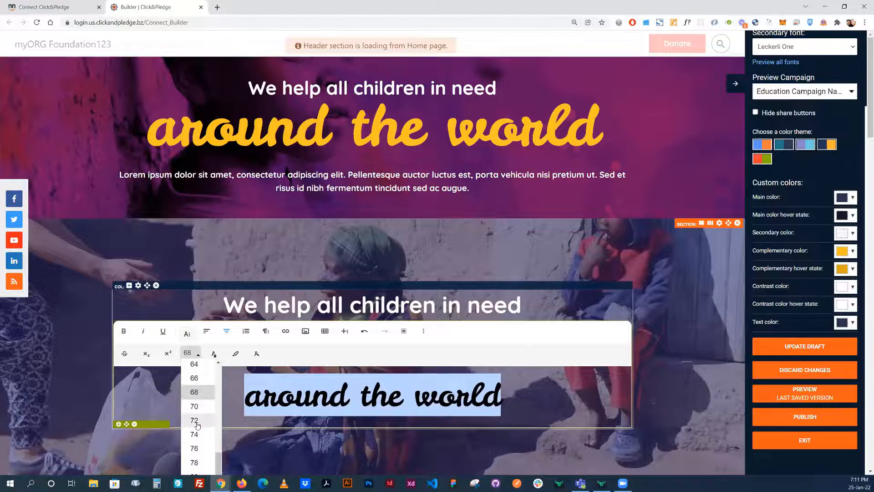
scroll(198, 419, "down", 2)
left_click(198, 392)
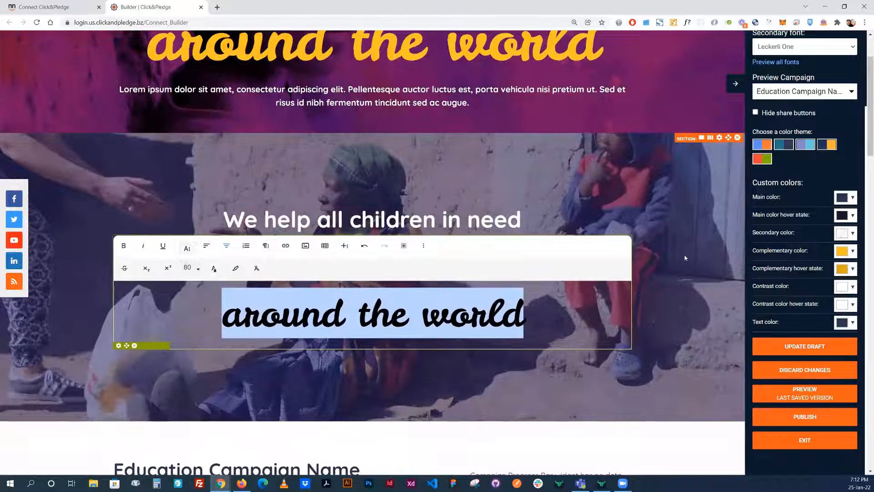
left_click(659, 260)
scroll(640, 262, "up", 1)
scroll(634, 264, "up", 2)
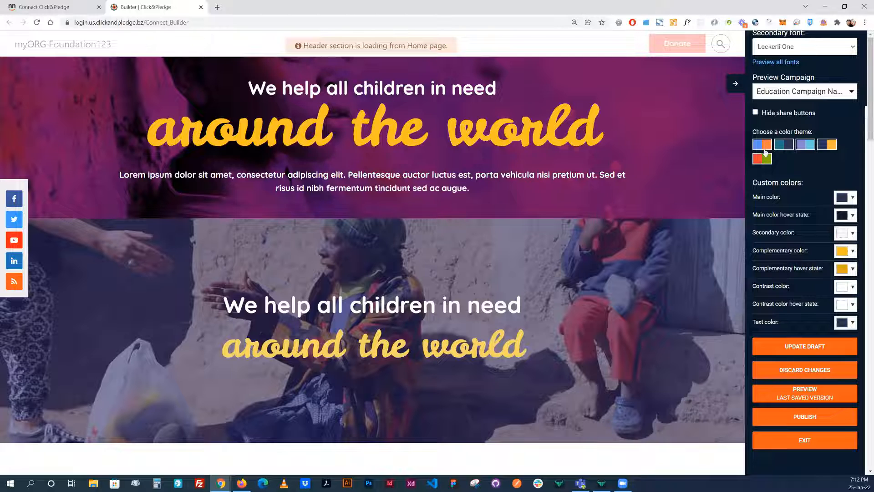
Hide the share buttons on the page
scroll(815, 157, "up", 3)
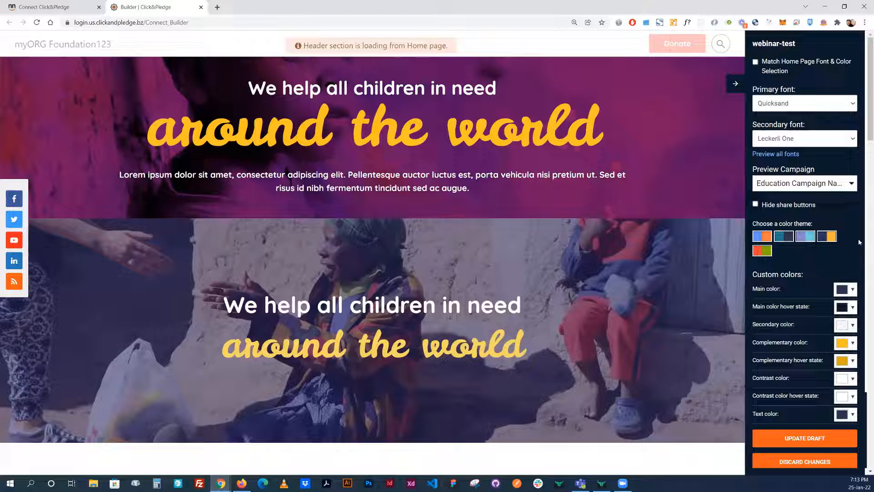
left_click(756, 204)
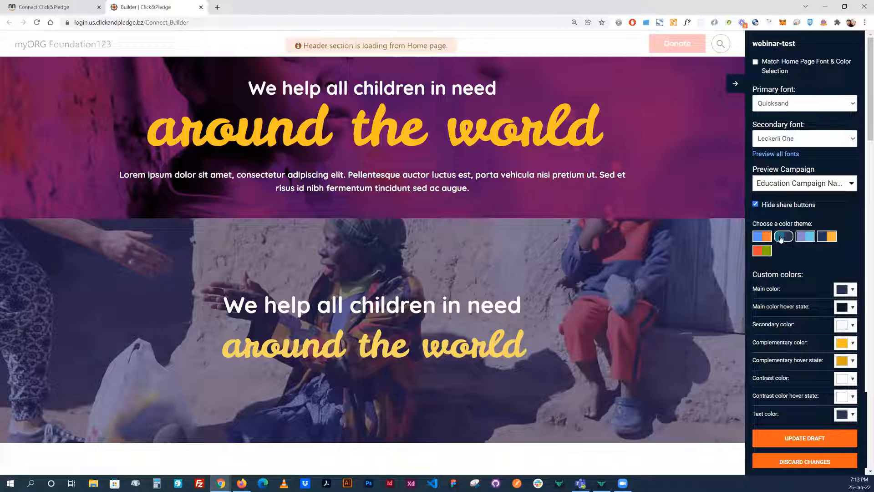
Preview the teal and purple color themes on the donation section, and apply the navy-and-orange color theme
scroll(668, 249, "down", 1)
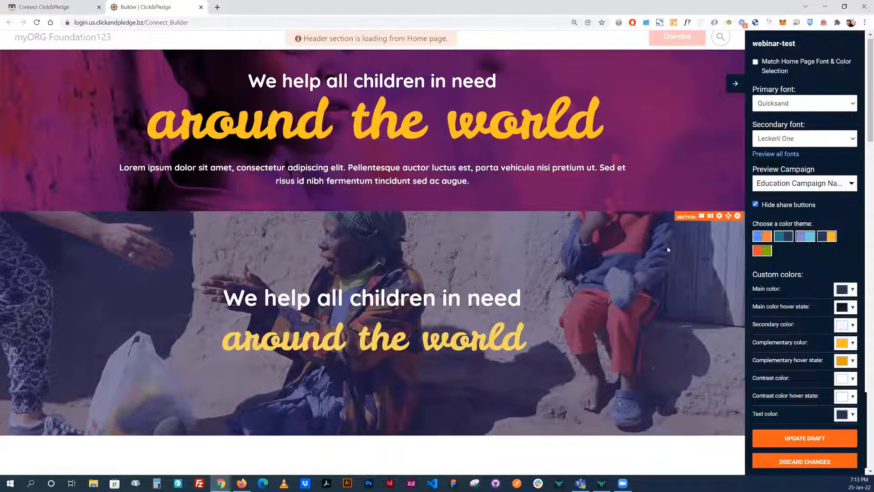
scroll(668, 250, "down", 9)
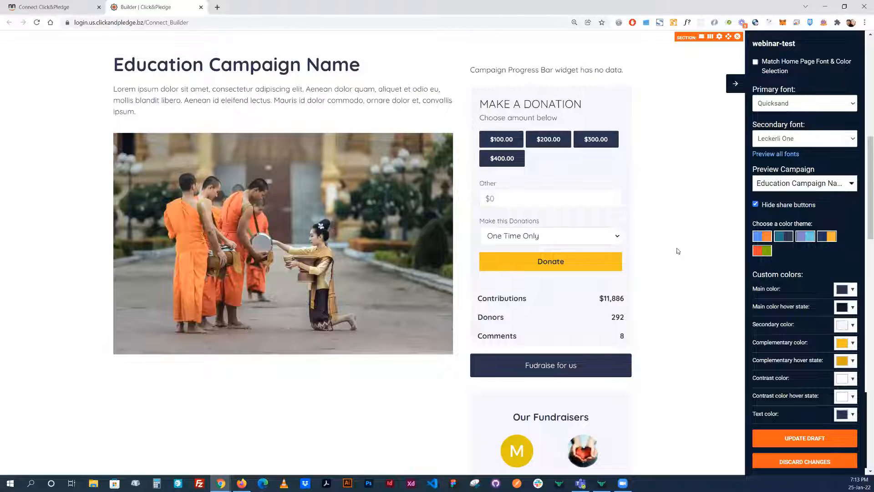
left_click(782, 238)
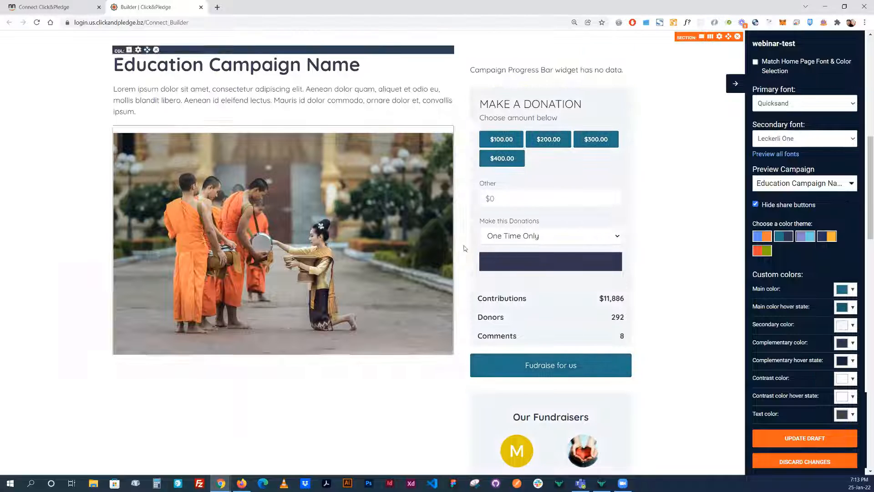
scroll(658, 253, "down", 8)
scroll(639, 259, "up", 5)
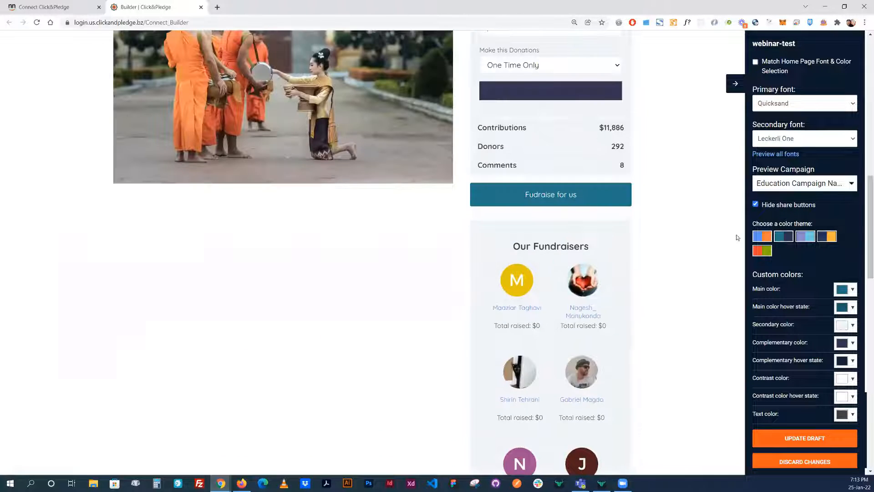
scroll(685, 238, "up", 2)
scroll(686, 237, "up", 1)
left_click(805, 237)
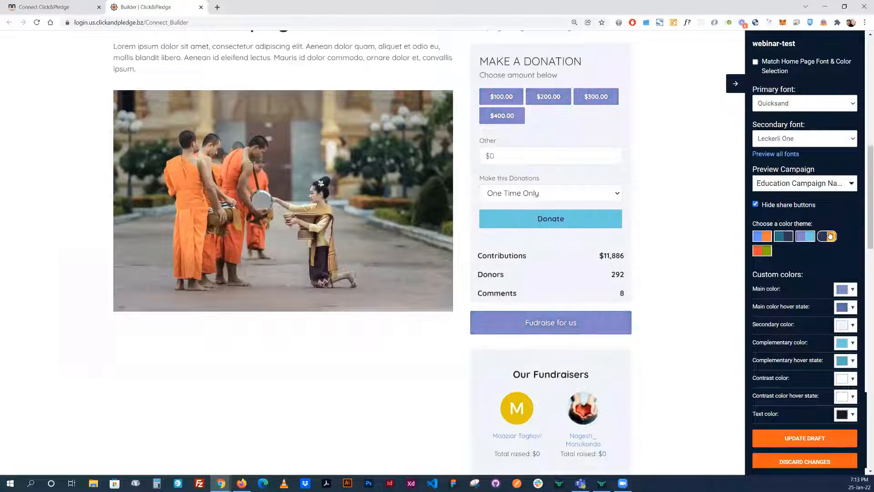
left_click(826, 237)
scroll(686, 209, "up", 3)
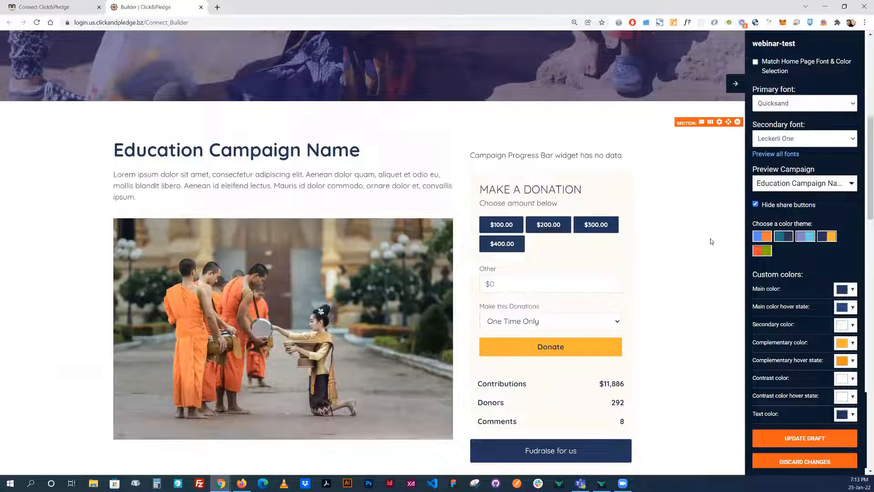
Set the custom main color to red #e60000 and select its hex code
left_click(853, 290)
left_click(855, 309)
mouse_move(855, 308)
left_mouse_down()
mouse_move(853, 298)
mouse_move(851, 311)
left_mouse_up()
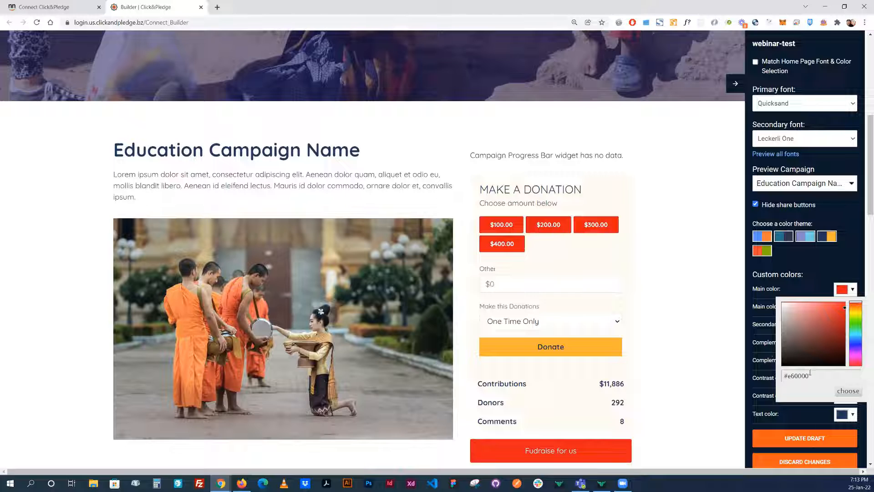
left_click_drag(811, 375, 770, 378)
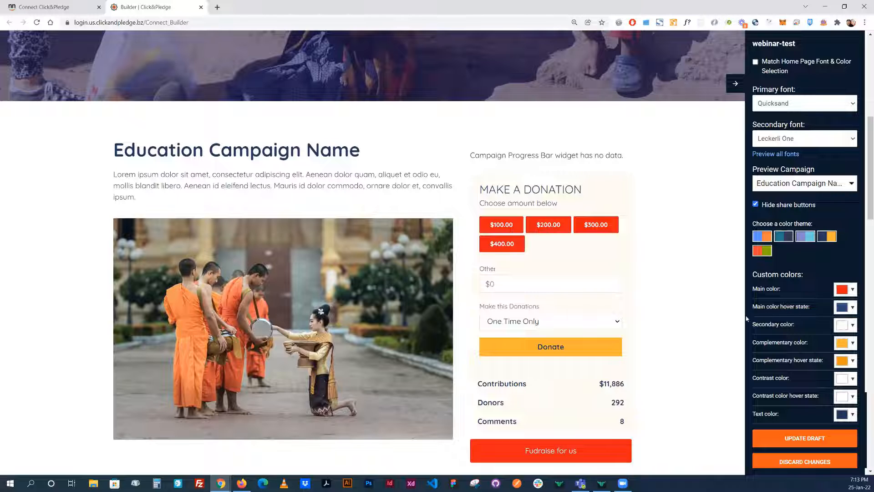
scroll(672, 310, "down", 3)
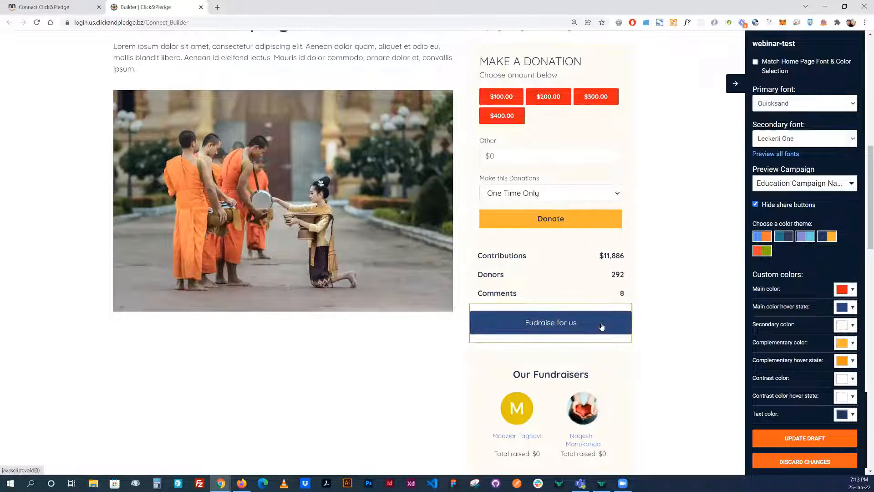
left_click(852, 307)
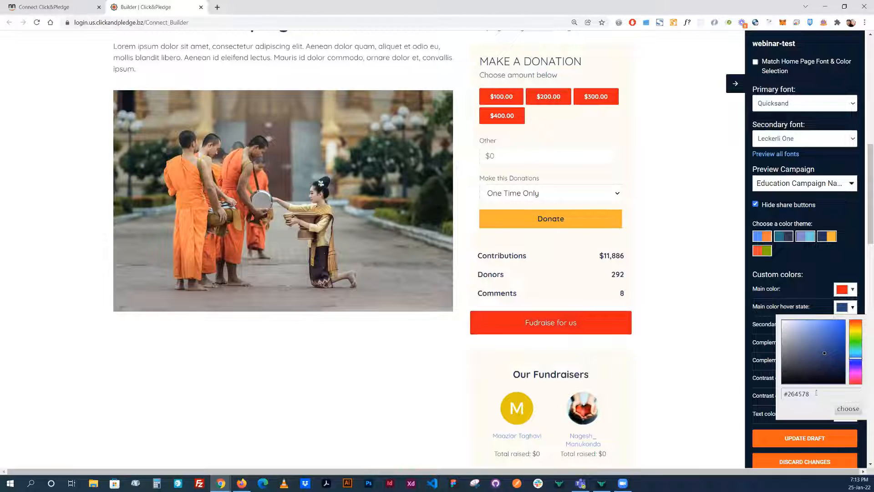
left_click(813, 394)
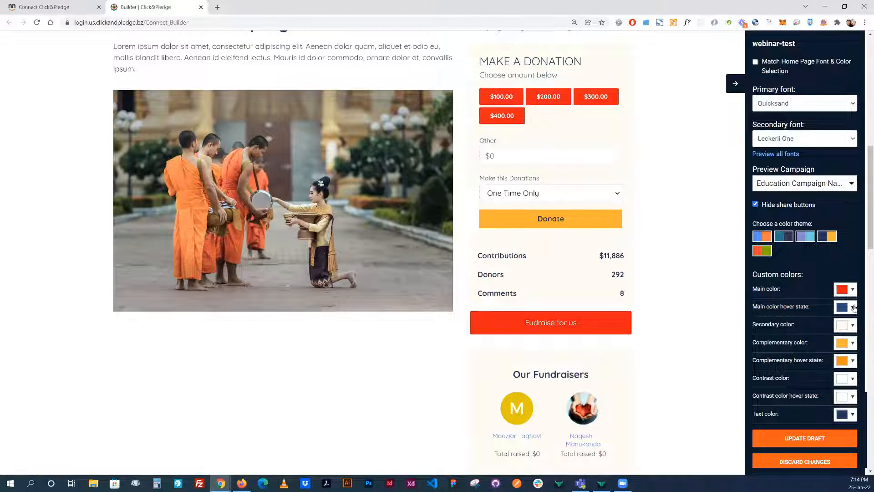
left_click(853, 308)
left_click(801, 393)
key("ctrl+v")
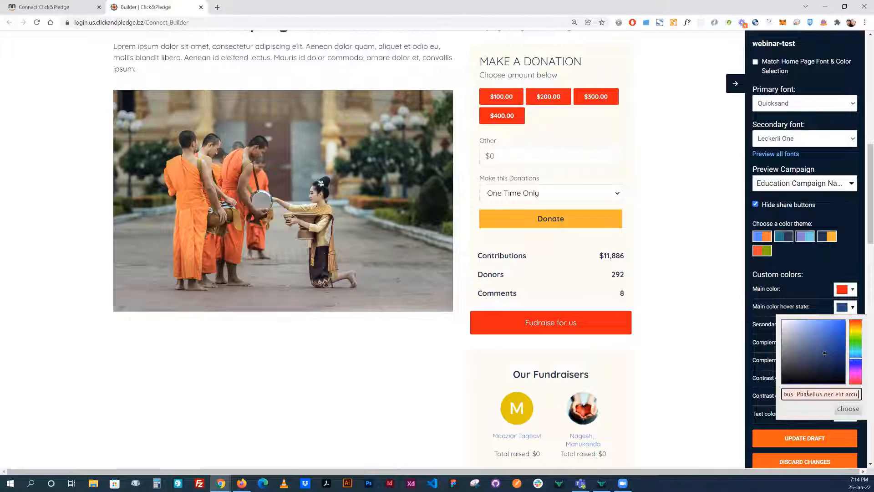
key("ctrl+z")
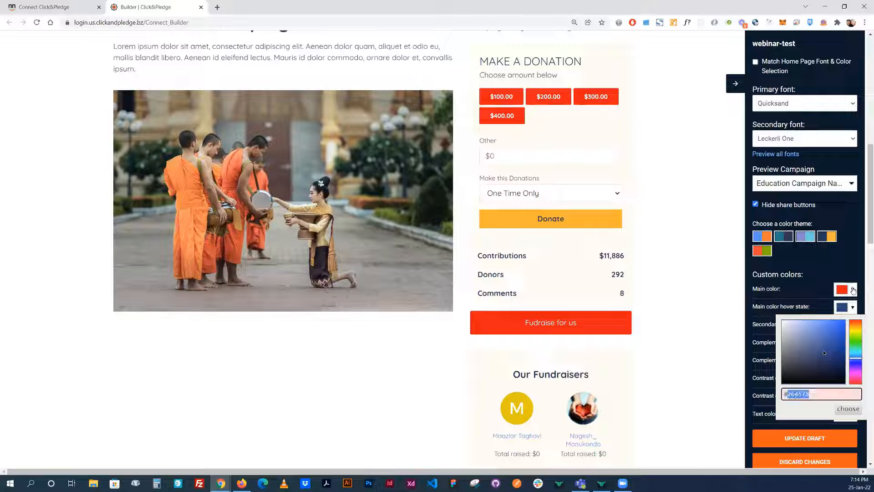
Copy the hex code of the custom main color and close its color picker
left_click(852, 290)
double_click(797, 377)
key("ctrl+c")
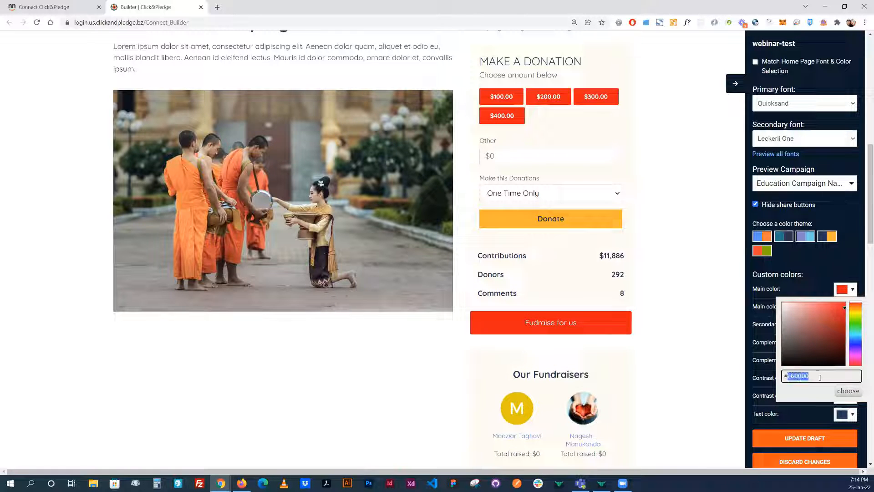
left_click(853, 256)
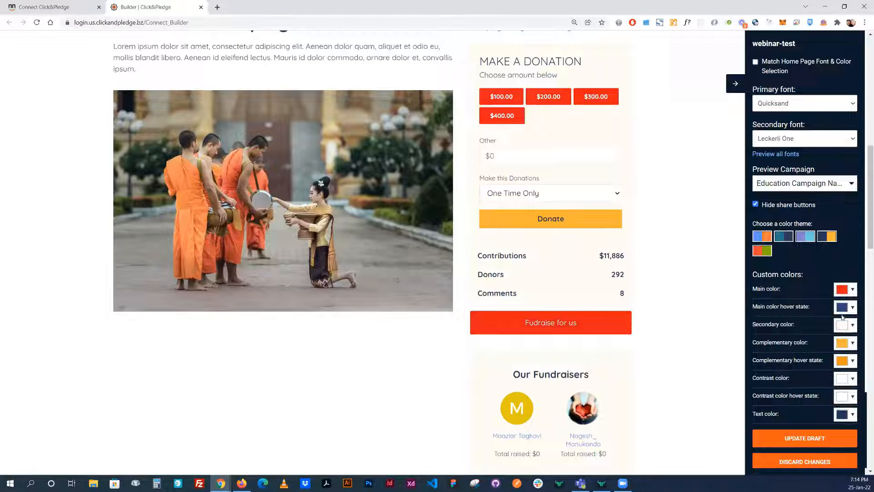
Paste the copied hex code into the main color hover state and darken it to #ab0000
left_click(852, 307)
double_click(801, 393)
key("ctrl+v")
left_click_drag(841, 338, 848, 340)
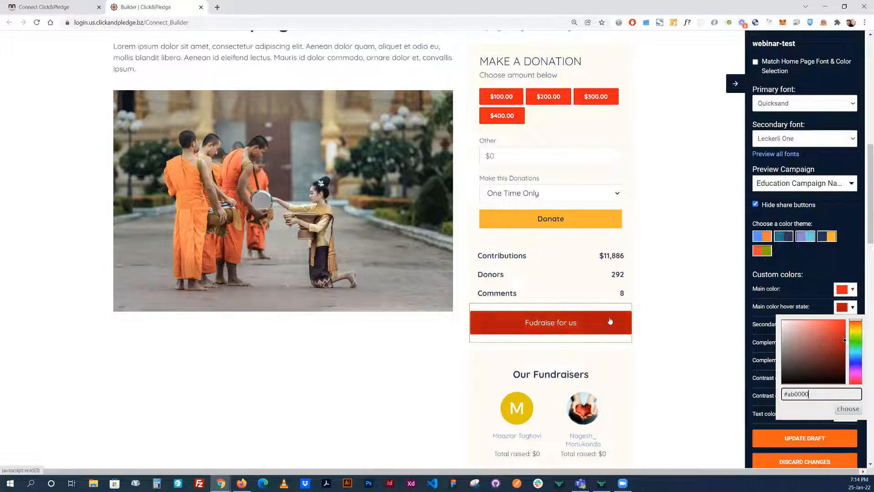
left_click(847, 409)
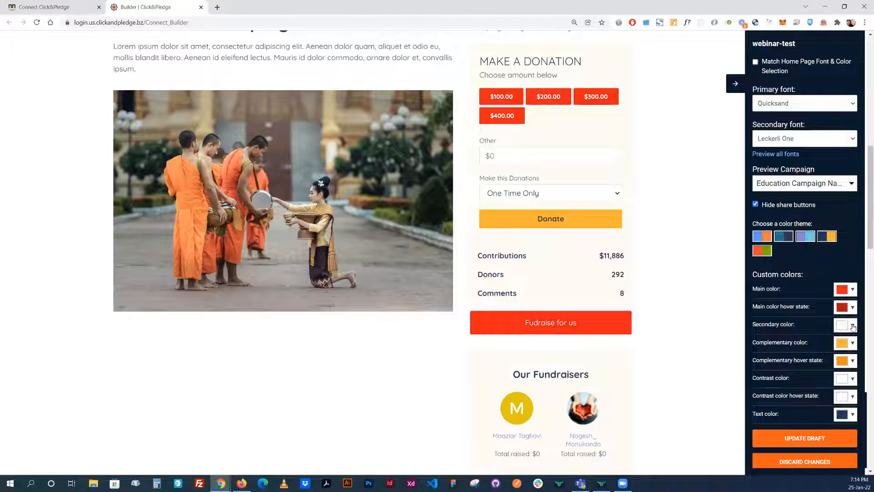
Set the custom secondary color to light gray #f1f1f1
left_click(836, 325)
left_click(691, 245)
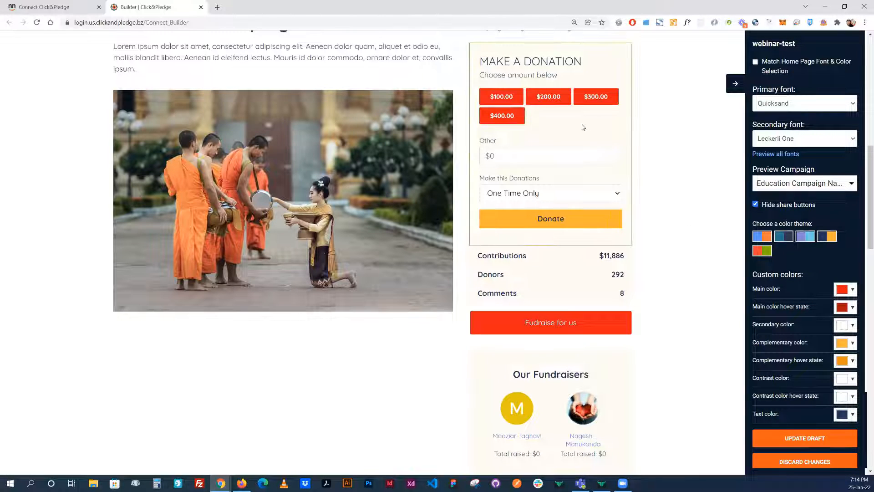
left_click(853, 327)
left_click(780, 341)
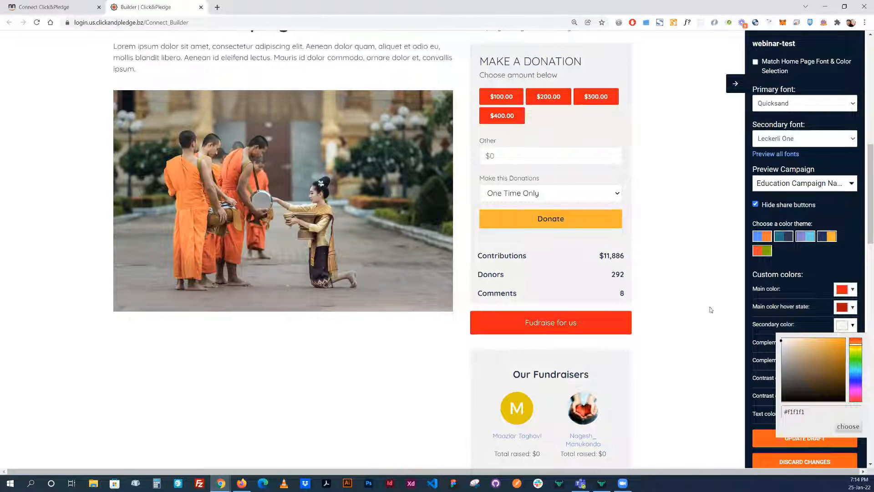
left_click(688, 238)
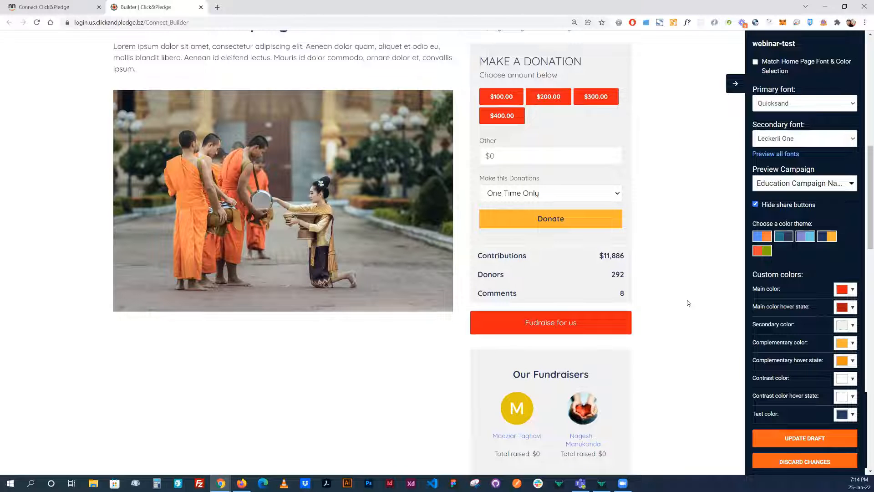
Set the custom complementary color to blue #2d00c9
left_click(847, 344)
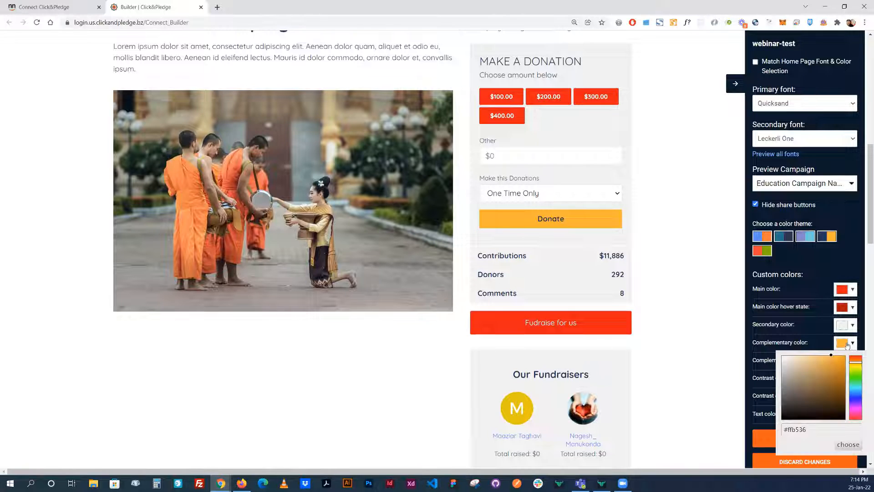
left_click(855, 381)
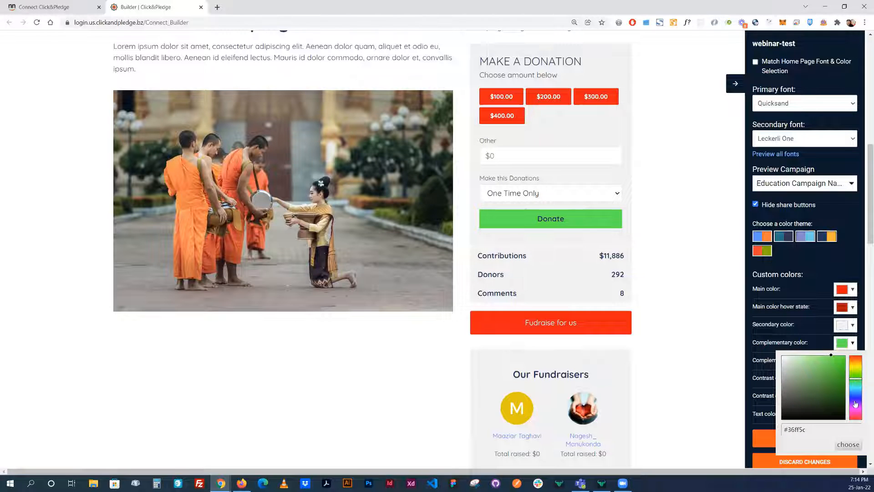
left_click(855, 401)
left_click_drag(842, 372, 852, 370)
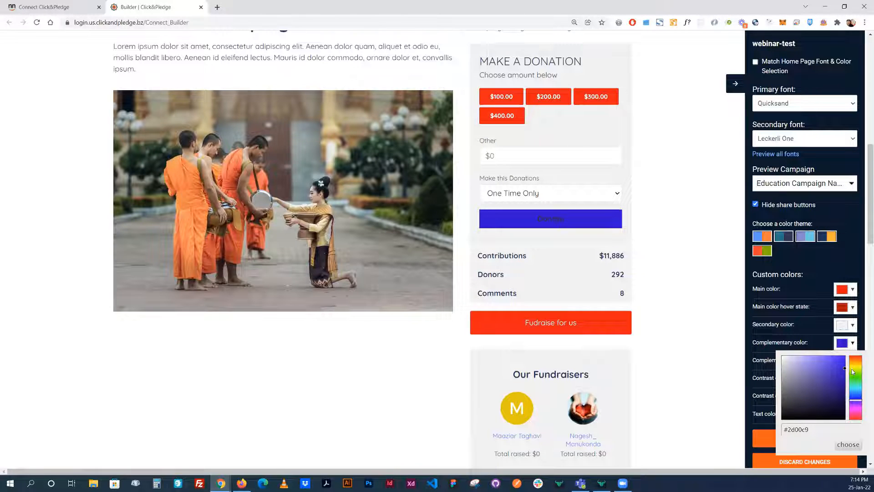
double_click(797, 430)
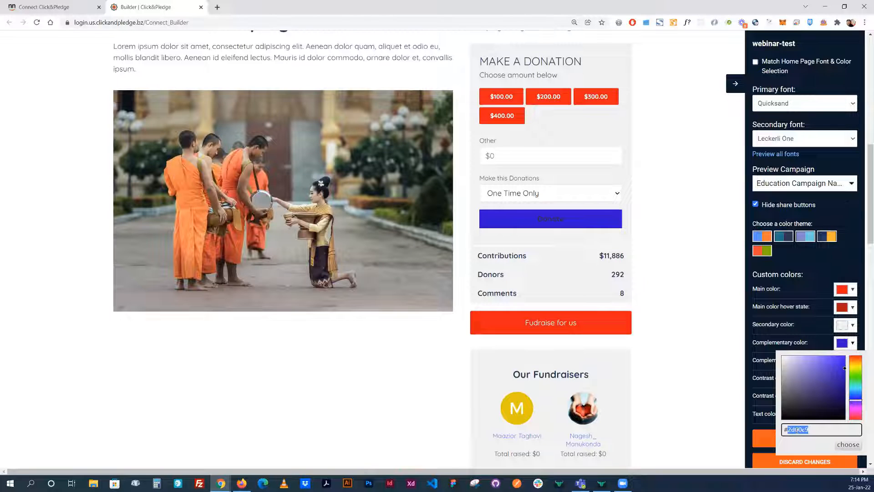
left_click(848, 445)
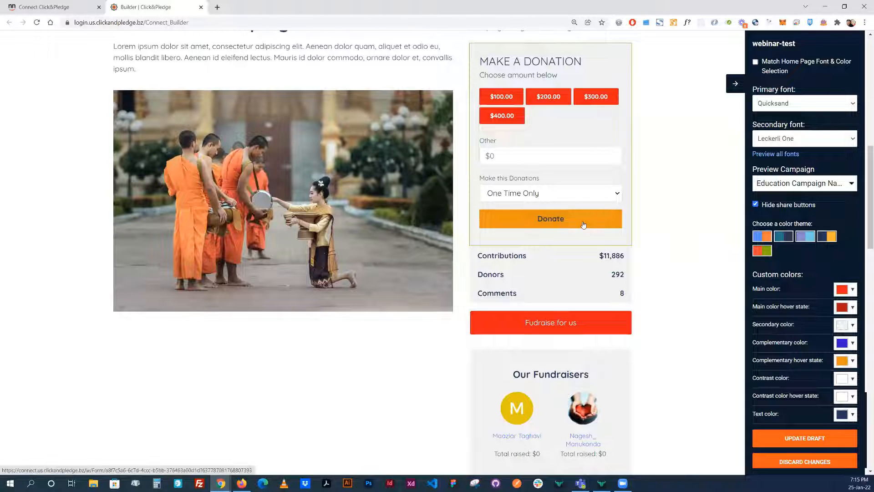
Set the complementary hover state color to dark blue #1e0087
left_click(852, 361)
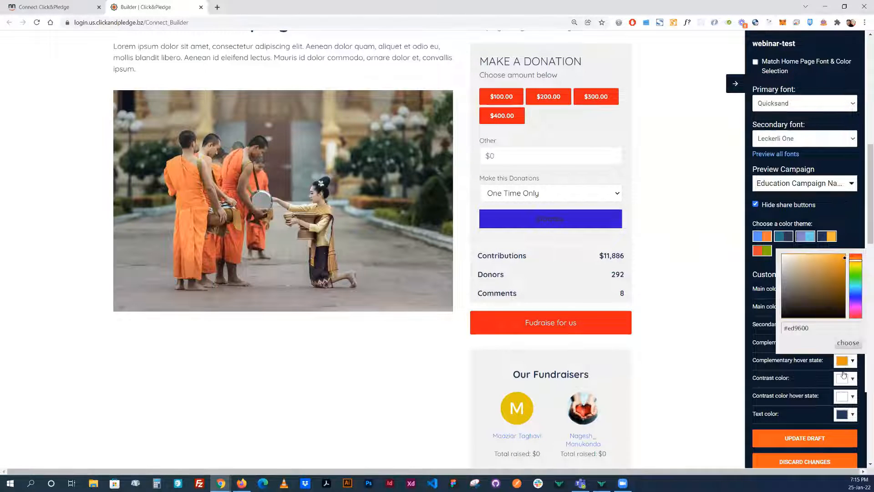
double_click(803, 328)
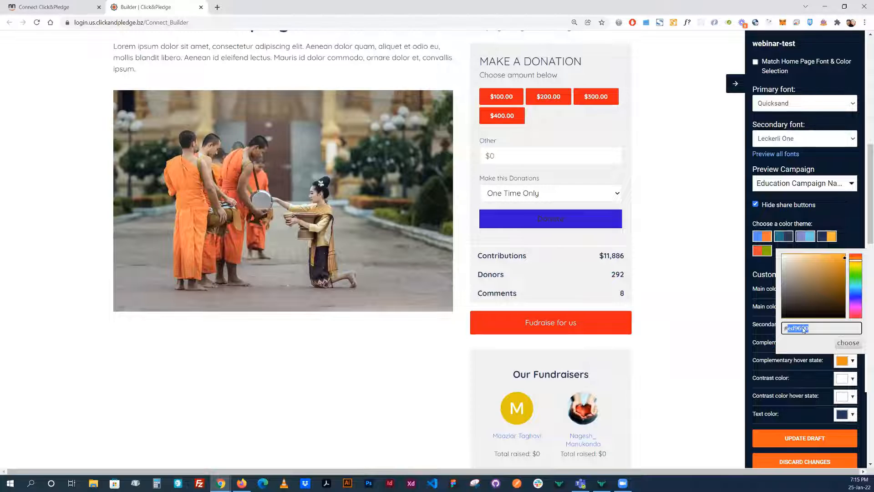
type("1e0087")
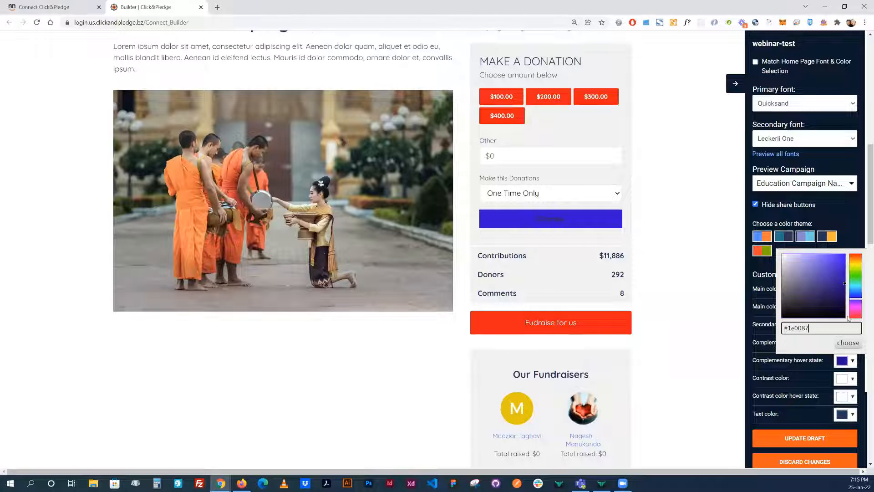
left_click(848, 343)
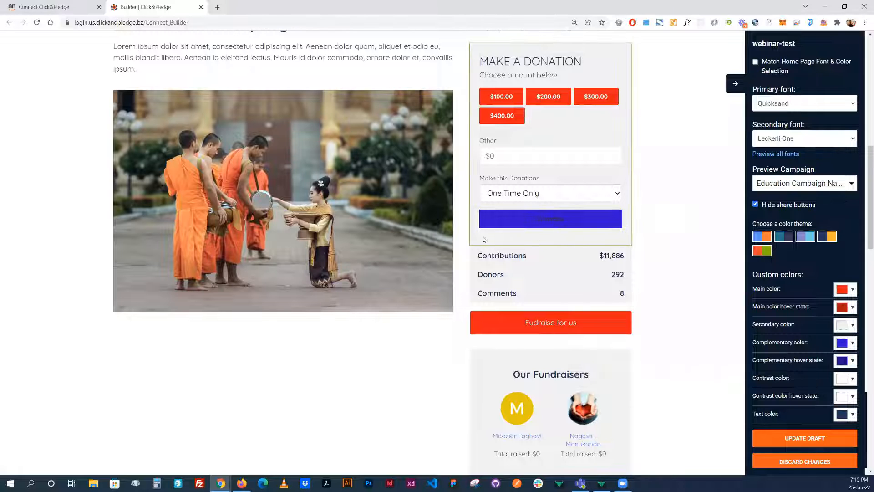
Open the Donation widget's settings and move the dialog clear of the donation form
mouse_move(487, 239)
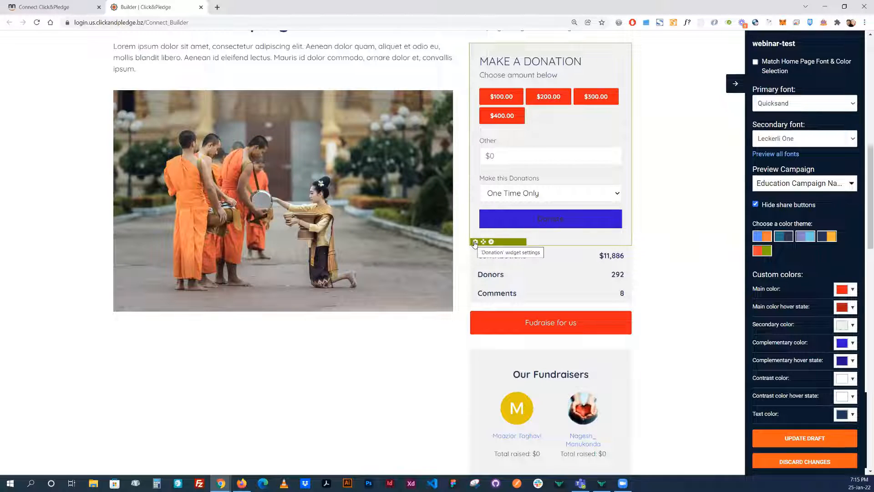
left_click(475, 243)
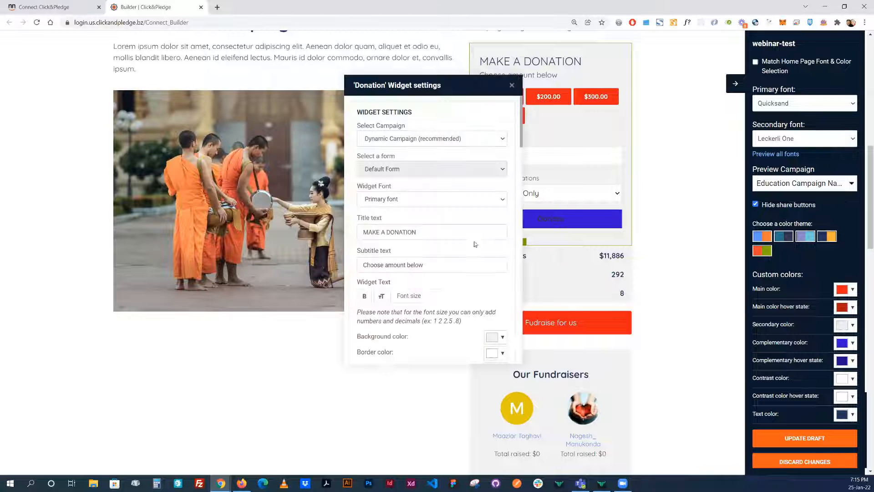
left_click_drag(455, 86, 342, 64)
Set the donation form's submit button text color to white #ffffff
scroll(353, 160, "down", 5)
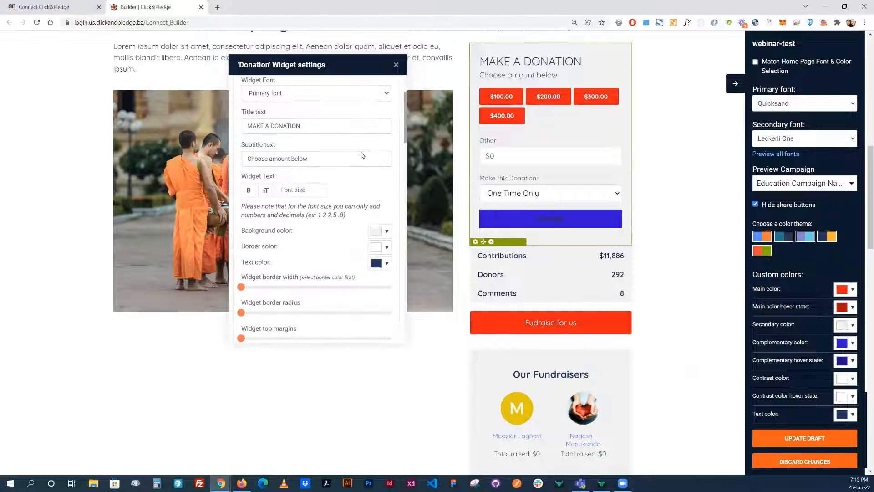
scroll(340, 179, "down", 10)
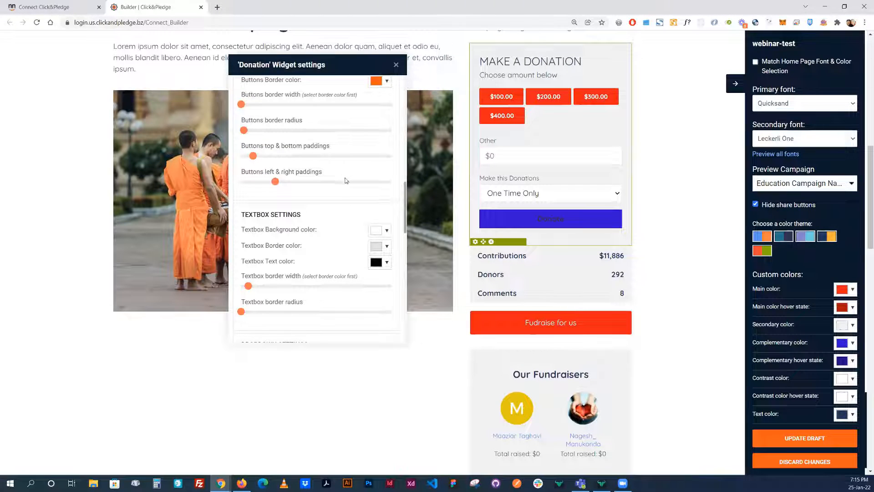
scroll(313, 211, "down", 8)
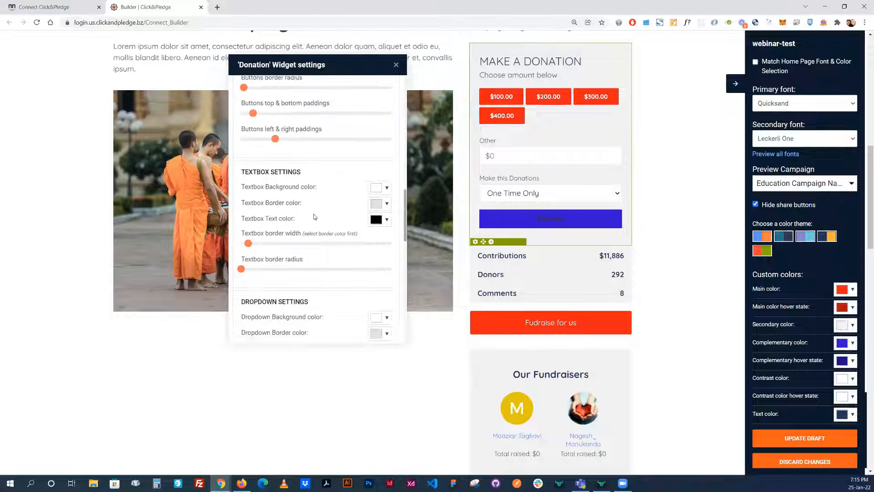
scroll(313, 209, "down", 2)
scroll(301, 182, "up", 4)
scroll(294, 170, "up", 2)
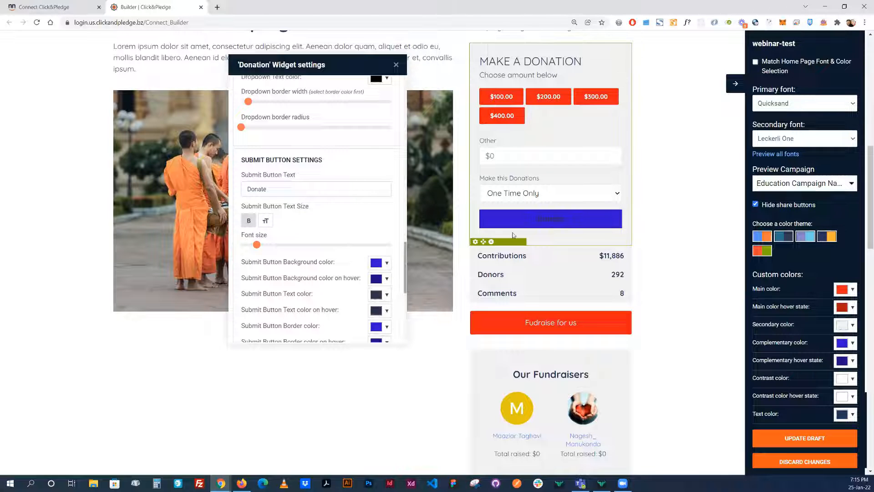
scroll(367, 239, "down", 2)
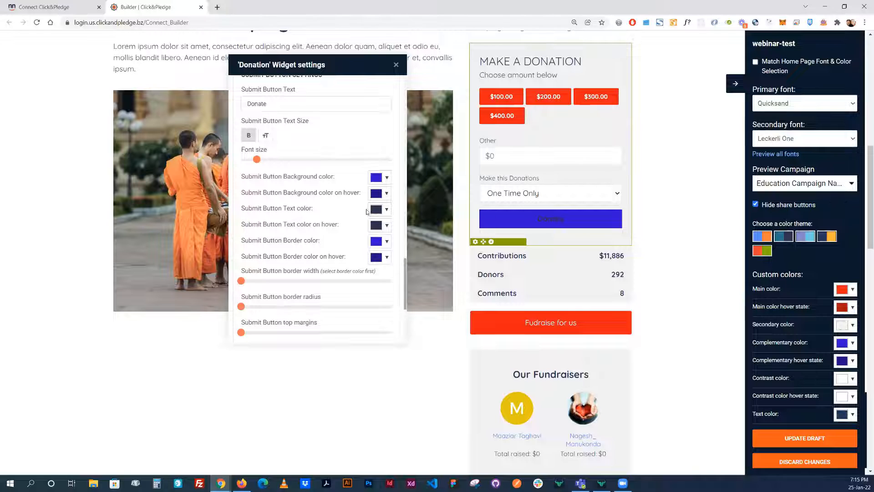
left_click(387, 210)
left_click_drag(415, 231, 401, 221)
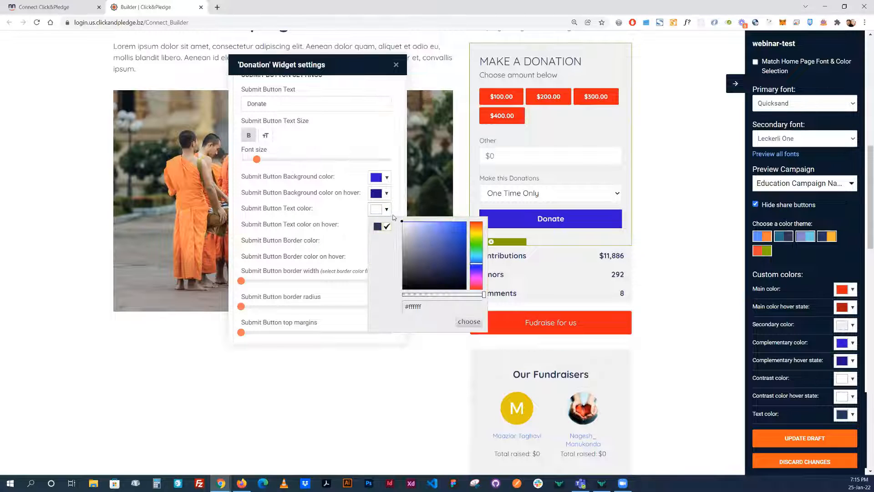
left_click(469, 322)
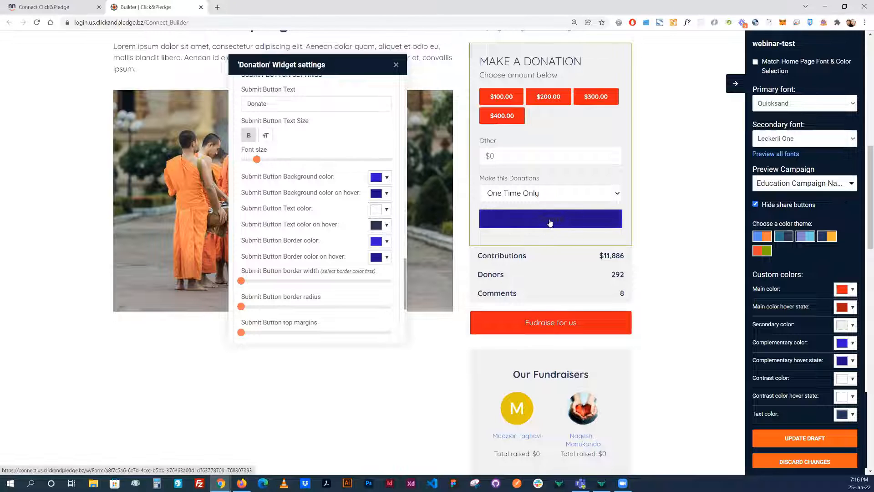
Set the submit button's text color on hover to white
left_click(386, 225)
left_click_drag(405, 251, 399, 236)
left_click(469, 337)
Reduce the border radius of the donation amount buttons to the minimum
scroll(308, 215, "up", 4)
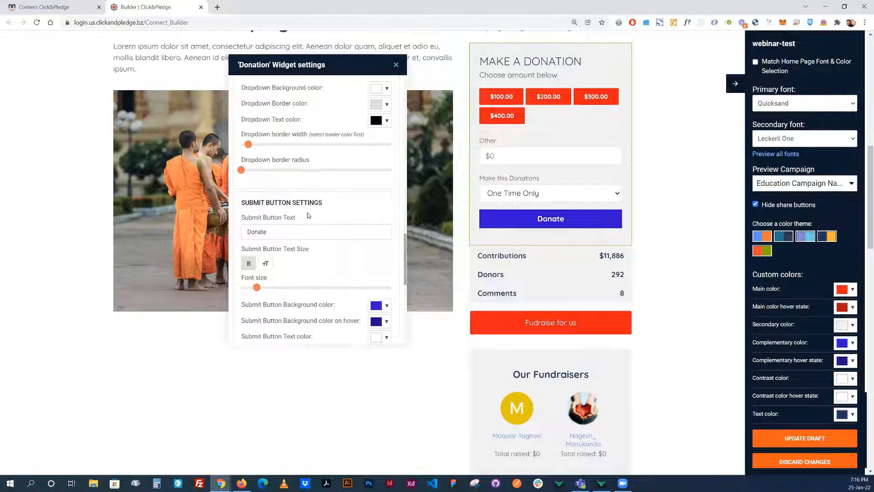
scroll(318, 228, "up", 6)
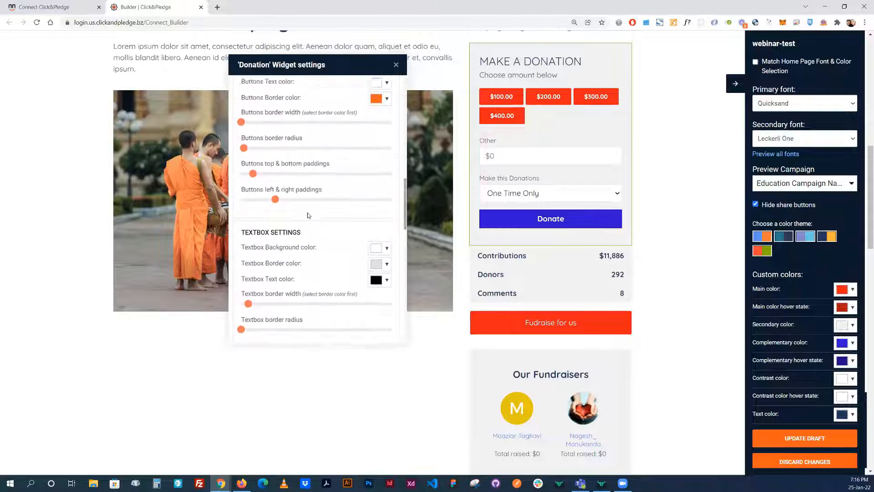
scroll(328, 241, "up", 1)
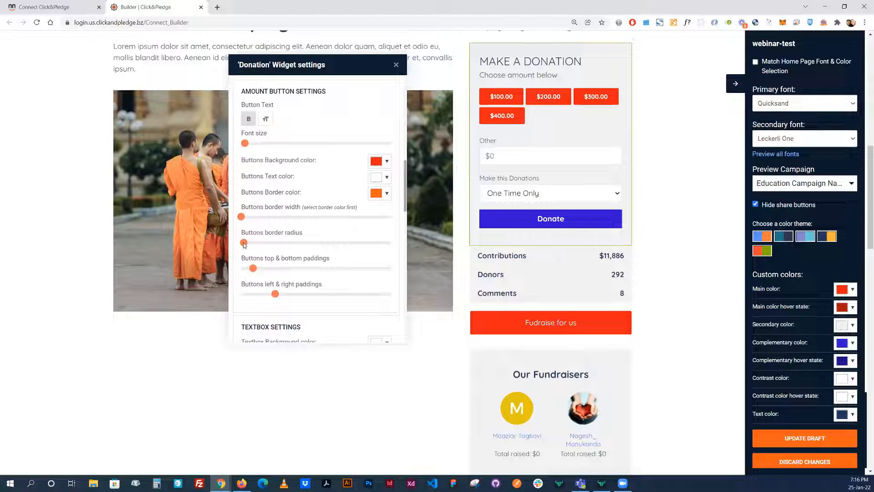
mouse_move(244, 243)
left_mouse_down()
mouse_move(286, 243)
mouse_move(235, 244)
left_mouse_up()
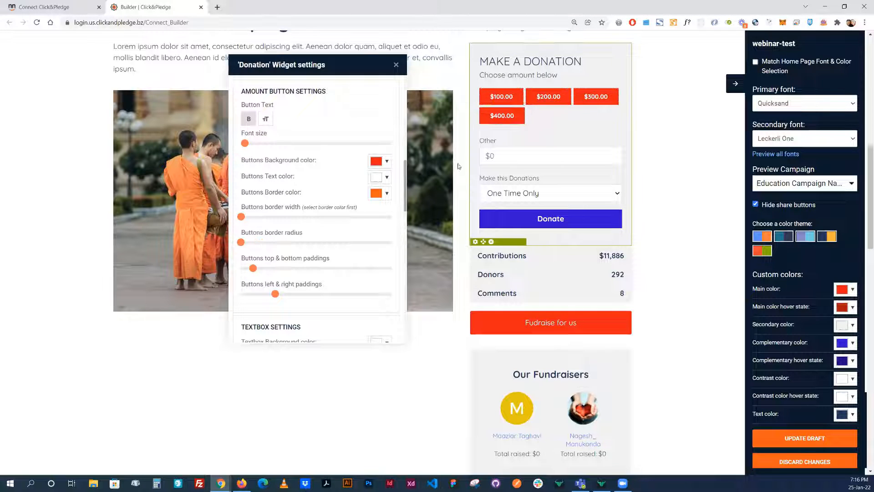
scroll(313, 238, "down", 10)
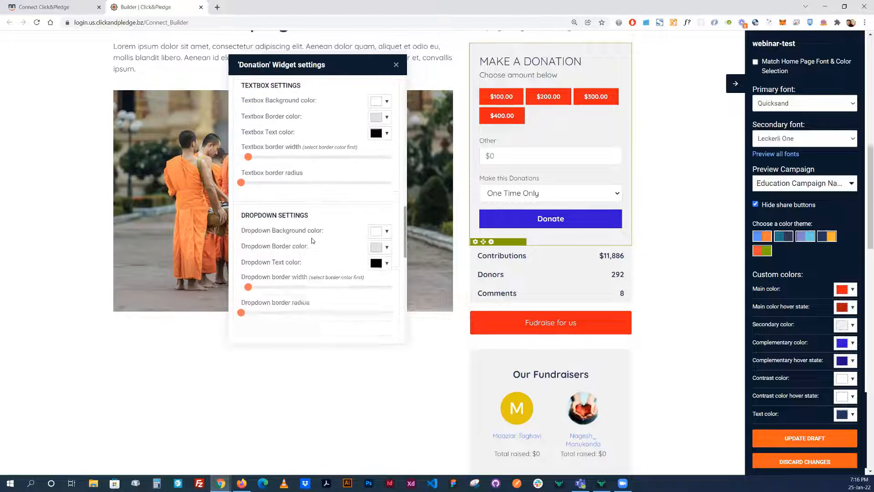
Round the donation submit button's corners by raising its border radius to about a third, and slightly increase its top and bottom paddings
scroll(312, 238, "up", 3)
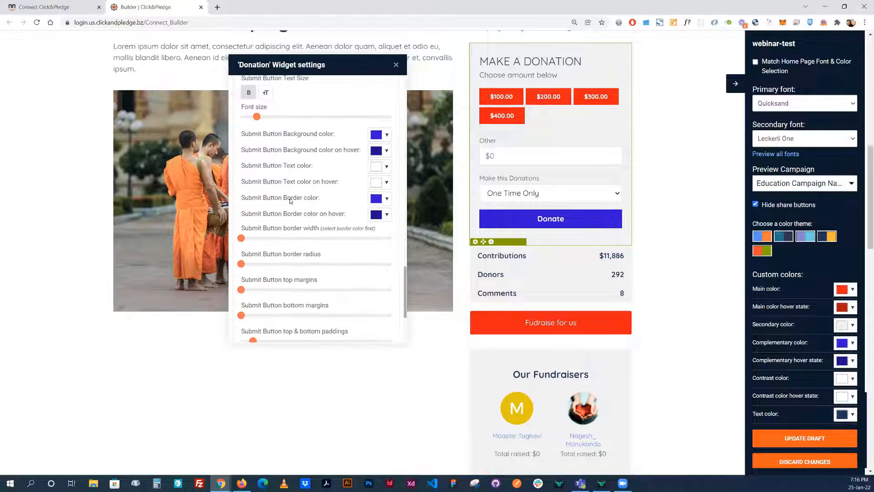
scroll(285, 244, "down", 3)
left_click_drag(241, 265, 292, 267)
scroll(330, 271, "down", 2)
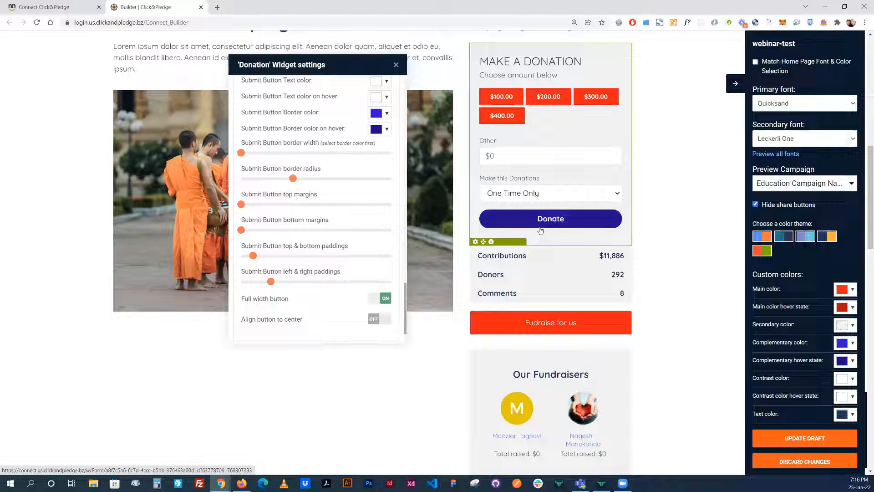
left_click_drag(252, 258, 259, 257)
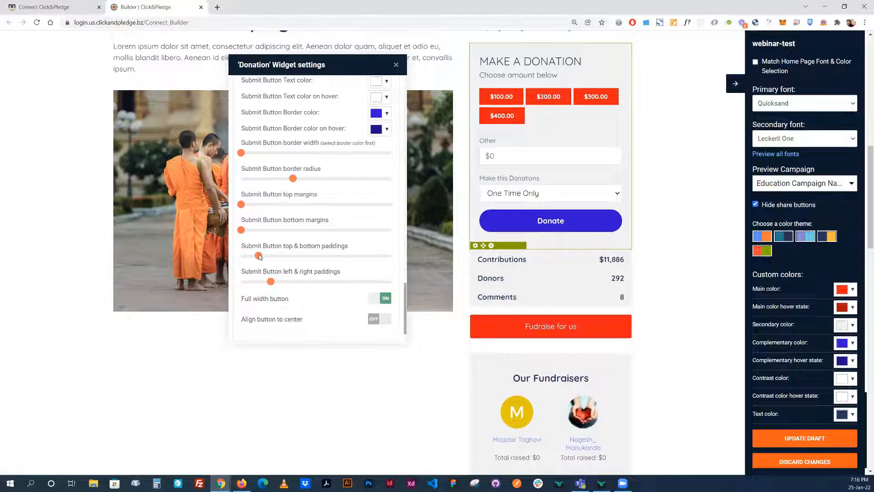
Change the donation form's submit button text to "Make a donation", keeping it bold
scroll(305, 193, "up", 5)
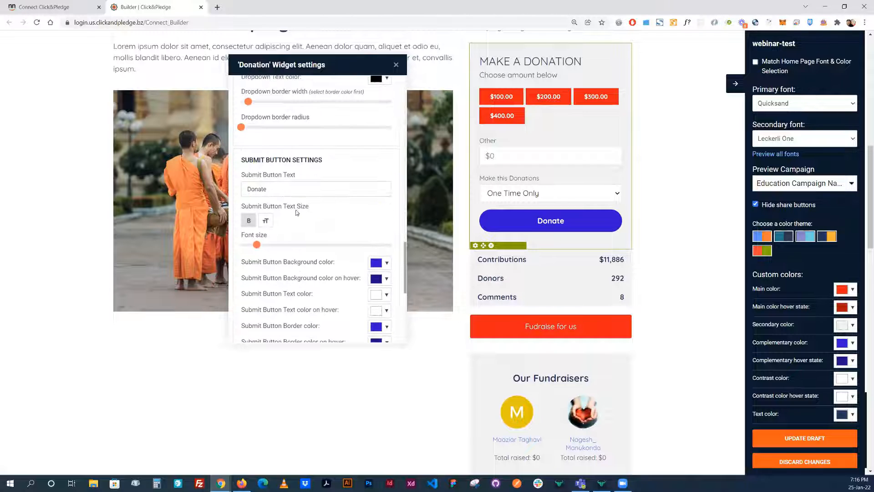
left_click(250, 222)
left_click(250, 222)
double_click(288, 187)
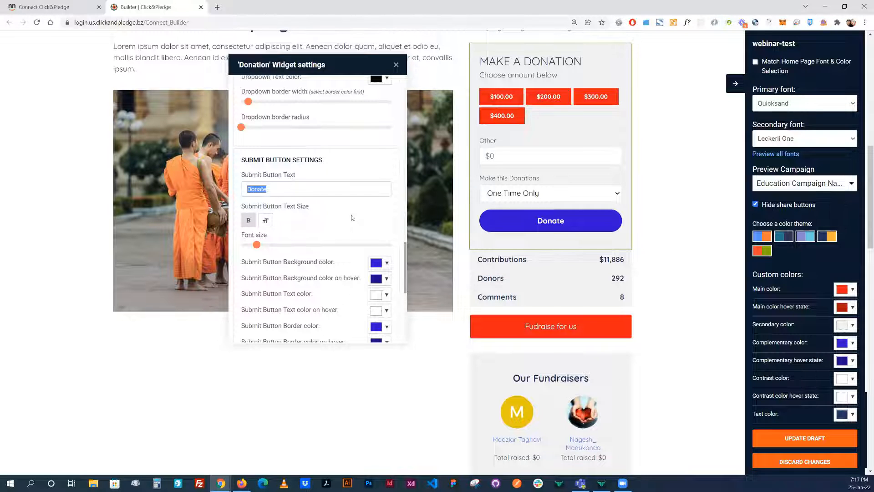
type("Make a donation")
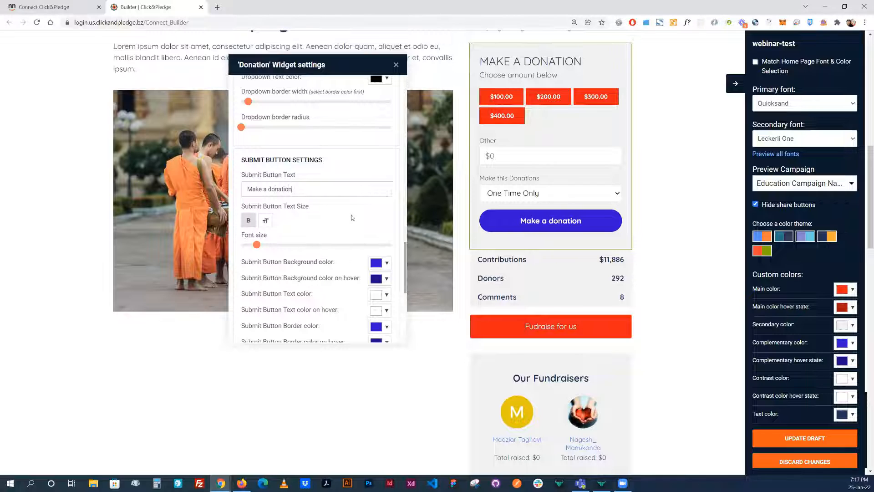
Try uppercase on the submit button text, restore its normal case, slightly enlarge its font size and close the Donation widget settings
left_click(266, 221)
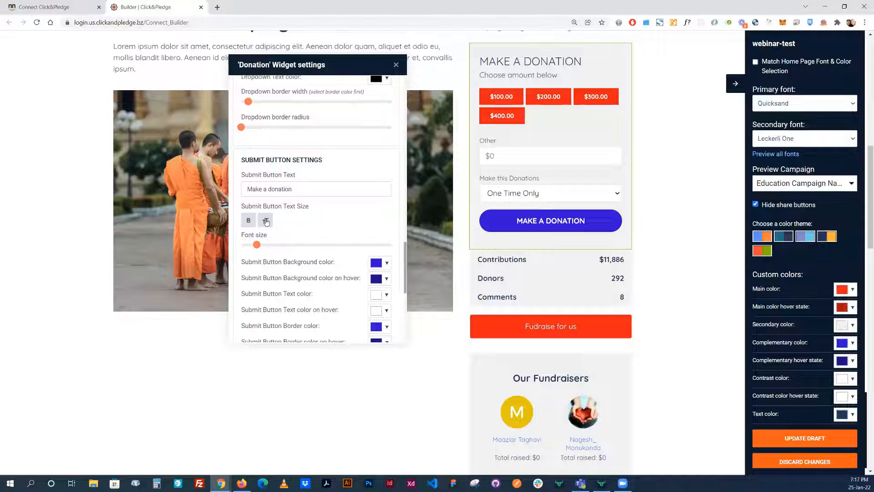
left_click(267, 221)
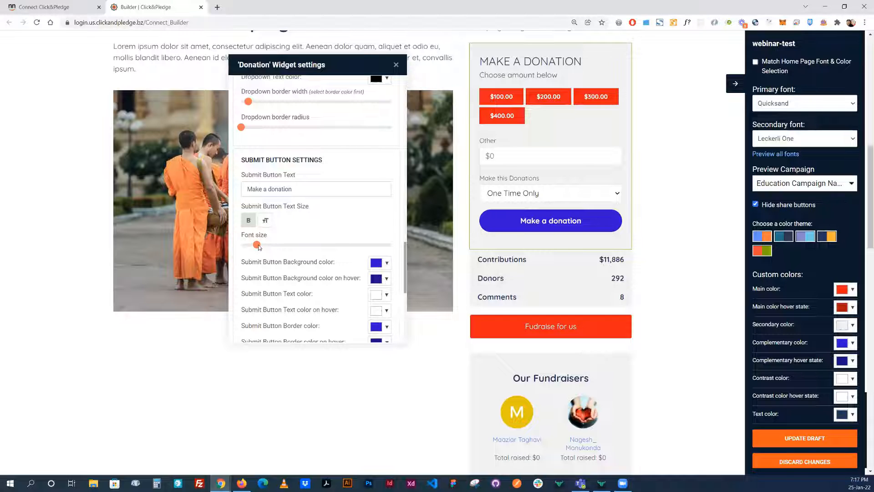
mouse_move(258, 245)
left_mouse_down()
mouse_move(245, 247)
mouse_move(266, 248)
left_mouse_up()
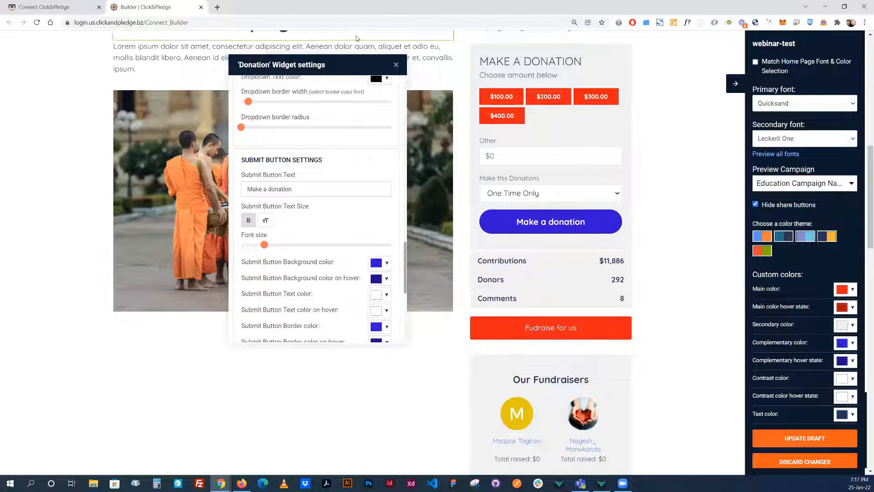
left_click(396, 65)
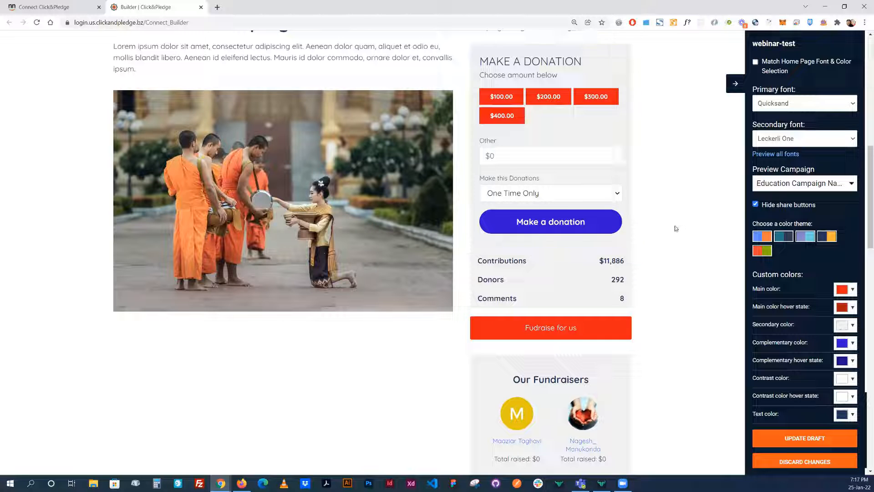
Slightly increase the top margin of the section holding the Education Campaign Name heading and donation form, and close its settings
scroll(676, 226, "up", 3)
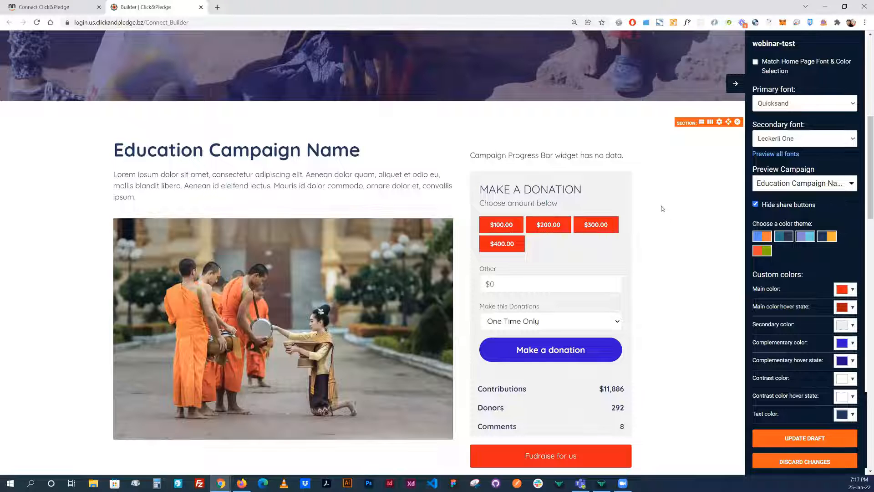
left_click(720, 122)
left_click_drag(435, 90, 589, 98)
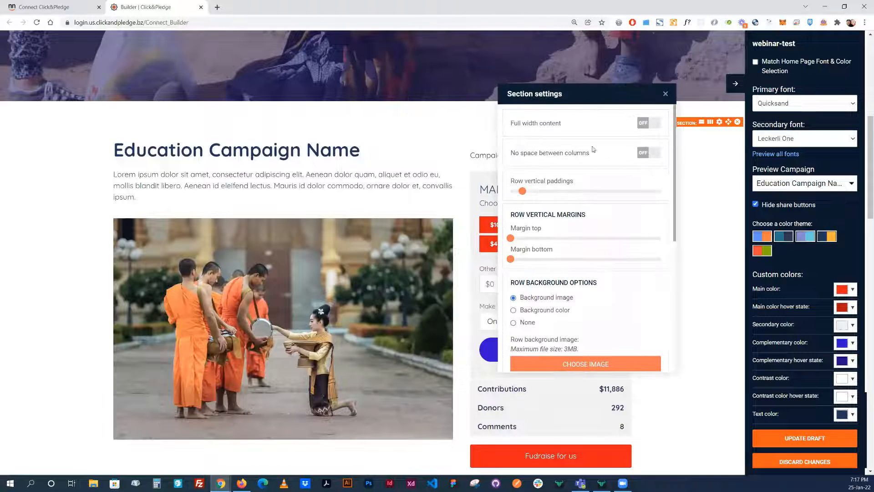
scroll(601, 208, "up", 3)
scroll(403, 251, "down", 1)
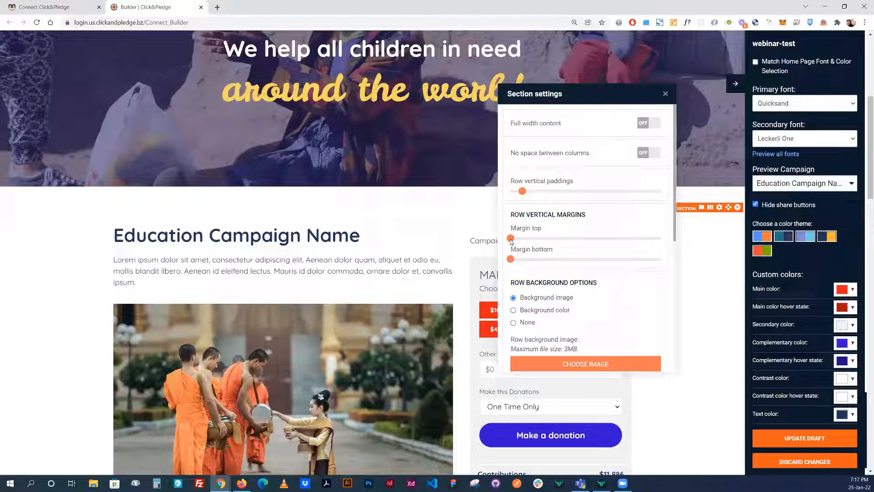
mouse_move(525, 240)
left_mouse_down()
mouse_move(542, 240)
mouse_move(535, 240)
left_mouse_up()
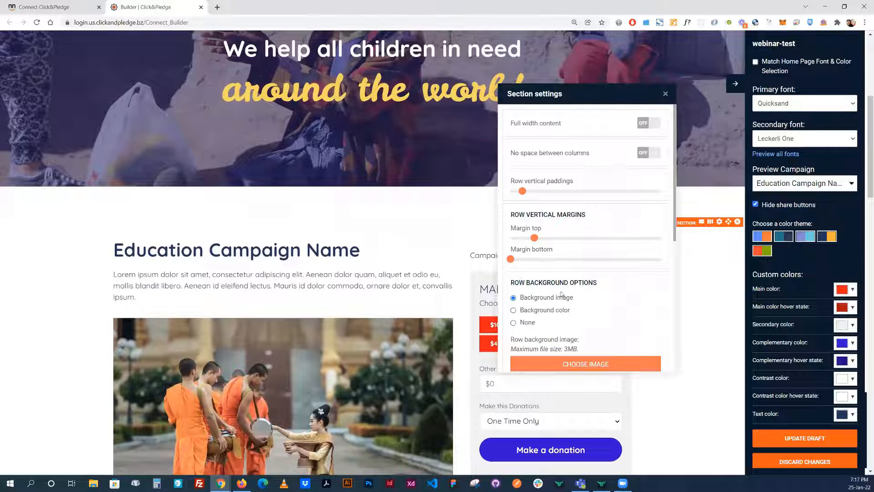
scroll(332, 237, "down", 5)
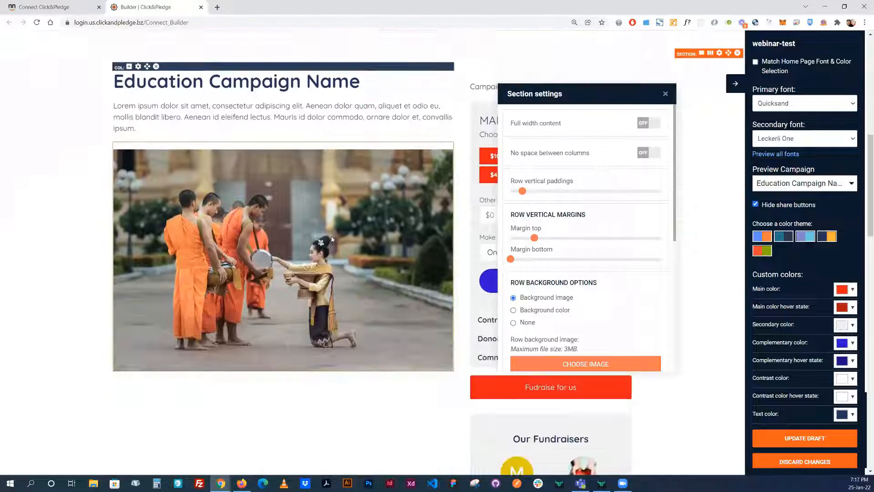
scroll(334, 234, "down", 5)
scroll(337, 235, "up", 5)
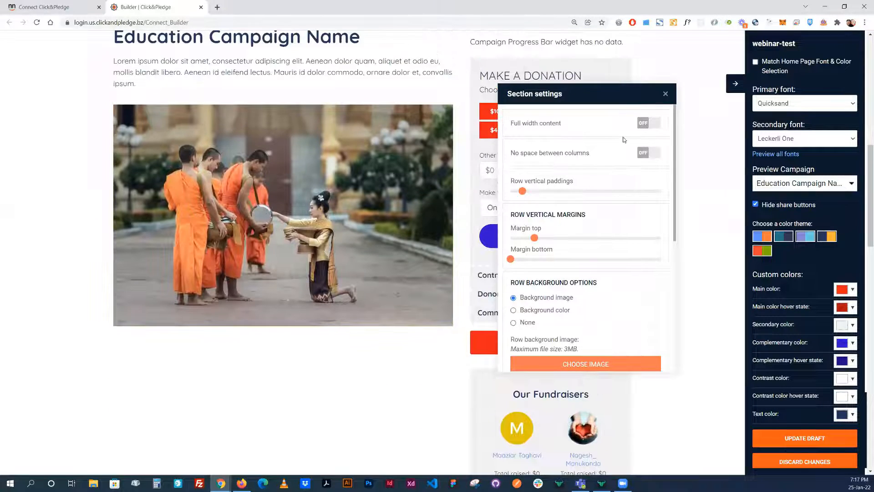
left_click_drag(611, 93, 650, 111)
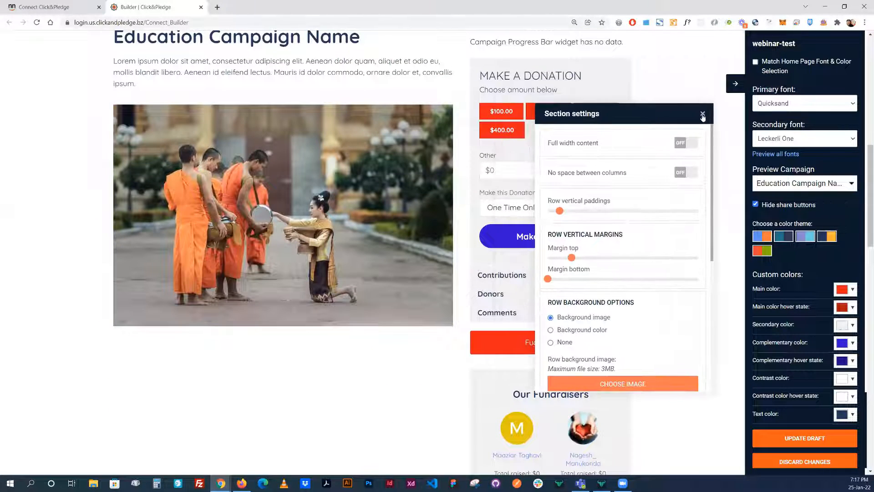
left_click(705, 115)
Check the column settings available for the column with the Education Campaign Name heading
scroll(666, 143, "up", 4)
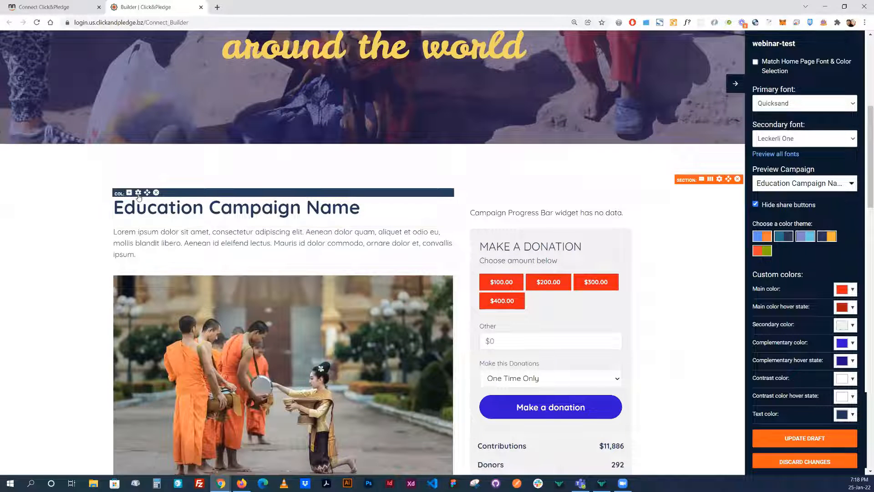
left_click(139, 193)
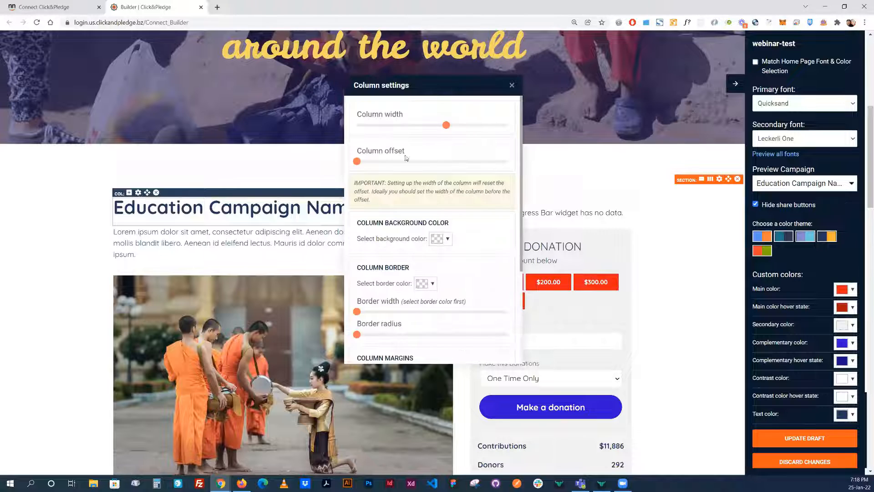
left_click(512, 86)
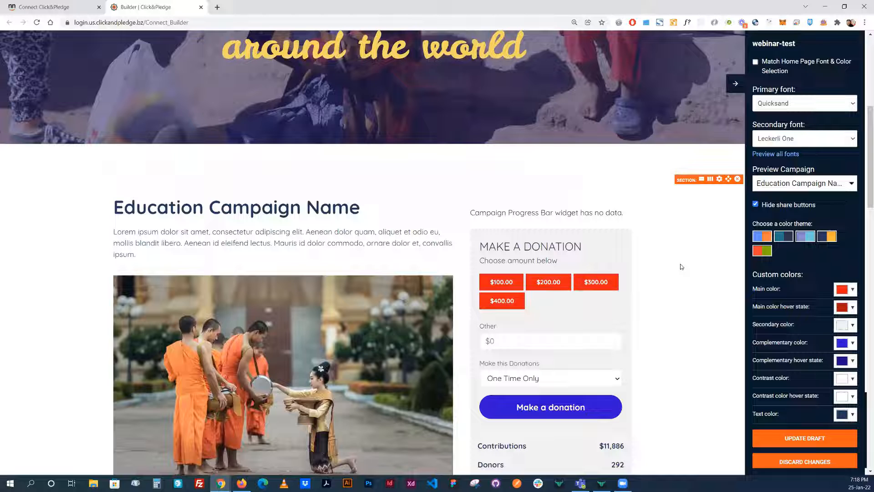
Add a new section below the Volunteer section and give it a second column
scroll(682, 266, "down", 18)
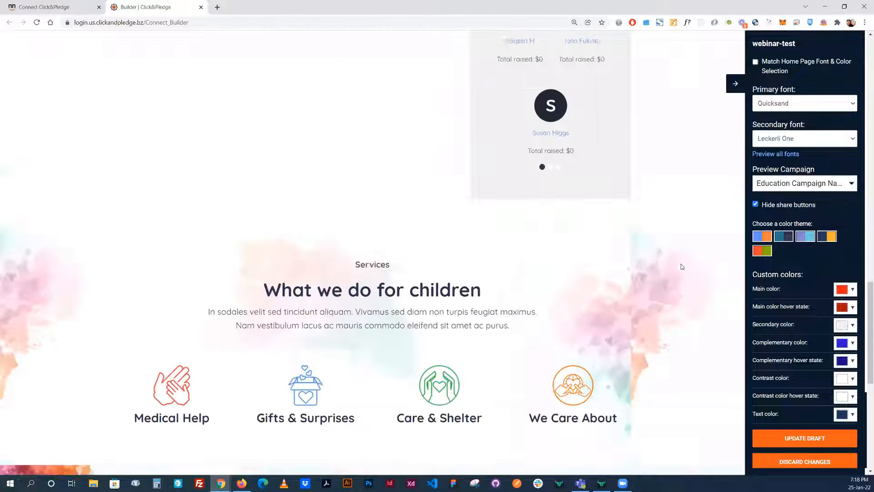
scroll(682, 266, "down", 8)
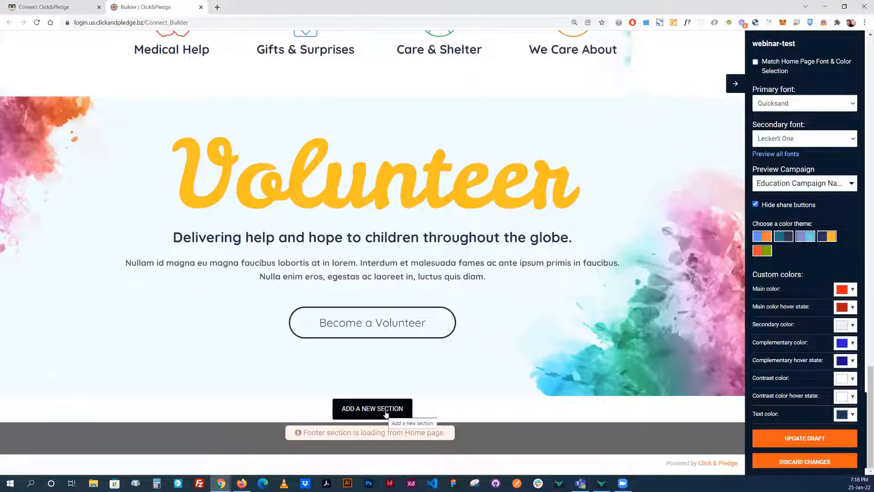
scroll(485, 305, "up", 12)
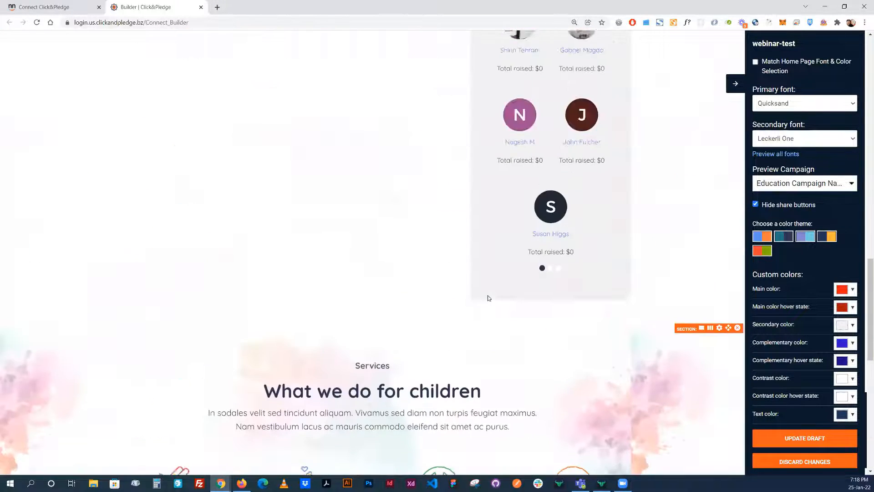
scroll(489, 292, "up", 8)
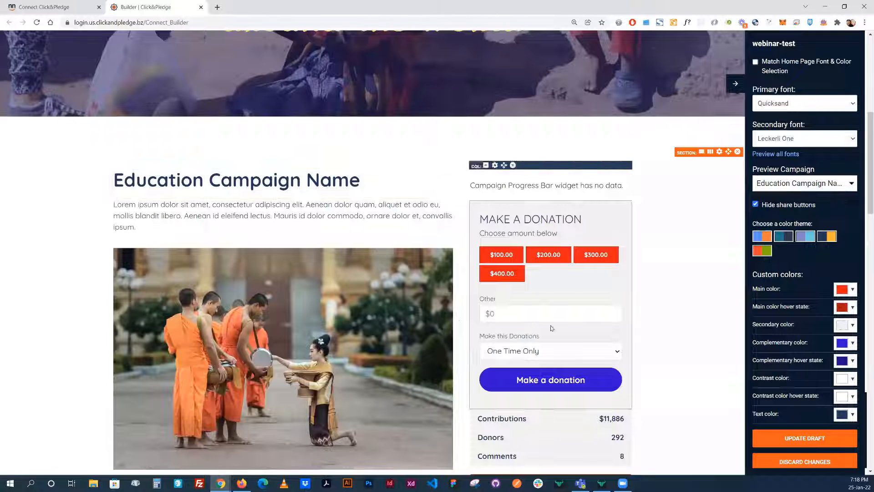
scroll(440, 326, "down", 13)
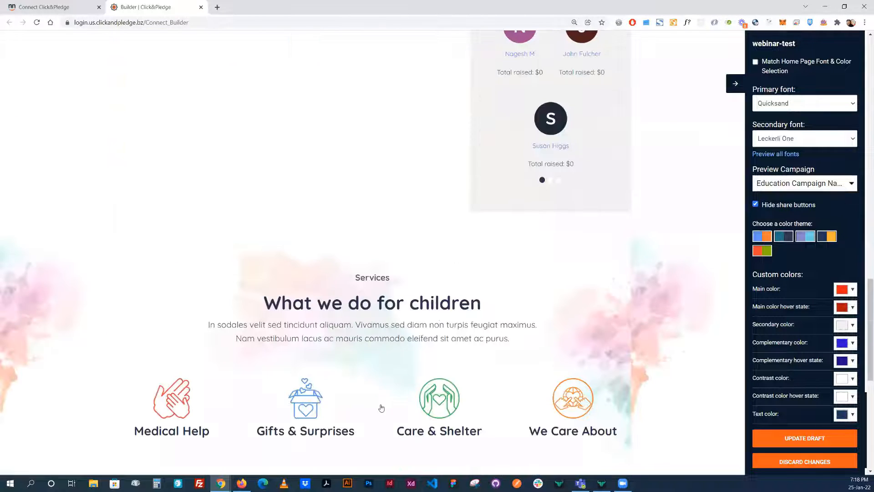
scroll(382, 406, "down", 7)
left_click(381, 409)
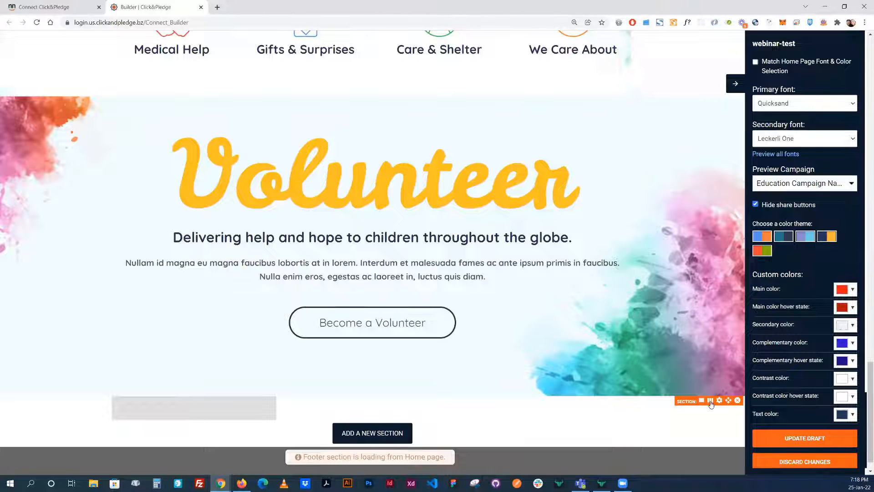
left_click(710, 400)
Widen the new section's left column to slightly more than half the row and its right column to fill the rest
left_click(138, 392)
left_click_drag(415, 133, 443, 133)
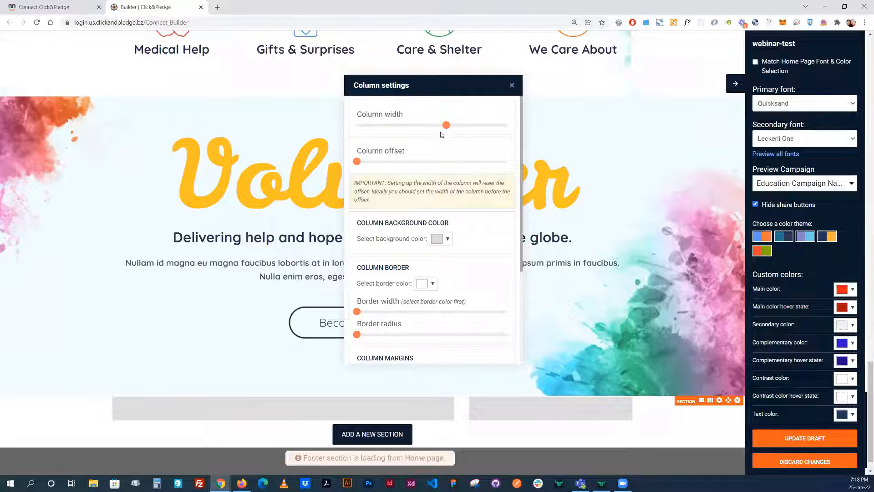
left_click(511, 85)
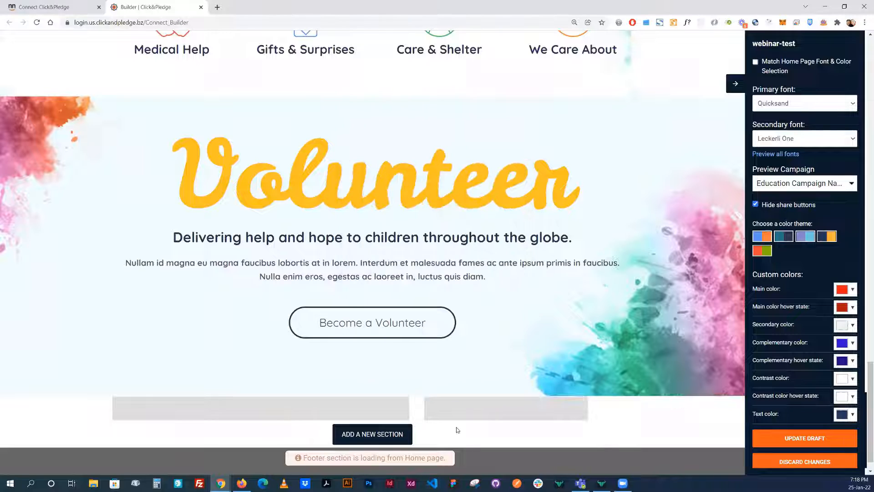
left_click(448, 394)
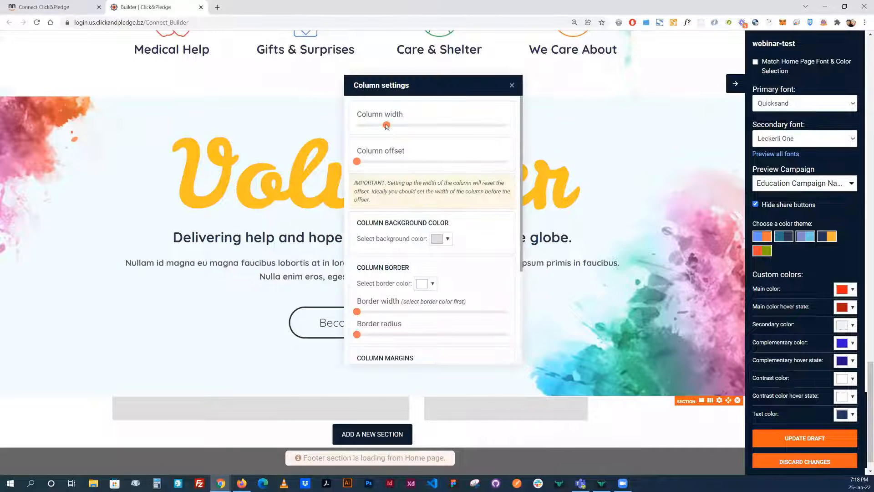
left_click_drag(387, 126, 400, 126)
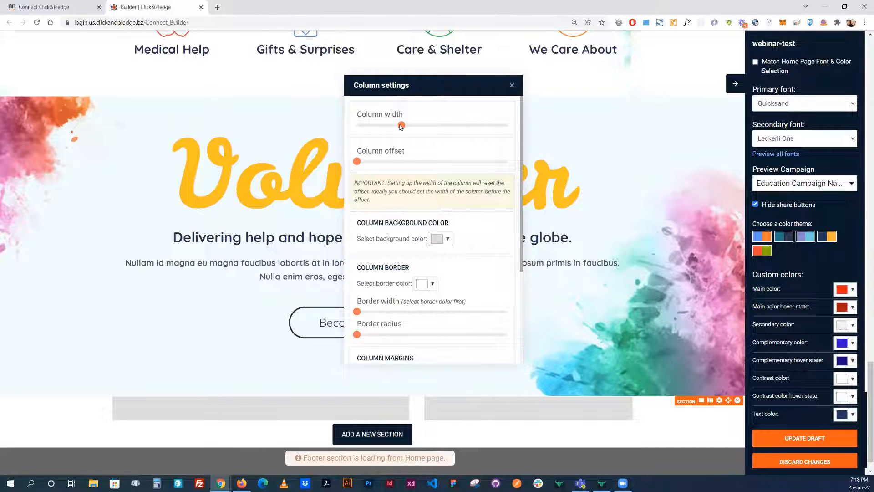
left_click(512, 85)
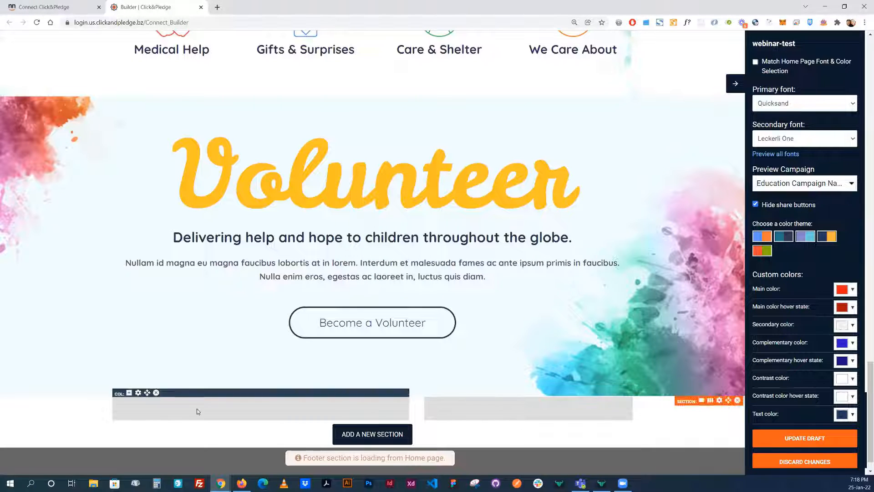
Add a Text widget to the left column of the new section
left_click(129, 392)
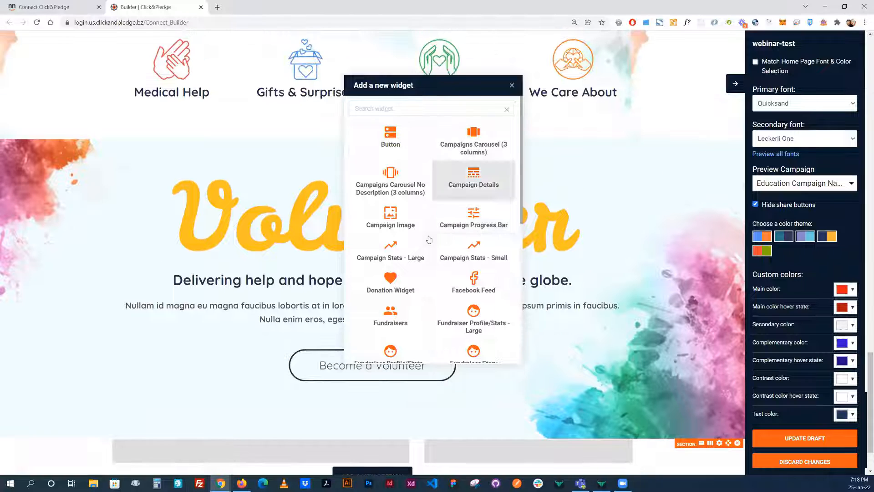
scroll(444, 216, "down", 1)
scroll(456, 273, "down", 5)
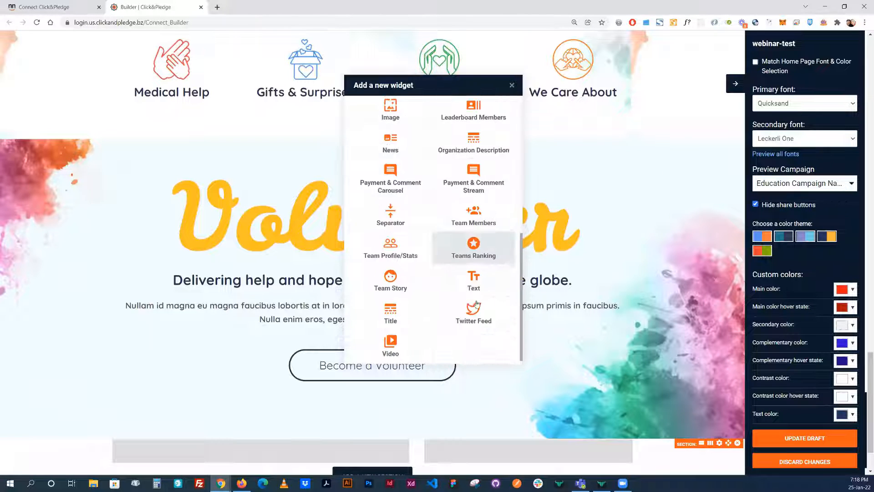
left_click(473, 275)
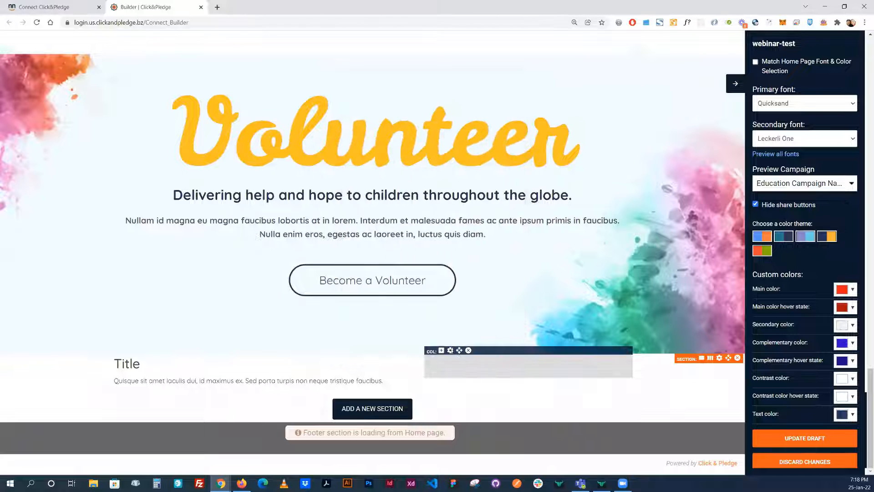
Add a Button widget to the empty right column of the new section below the Volunteer section
left_click(441, 351)
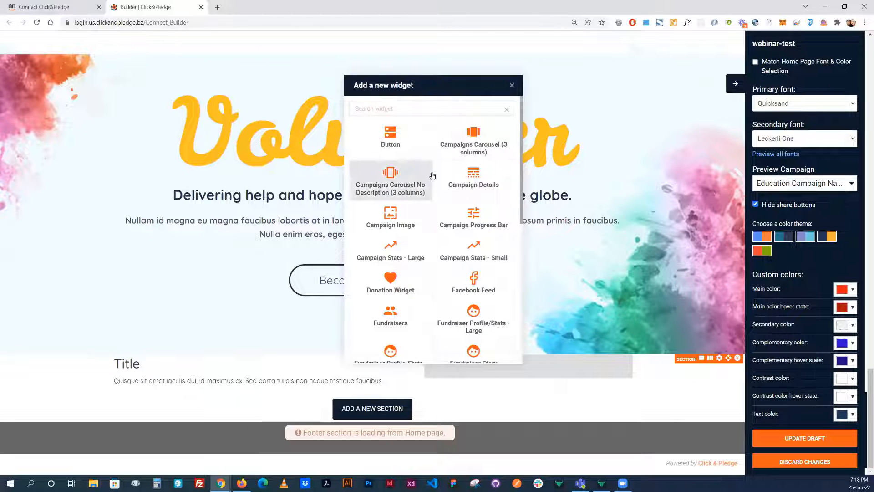
left_click(389, 137)
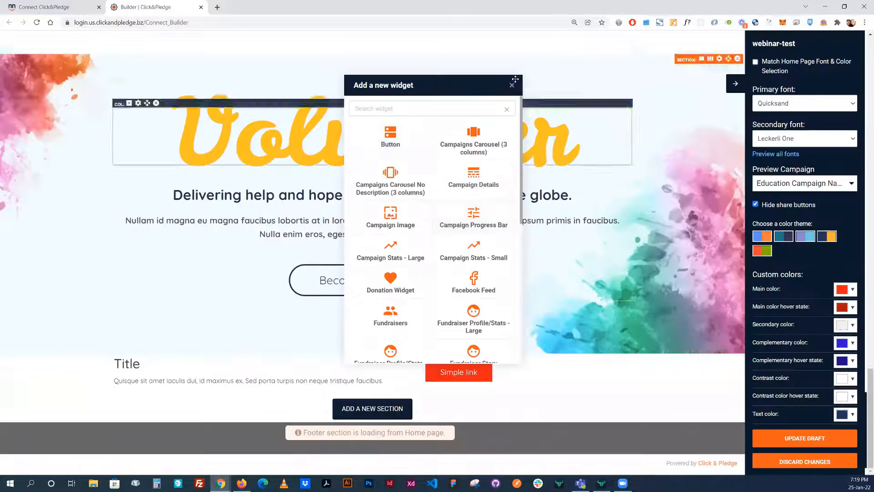
left_click(511, 84)
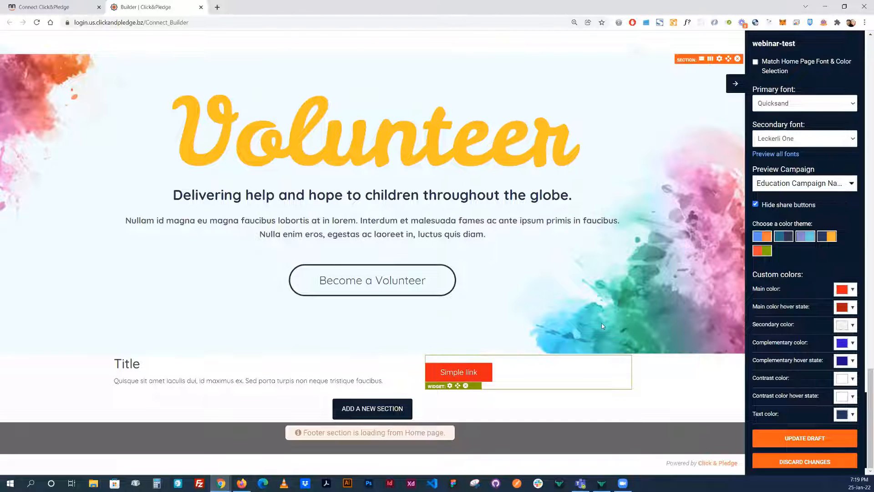
Review the campaign page's existing sections, comparing the left column with the campaign image against the donation and fundraisers column
scroll(601, 326, "up", 3)
scroll(602, 326, "up", 10)
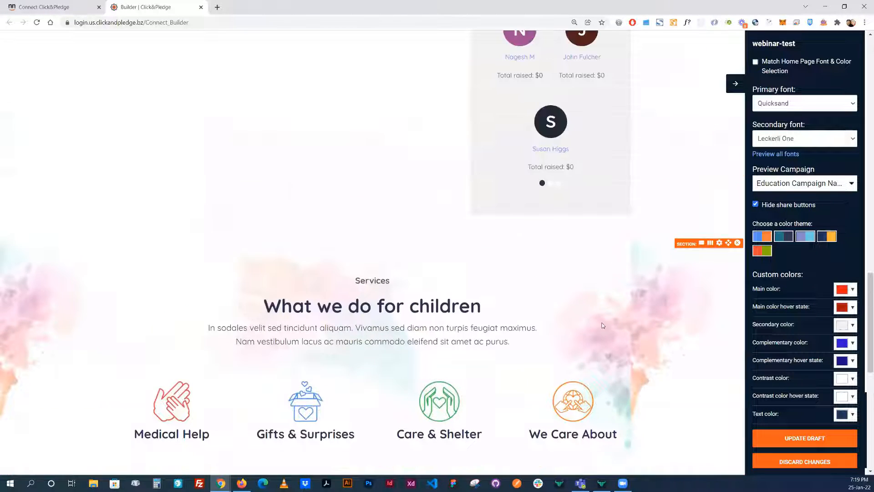
scroll(652, 299, "up", 10)
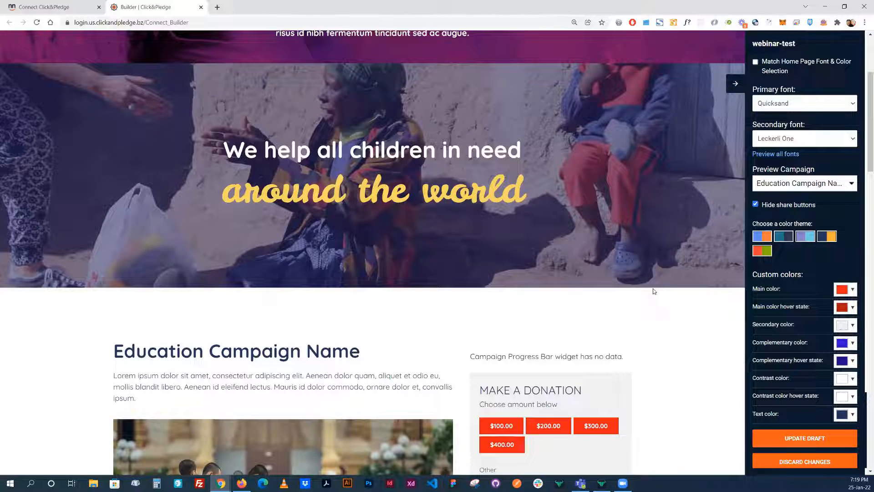
mouse_move(664, 329)
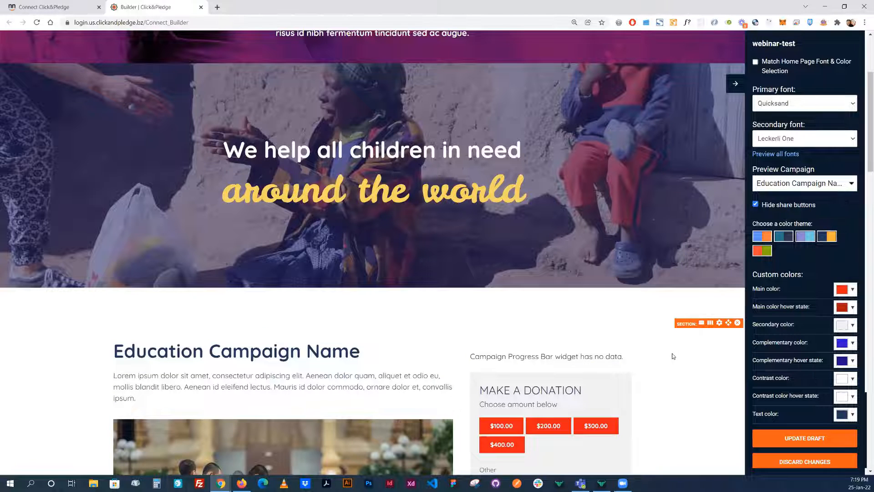
scroll(618, 297, "down", 3)
scroll(618, 296, "down", 10)
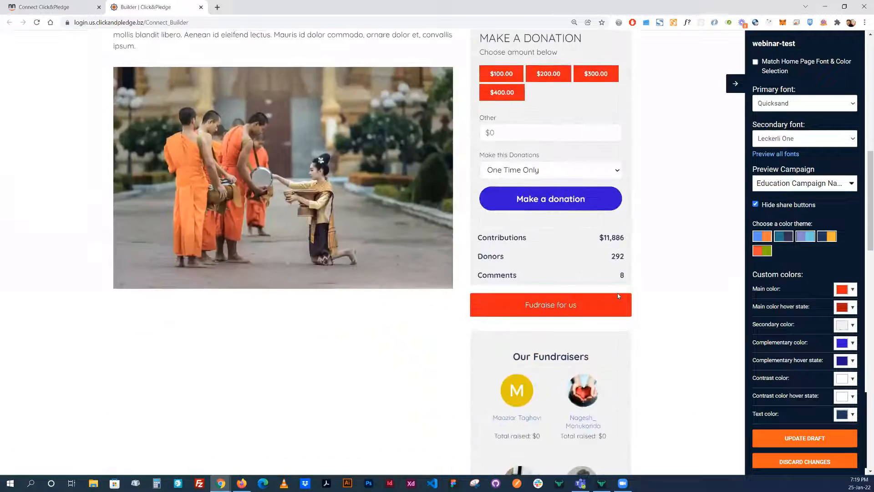
scroll(626, 297, "up", 6)
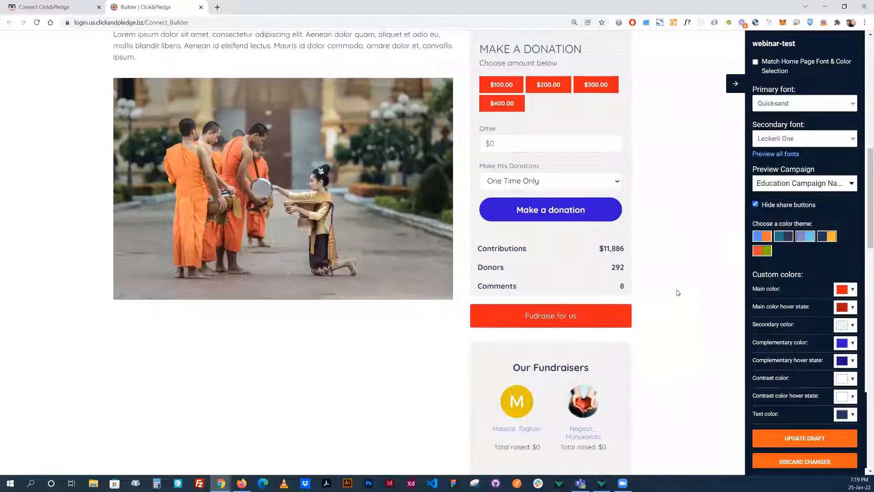
scroll(677, 292, "up", 3)
scroll(677, 288, "down", 2)
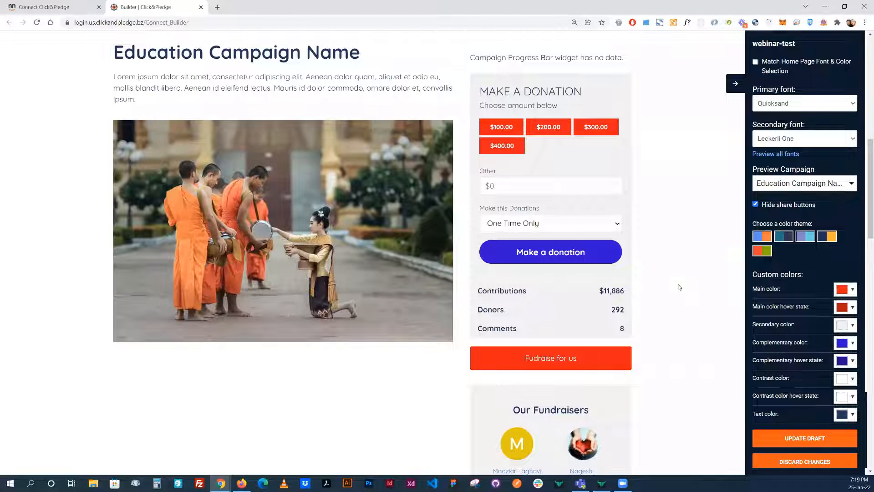
scroll(568, 277, "down", 7)
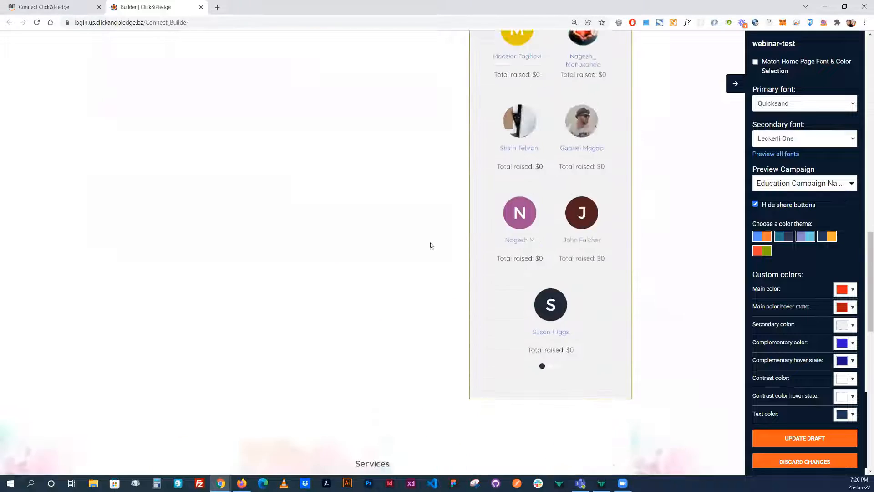
scroll(252, 288, "up", 7)
scroll(282, 266, "down", 7)
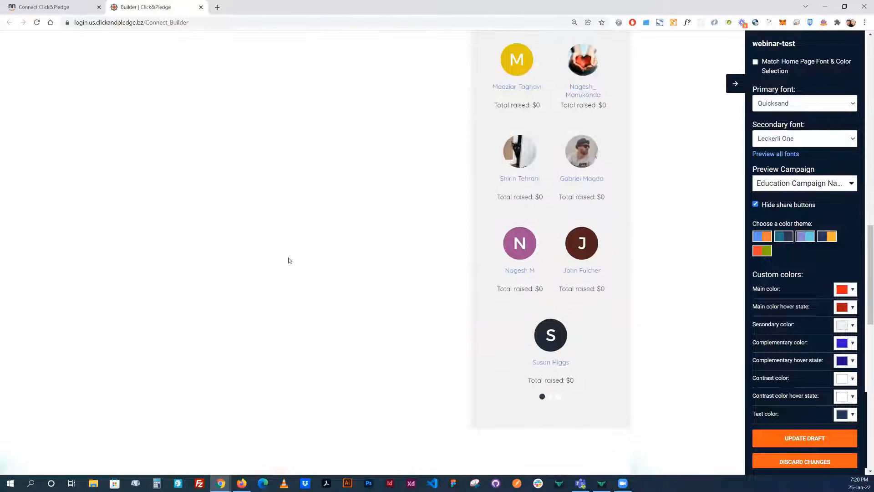
scroll(289, 265, "up", 4)
scroll(290, 265, "up", 3)
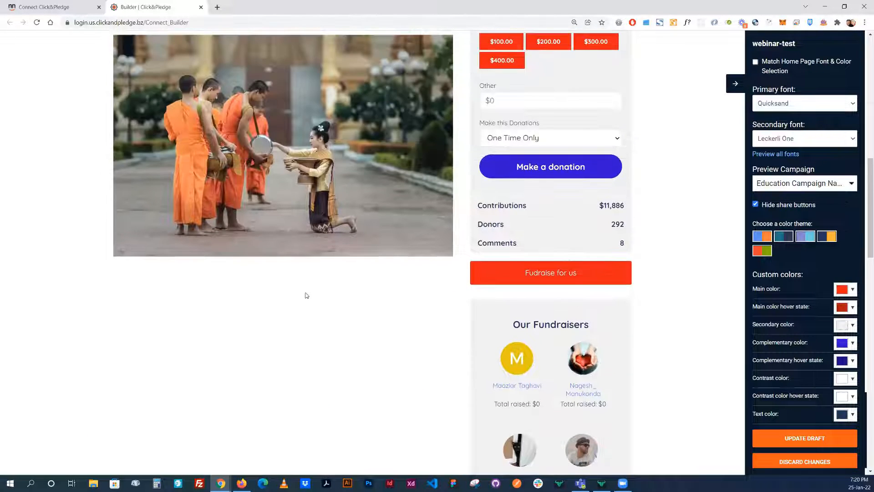
scroll(307, 313, "up", 2)
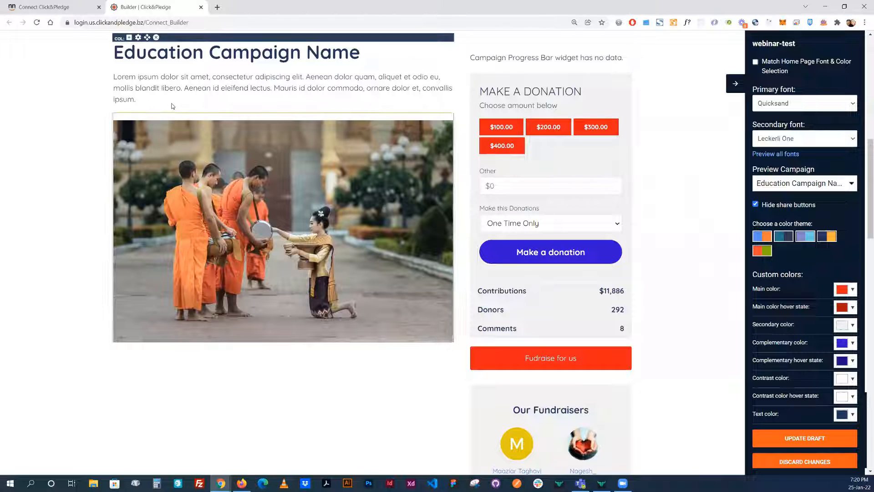
Check the Campaign Details widget's settings and look at the Peer-to-Peer Site design list in Connect before returning to the builder
left_click(118, 109)
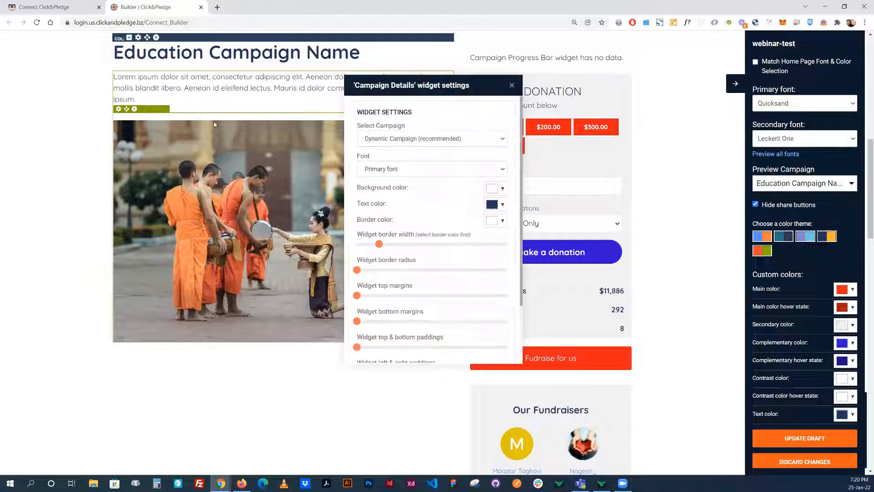
left_click(512, 86)
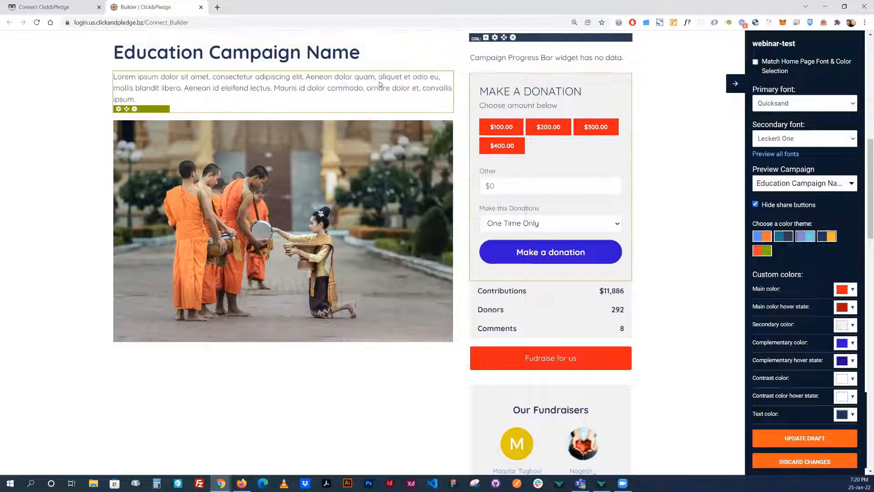
left_click(54, 8)
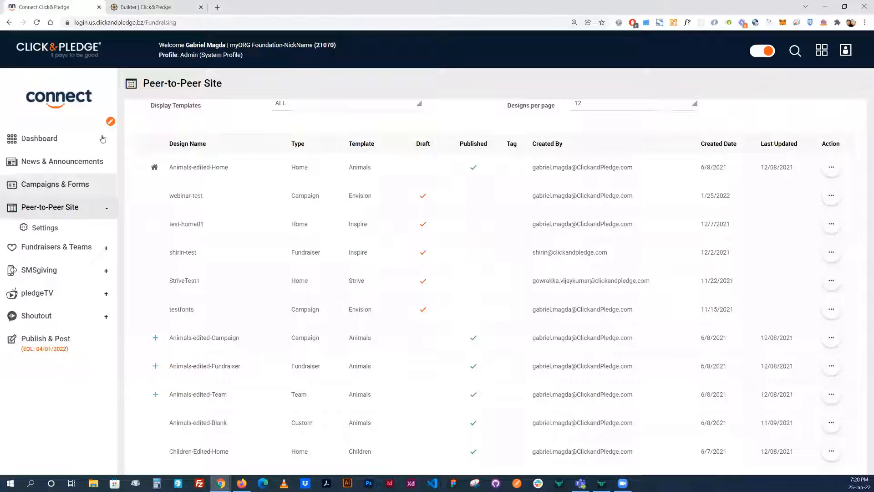
left_click(133, 8)
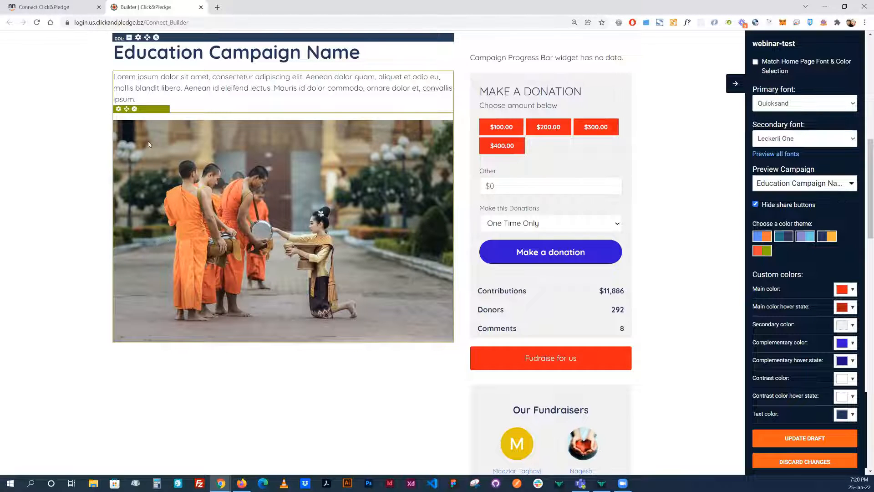
Add a Text widget to the column with the Education Campaign Name heading
left_click(129, 39)
scroll(478, 255, "down", 10)
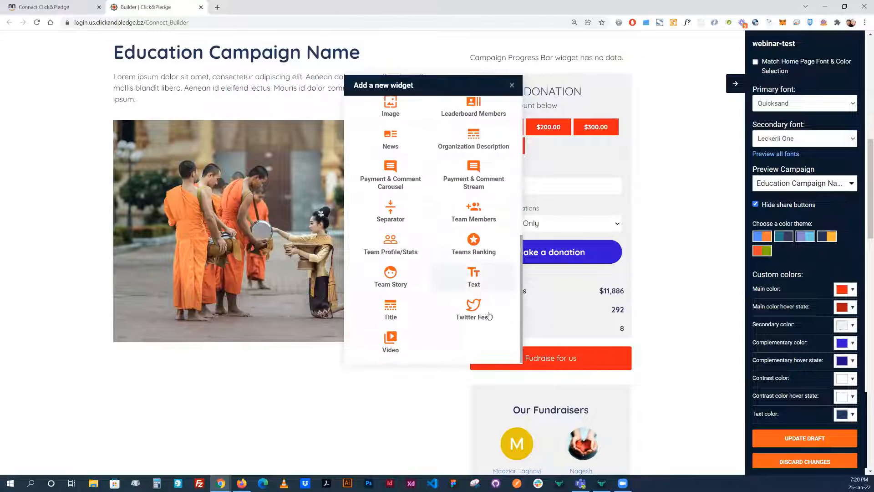
left_click(474, 275)
left_click(512, 87)
Replace the placeholder content of the Text widget under the campaign image with the copied lorem ipsum paragraphs
scroll(688, 165, "up", 5)
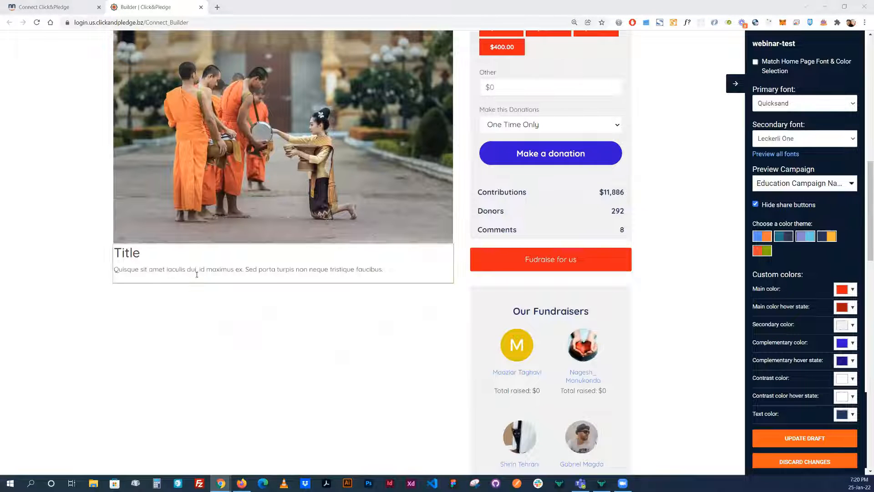
left_click(285, 296)
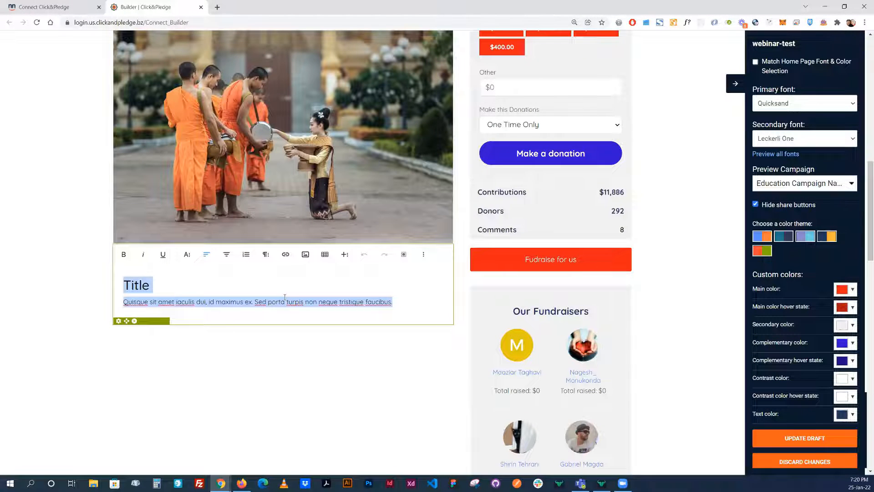
key("ctrl+v")
scroll(181, 269, "down", 3)
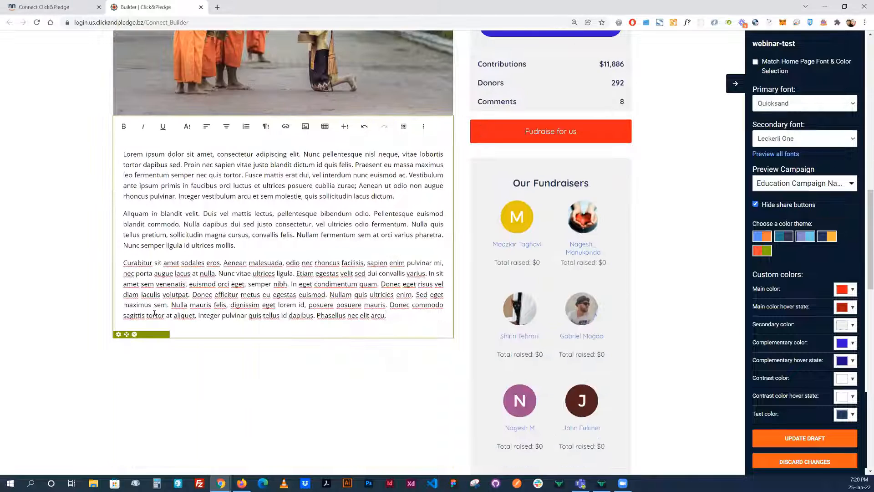
Check the font, color, border, margin and padding settings available for the Text widget below the campaign image
left_click(121, 334)
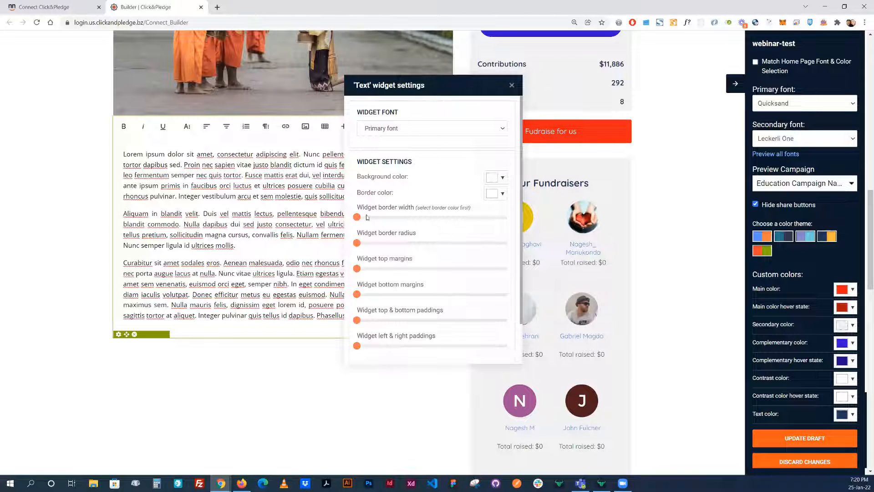
scroll(415, 191, "up", 2)
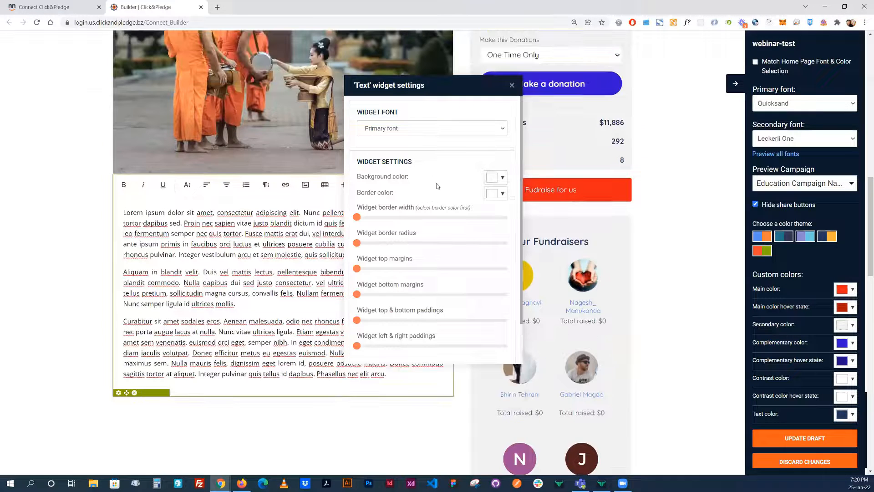
scroll(511, 90, "down", 2)
left_click(511, 85)
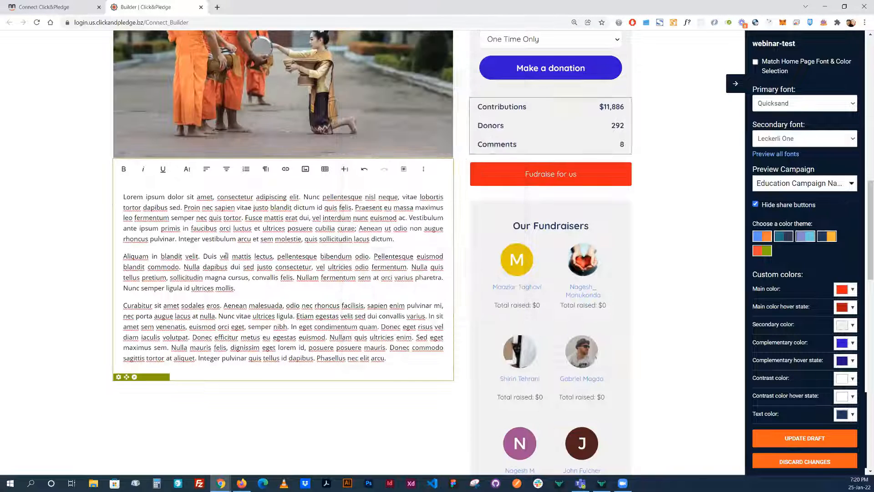
Set the font size of all the text below the campaign image to 18
left_click(269, 283)
key("ctrl+a")
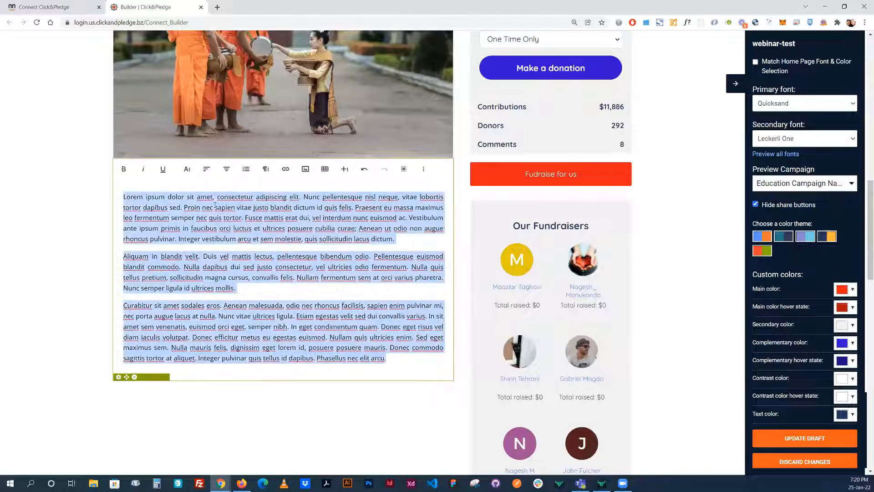
left_click(187, 169)
left_click(197, 170)
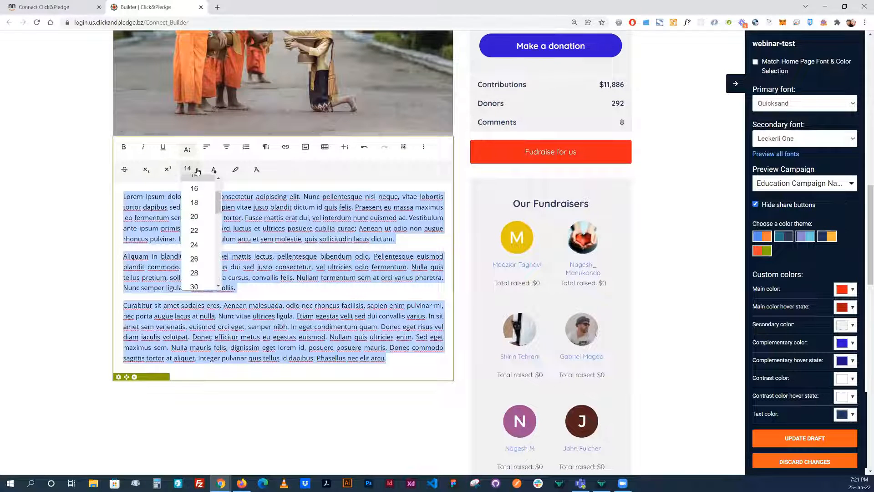
left_click(194, 203)
left_click(62, 202)
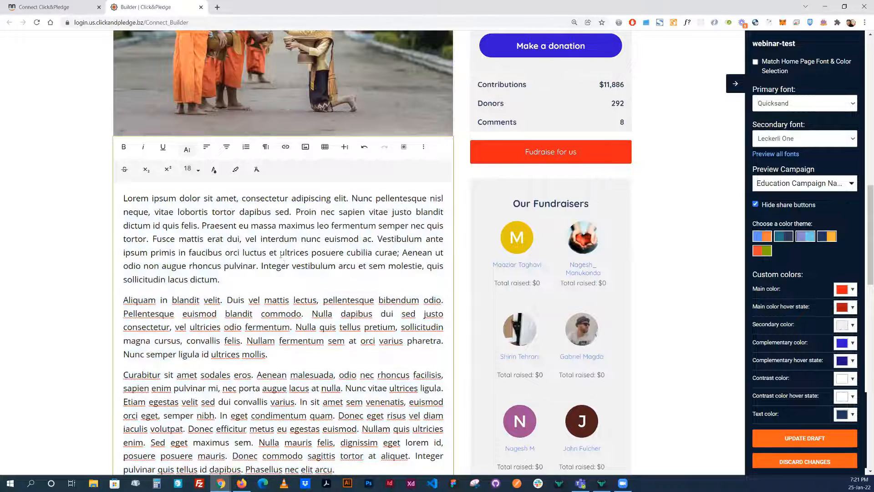
Try spacing the text from the campaign image with a blank line above the first paragraph, and remove that line again
scroll(676, 191, "up", 1)
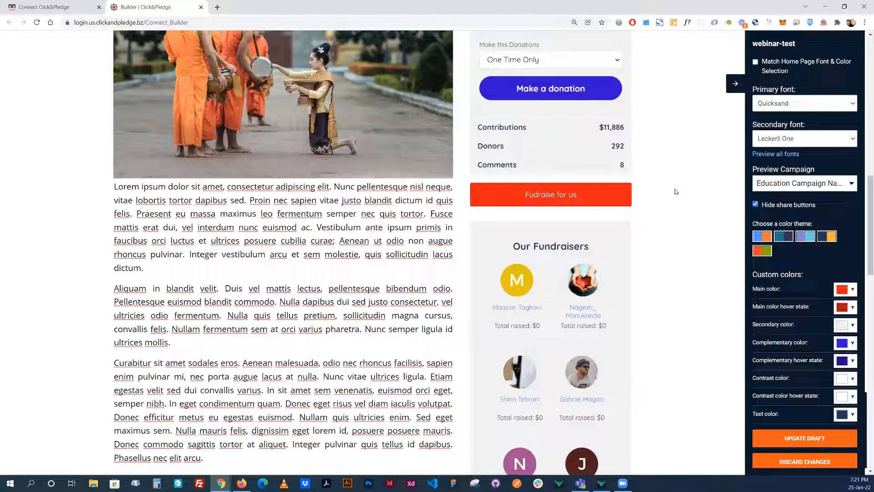
scroll(661, 196, "up", 2)
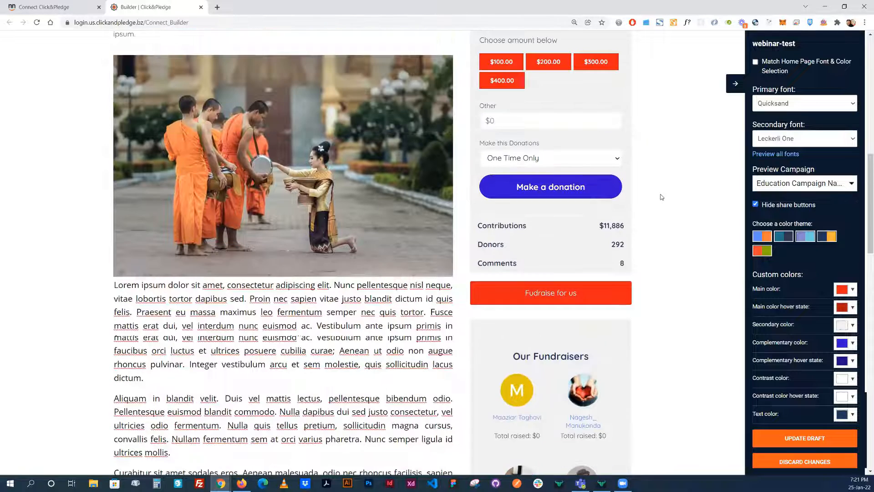
scroll(661, 197, "up", 2)
scroll(661, 197, "down", 3)
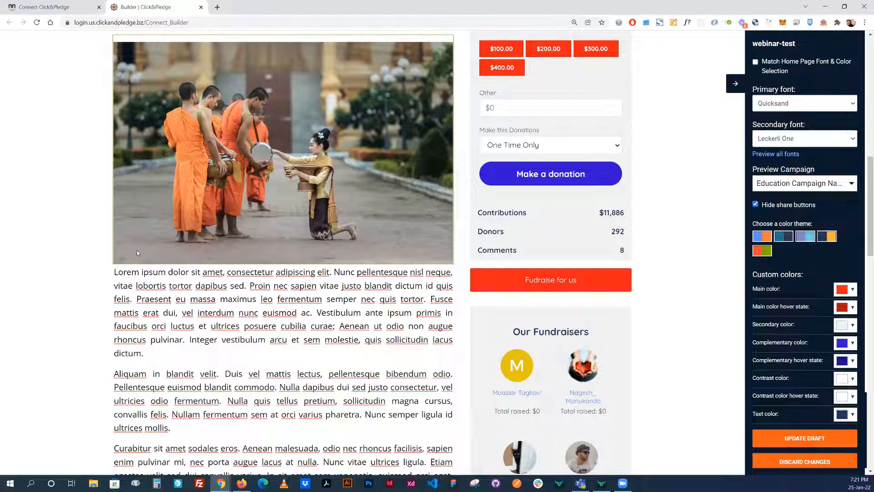
scroll(120, 133, "down", 2)
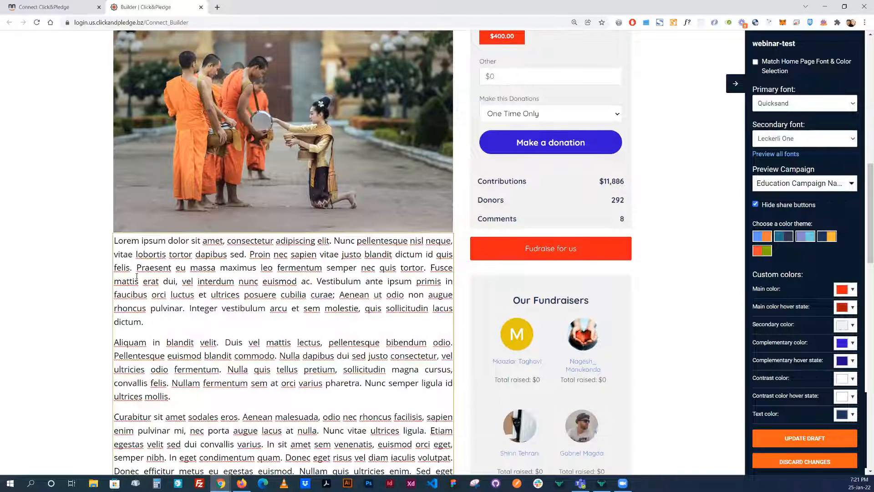
scroll(119, 133, "down", 2)
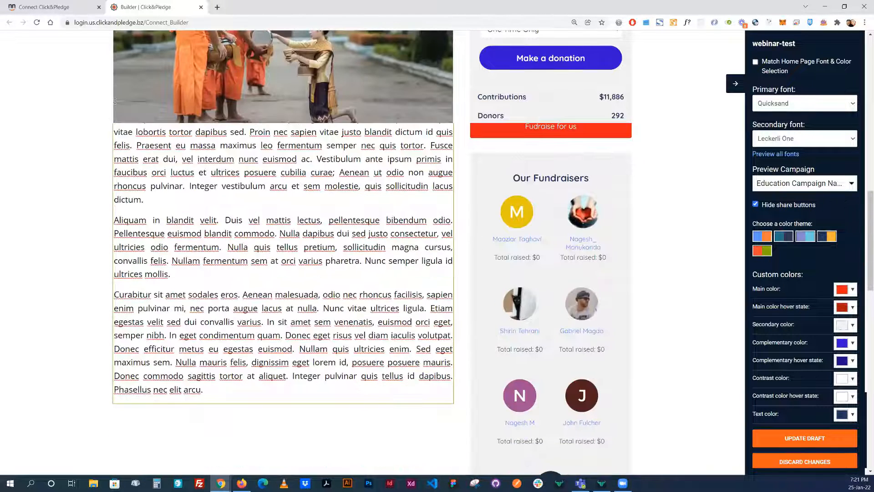
left_click(115, 101)
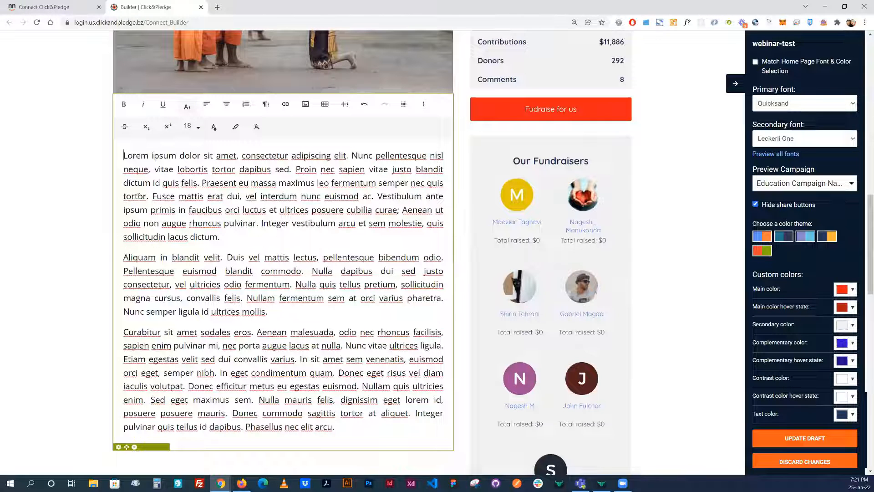
key("Return")
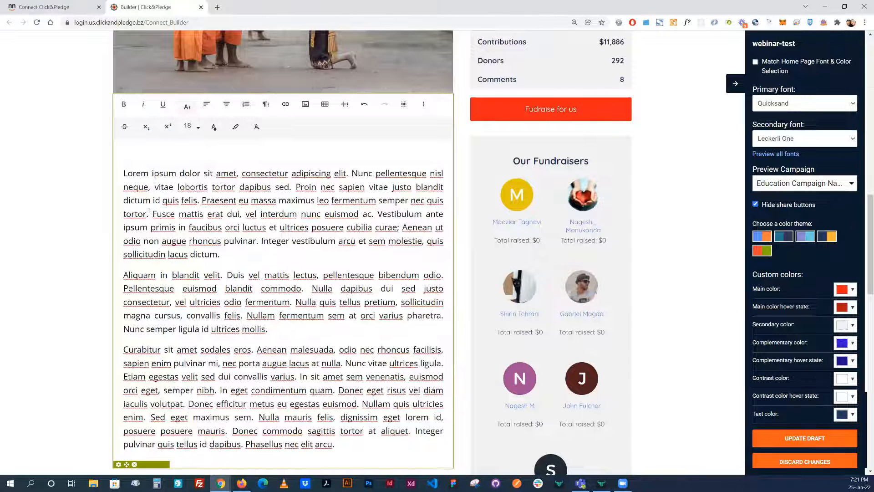
key("BackSpace")
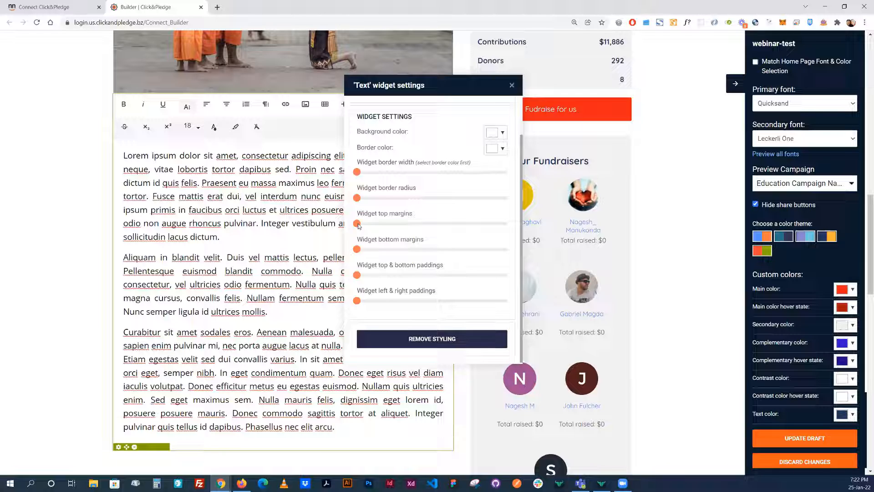
Set the top margin of the Text widget below the campaign image to a little over a quarter of its range
left_click_drag(358, 224, 396, 227)
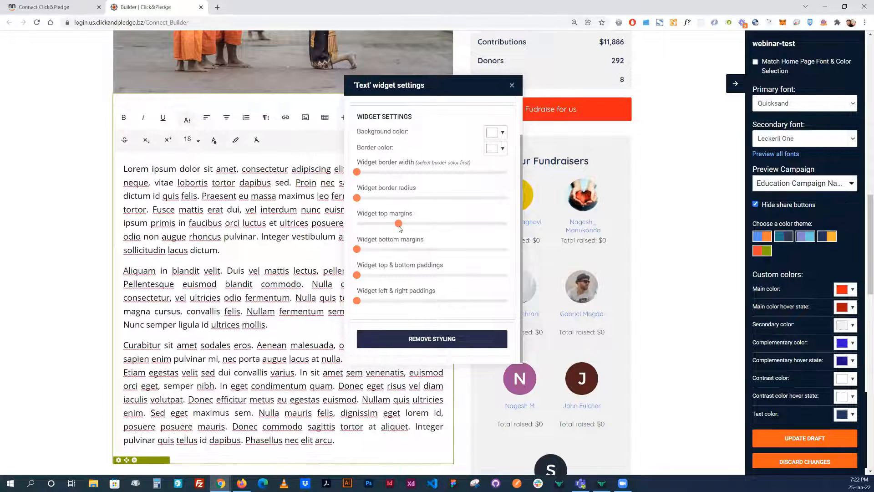
left_click(512, 86)
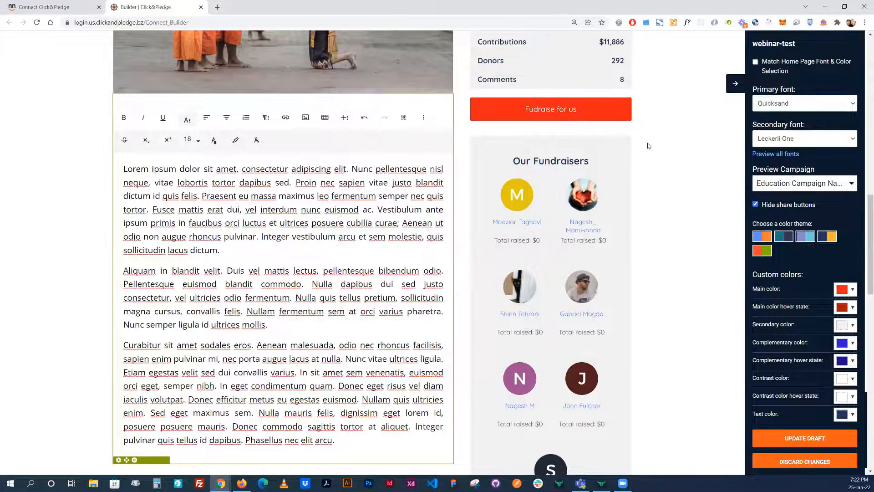
left_click(645, 161)
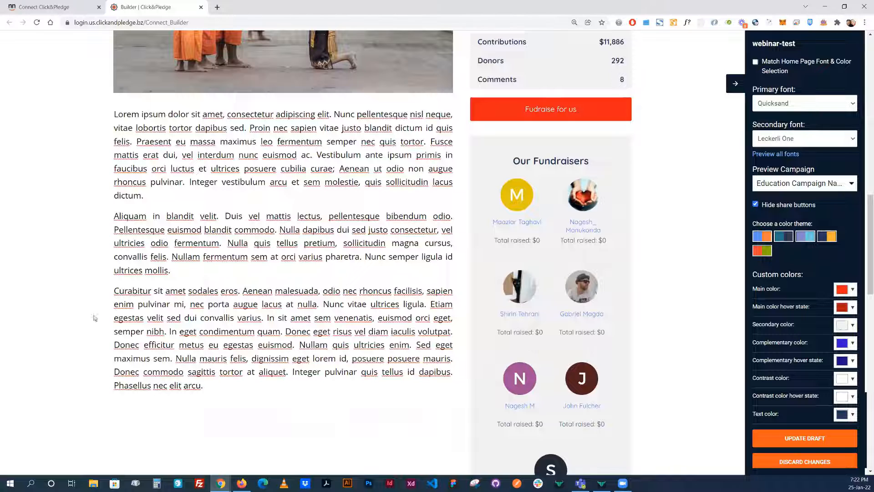
Increase the same Text widget's top margin to a little under half of its range and check the spacing below the campaign image
left_click(128, 385)
left_click(119, 460)
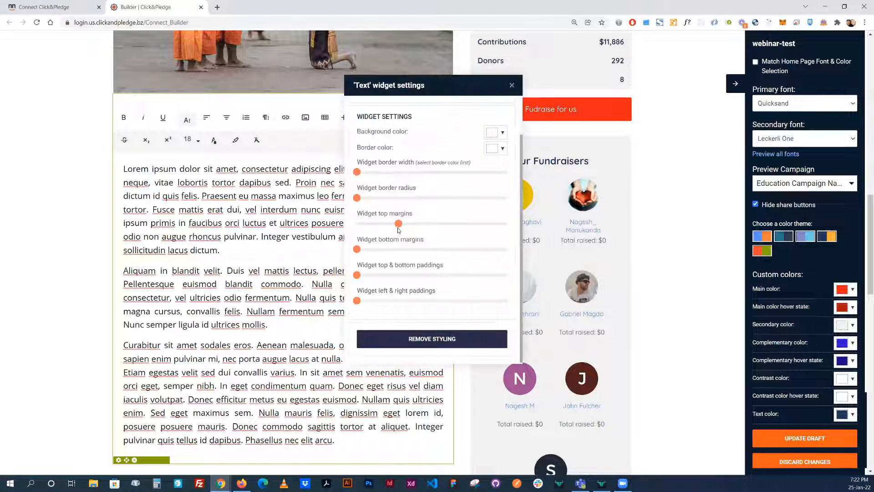
left_click(422, 224)
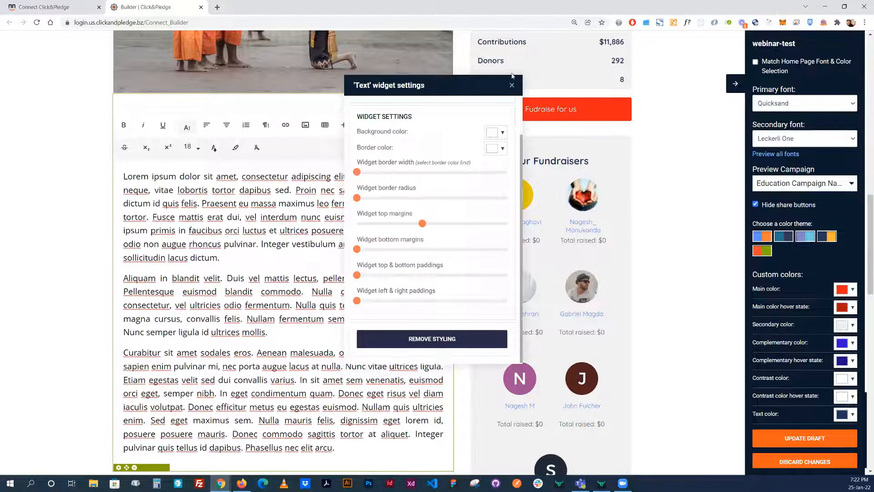
left_click(672, 203)
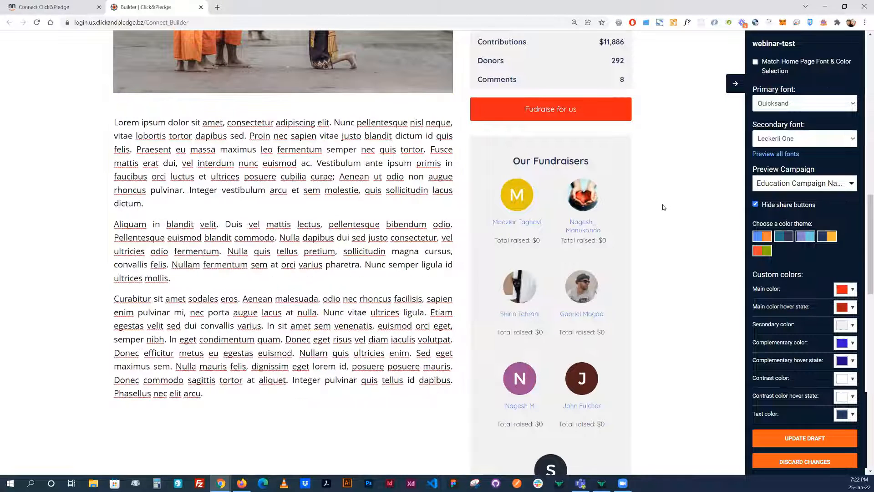
scroll(663, 207, "up", 4)
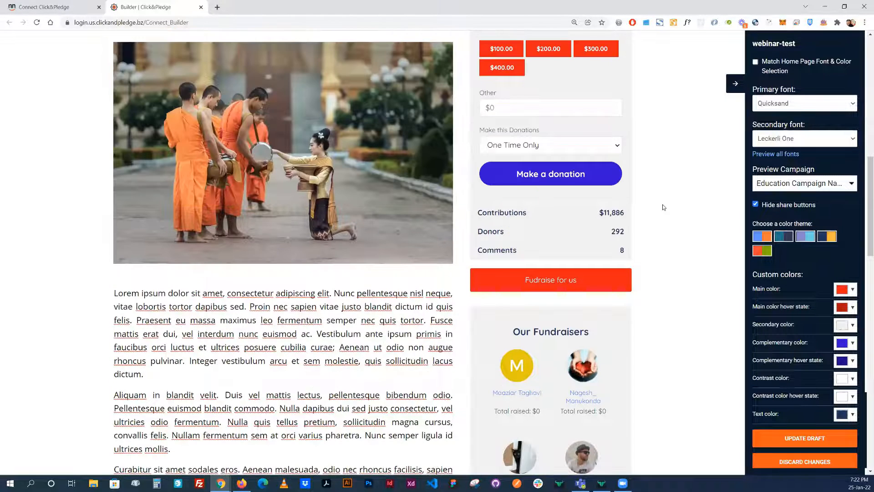
scroll(663, 207, "down", 1)
scroll(663, 207, "down", 3)
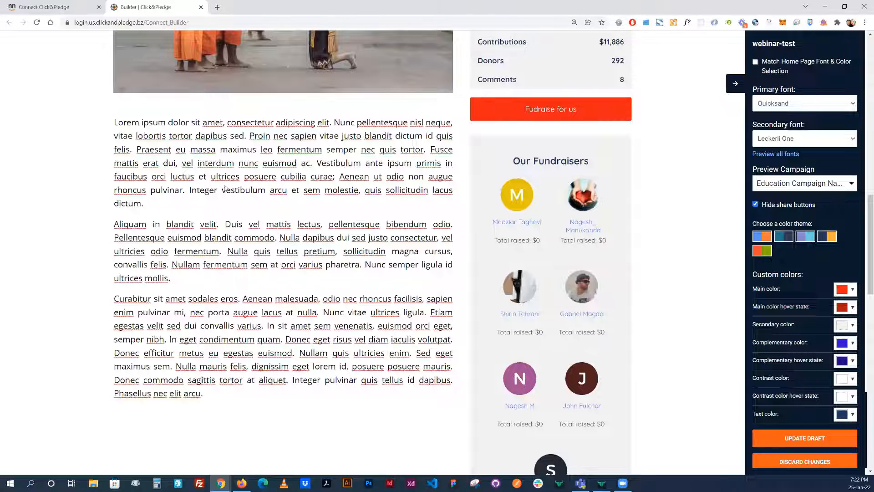
Delete the "What we do for children" services section and the Volunteer section below the campaign content
scroll(252, 169, "down", 7)
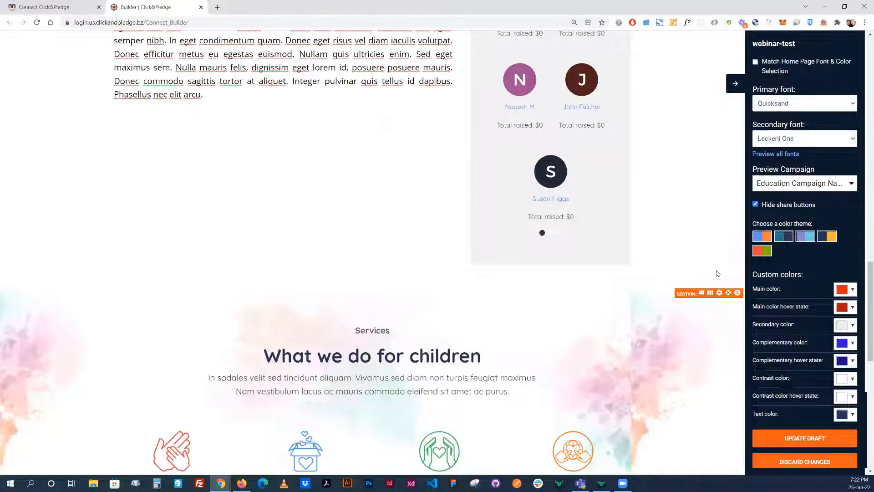
scroll(712, 279, "down", 2)
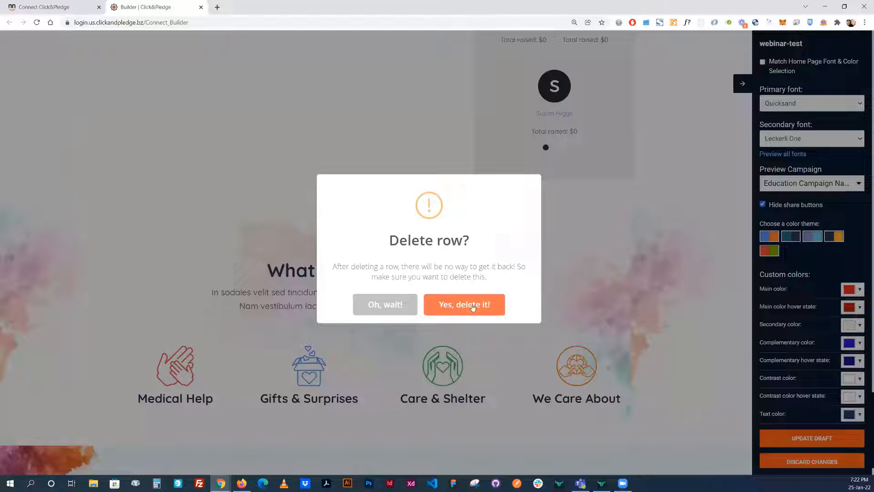
left_click(471, 305)
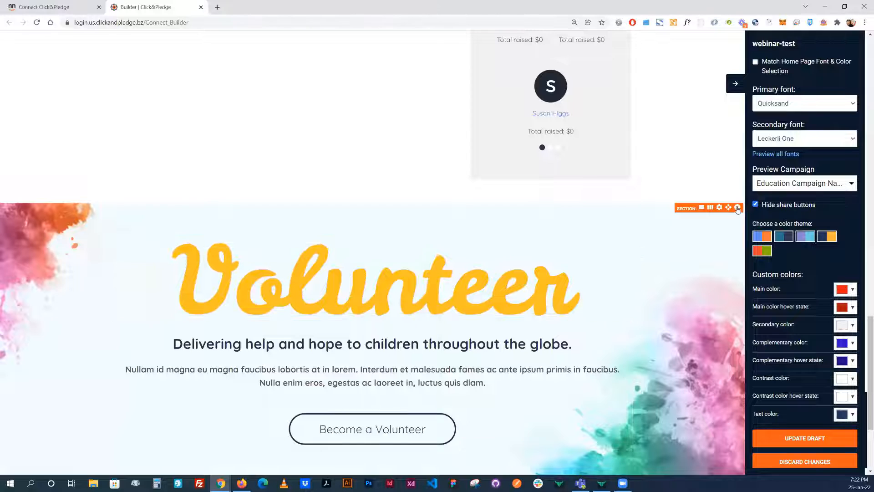
left_click(739, 210)
left_click(484, 308)
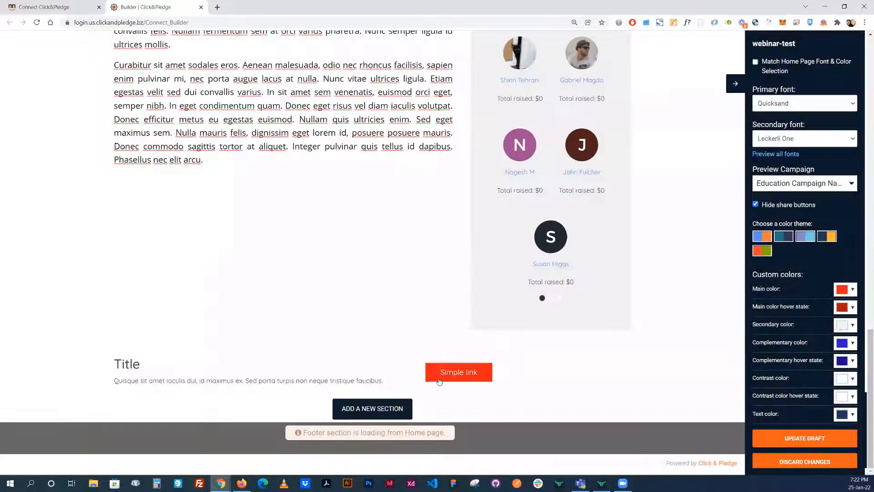
Delete the remaining section containing the Title text and the Simple link button above the footer
mouse_move(482, 372)
left_click(738, 358)
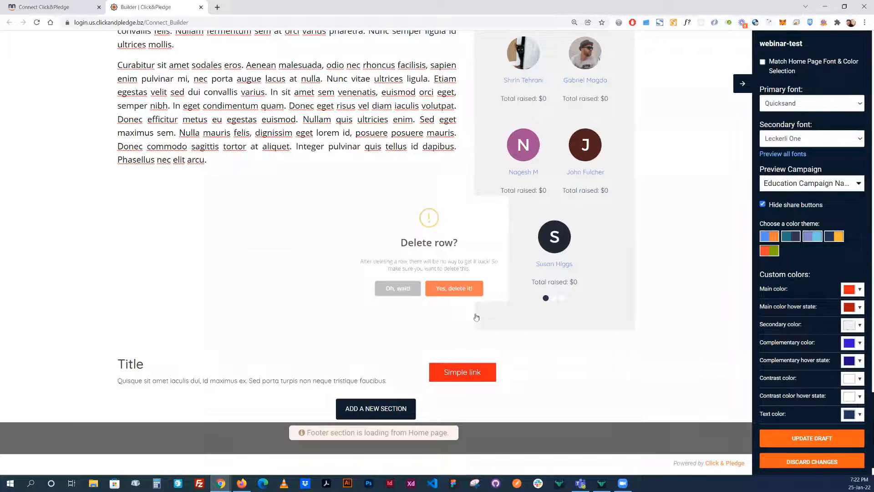
key("Return")
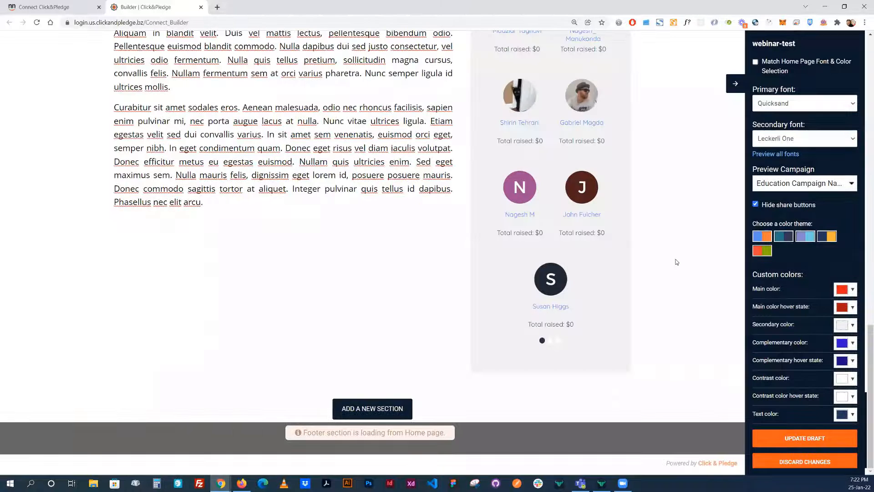
Insert an uploaded photo on a new line between the second and third paragraphs of the campaign story text
scroll(675, 256, "up", 3)
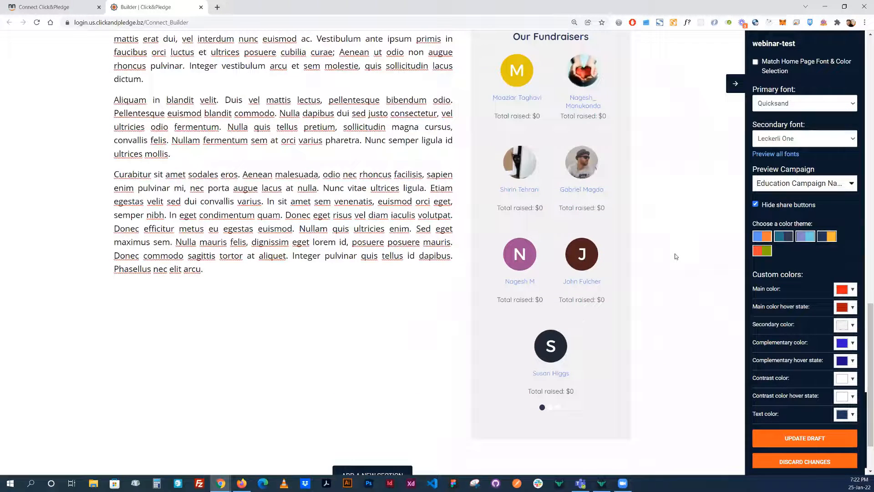
scroll(675, 257, "up", 2)
scroll(675, 257, "down", 2)
scroll(675, 256, "up", 3)
scroll(282, 258, "down", 5)
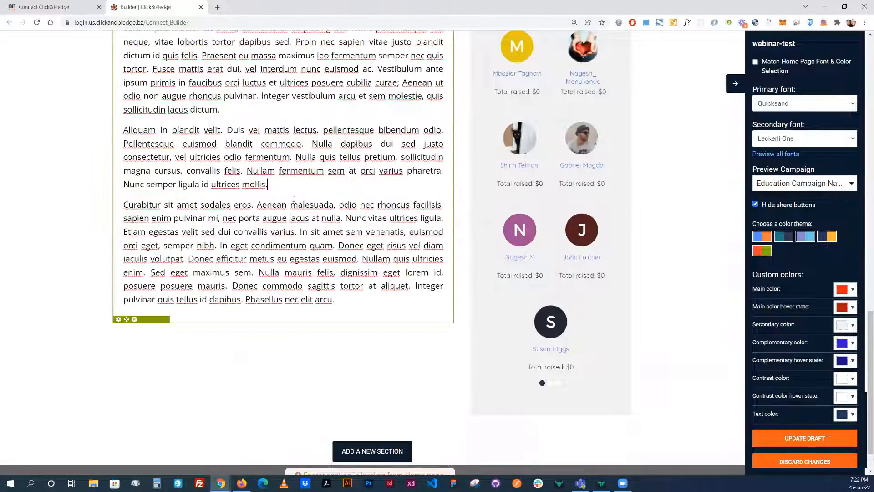
key("Return")
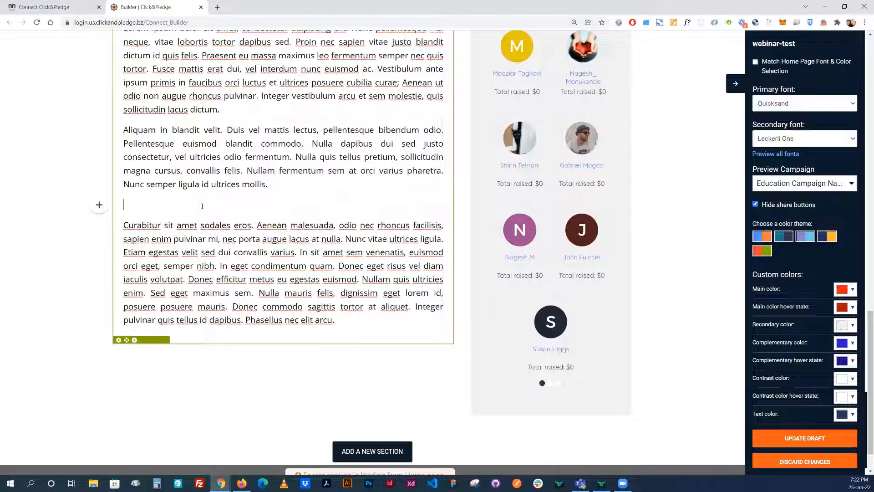
scroll(319, 76, "up", 2)
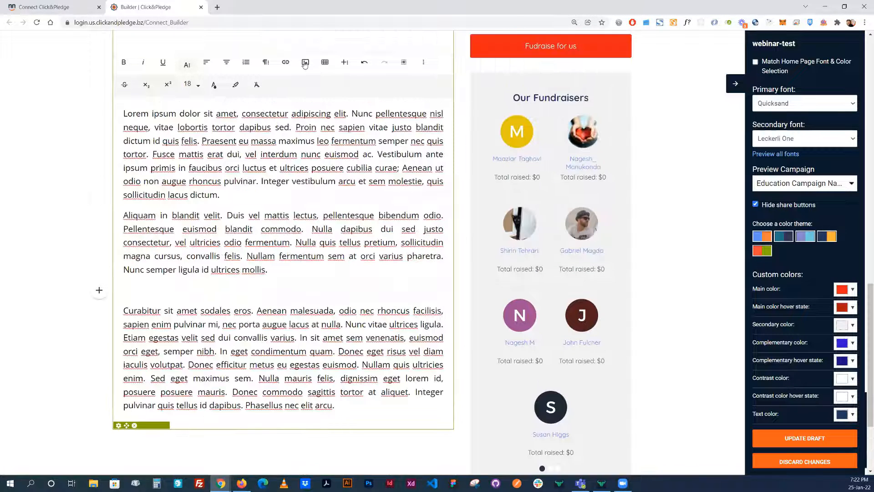
left_click(304, 62)
left_click(370, 124)
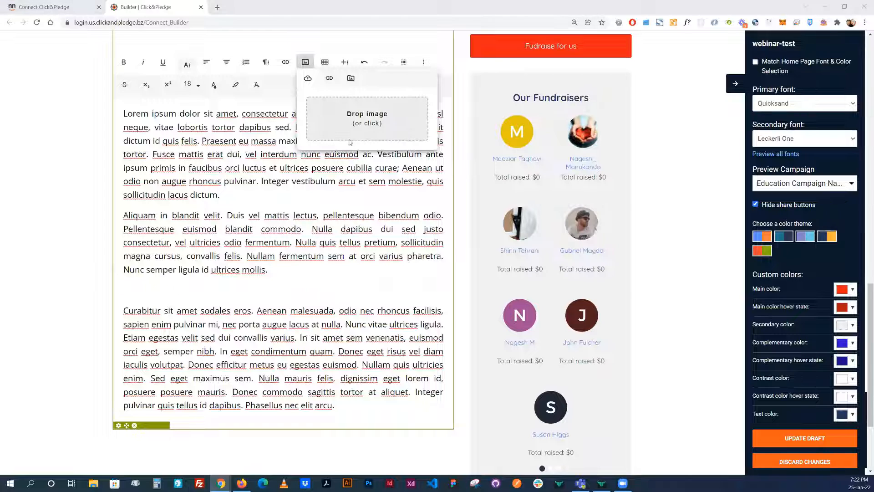
double_click(216, 77)
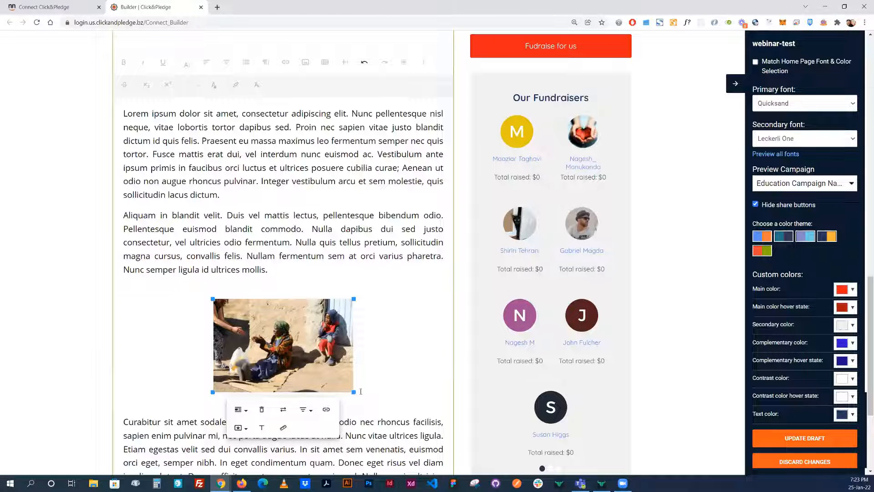
Left-align the inserted photo and enlarge it to nearly the full width of the text column
left_click(303, 409)
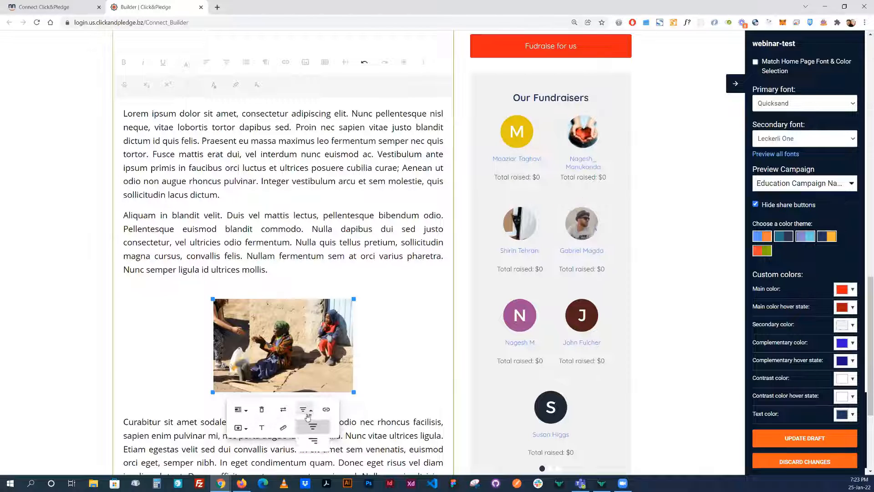
left_click(312, 426)
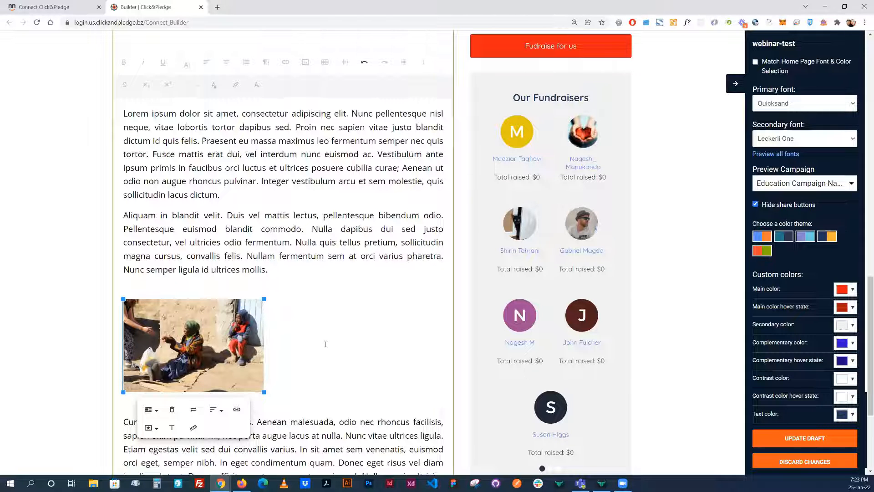
scroll(332, 322, "down", 3)
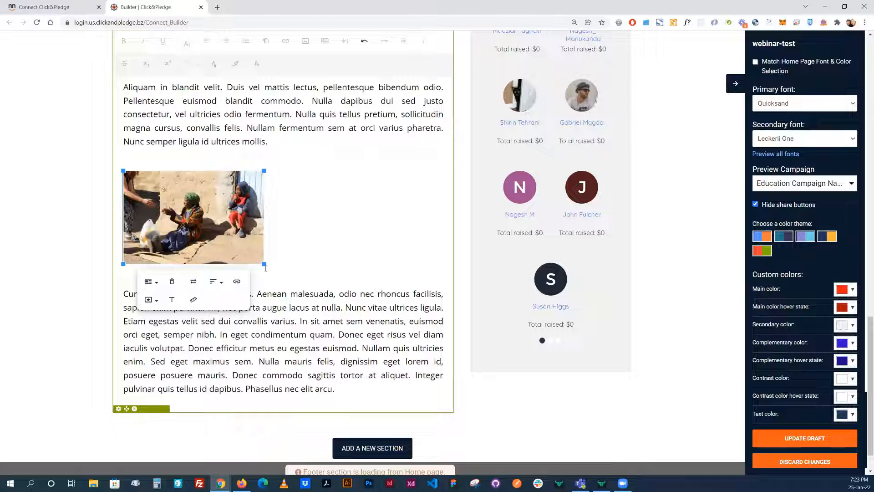
left_click_drag(263, 264, 481, 394)
left_click(661, 286)
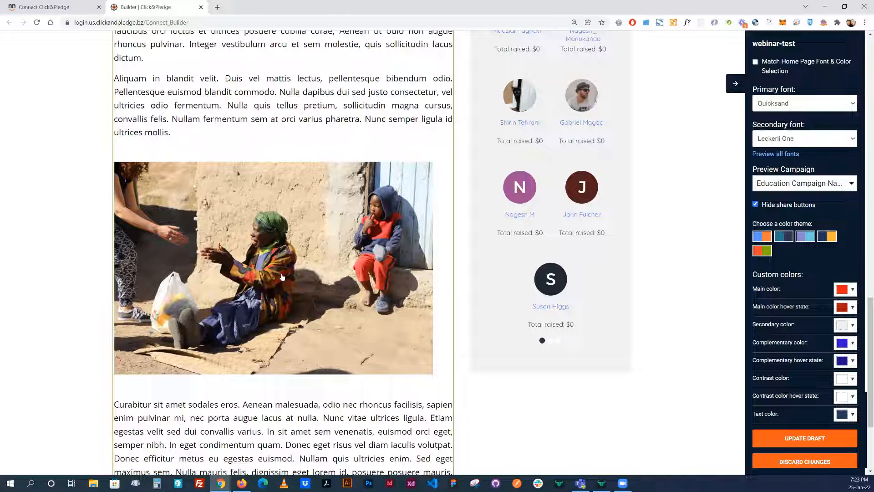
Look through the widgets available for the Education Campaign Name column, leaving the list without adding one
scroll(278, 275, "down", 2)
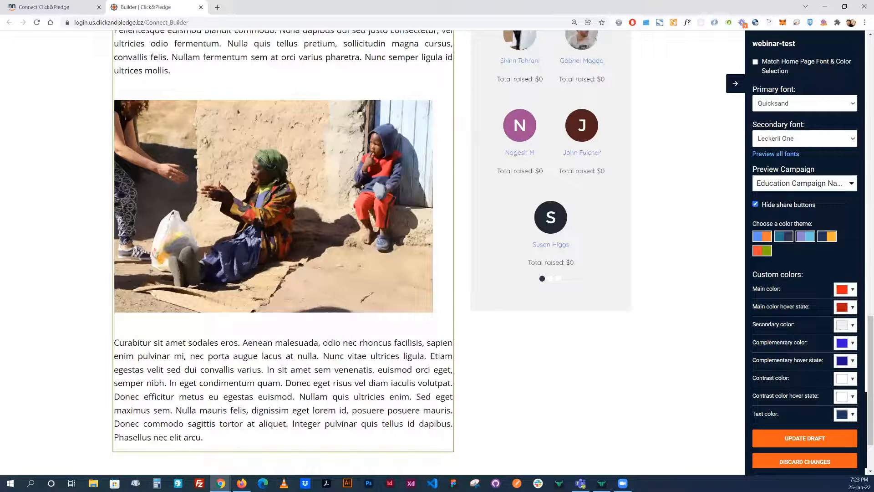
scroll(200, 244, "down", 3)
scroll(195, 236, "up", 12)
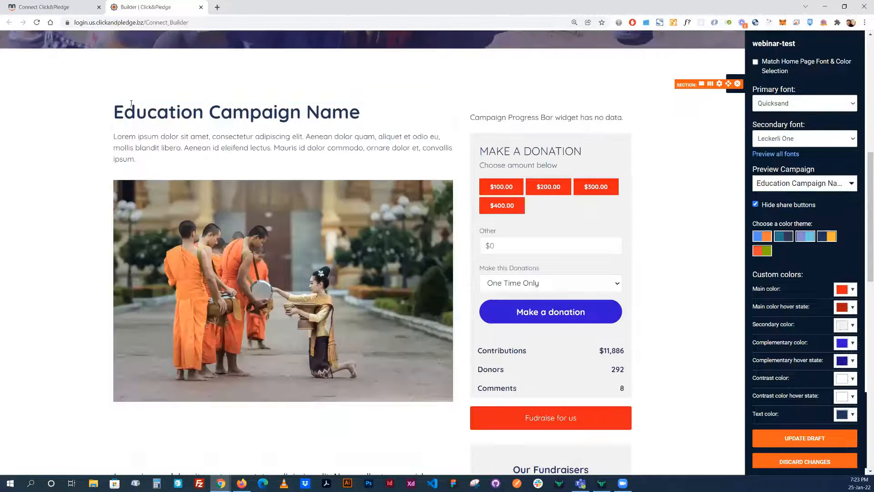
left_click(130, 97)
scroll(381, 282, "down", 2)
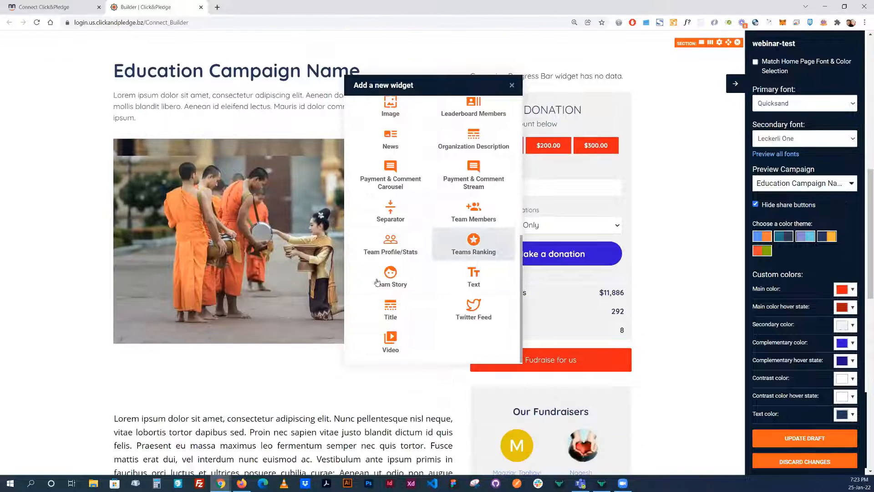
scroll(412, 201, "up", 2)
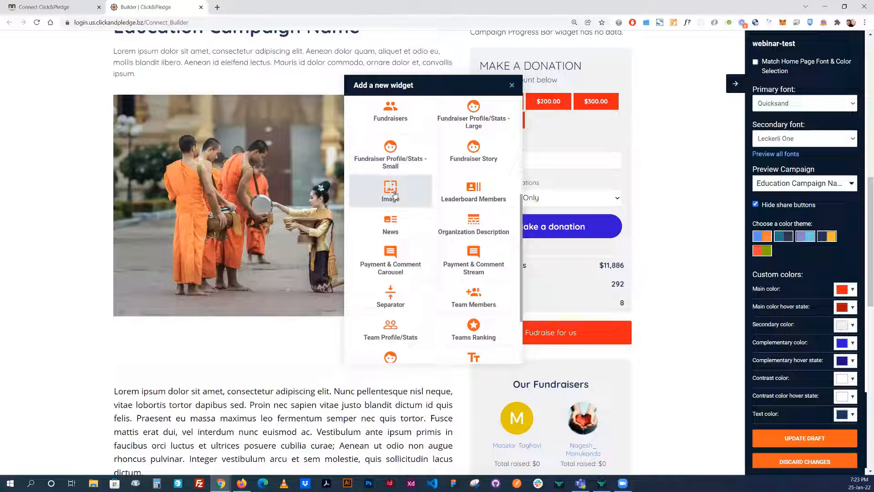
left_click(512, 85)
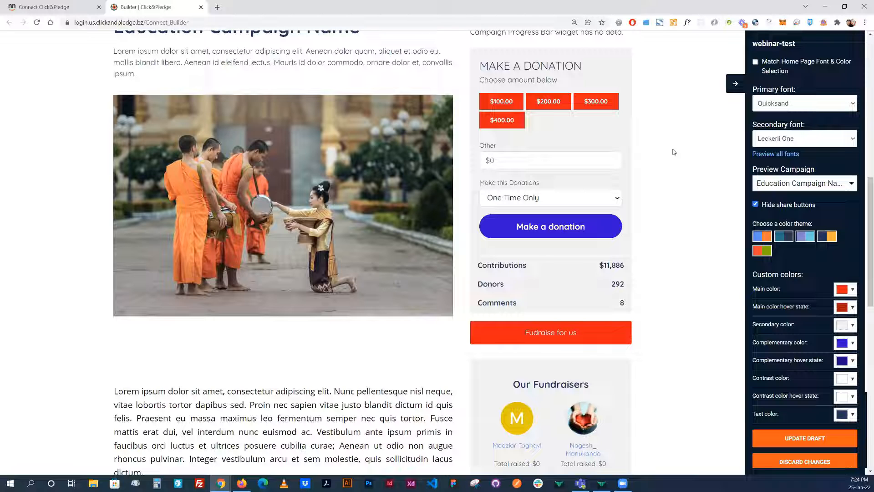
Examine the text color options for the "around the world" heading in the banner section
scroll(671, 157, "up", 5)
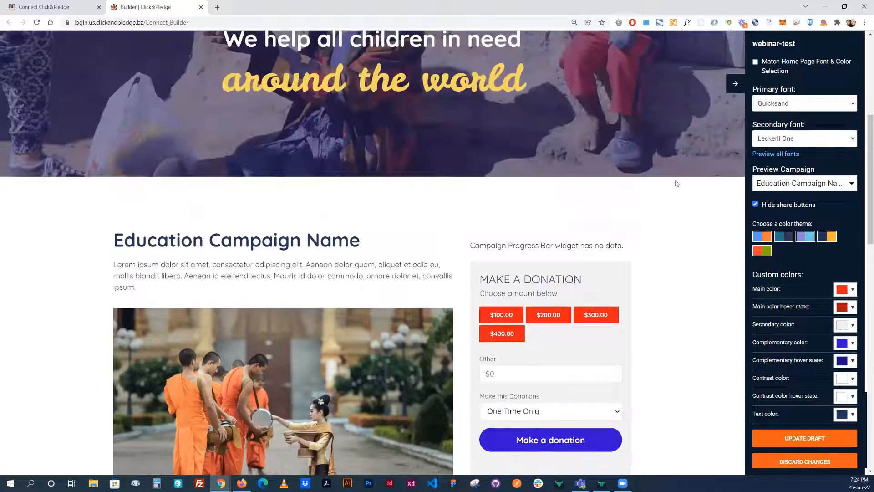
scroll(659, 230, "up", 3)
scroll(659, 231, "down", 3)
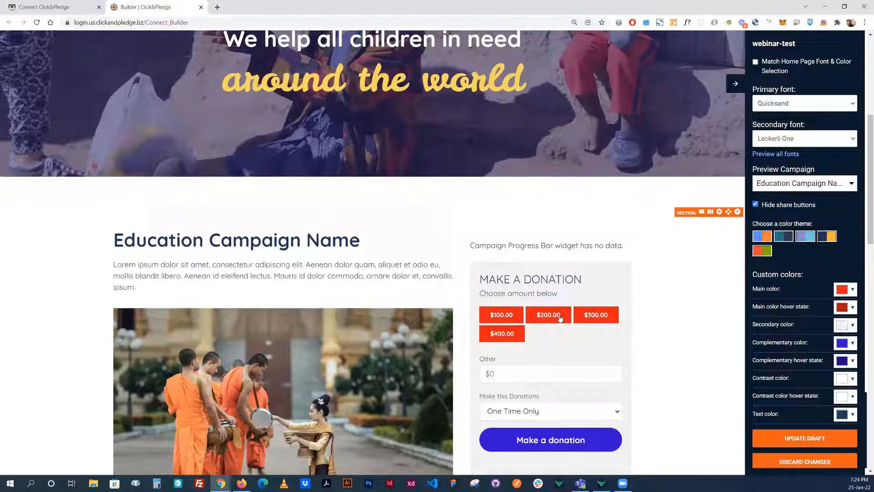
scroll(646, 346, "down", 2)
scroll(665, 287, "down", 1)
scroll(664, 286, "up", 4)
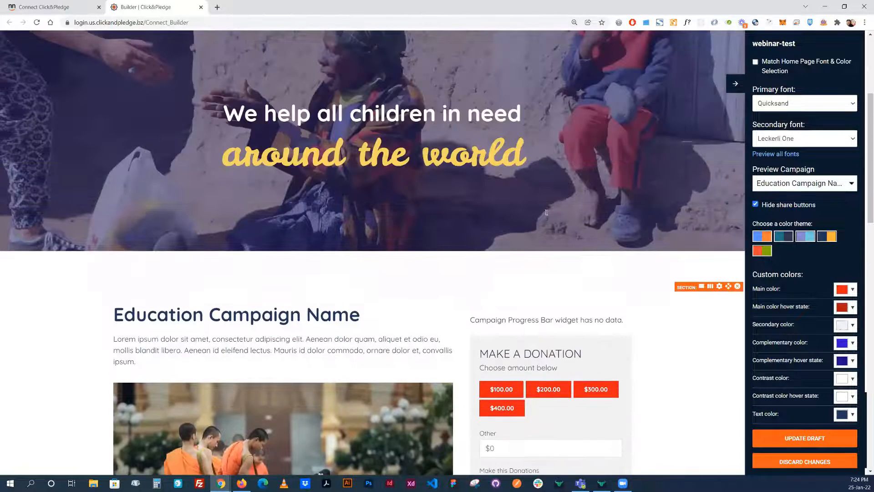
scroll(516, 207, "up", 1)
left_click(528, 256)
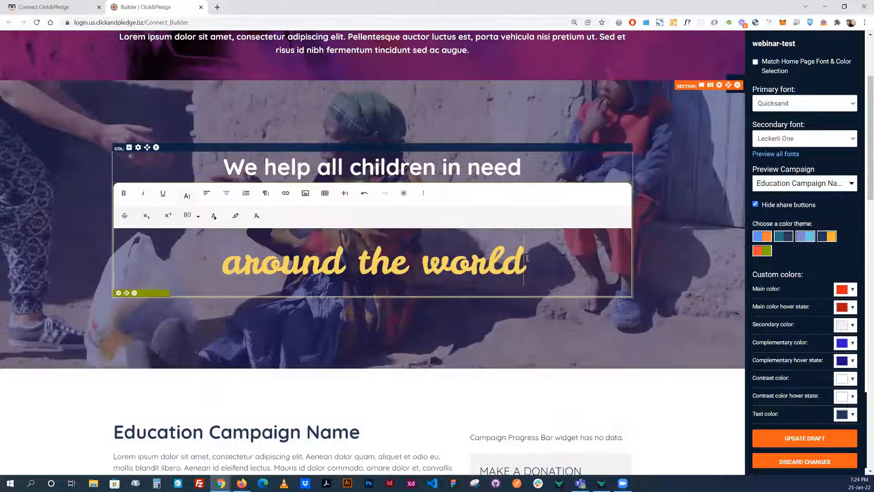
triple_click(271, 258)
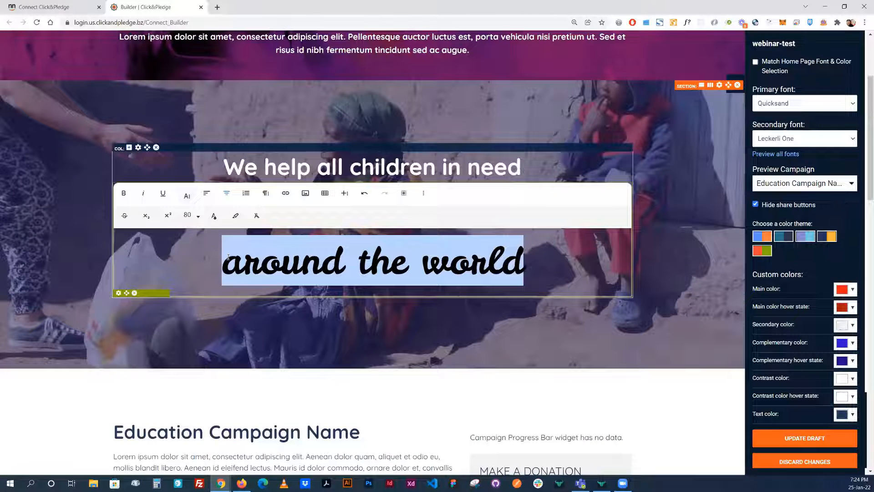
left_click(186, 197)
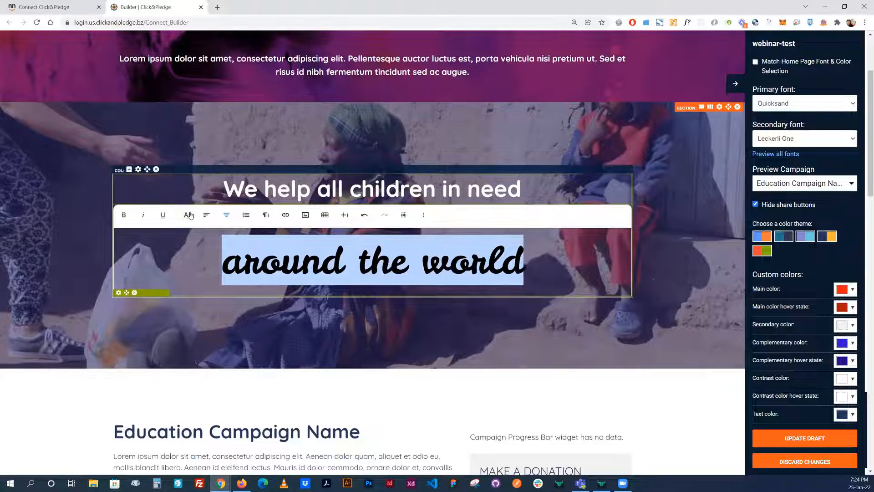
left_click(187, 209)
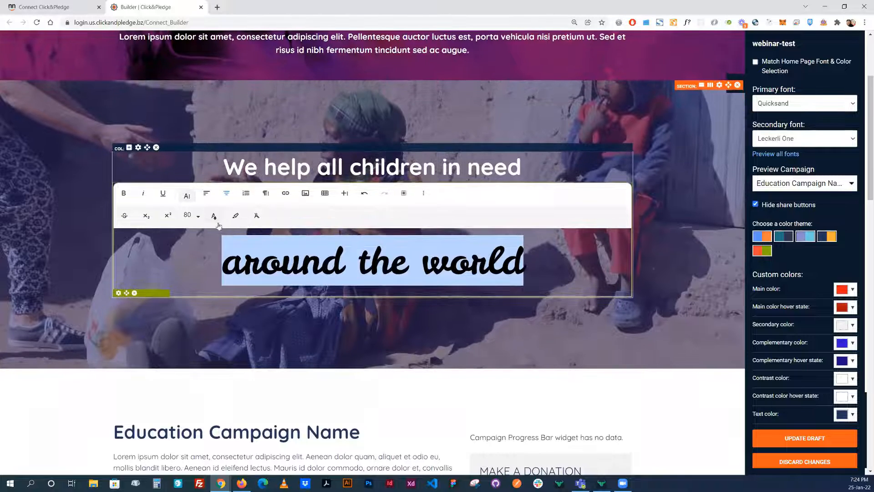
left_click(214, 216)
left_click(689, 298)
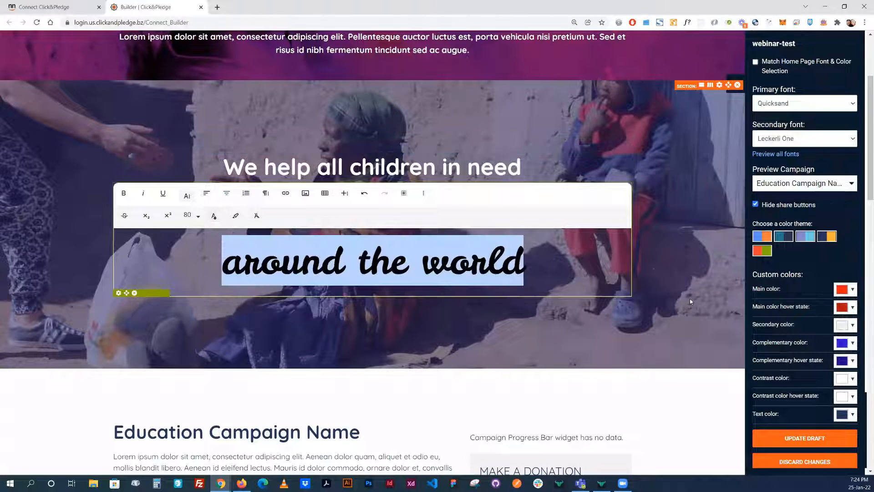
Copy the submit button's background color code #2d00c9 from the Donation widget's settings and close them
scroll(674, 241, "down", 7)
scroll(674, 250, "down", 4)
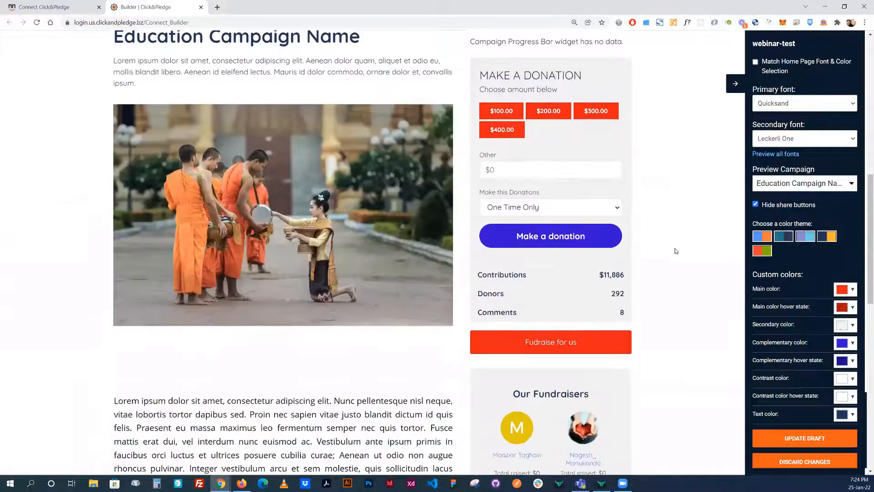
scroll(671, 299, "up", 4)
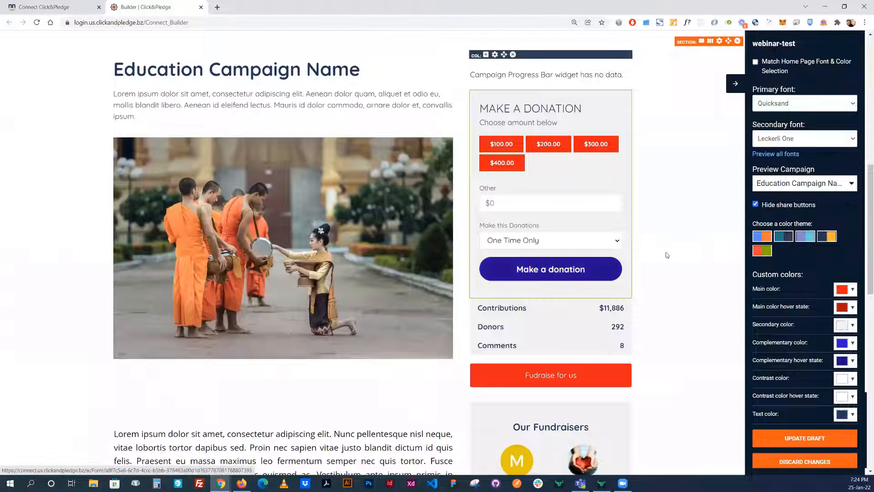
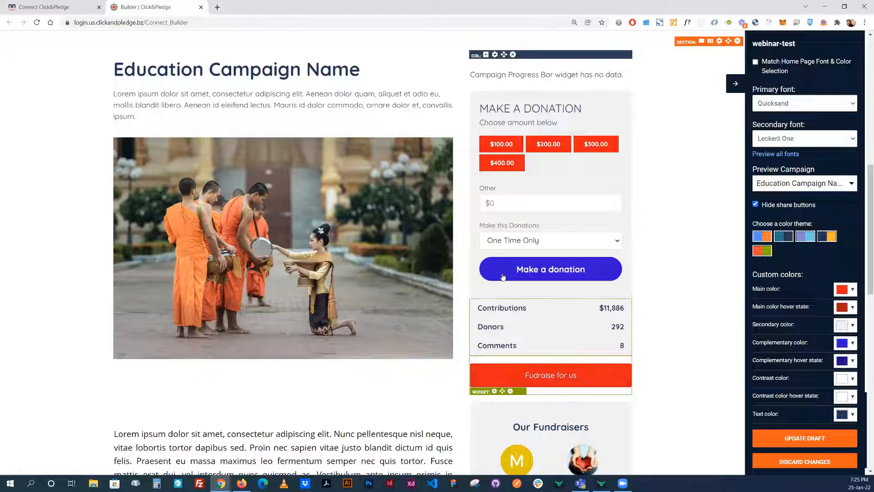
left_click(591, 263)
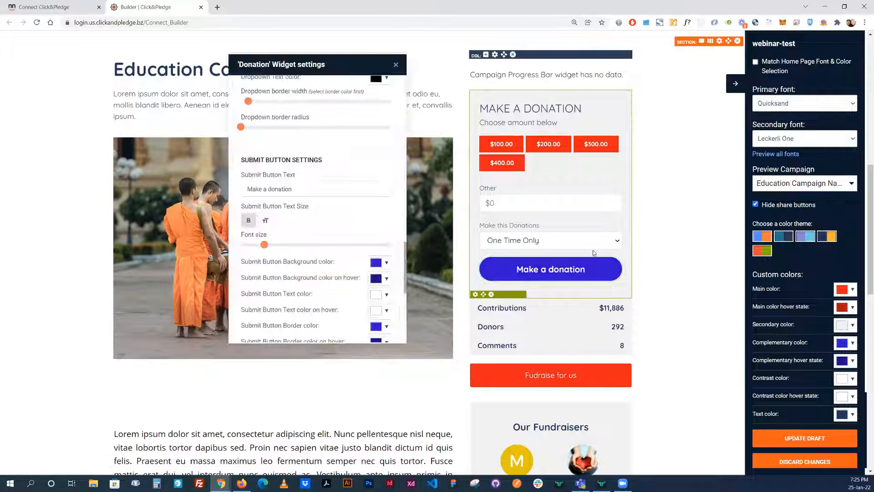
scroll(393, 254, "down", 3)
left_click(380, 263)
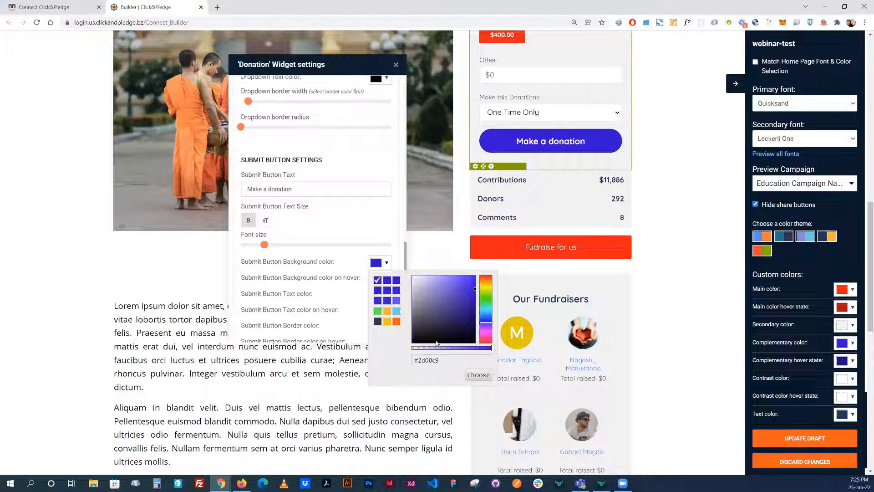
double_click(428, 359)
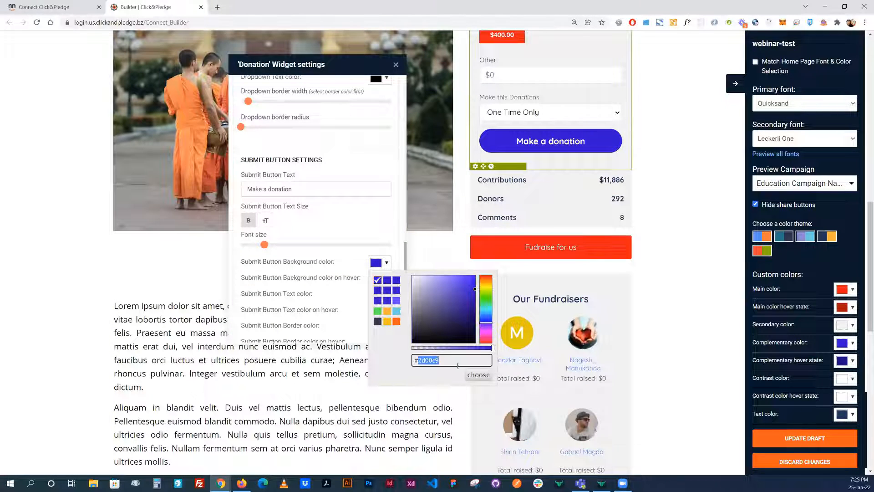
left_click(386, 108)
left_click(395, 65)
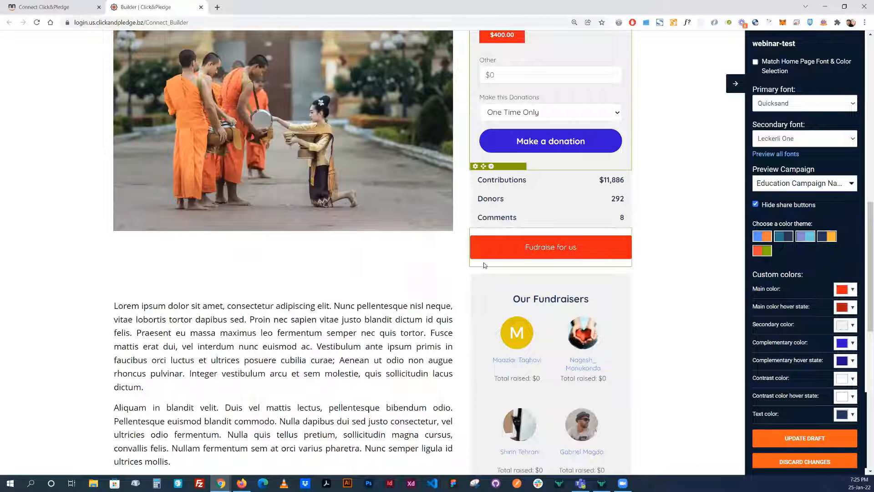
Apply the copied color #2d00c9 as the "Fudraise for us" button's background and make its text bold
left_click(475, 263)
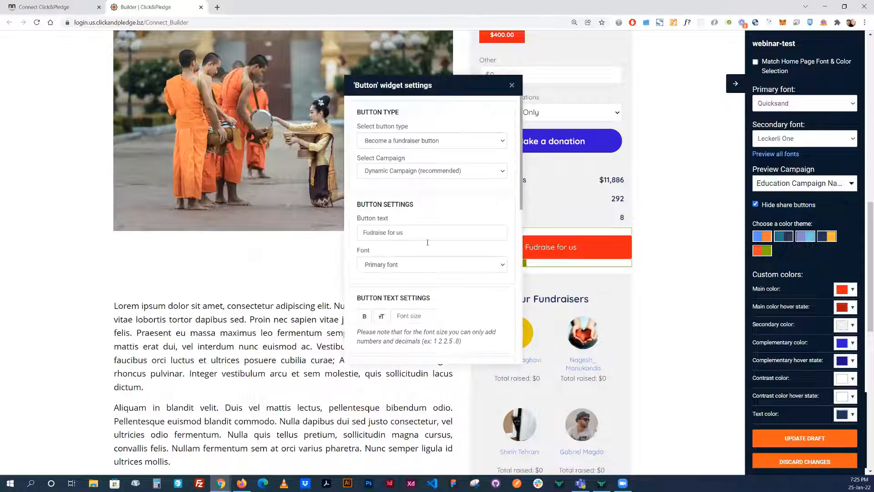
scroll(427, 242, "down", 4)
left_click(502, 228)
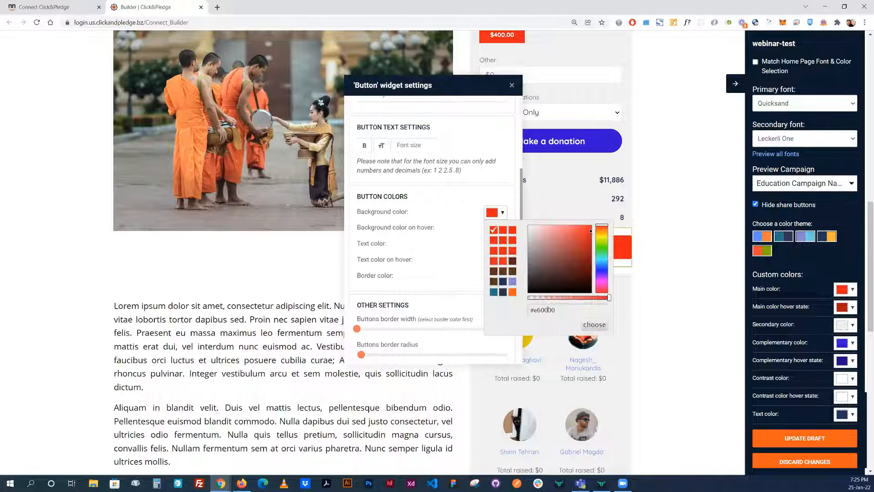
key("ctrl+v")
left_click(594, 324)
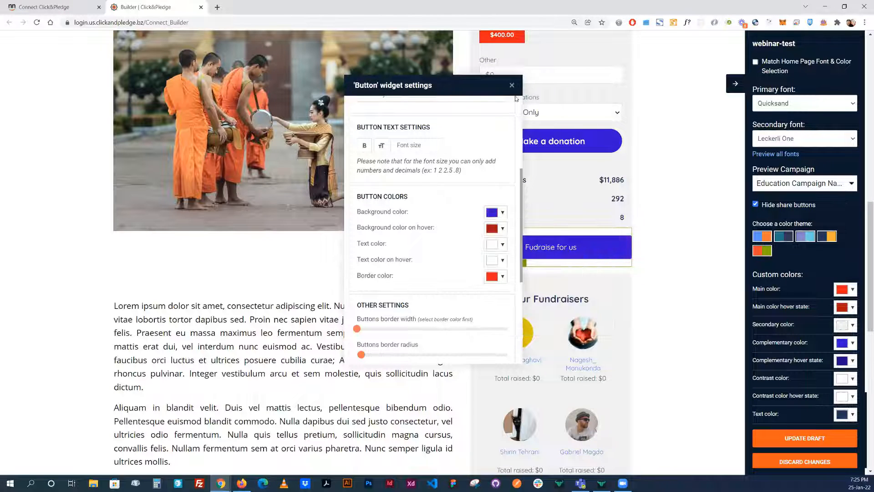
left_click(365, 146)
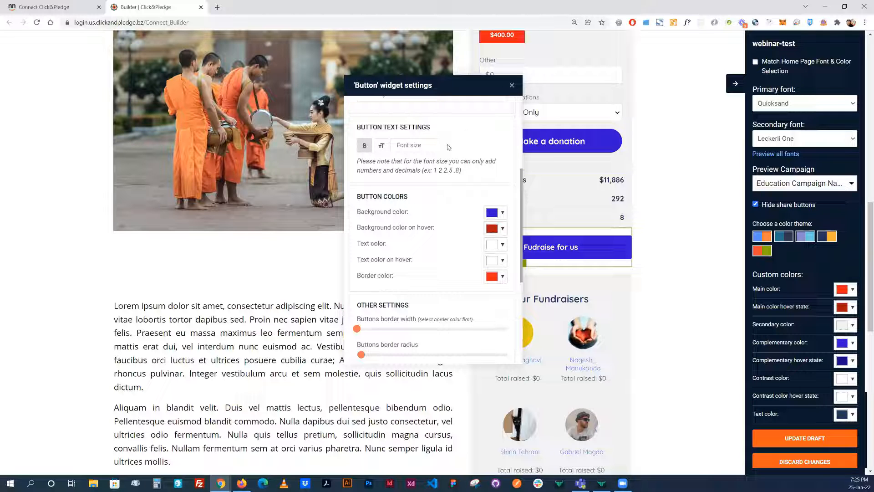
left_click(512, 85)
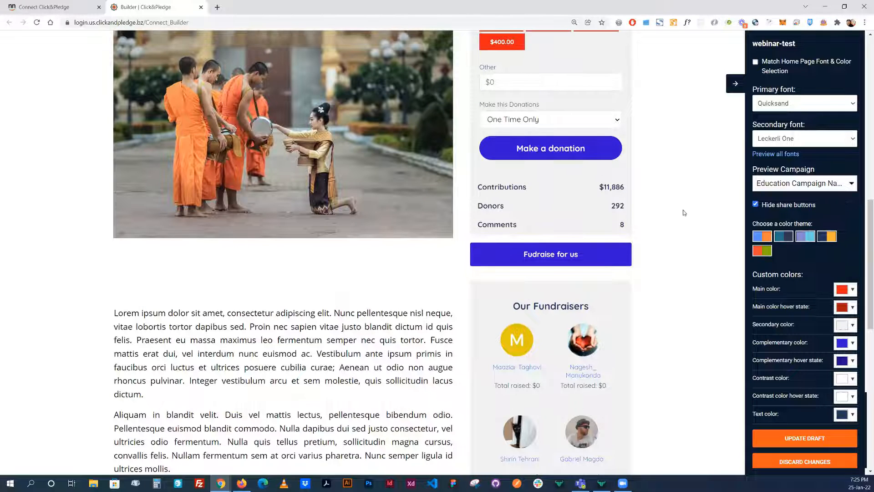
Increase the border radius of the "Fudraise for us" button until its ends are fully rounded like the donation button
scroll(689, 222, "up", 2)
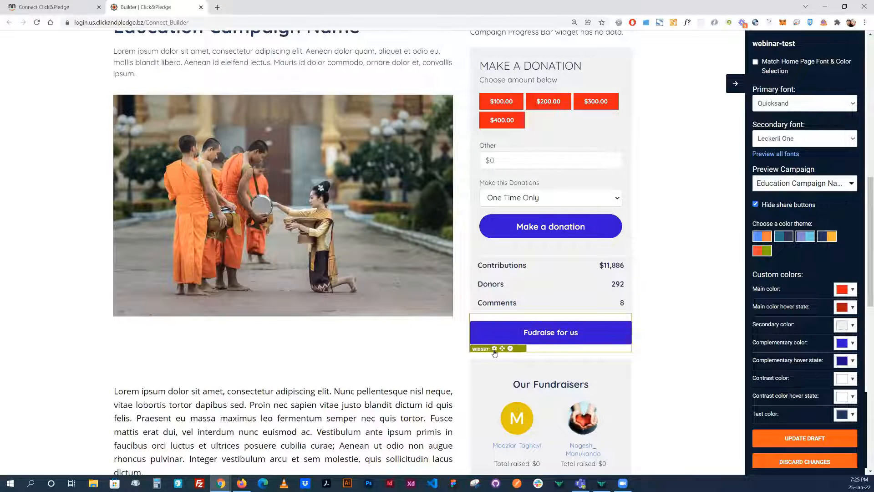
left_click(492, 352)
left_click_drag(435, 86, 267, 83)
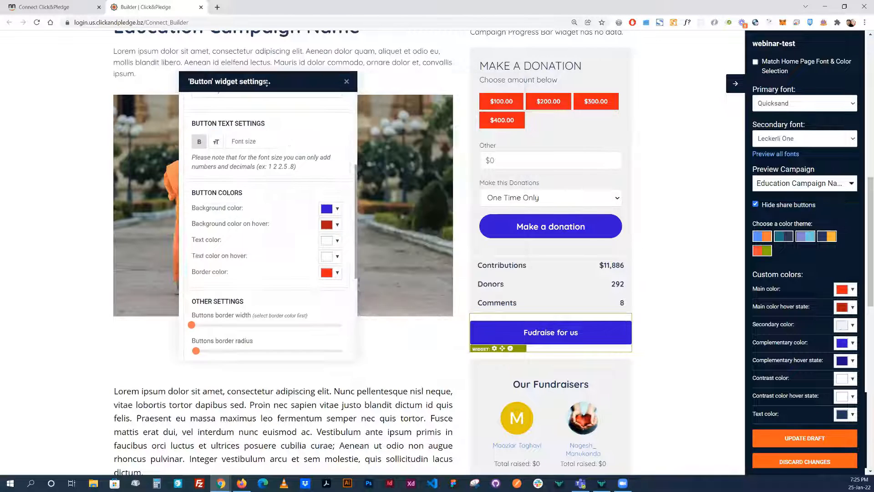
scroll(250, 274, "down", 2)
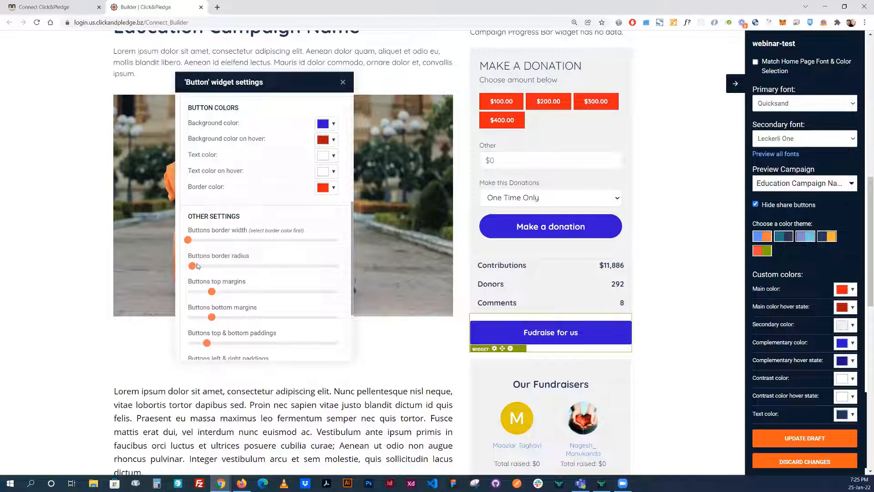
left_click_drag(192, 266, 250, 268)
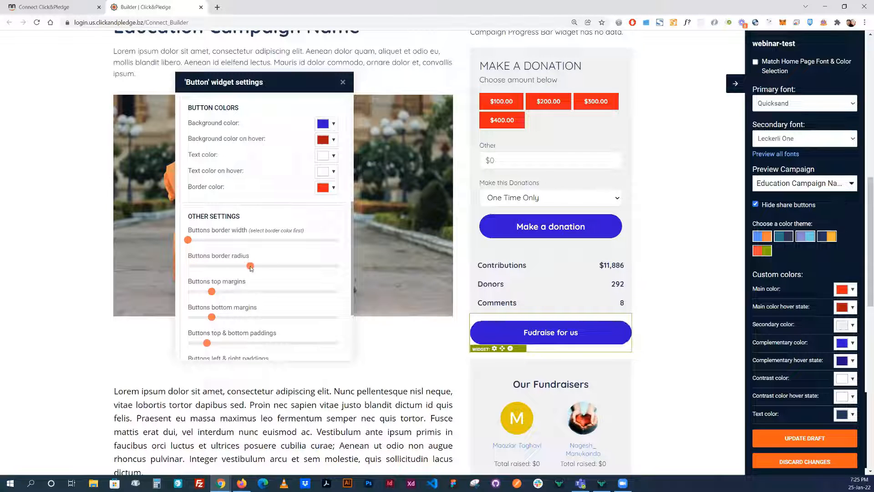
left_click(670, 252)
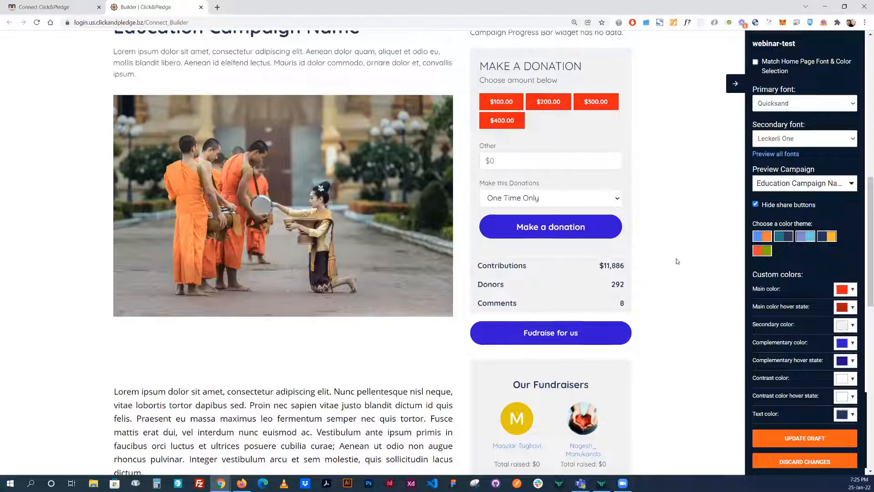
Move the "Fudraise for us" button widget below the Our Fundraisers widget in the same column
scroll(677, 261, "up", 2)
scroll(678, 261, "down", 1)
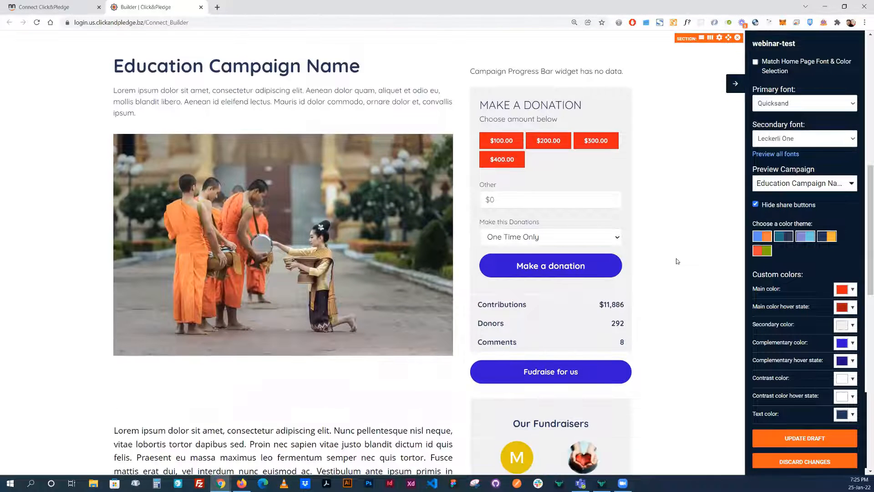
scroll(675, 258, "down", 5)
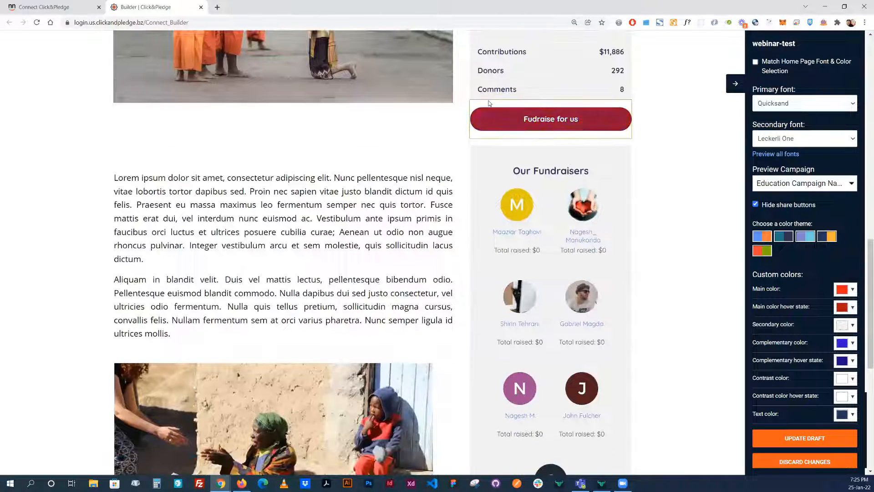
scroll(502, 51, "down", 1)
scroll(501, 51, "down", 1)
left_click_drag(502, 49, 507, 295)
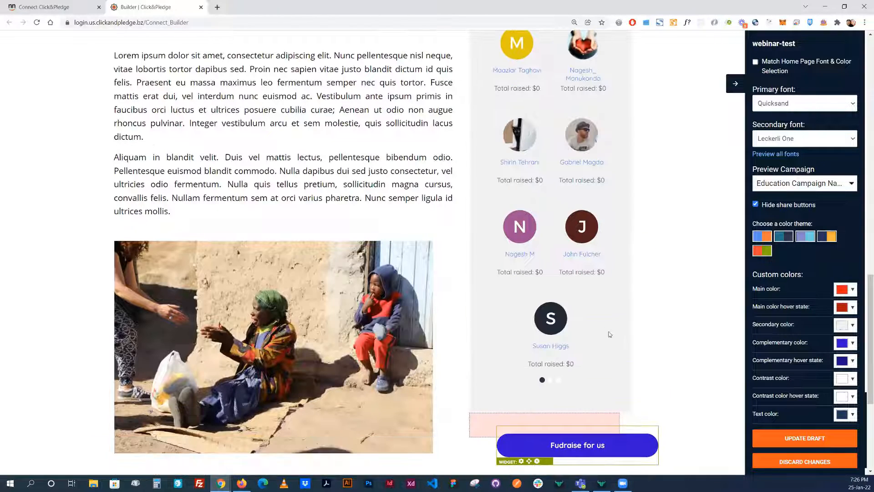
Review the page from the banner to the donation column, view the Ask For Alms photo on Pixabay, and return to the builder
scroll(629, 320, "up", 5)
scroll(548, 249, "up", 10)
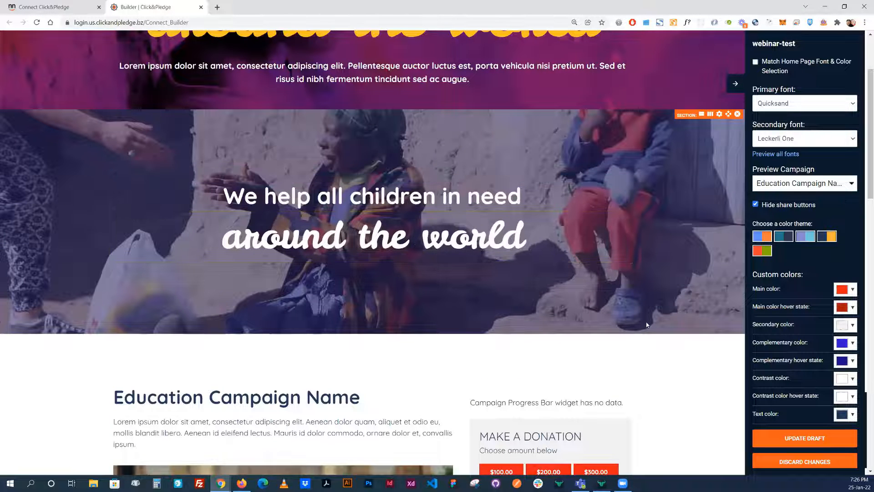
scroll(649, 331, "down", 3)
scroll(649, 331, "down", 5)
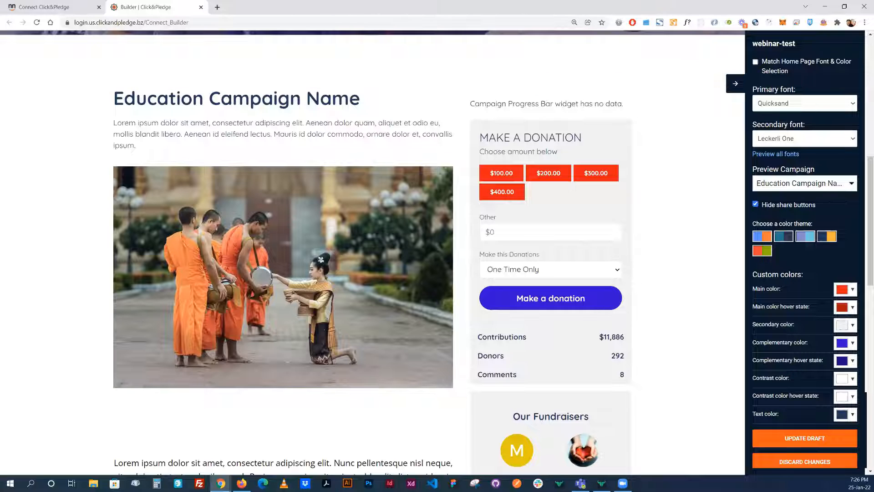
left_click_drag(49, 33, 256, 9)
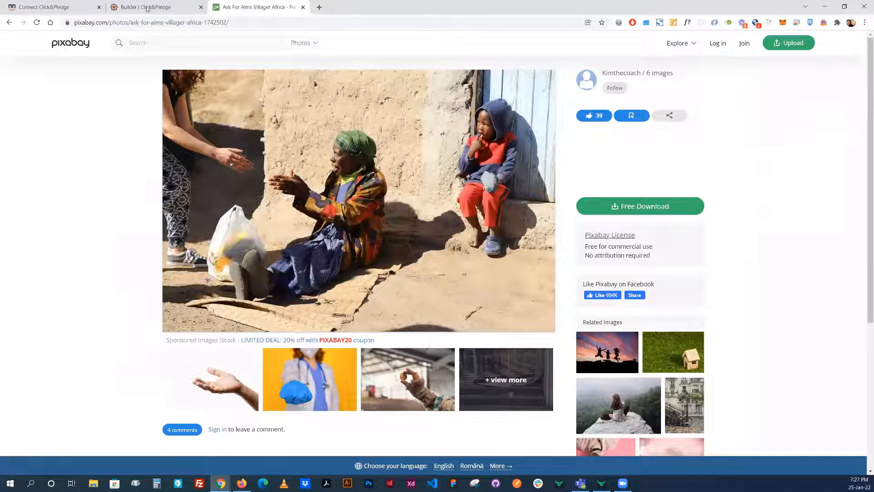
key("ctrl+shift+Tab")
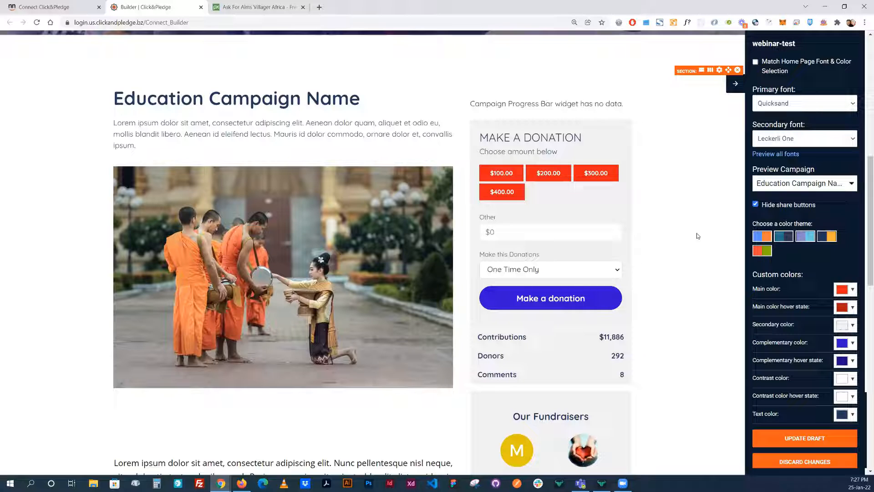
Set the Education Campaign Name title widget's font to Secondary font and close its settings
scroll(696, 235, "up", 5)
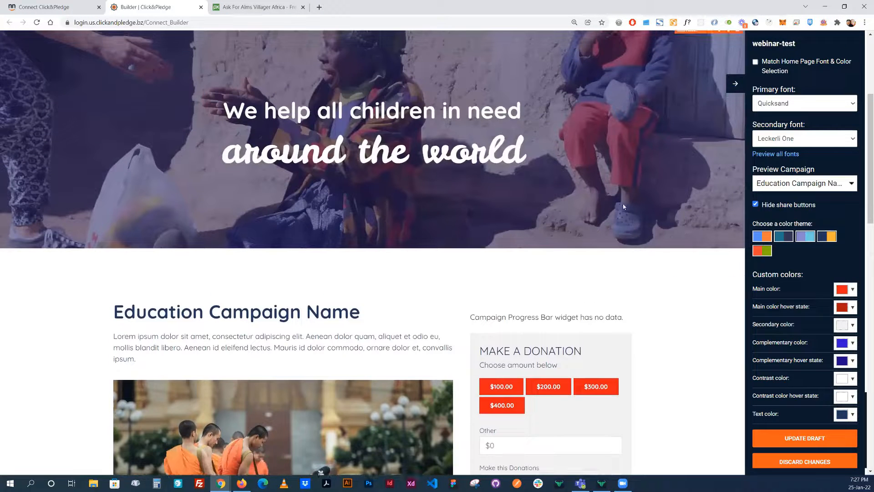
scroll(613, 221, "up", 4)
scroll(644, 237, "down", 5)
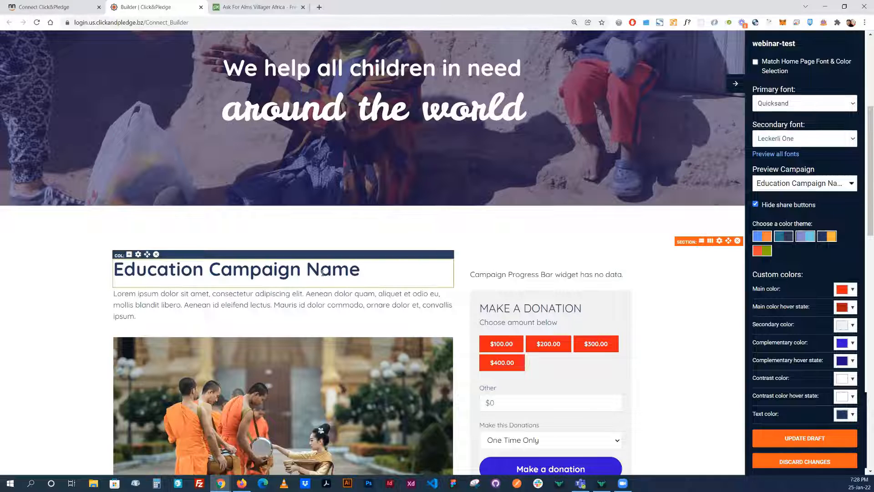
left_click(118, 283)
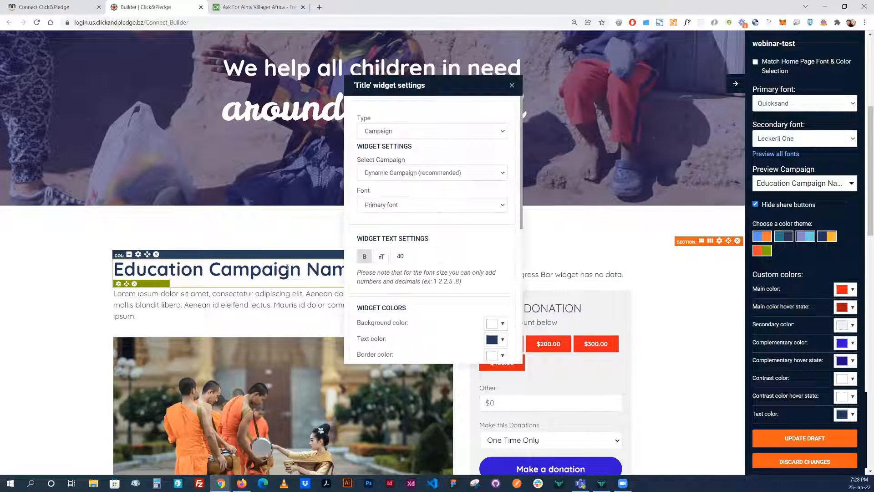
left_click(403, 210)
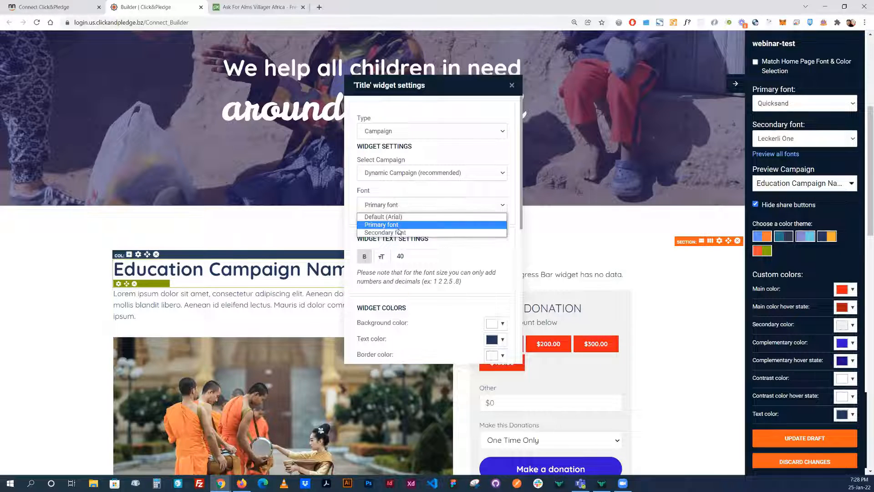
left_click(400, 236)
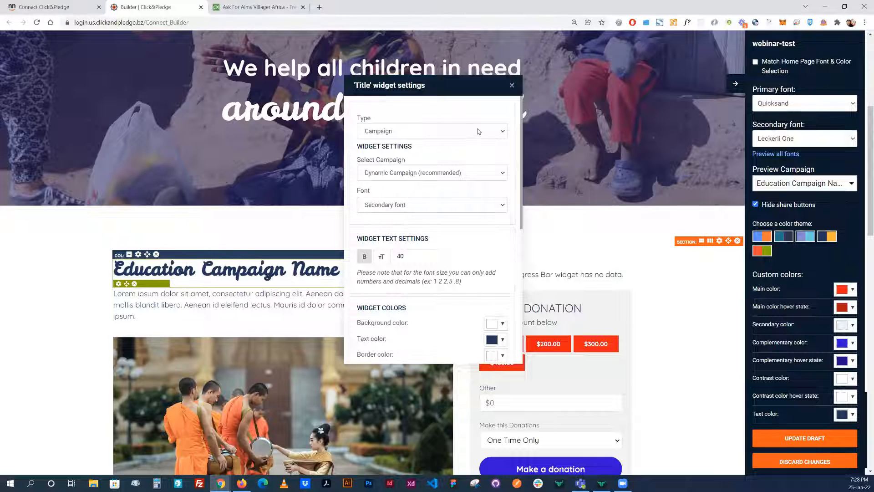
left_click(511, 85)
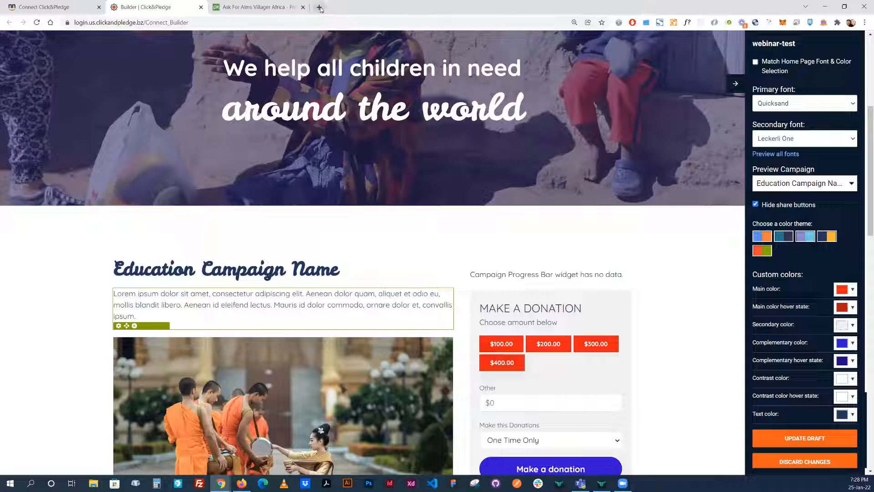
Search the web for "google web fonts" in a new browser tab and browse the font families on Google Fonts
left_click(319, 7)
type("google we")
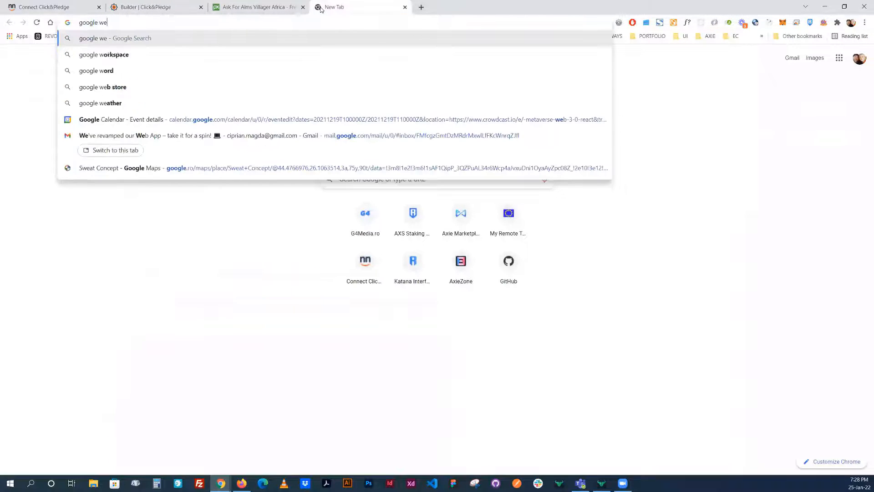
type("b fonts")
key("Return")
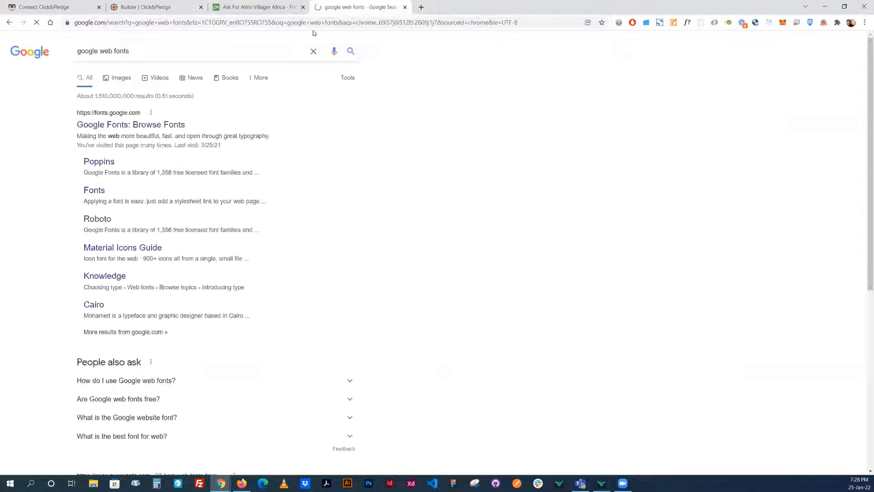
left_click(141, 130)
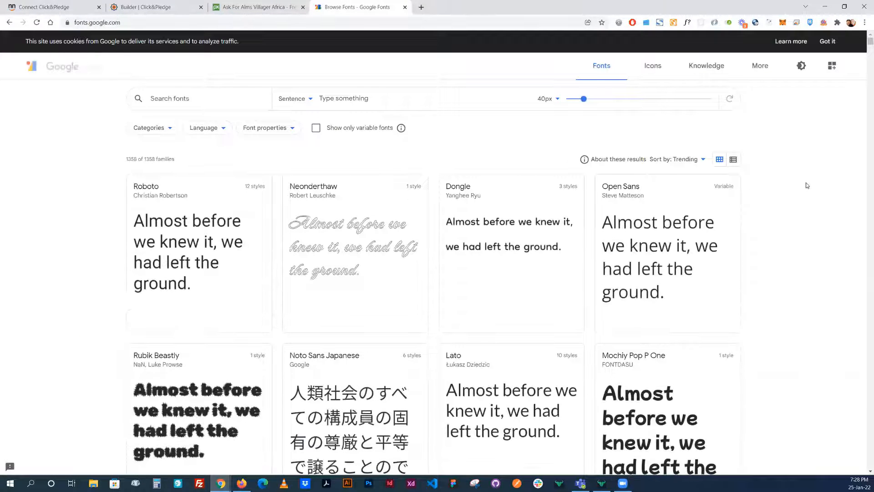
scroll(784, 193, "down", 2)
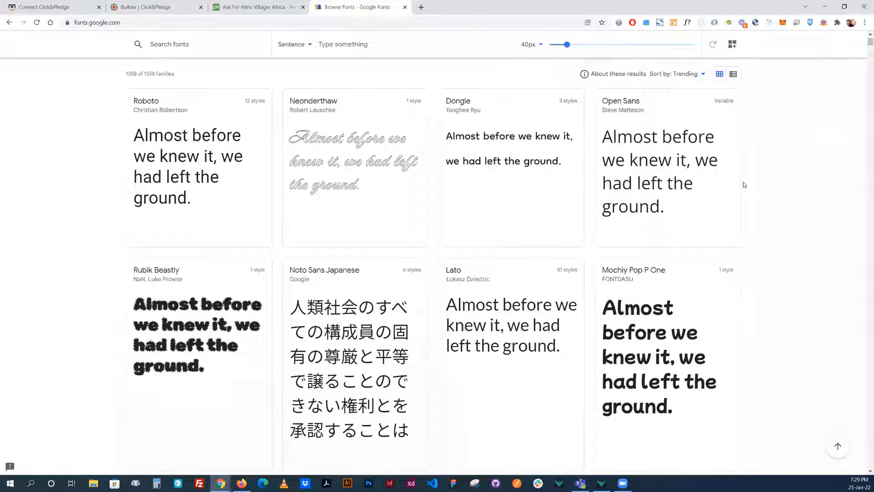
scroll(743, 185, "up", 2)
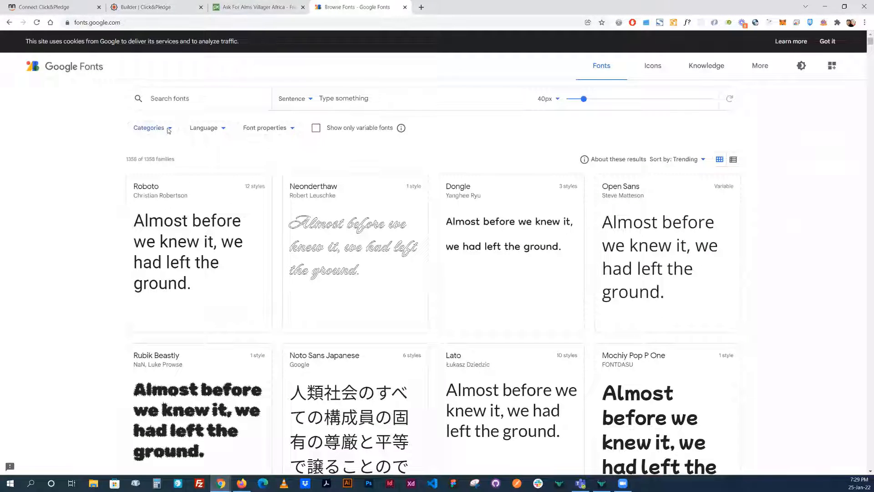
Examine the filter options and font previews on Google Fonts, and return to the campaign page builder, dismissing the save reminder
left_click(168, 130)
left_click(287, 150)
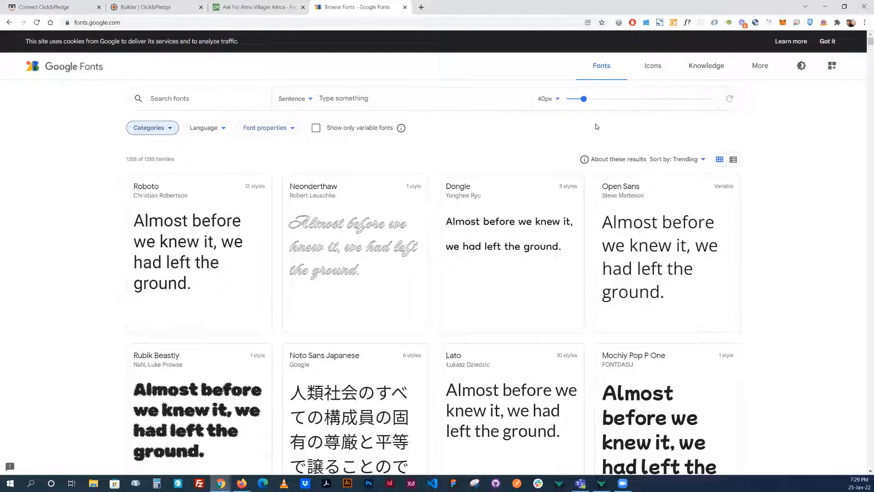
left_click(286, 147)
left_click(306, 99)
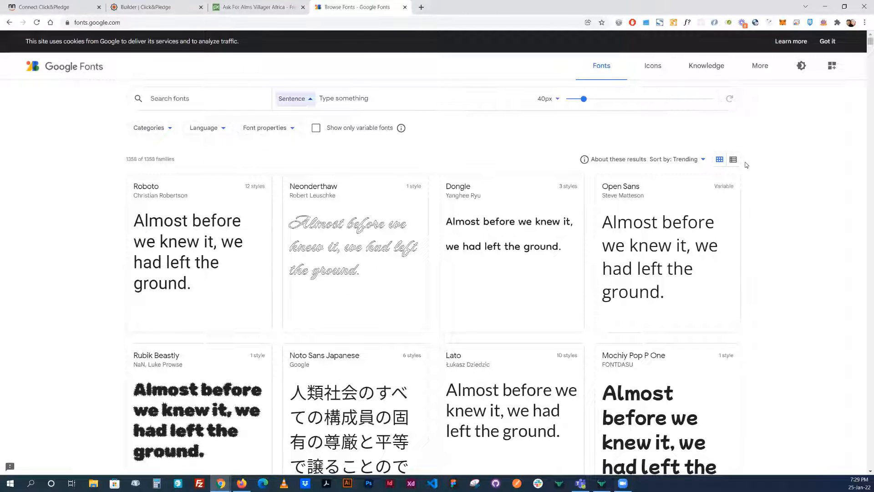
scroll(744, 173, "down", 10)
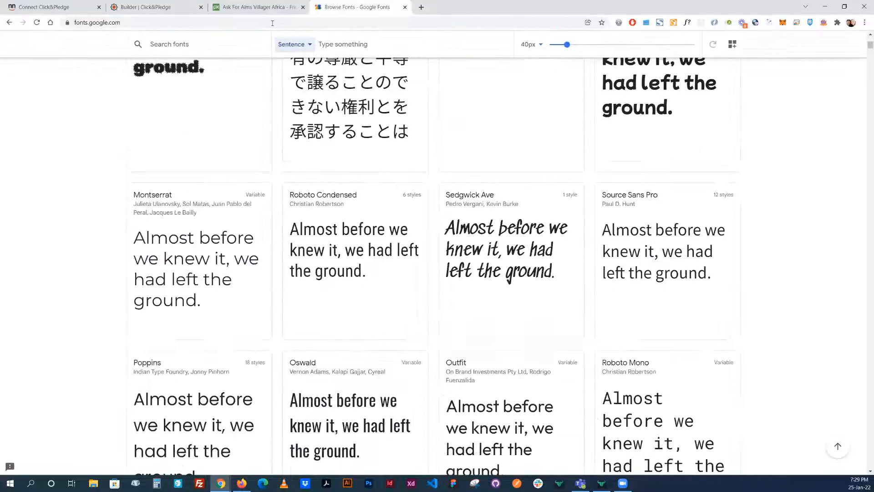
scroll(230, 68, "up", 5)
scroll(172, 293, "up", 3)
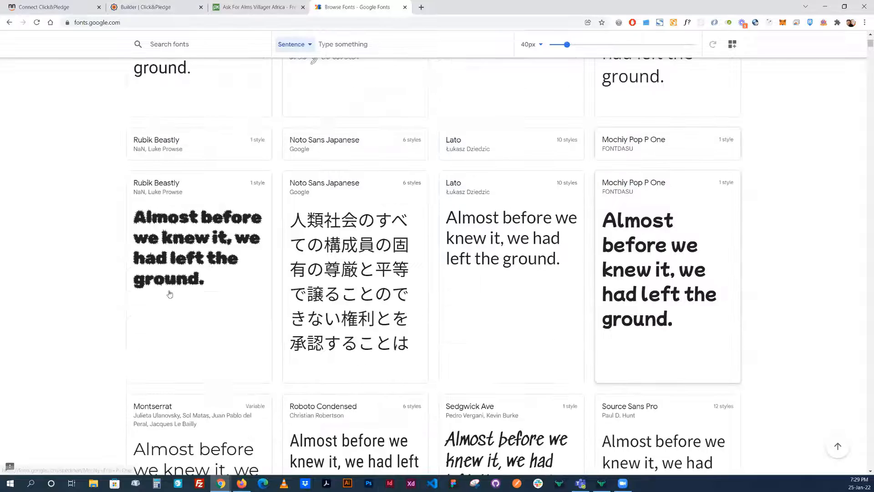
scroll(193, 283, "up", 5)
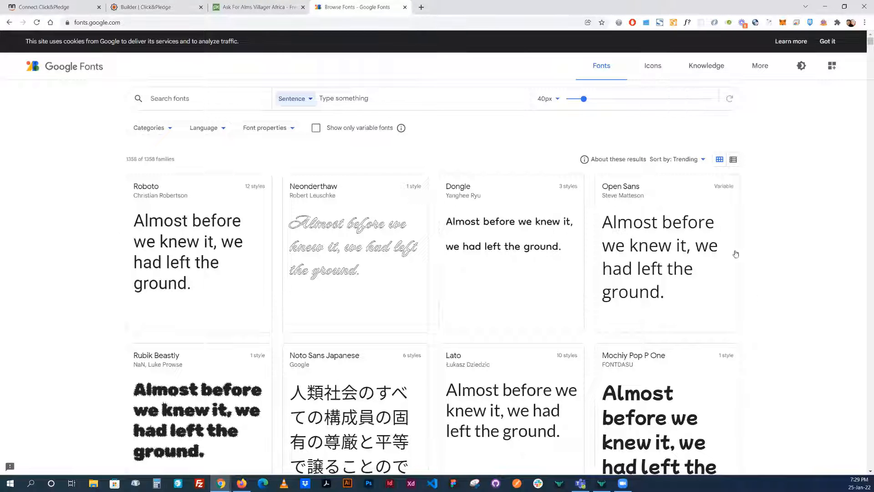
left_click(155, 7)
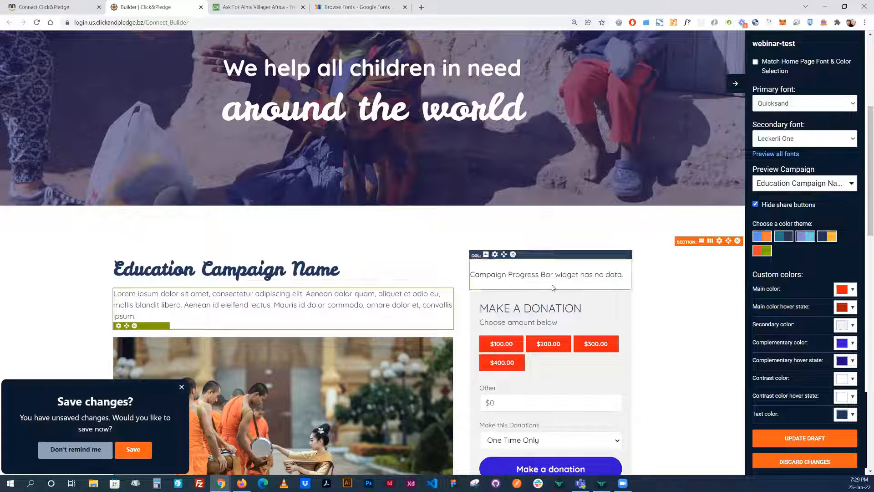
left_click(181, 386)
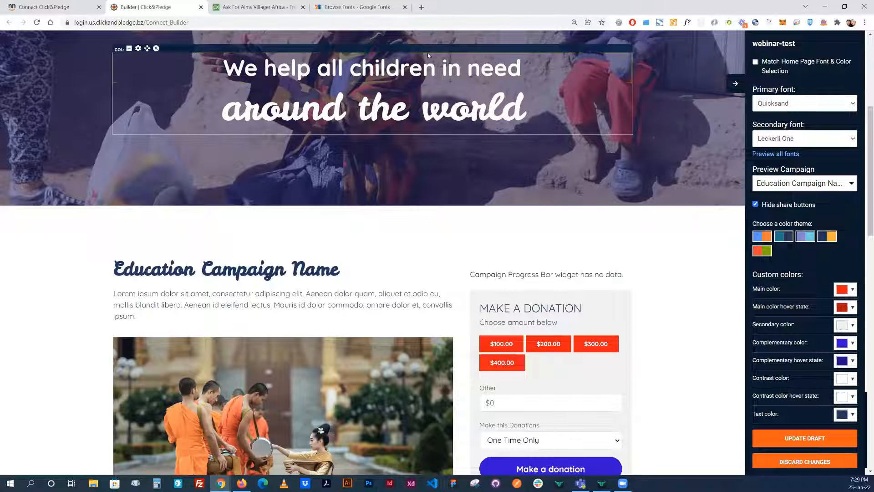
Search Dribbble for "fundraise" in a new browser tab and view the Charity Web Landing Page design
left_click(422, 7)
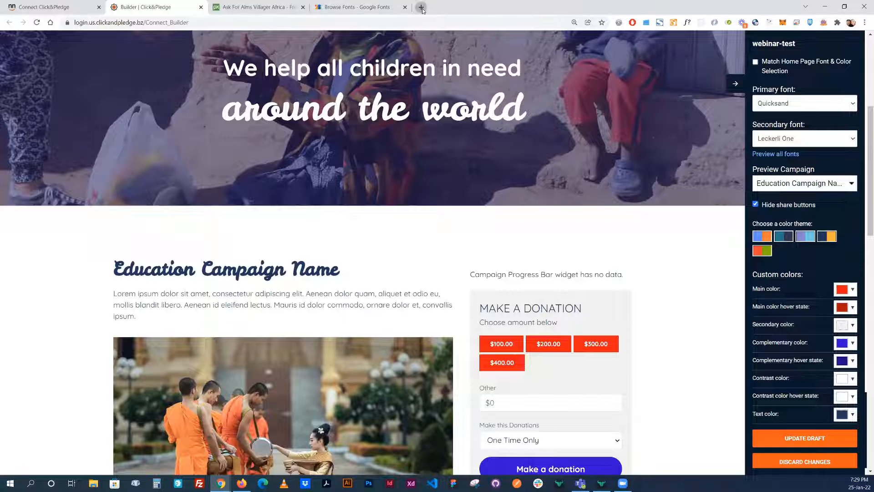
type("dribb")
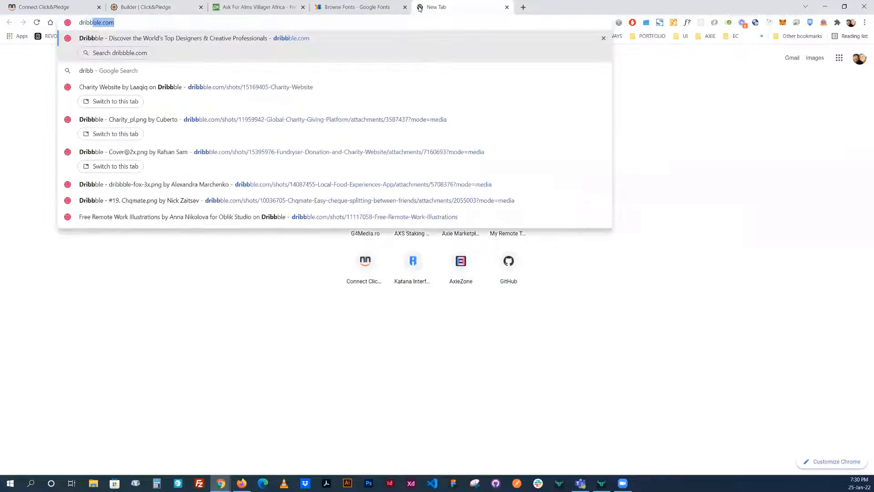
key("Return")
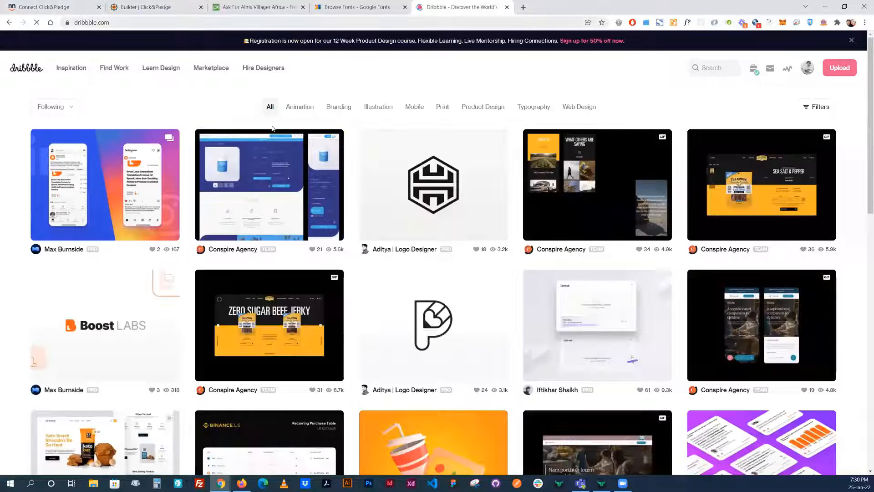
left_click(715, 67)
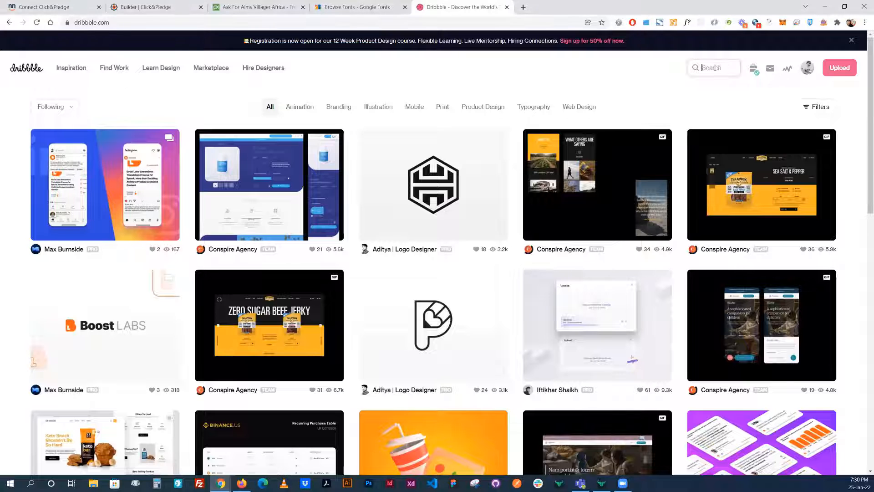
type("fundraise")
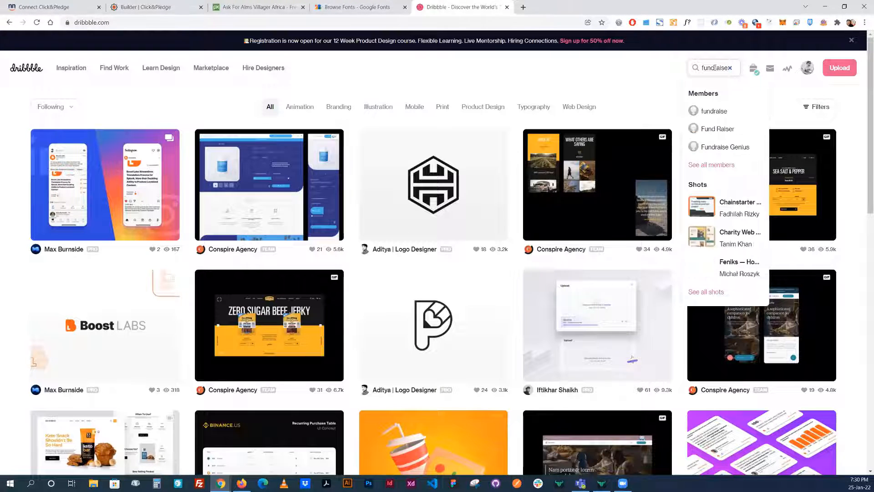
key("Return")
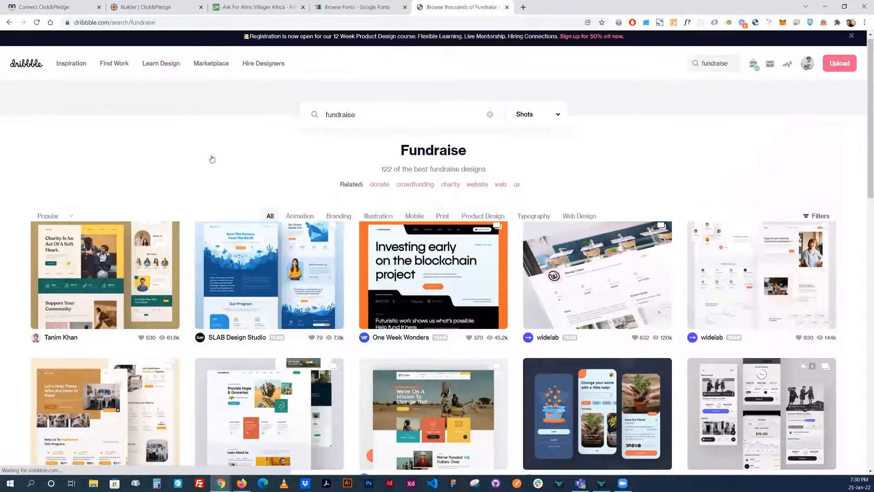
scroll(126, 210, "down", 2)
left_click(140, 207)
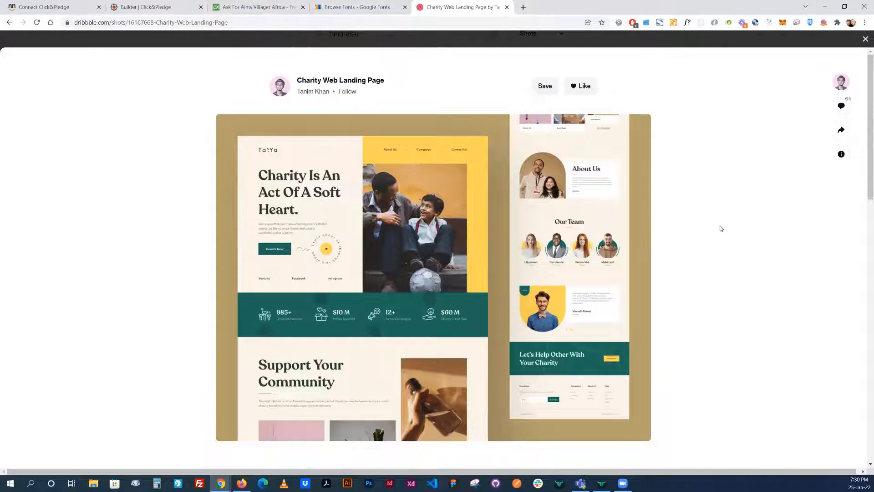
Go to behance.com in a new browser tab and search its projects for "fundraise"
key("ctrl+t")
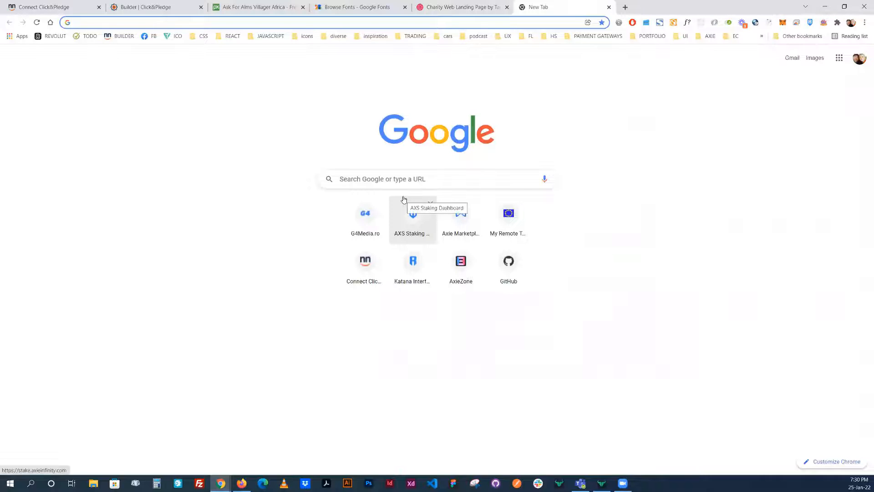
type("b")
key("BackSpace")
key("BackSpace")
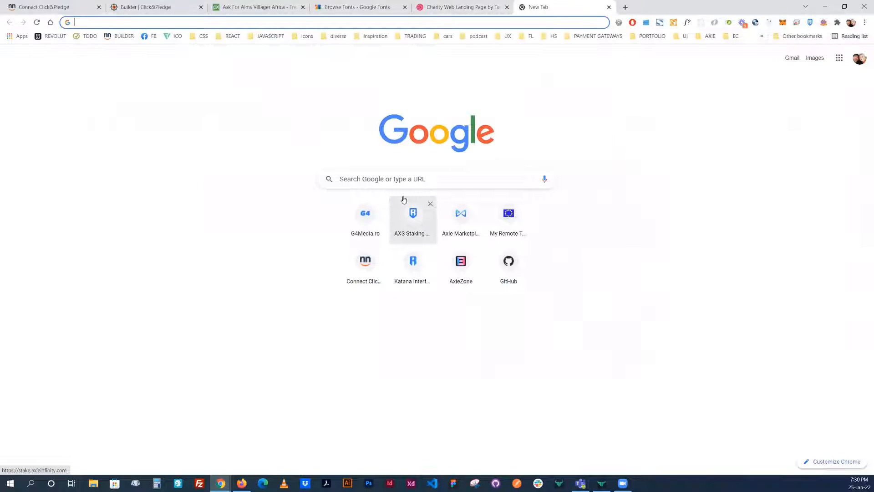
type("behan")
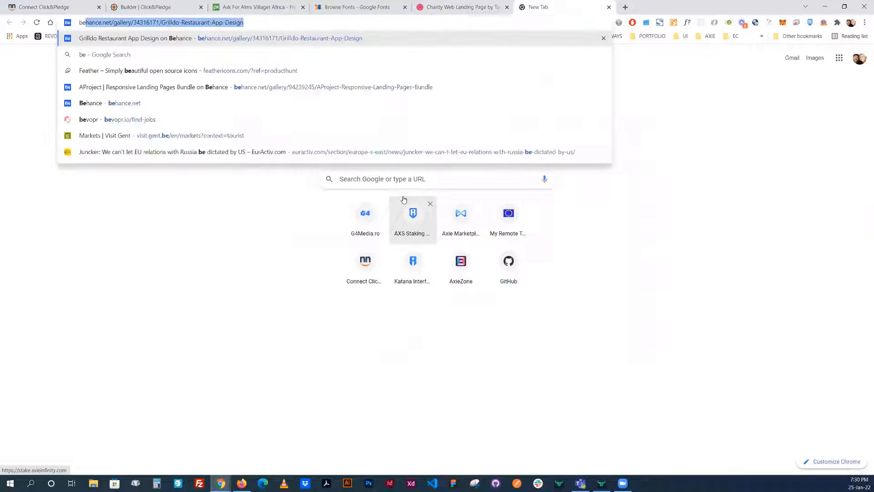
type("ce.com")
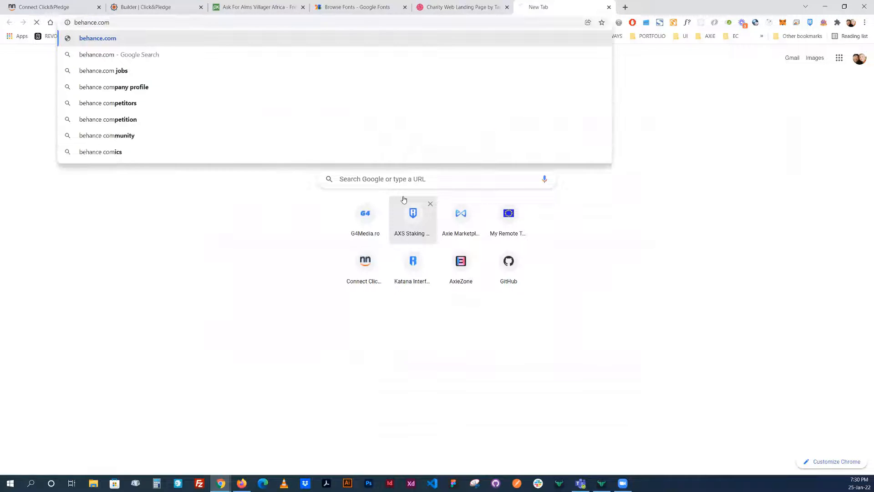
key("Return")
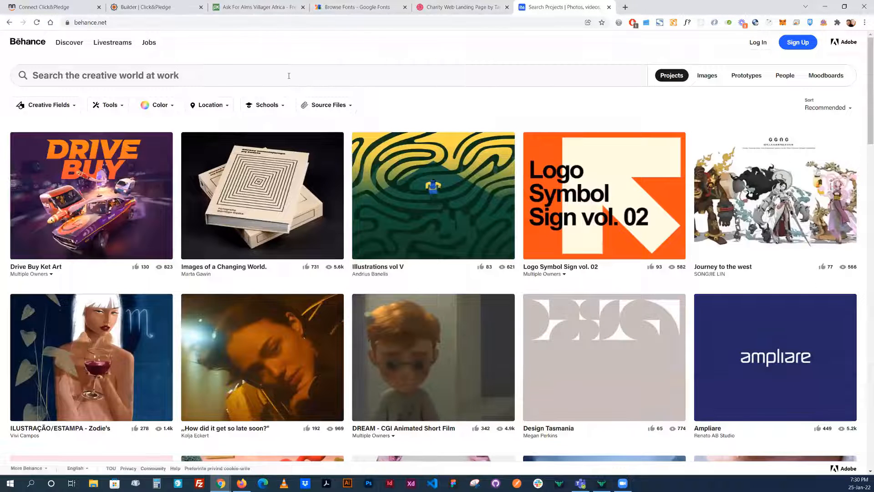
left_click(289, 75)
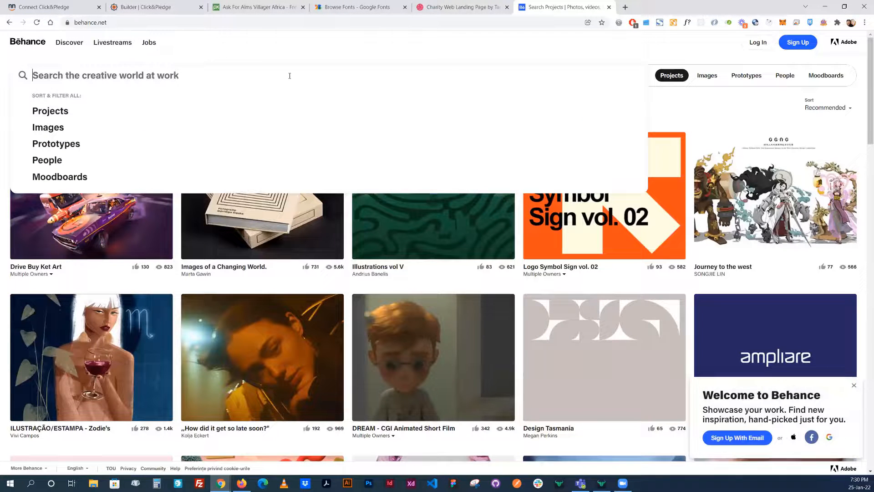
type("fundraise")
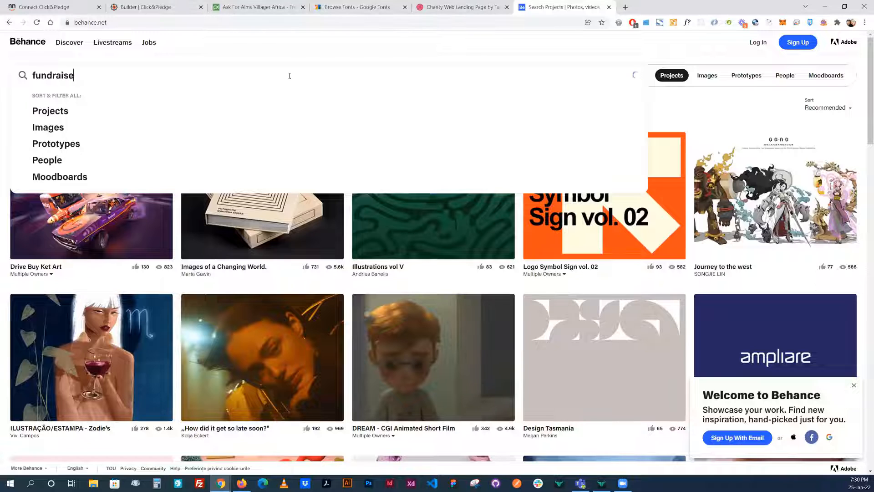
key("Return")
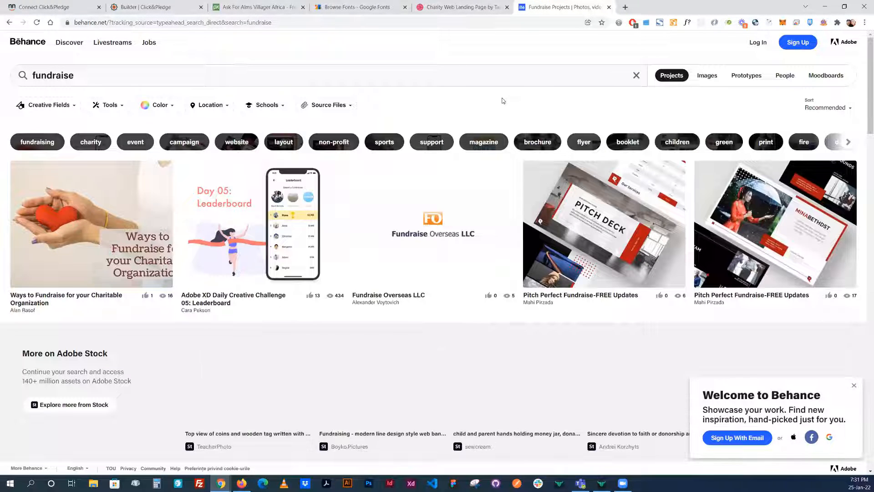
Examine the layout and colors of the Fundorex Charity & Fundraise Website Design project, and return to the campaign page builder
scroll(505, 103, "down", 4)
scroll(498, 103, "down", 1)
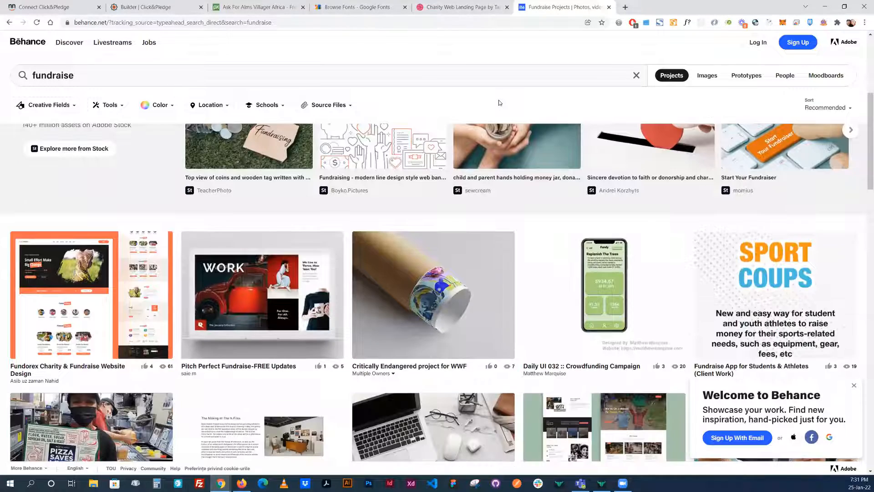
left_click(140, 273)
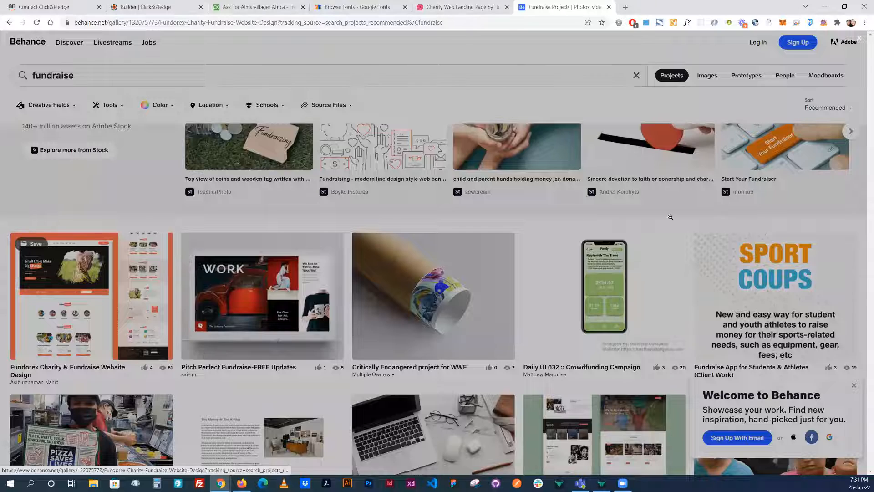
scroll(661, 198, "down", 10)
scroll(661, 198, "down", 8)
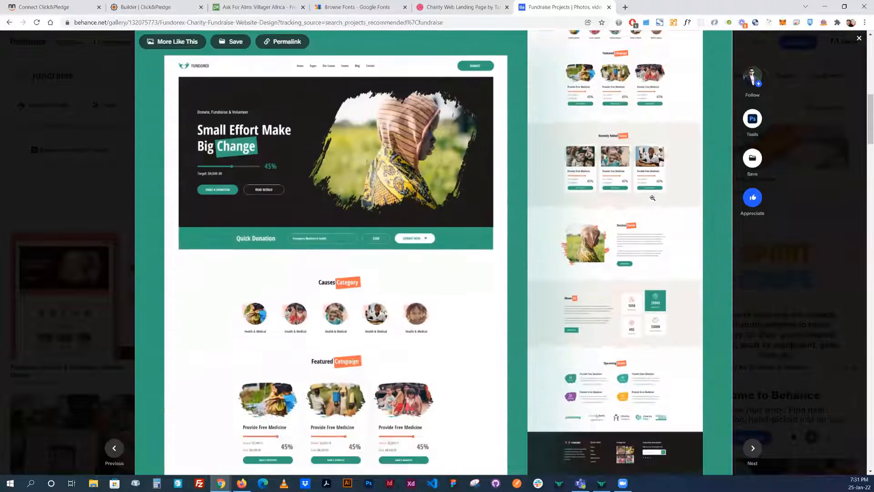
scroll(616, 202, "down", 10)
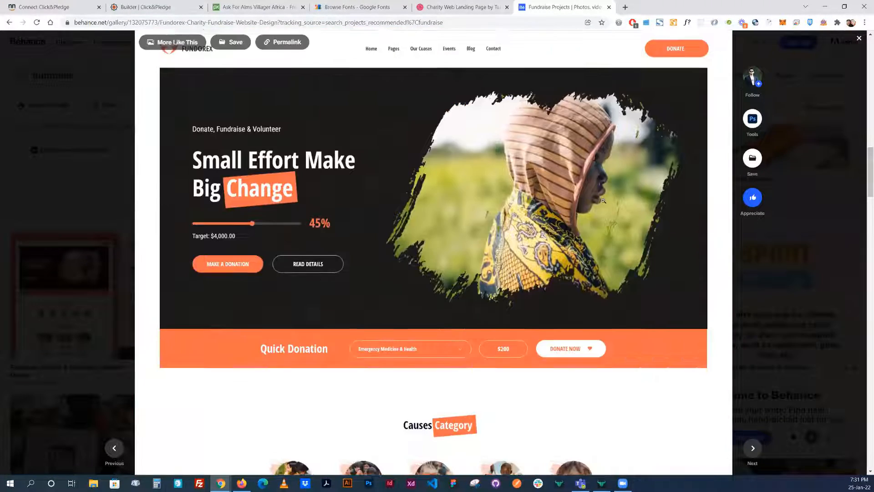
scroll(601, 268, "down", 5)
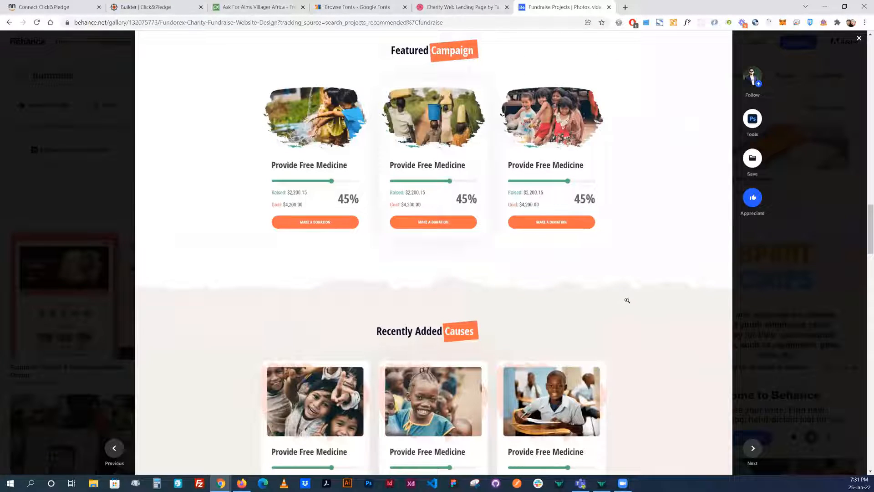
scroll(615, 295, "down", 10)
scroll(615, 296, "down", 15)
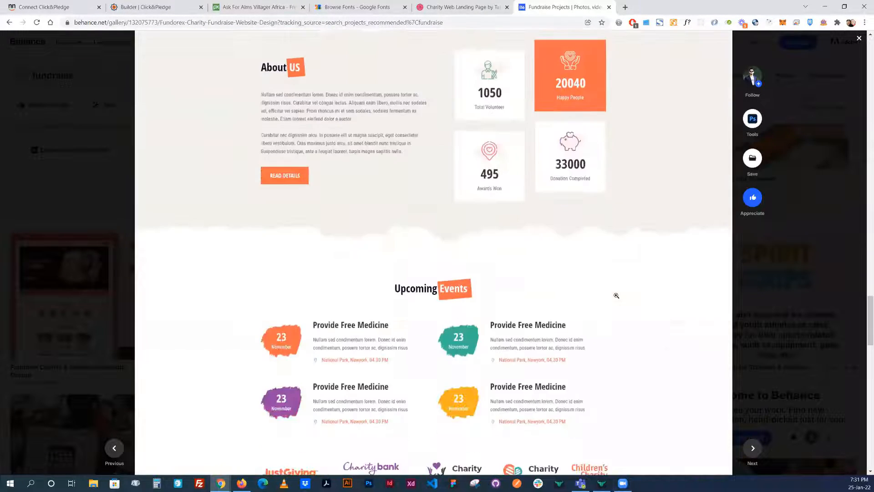
scroll(615, 295, "up", 15)
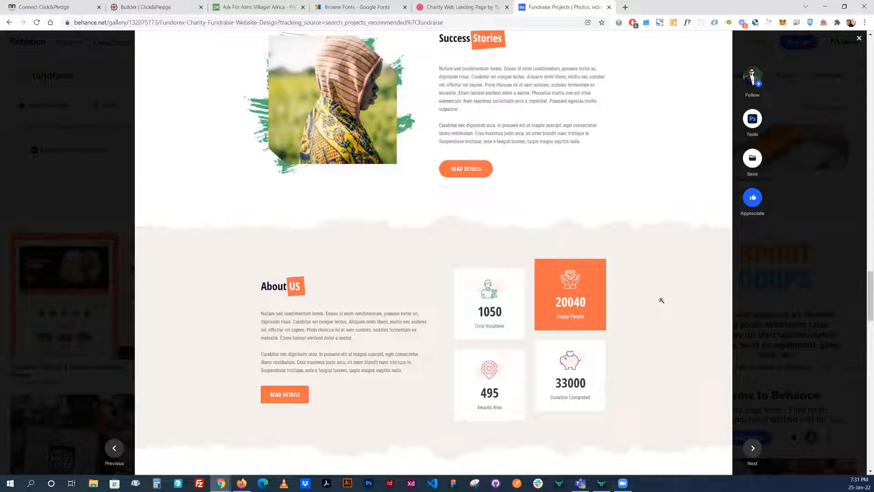
left_click(159, 10)
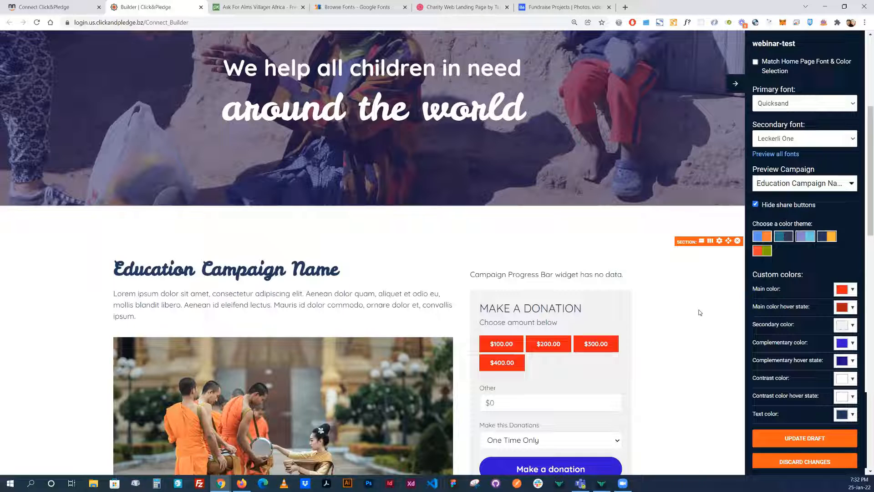
left_click(47, 7)
scroll(426, 264, "up", 10)
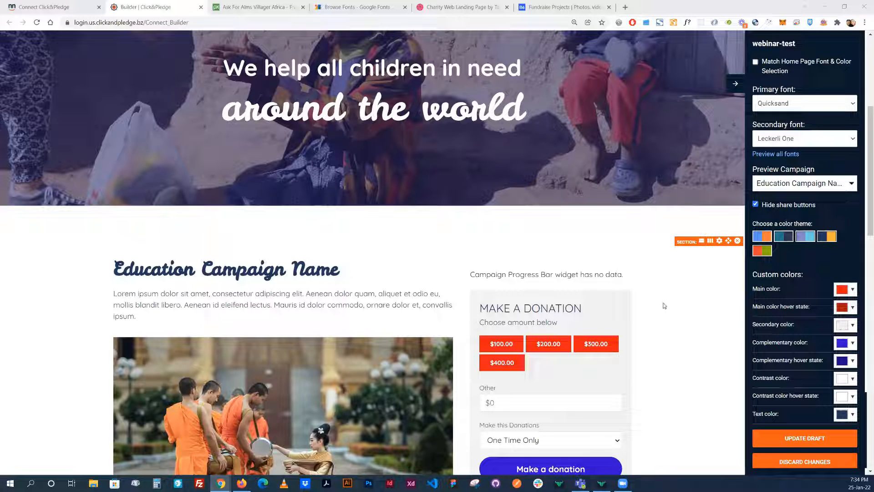
Collapse the campaign settings sidebar and delete the second banner section, the one with the street photo background
left_click(735, 87)
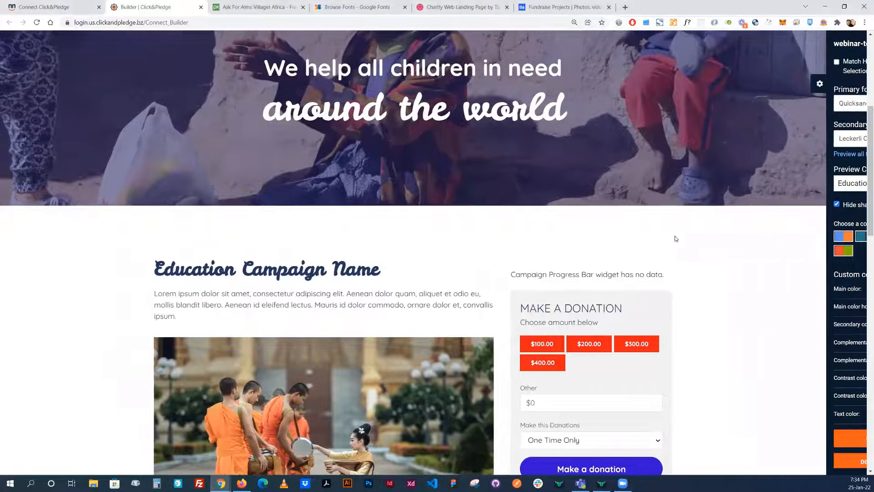
scroll(697, 256, "up", 4)
scroll(697, 256, "down", 1)
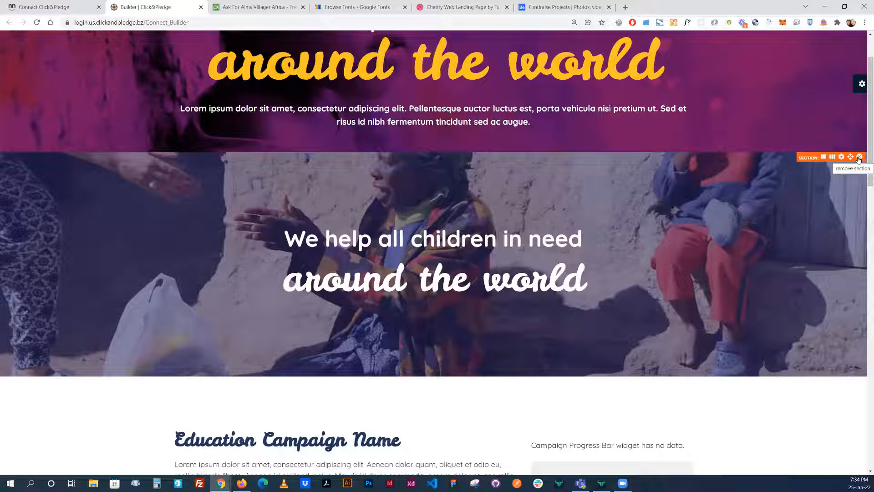
left_click(859, 157)
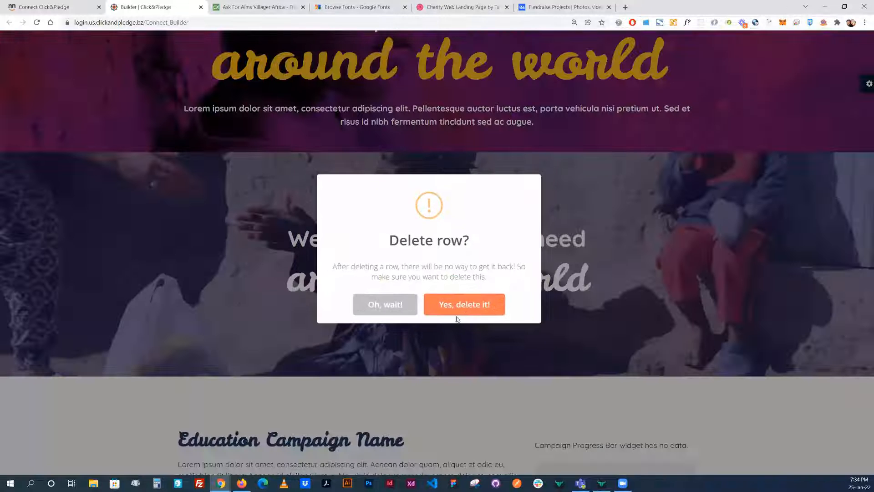
left_click(469, 306)
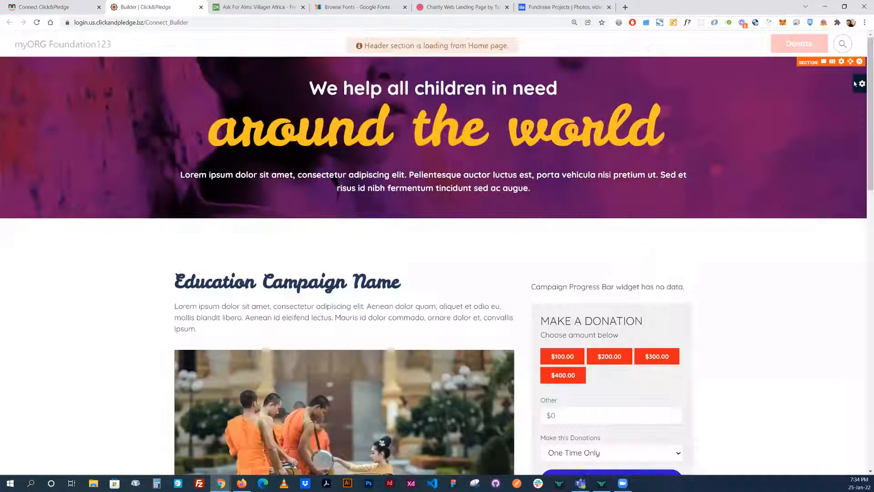
Delete the purple banner section with the "We help all children in need around the world" heading
left_click(859, 62)
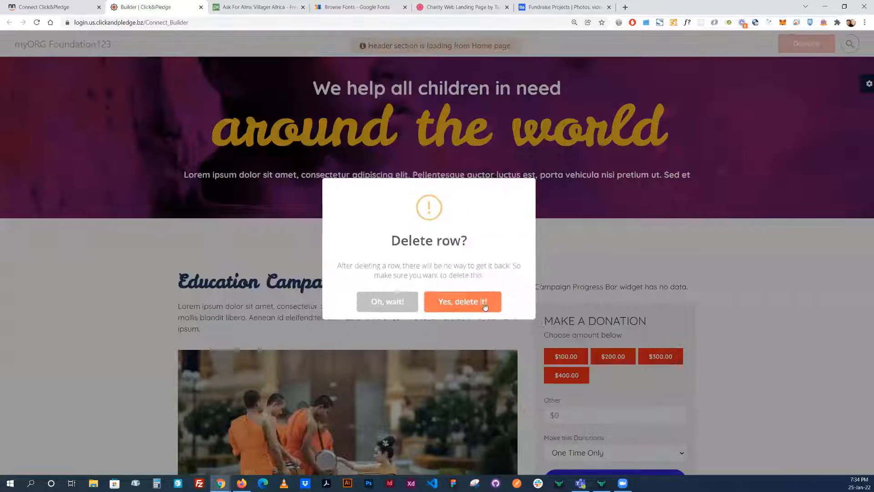
left_click(465, 304)
Move the new empty section from the end of the page to the top and widen its column to the full content width
scroll(424, 391, "down", 5)
scroll(424, 391, "down", 8)
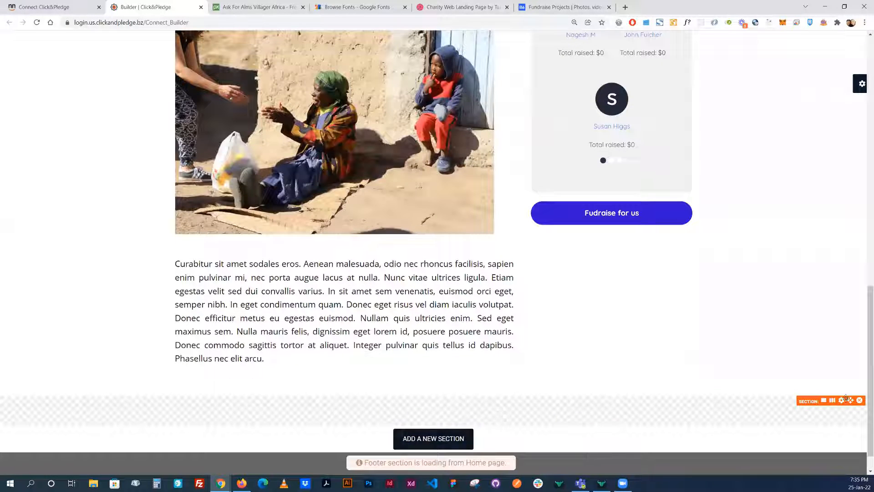
left_click_drag(850, 400, 820, 111)
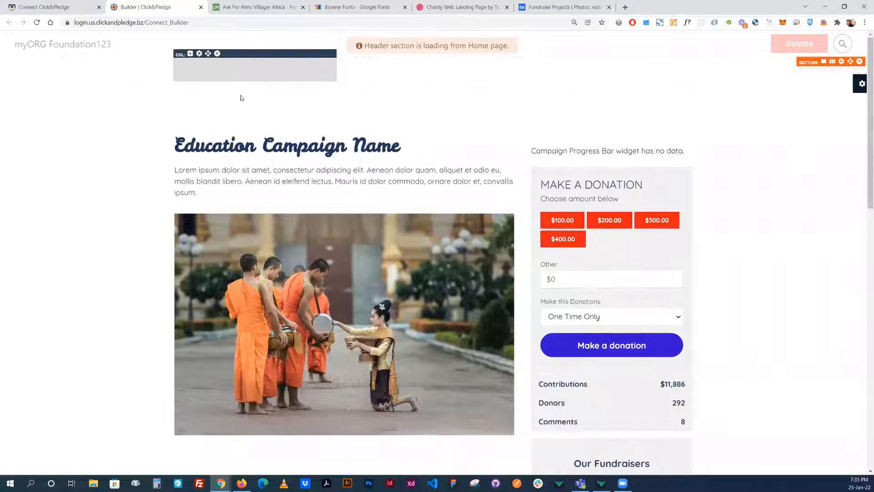
left_click(199, 53)
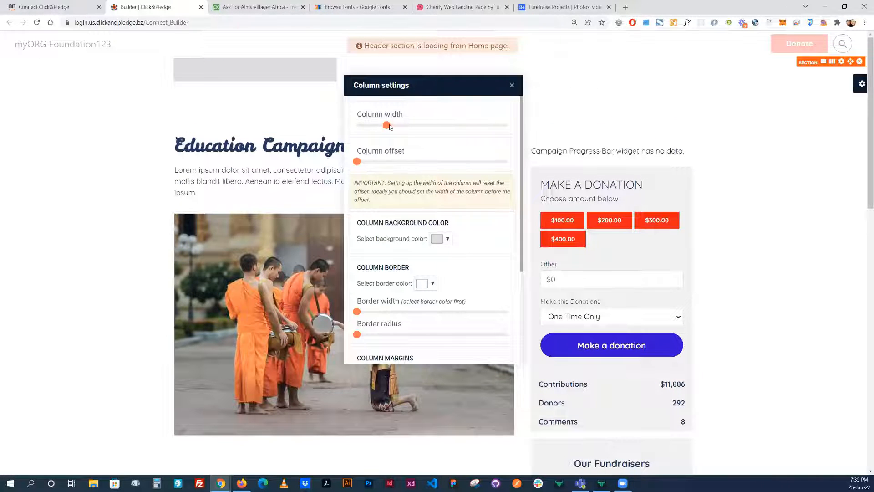
left_click_drag(387, 125, 491, 126)
left_click(511, 86)
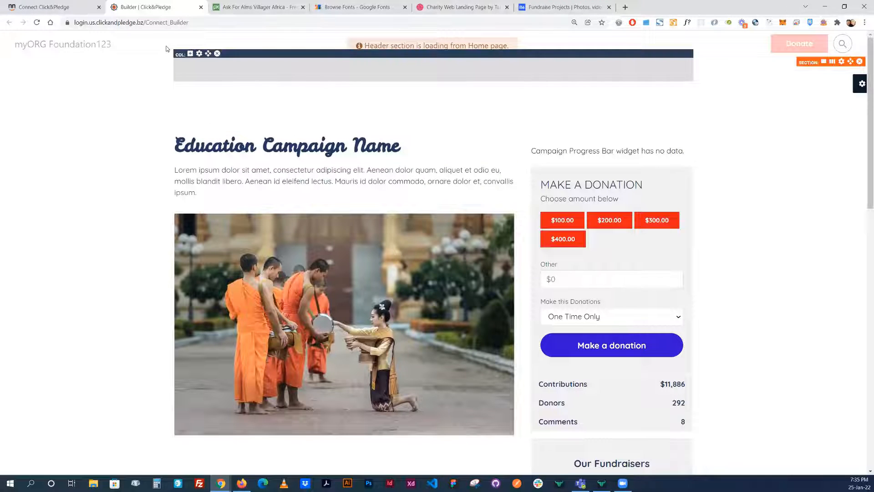
Add an Image widget to the empty full-width column at the top of the page
left_click(190, 53)
scroll(399, 201, "down", 4)
scroll(401, 203, "up", 3)
scroll(402, 200, "up", 1)
scroll(403, 207, "down", 3)
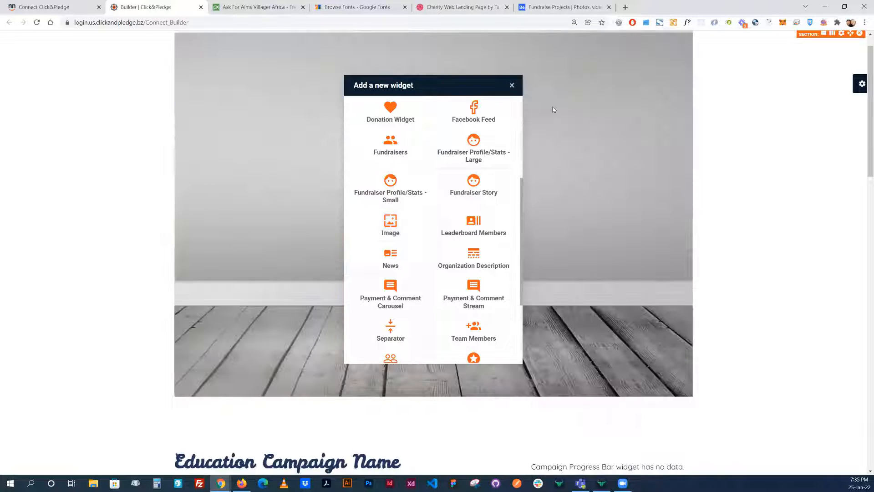
left_click(554, 110)
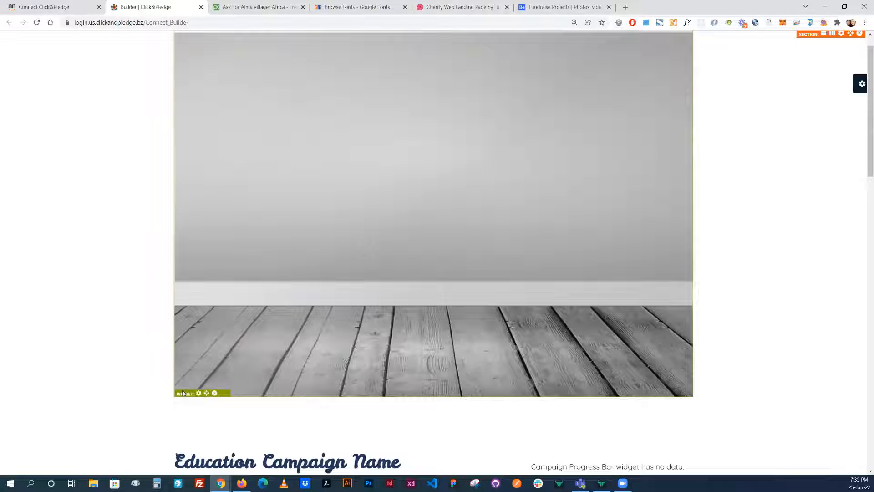
Replace the Image widget's placeholder with ask-for-alms-1742502_1920.jpg from the pres-images folder on the Desktop
left_click(199, 393)
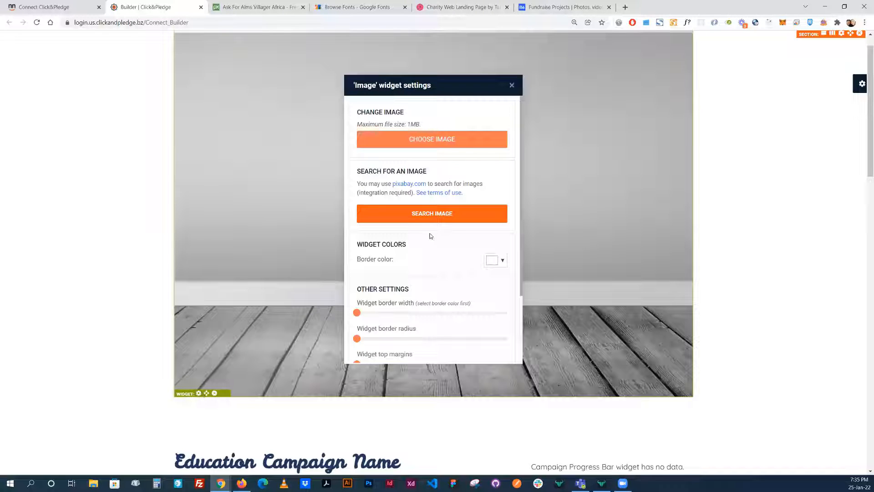
left_click(455, 142)
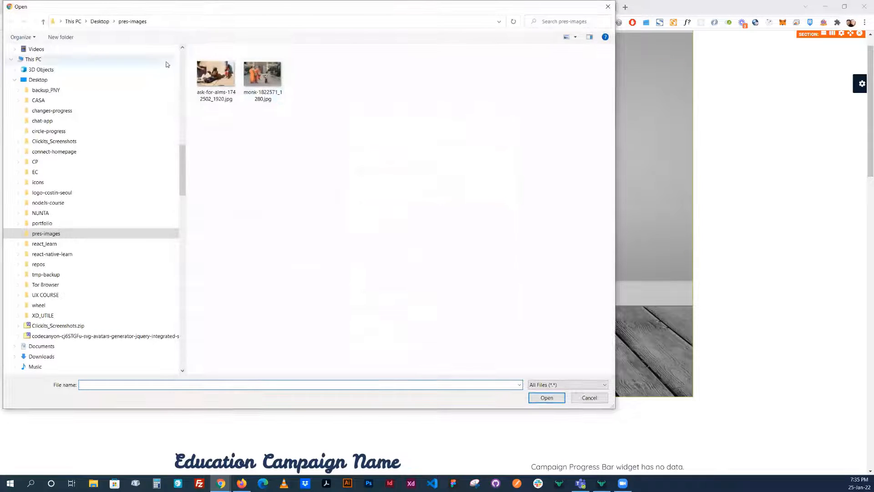
left_click(106, 25)
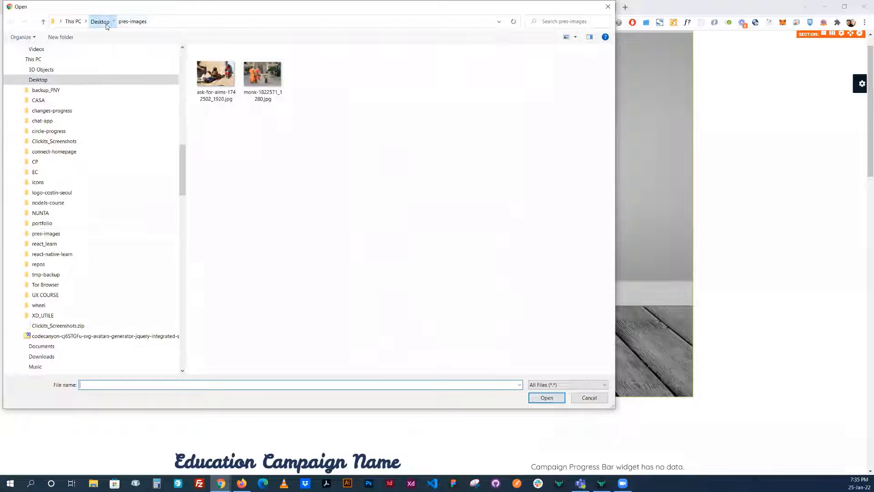
scroll(466, 288, "down", 2)
scroll(466, 288, "up", 2)
scroll(466, 288, "down", 2)
scroll(466, 288, "up", 2)
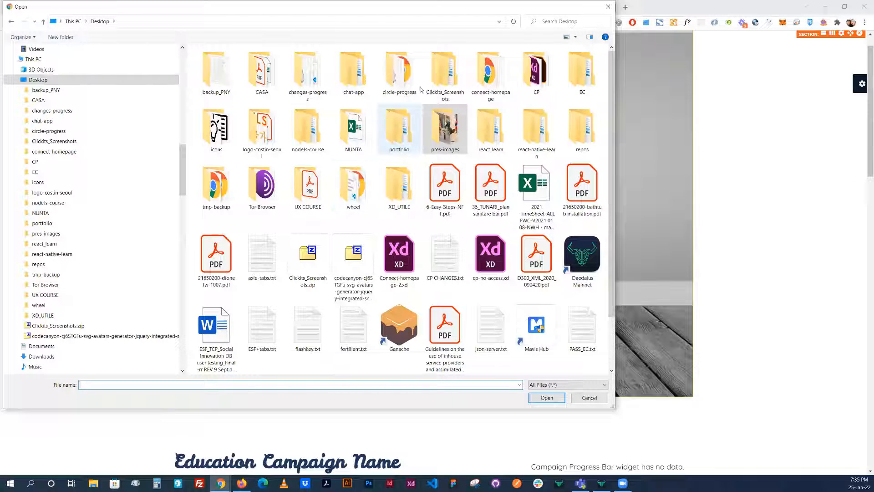
double_click(439, 132)
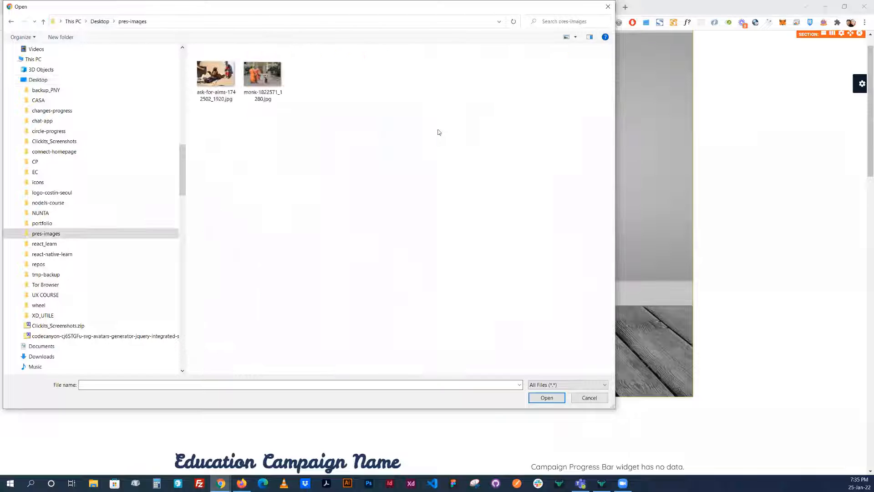
double_click(215, 75)
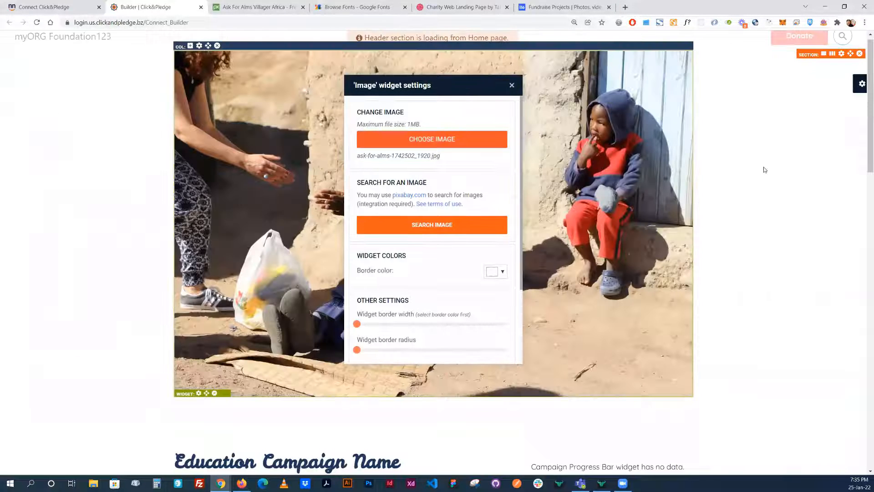
left_click(763, 167)
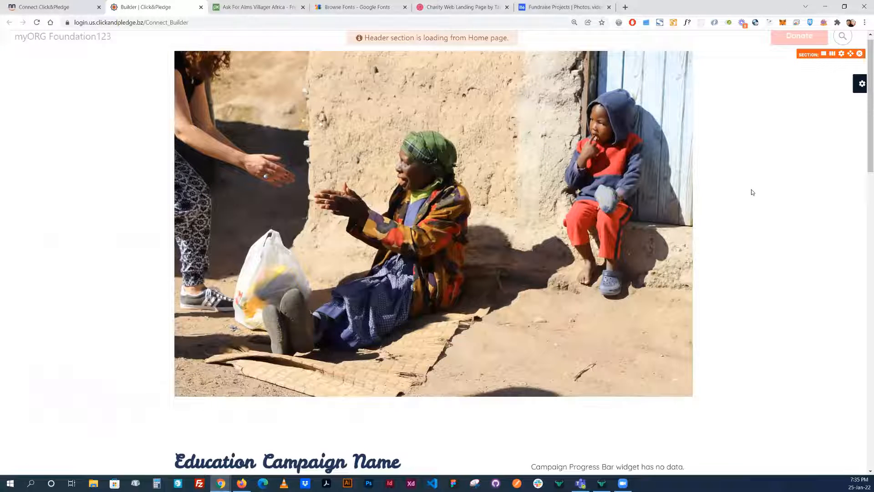
Preview the page at iPhone 12 Pro size, and return to the desktop view
scroll(733, 207, "up", 1)
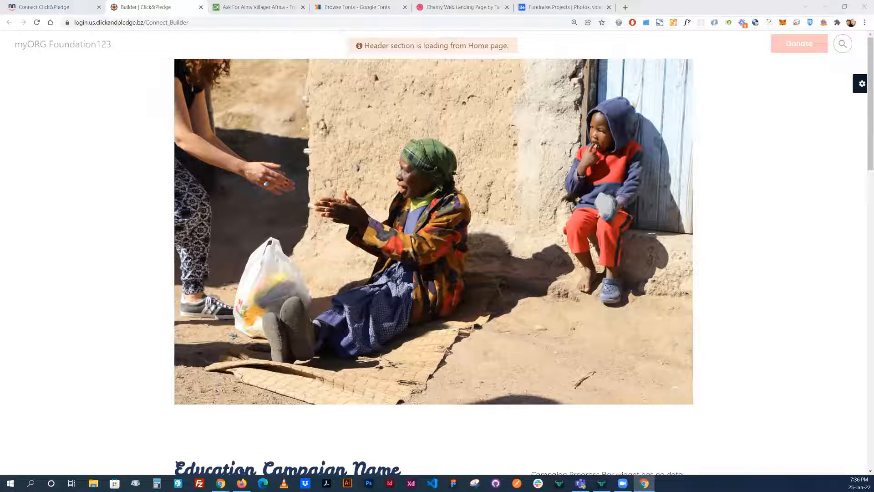
key("ctrl+shift+m")
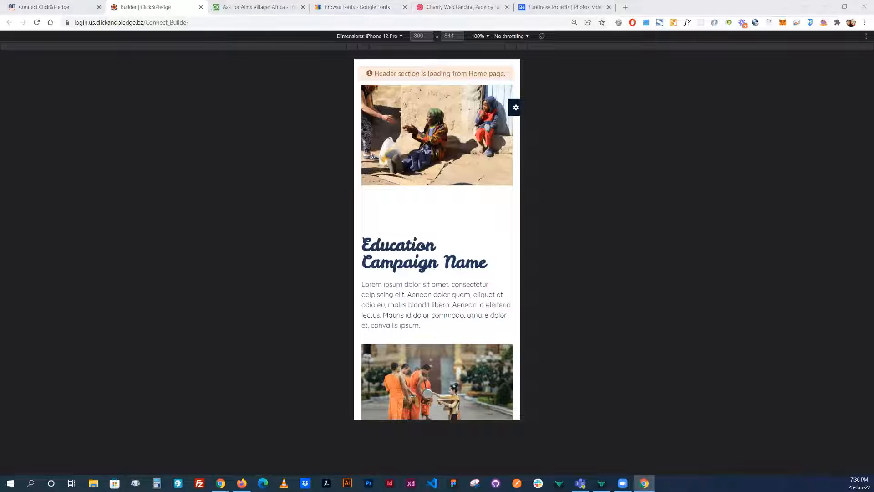
key("ctrl+shift+m")
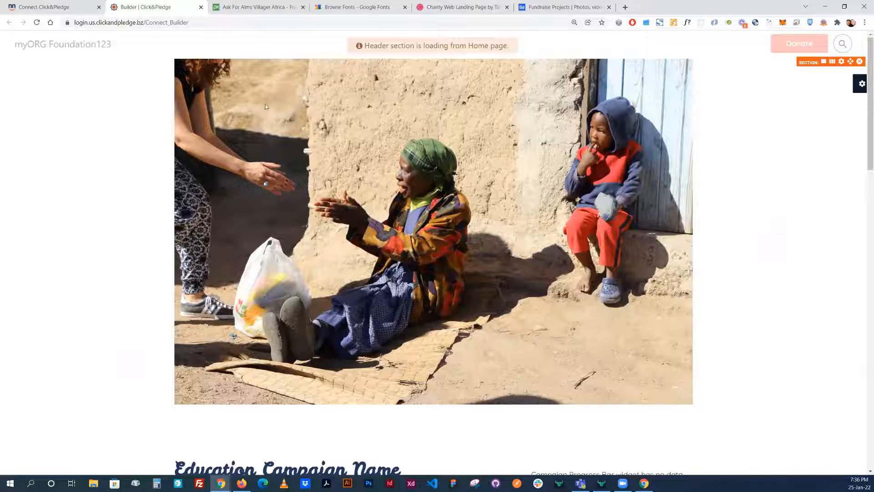
Try a narrower column width for the column holding the large top image
left_click(199, 54)
mouse_move(509, 126)
left_mouse_down()
mouse_move(430, 127)
mouse_move(503, 128)
left_mouse_up()
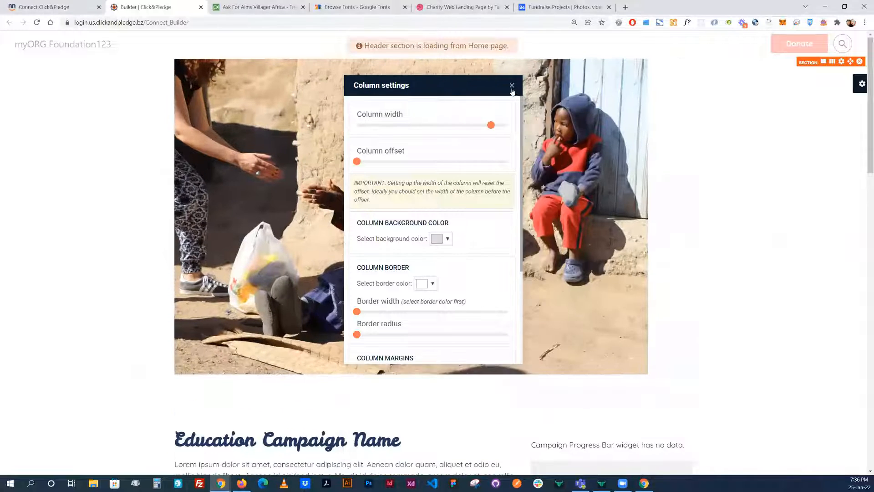
left_click(511, 86)
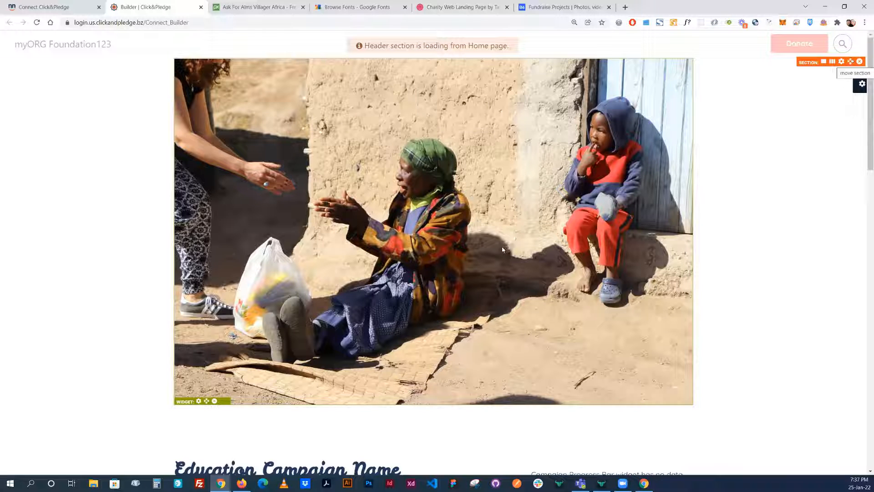
Move the large top image widget into the Education Campaign Name column, directly below the photo of the monks
scroll(280, 276, "down", 1)
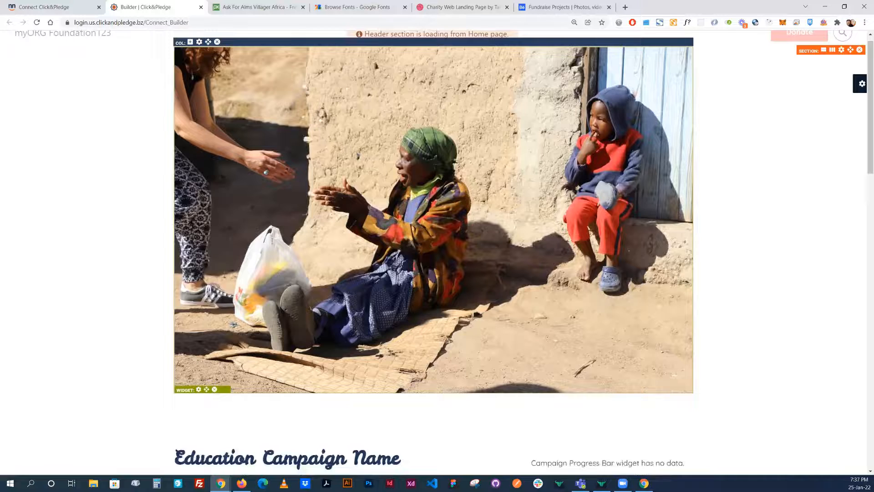
scroll(280, 276, "down", 6)
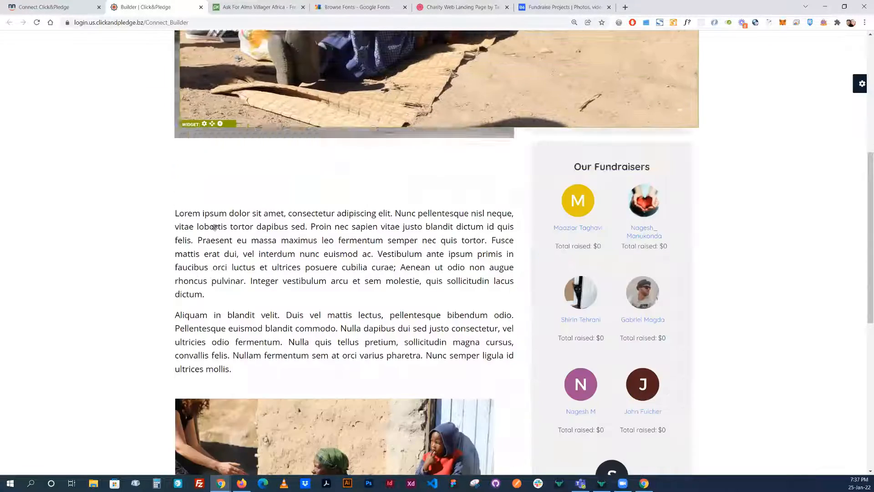
left_click_drag(214, 227, 339, 327)
scroll(292, 301, "up", 3)
scroll(255, 284, "down", 4)
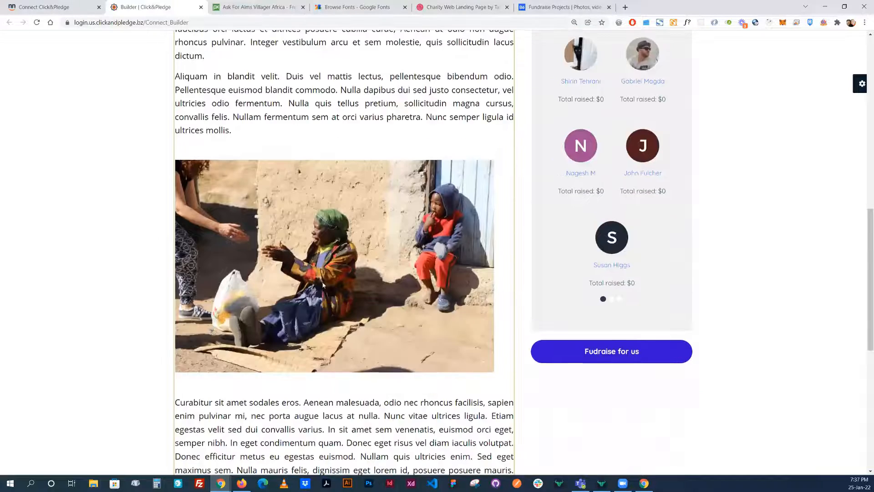
scroll(322, 286, "down", 8)
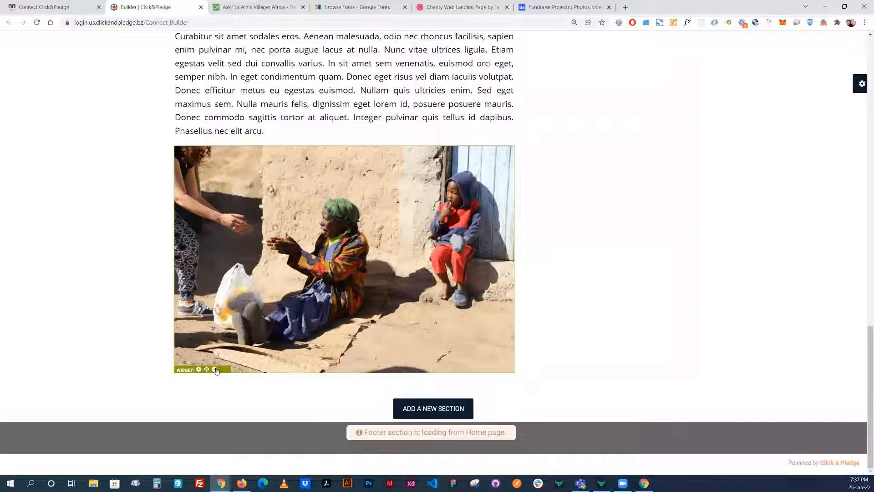
left_click_drag(207, 369, 276, 128)
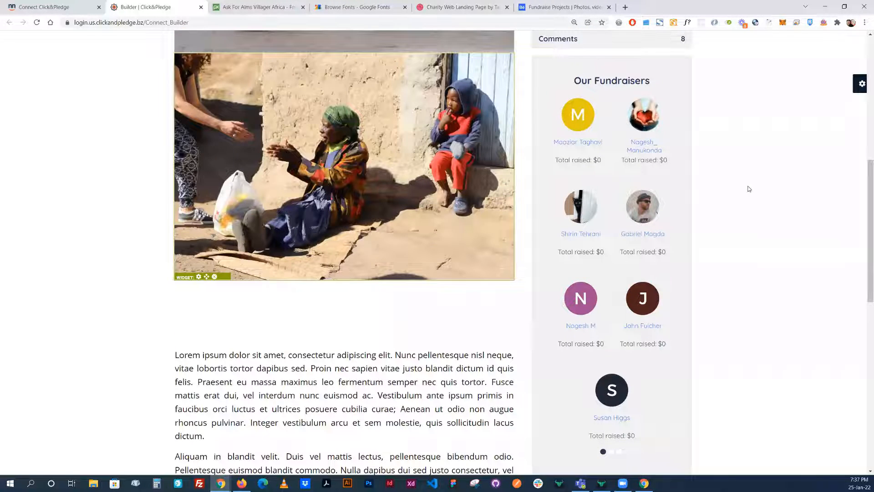
Delete the image widget showing the monks in orange robes
scroll(748, 189, "up", 7)
scroll(239, 114, "up", 3)
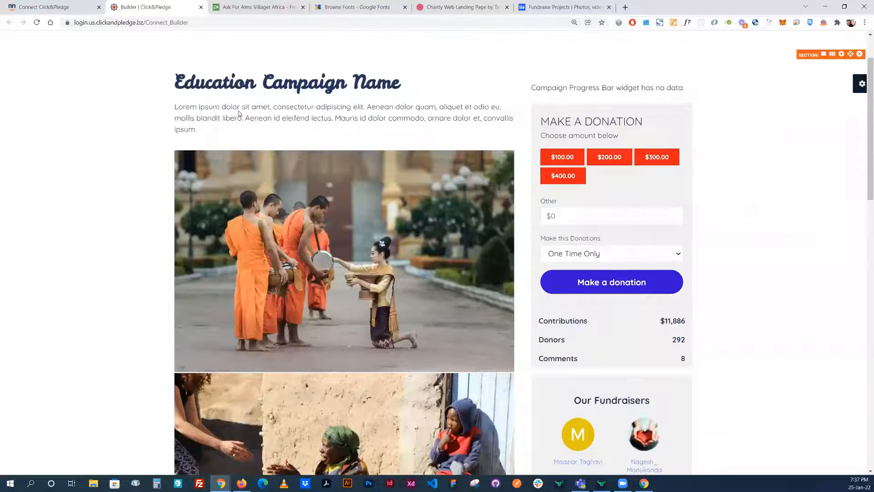
scroll(239, 114, "down", 3)
left_click(215, 262)
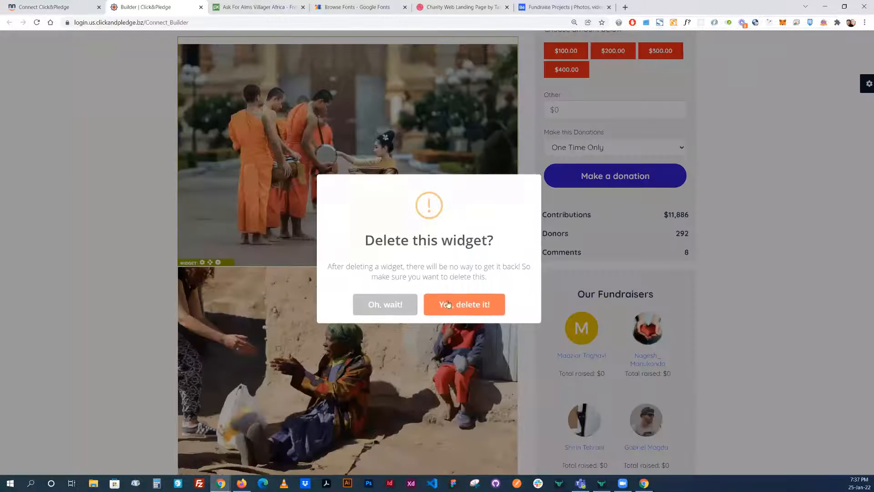
left_click(445, 302)
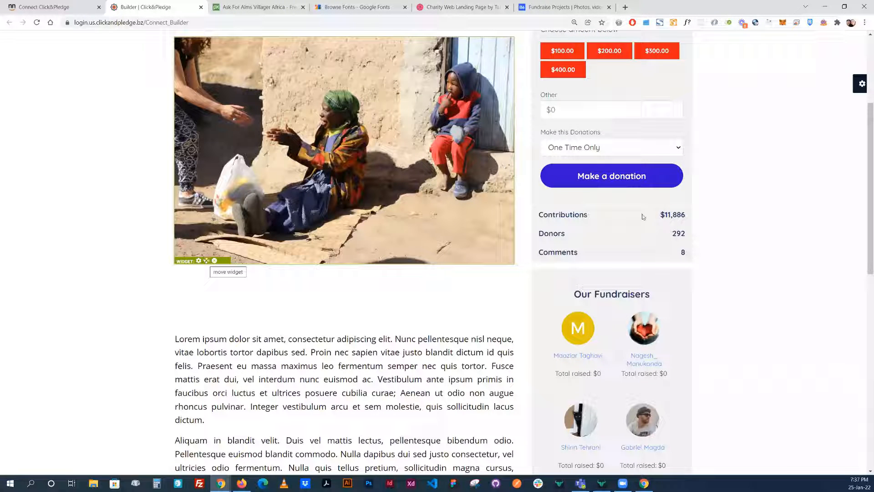
Move the donation form column in front of the Education Campaign Name column, and check the rearranged layout
scroll(774, 177, "up", 4)
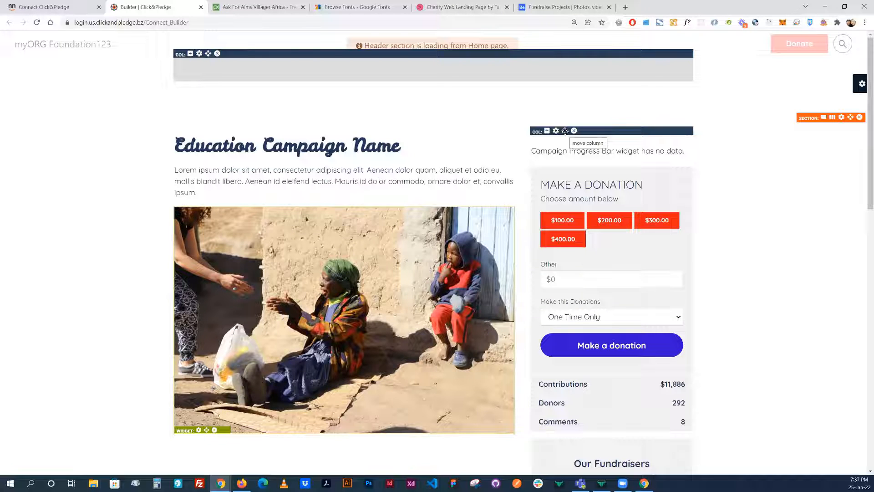
left_click_drag(564, 131, 440, 290)
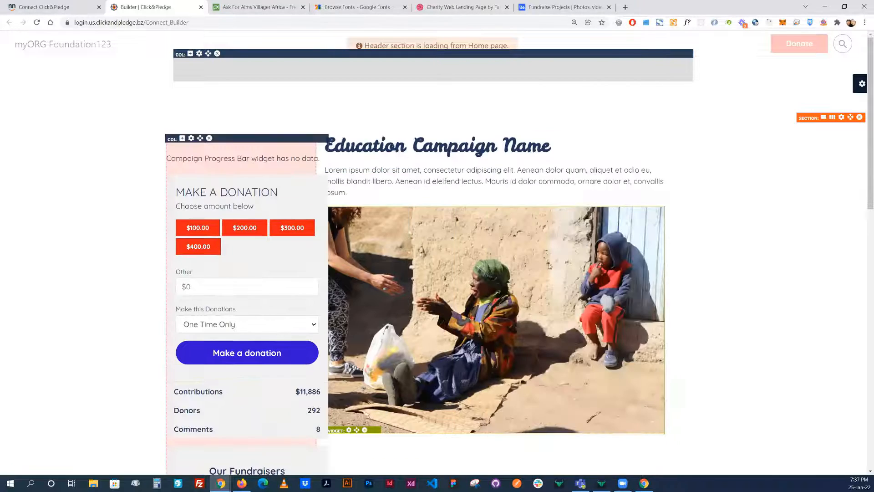
scroll(237, 282, "down", 1)
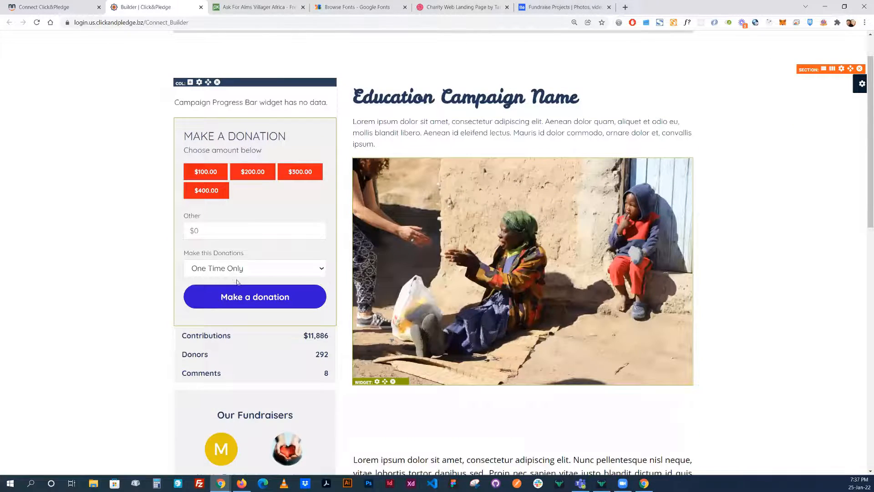
scroll(237, 283, "down", 8)
scroll(541, 240, "up", 9)
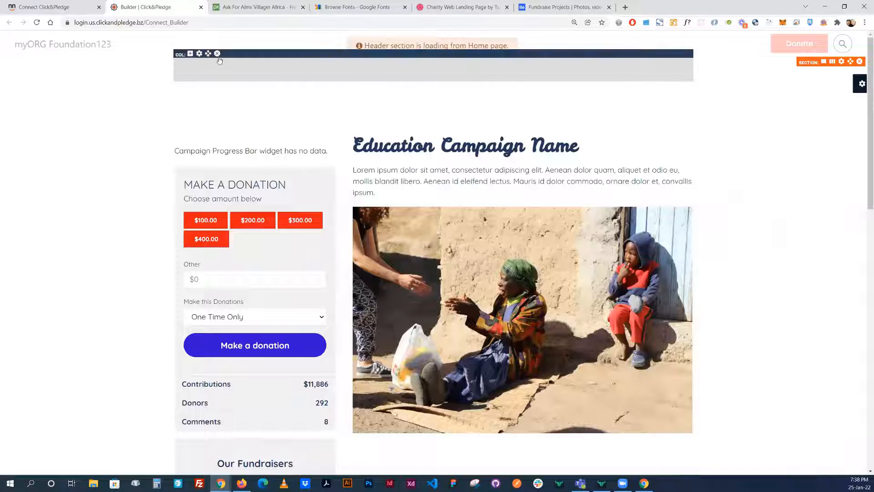
Delete the empty section at the top of the page and add a new section at the end
left_click(859, 61)
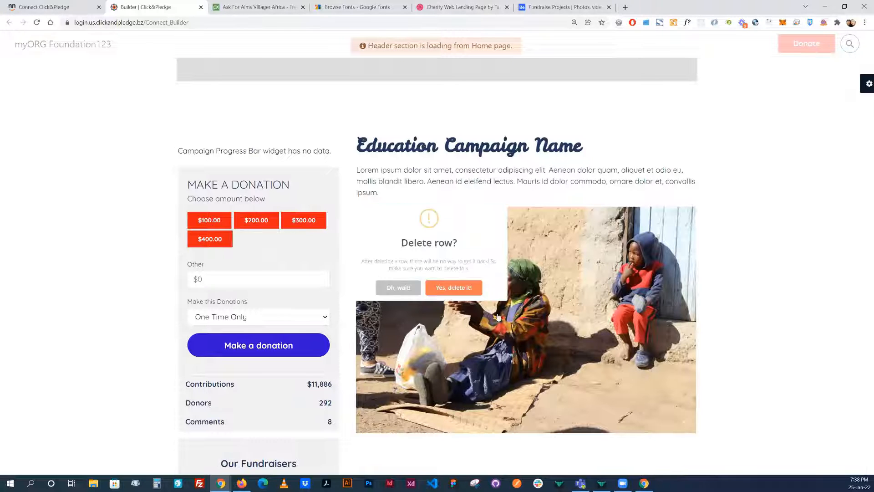
left_click(474, 305)
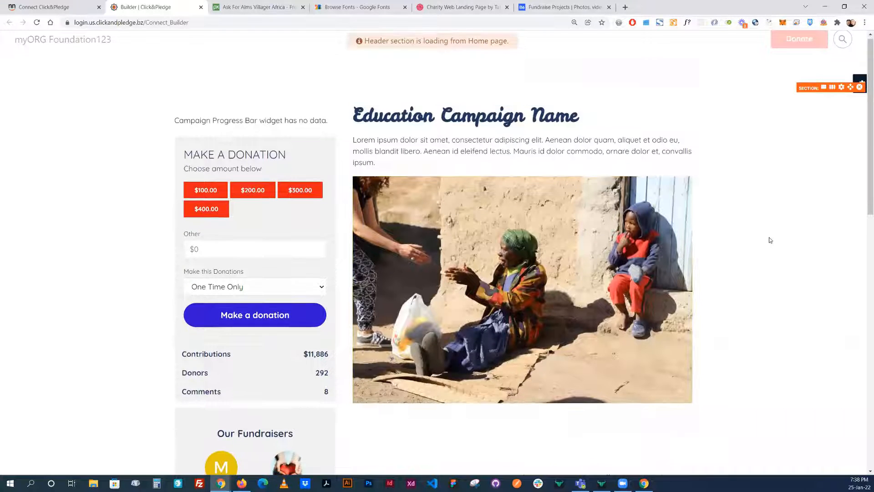
scroll(770, 240, "down", 10)
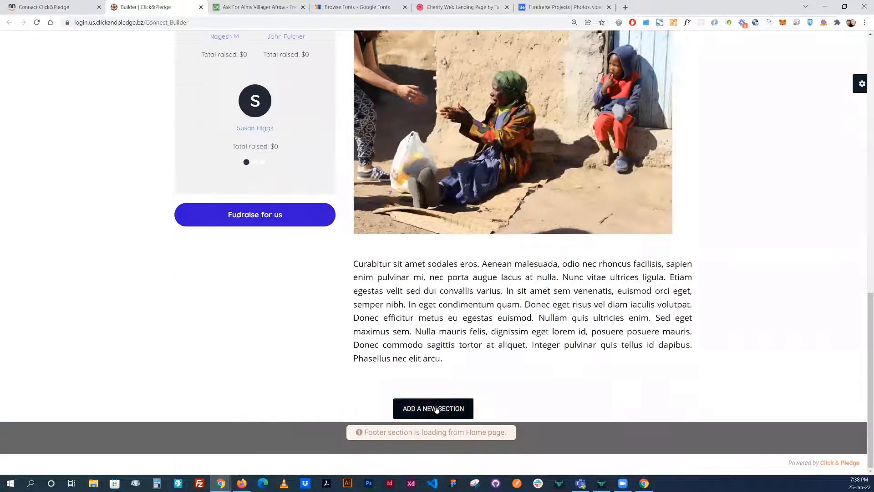
left_click(436, 409)
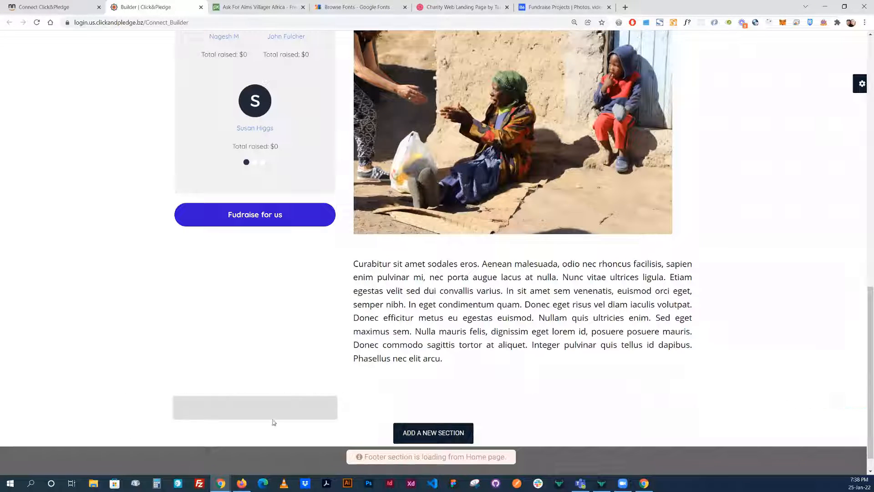
Widen the gray column in the new section at the end of the page to the maximum column width
left_click(201, 397)
left_click_drag(386, 125, 505, 124)
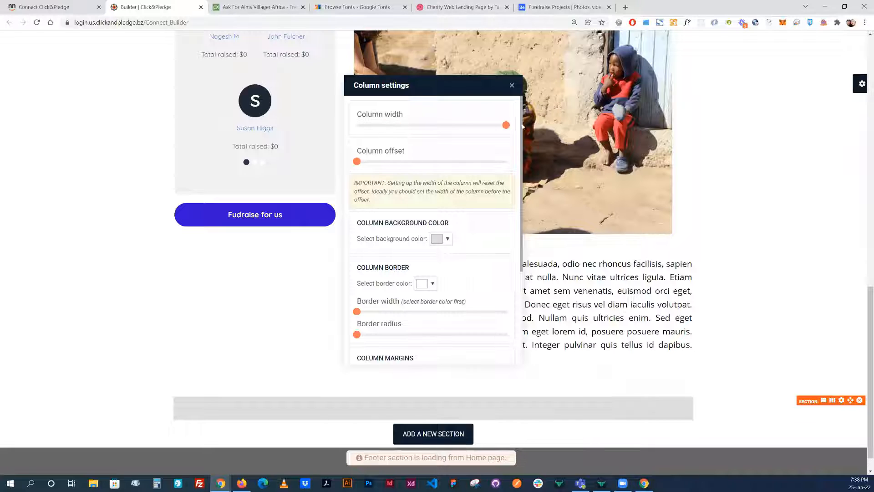
left_click(511, 86)
Move the section with the gray column to the top of the page and delete it
left_click_drag(850, 400, 799, 84)
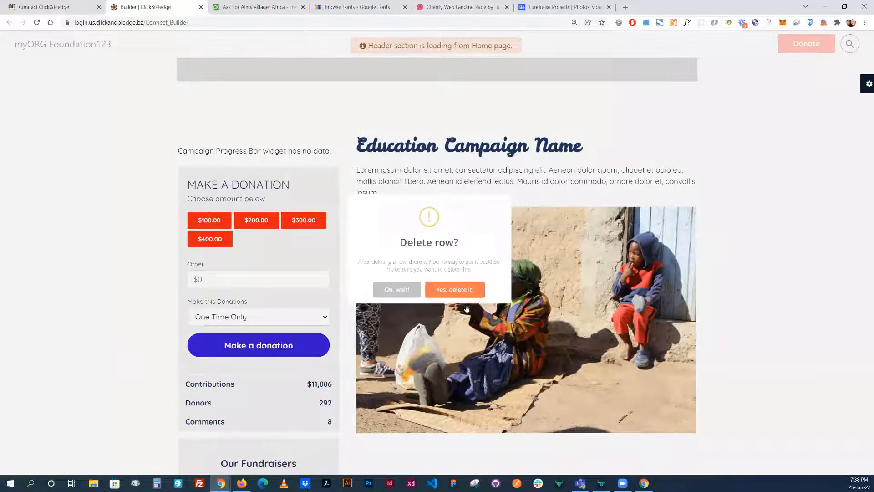
left_click(464, 305)
Add a new section at the end of the page and set its background image to ask-for-alms-1742502_1920.jpg
scroll(710, 314, "down", 10)
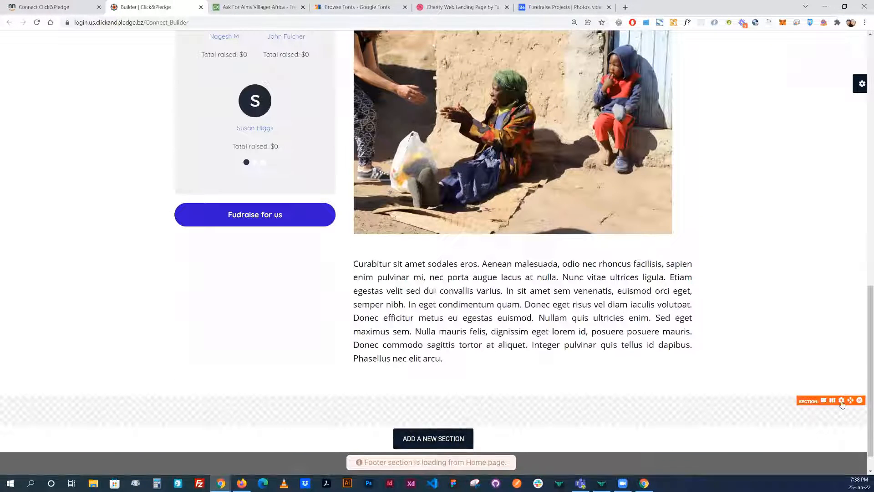
left_click(841, 400)
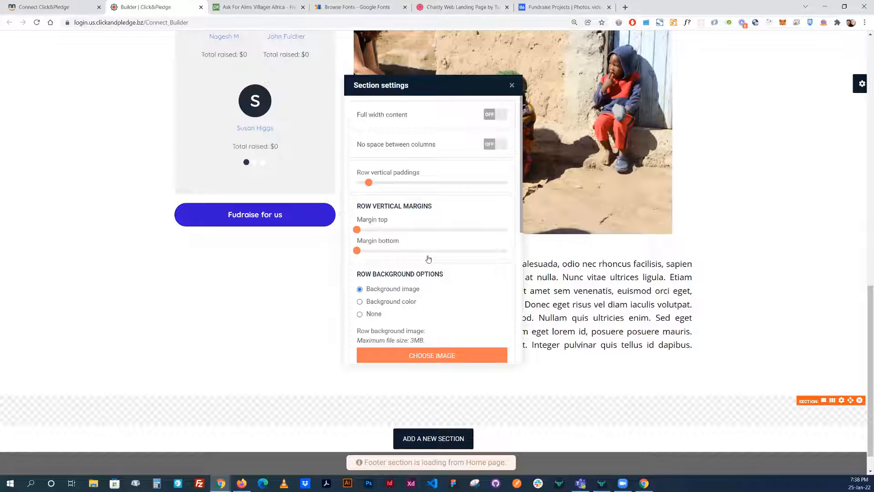
left_click(432, 355)
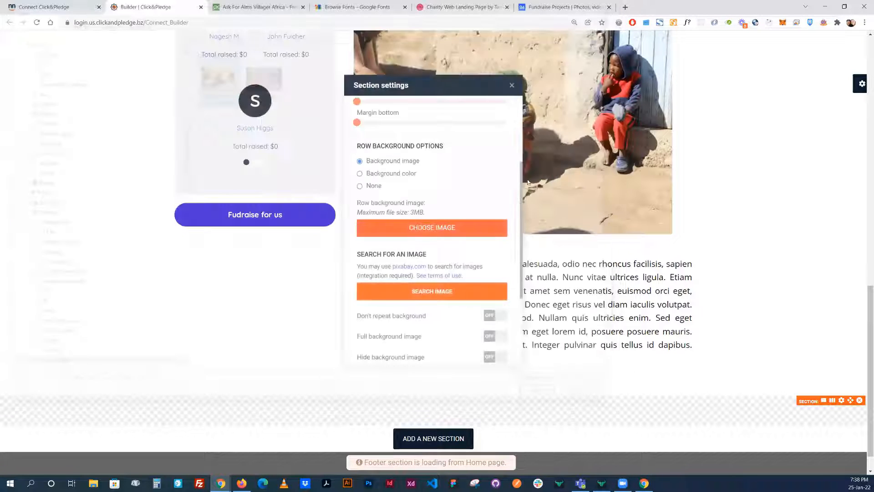
scroll(460, 242, "down", 3)
scroll(459, 241, "up", 5)
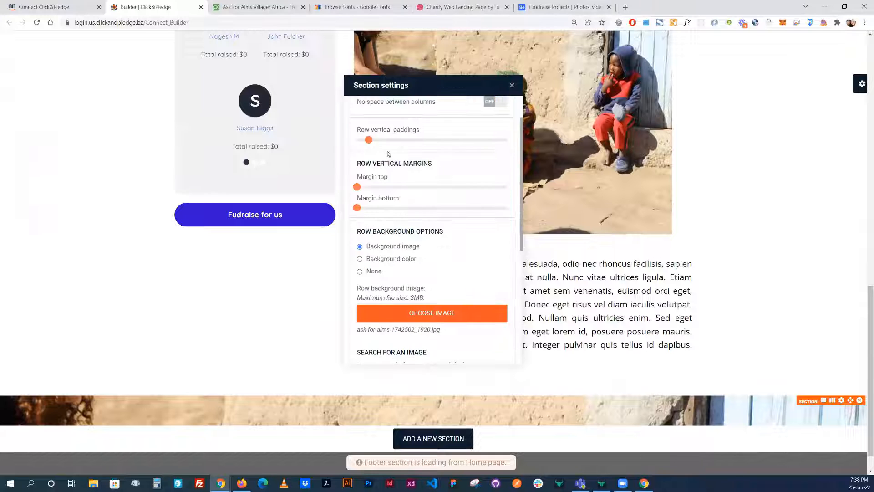
Raise the section's row vertical paddings to about mid-range and enable Don't repeat background and Full background image
left_click_drag(419, 140, 434, 145)
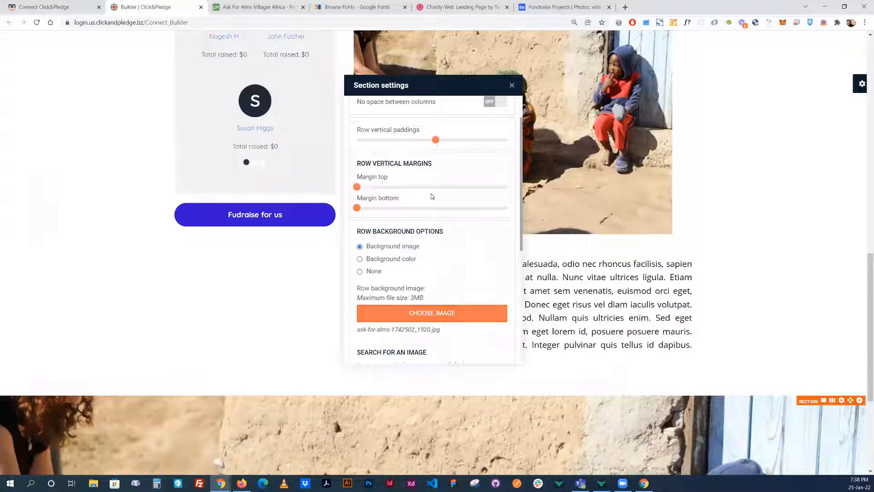
scroll(433, 196, "down", 5)
left_click(495, 190)
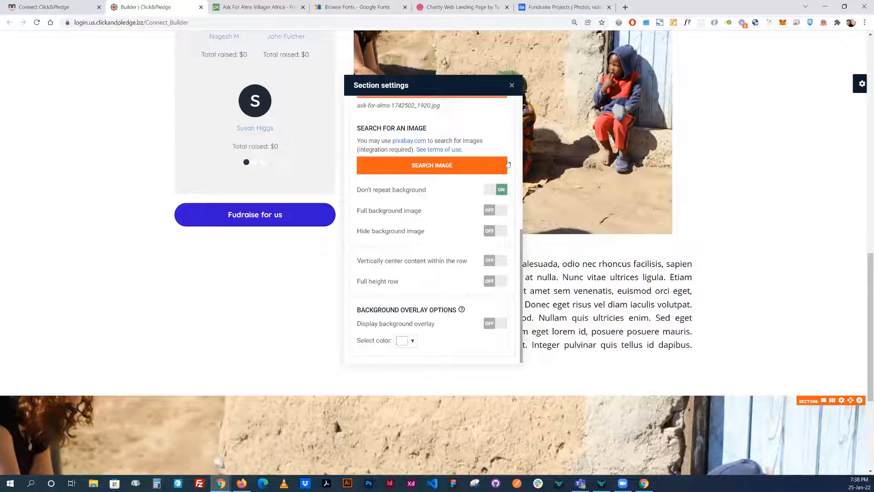
left_click(495, 210)
left_click(511, 86)
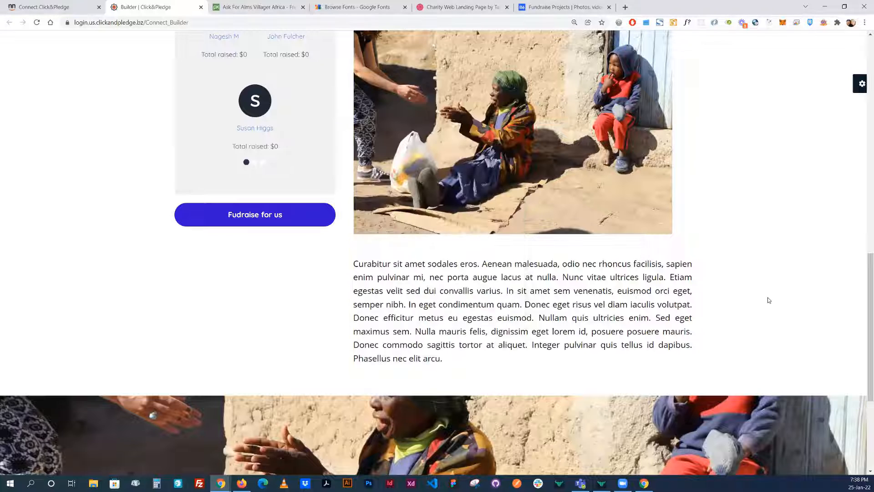
Move the section with the photo background to the top of the page, above the Education Campaign Name section
scroll(728, 323, "down", 3)
scroll(814, 338, "up", 1)
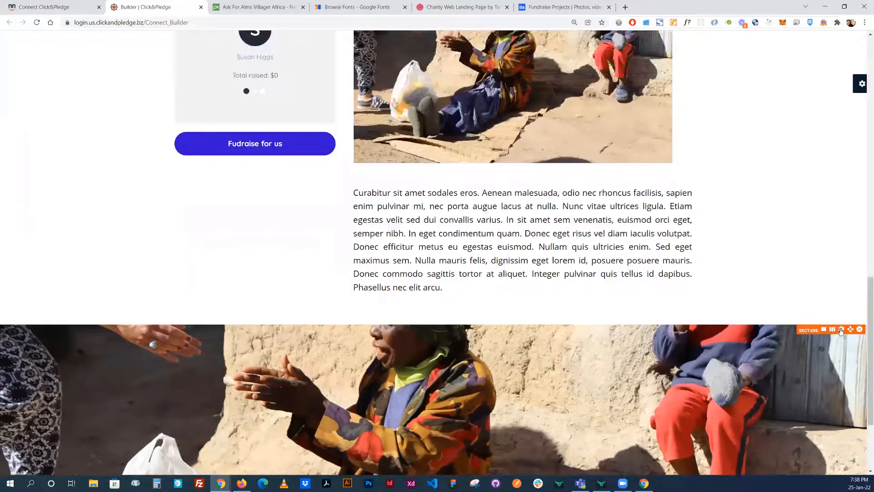
left_click_drag(850, 330, 834, 80)
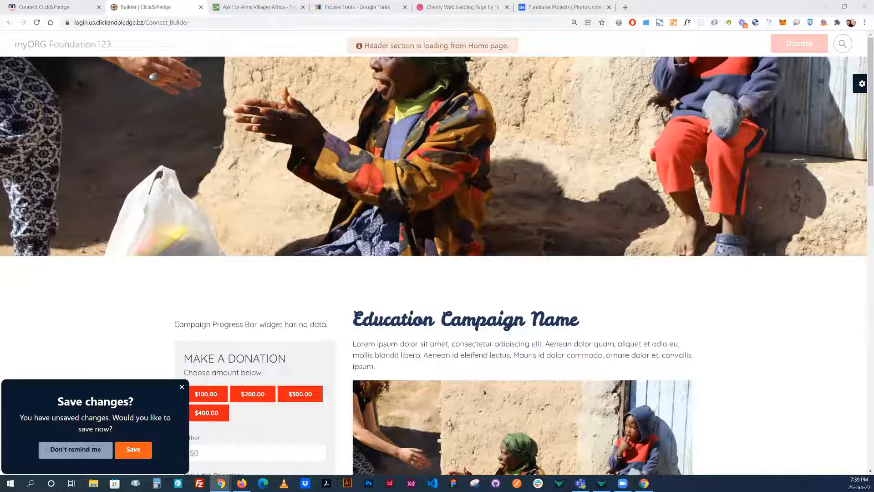
Switch to the YouTube window and open "The Spring - The charity: water story" from the charity search results
left_click_drag(0, 71, 364, 1)
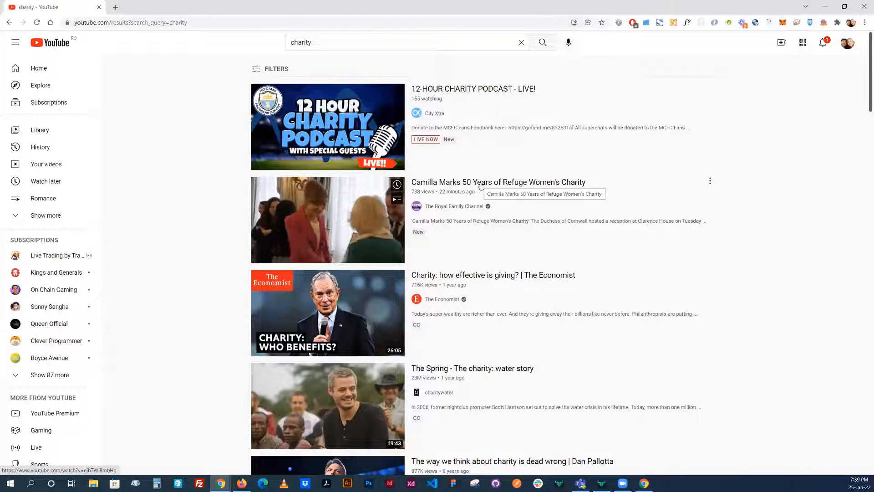
scroll(492, 195, "down", 3)
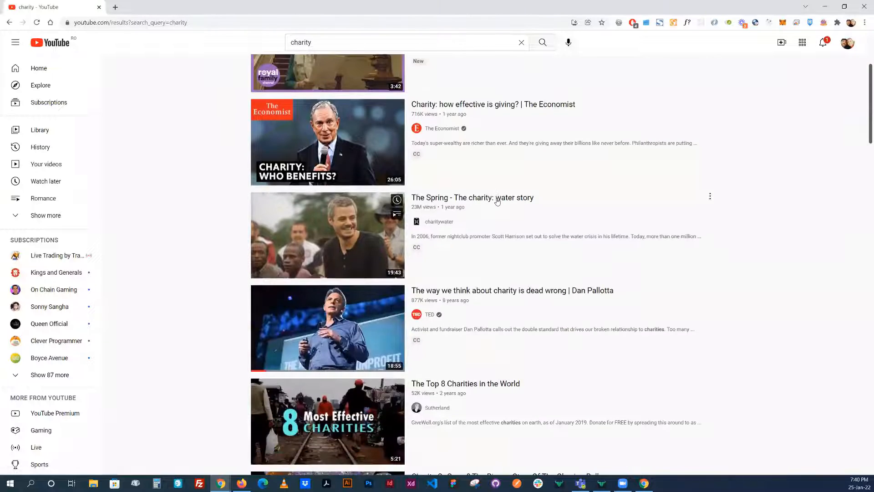
left_click(579, 236)
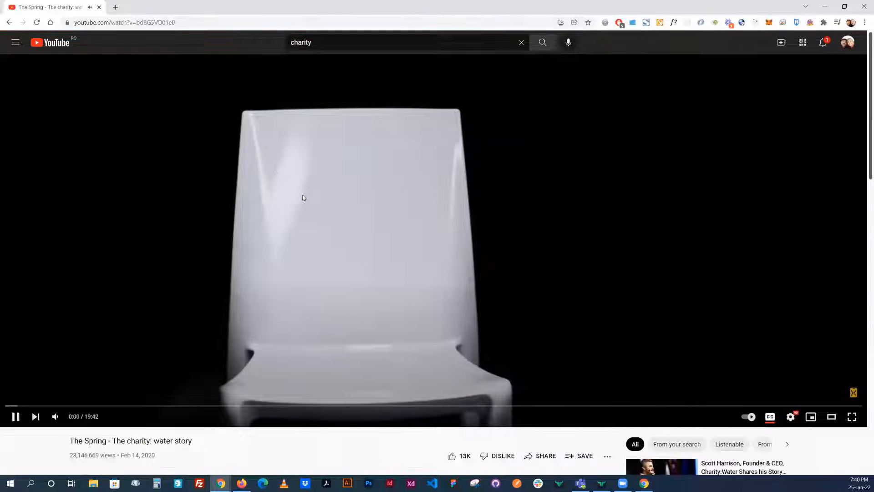
Pause the video, copy its URL and return to the page builder
left_click(300, 195)
key("ctrl+l")
key("ctrl+c")
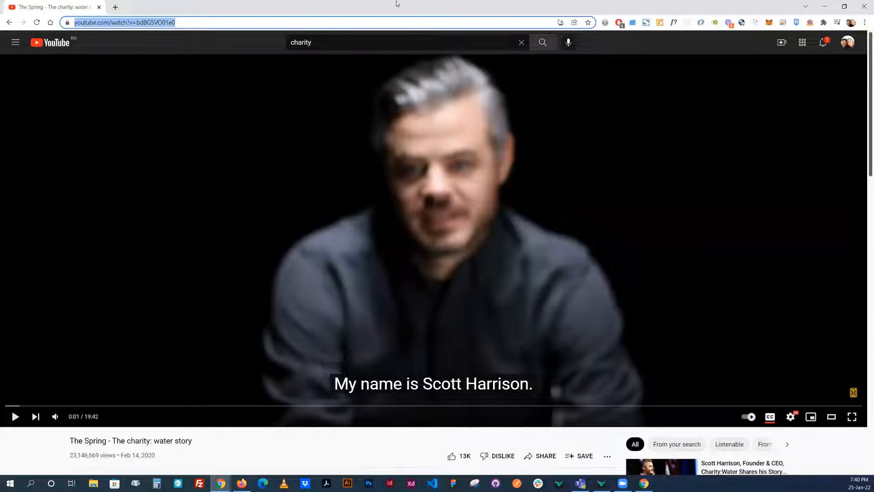
left_click(824, 6)
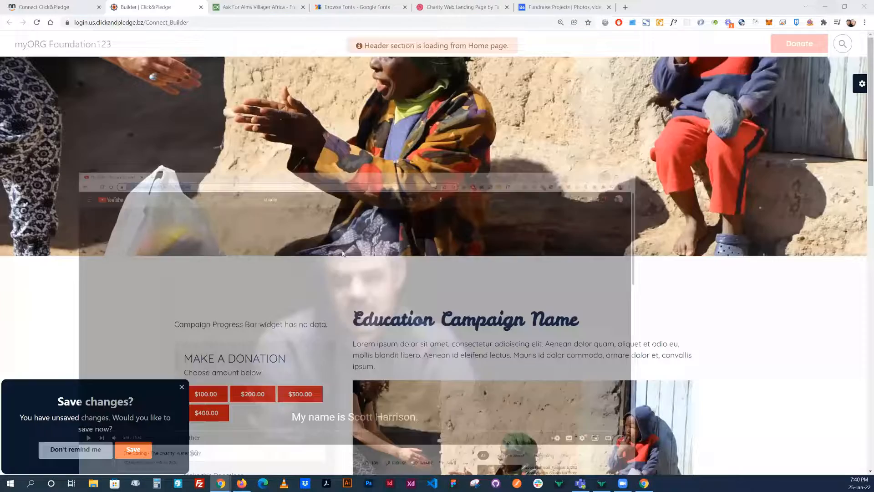
Examine the text and images in the Education Campaign Name column and the text editor's extra options
scroll(673, 295, "down", 2)
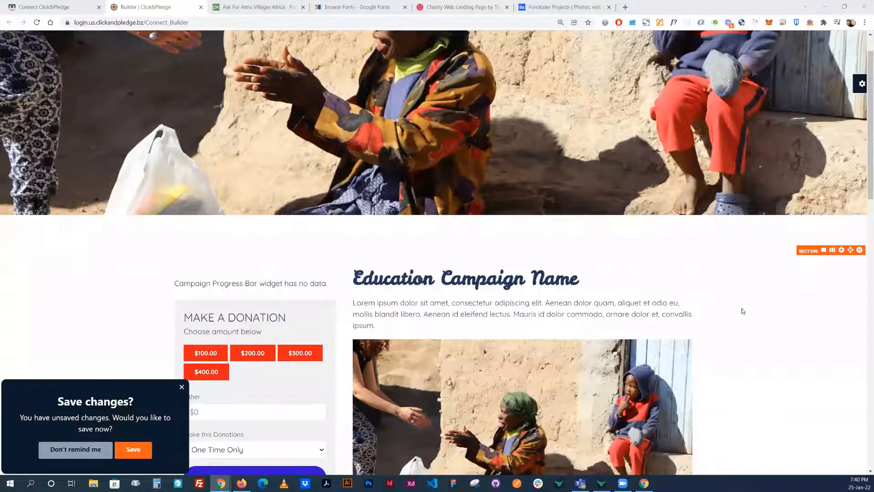
scroll(527, 257, "down", 5)
scroll(527, 256, "down", 5)
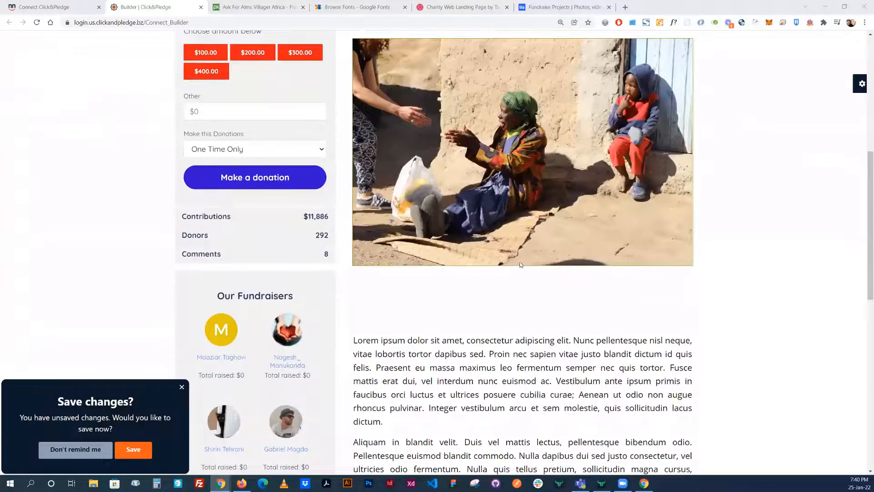
scroll(463, 264, "up", 5)
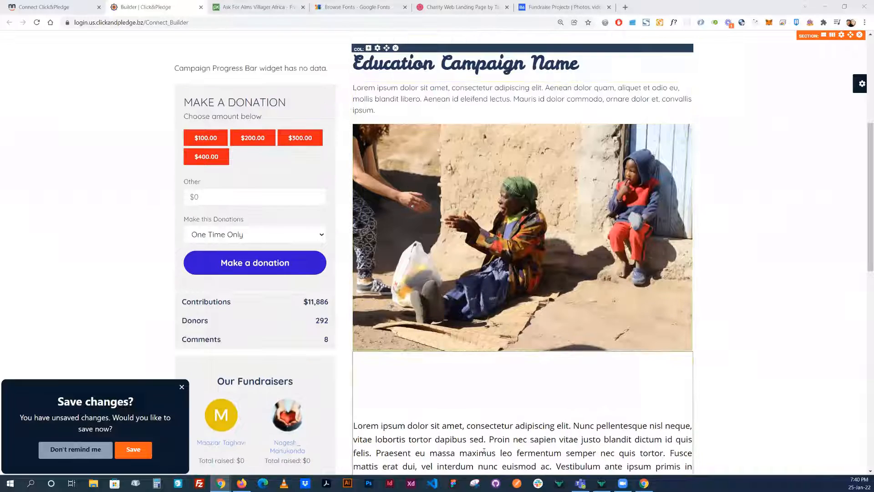
scroll(419, 291, "down", 4)
left_click(426, 306)
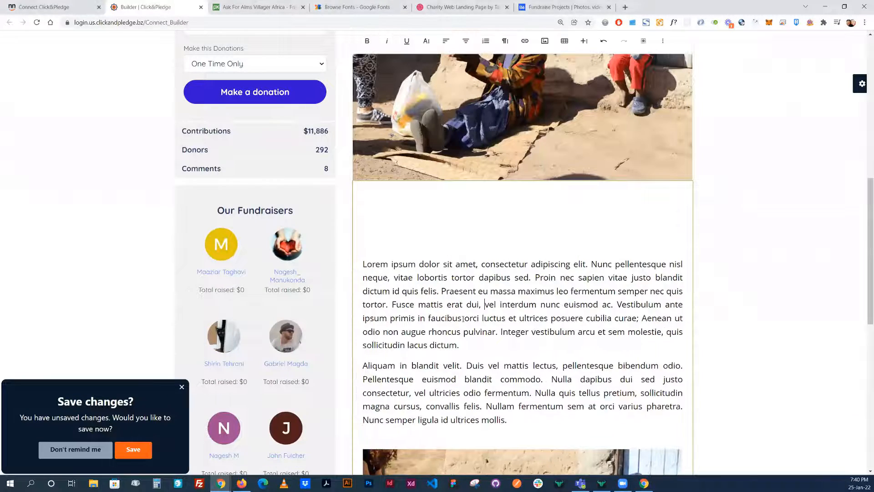
scroll(517, 225, "down", 4)
scroll(544, 248, "up", 2)
scroll(553, 237, "up", 1)
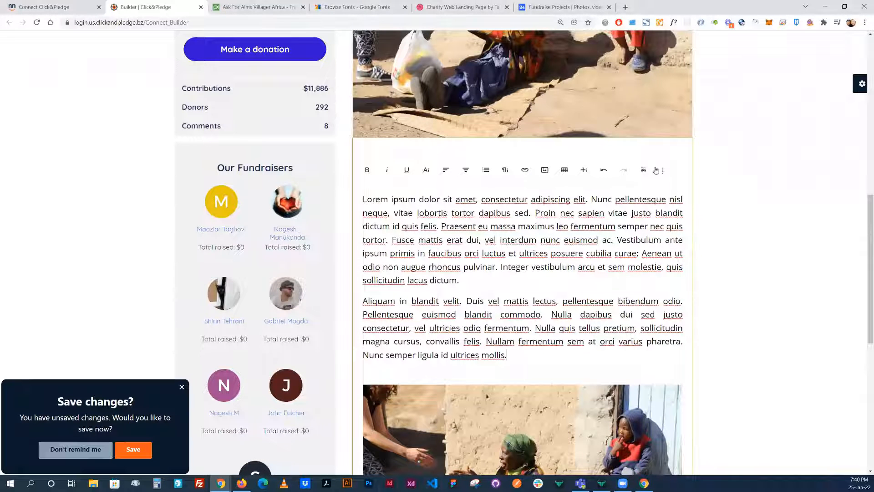
left_click(662, 169)
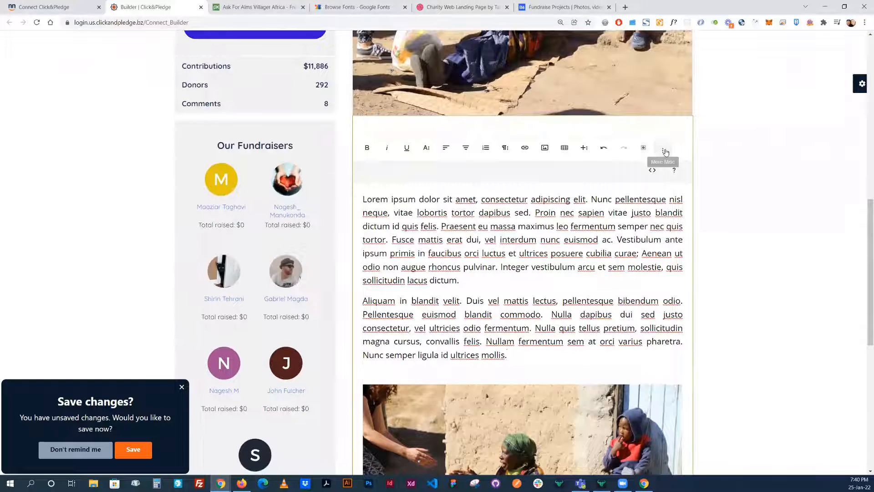
left_click(768, 258)
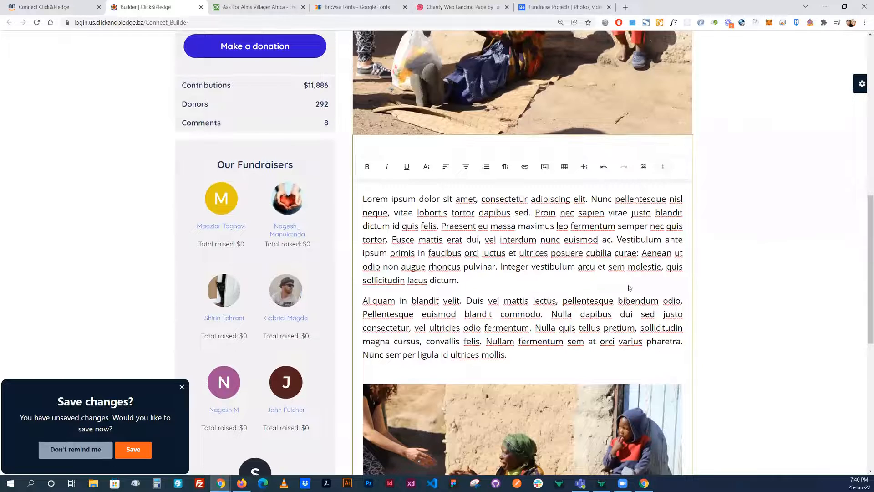
Add a Video widget to the Education Campaign Name column
scroll(372, 260, "up", 8)
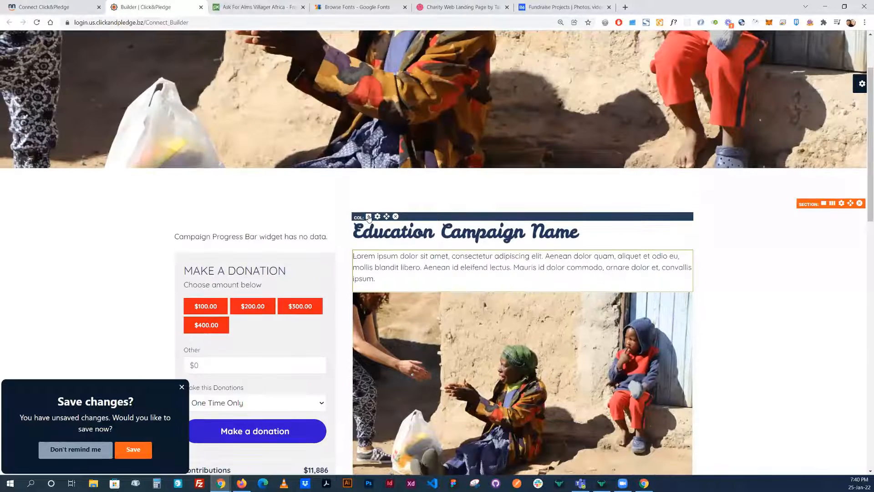
left_click(369, 217)
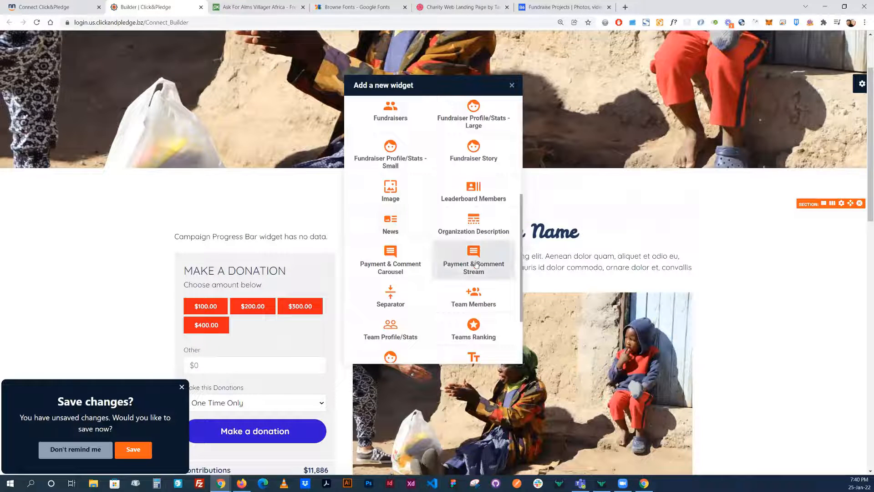
scroll(466, 273, "down", 2)
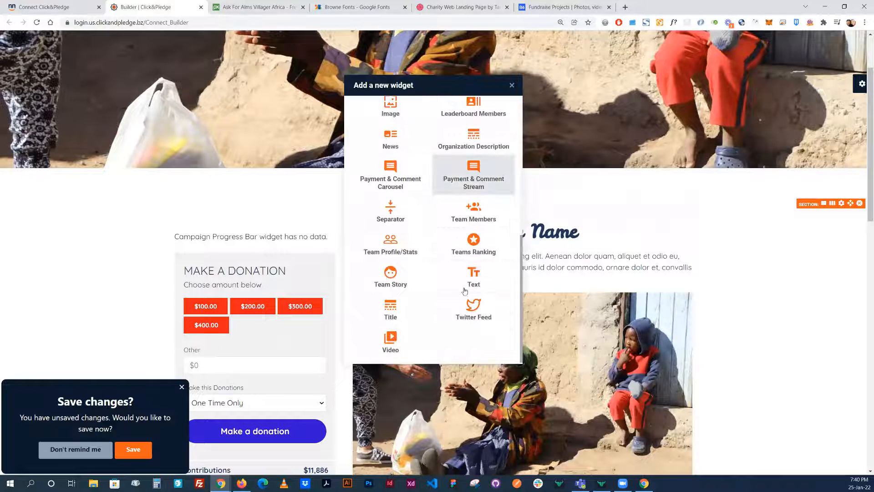
left_click(388, 345)
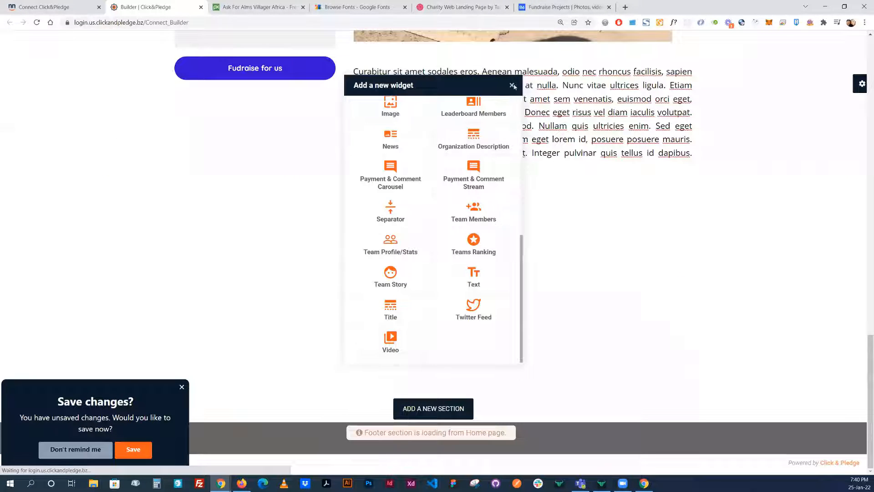
left_click(513, 86)
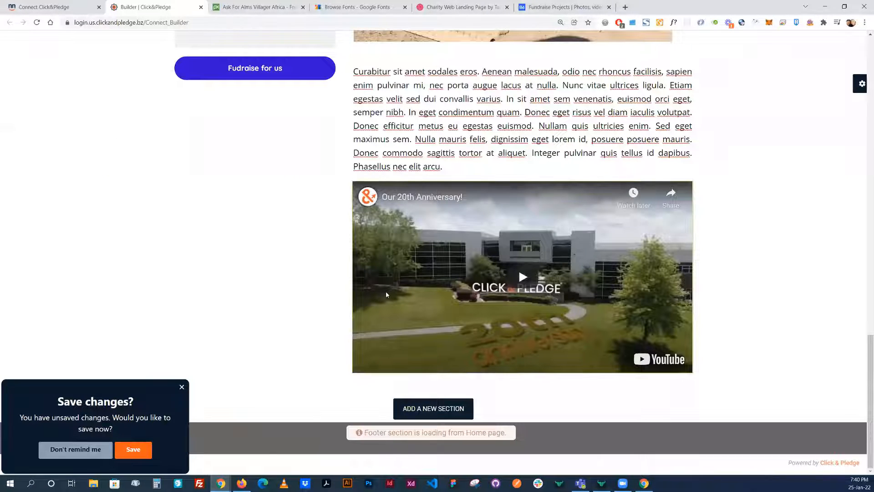
mouse_move(387, 294)
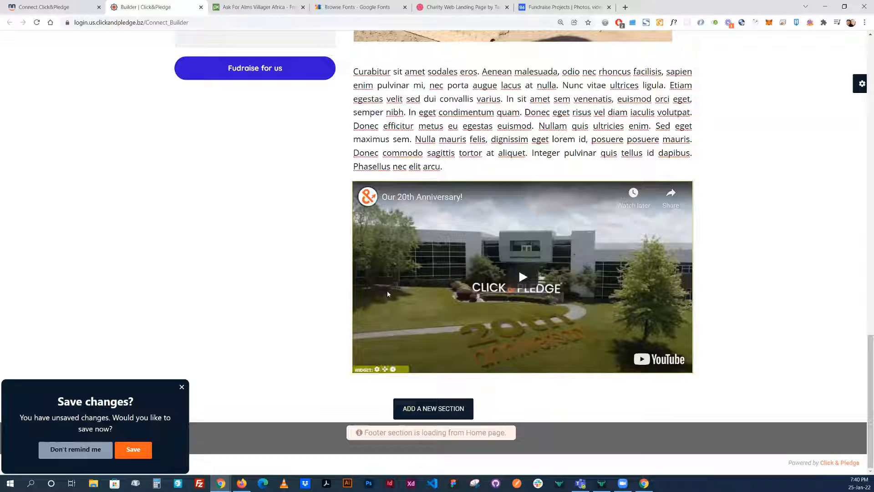
left_click(377, 370)
left_click_drag(499, 162, 283, 163)
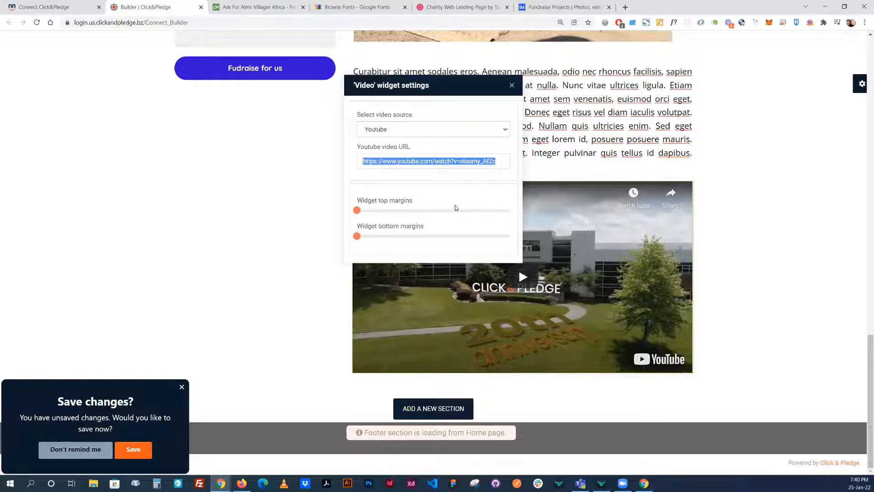
key("ctrl+v")
left_click_drag(466, 91, 226, 105)
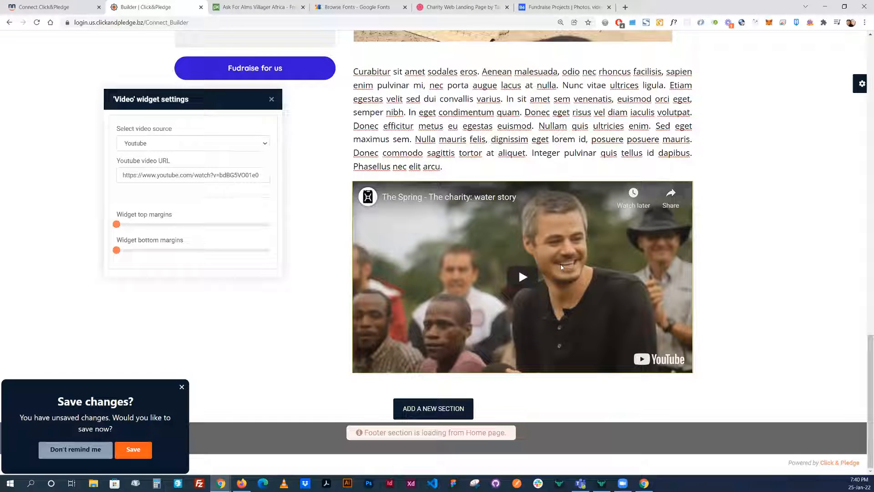
Keep Youtube as the video source and increase the video widget's top margin to slightly under mid-range
left_click(236, 145)
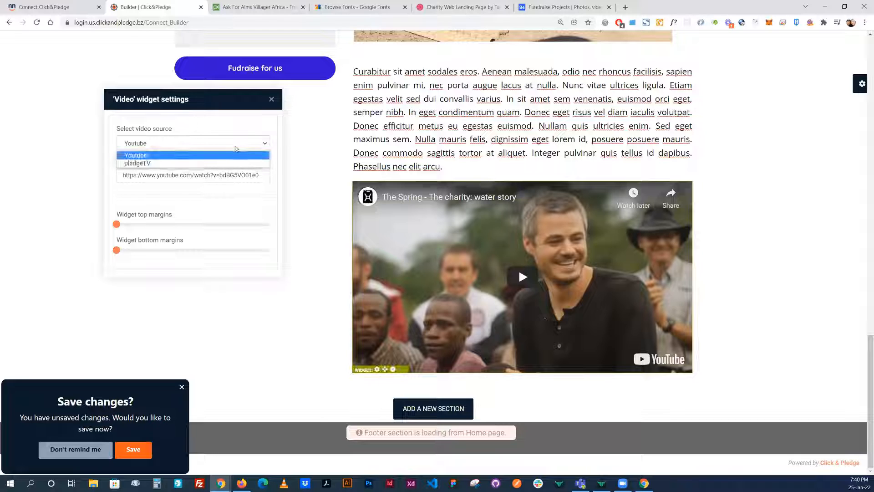
left_click(172, 156)
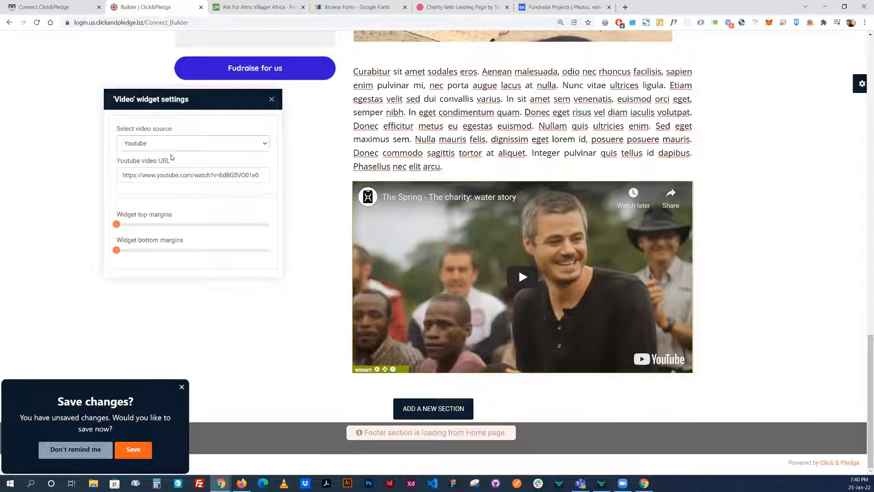
left_click_drag(118, 227, 180, 225)
left_click(270, 99)
Add a new empty section at the end of the page, below the video
scroll(460, 383, "down", 1)
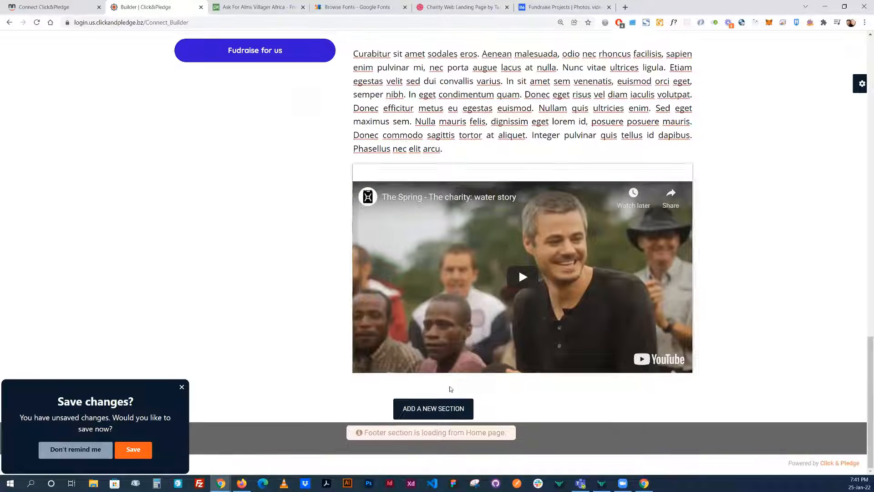
left_click(446, 409)
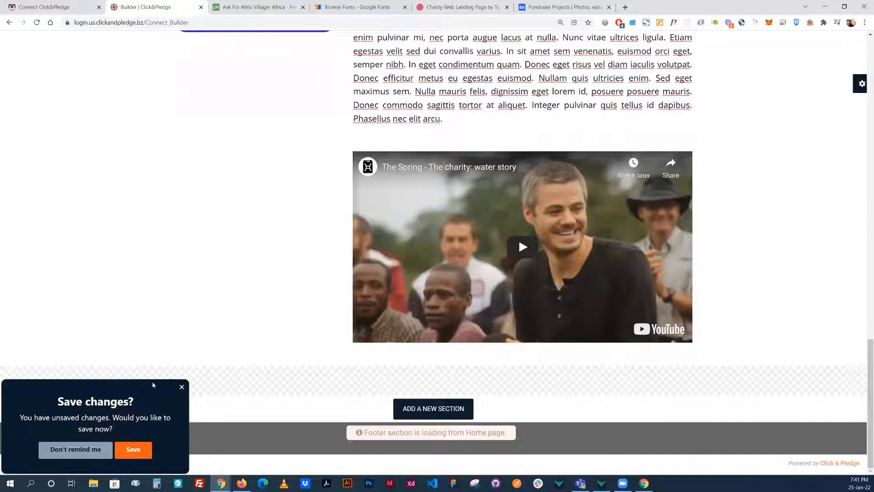
Dismiss the save reminder, add a column to the new bottom section, and widen it to the full content width
left_click(182, 386)
left_click(831, 372)
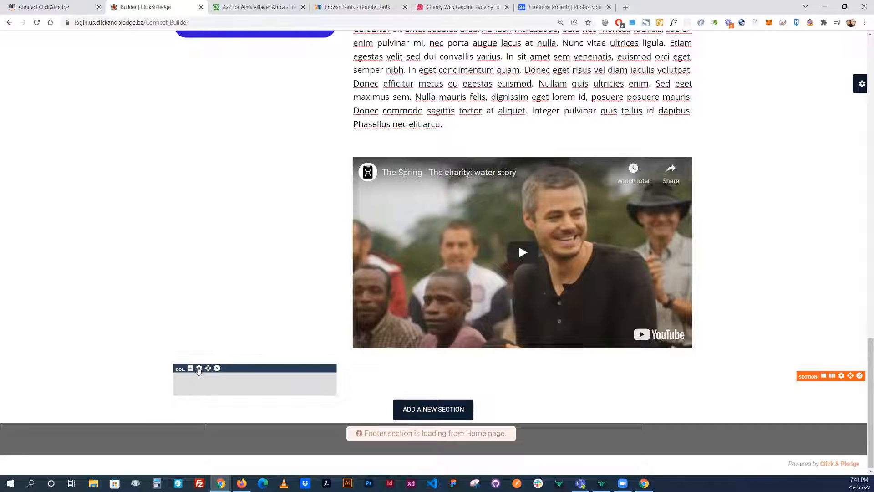
left_click(199, 368)
left_click_drag(407, 124, 506, 126)
left_click(512, 85)
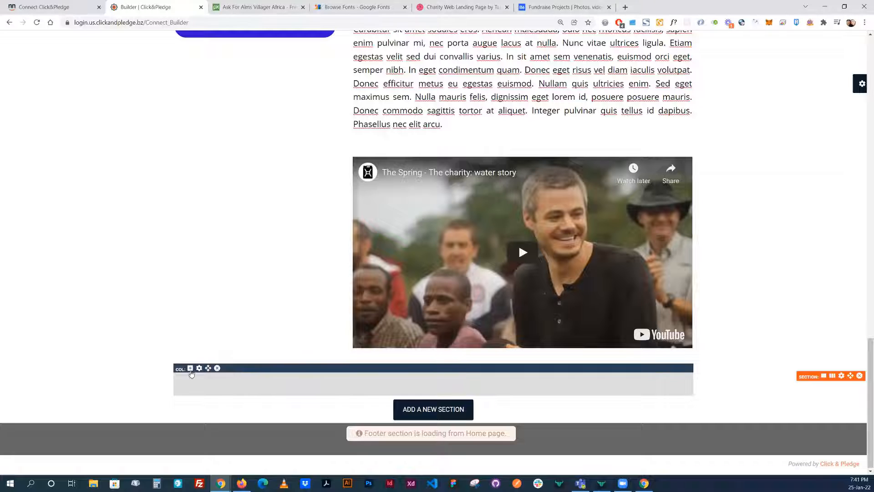
left_click(190, 371)
scroll(387, 273, "down", 5)
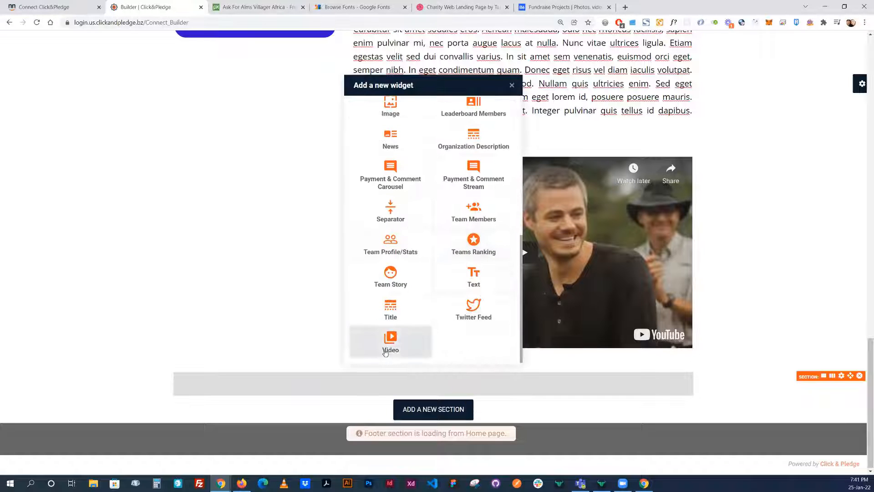
left_click(386, 350)
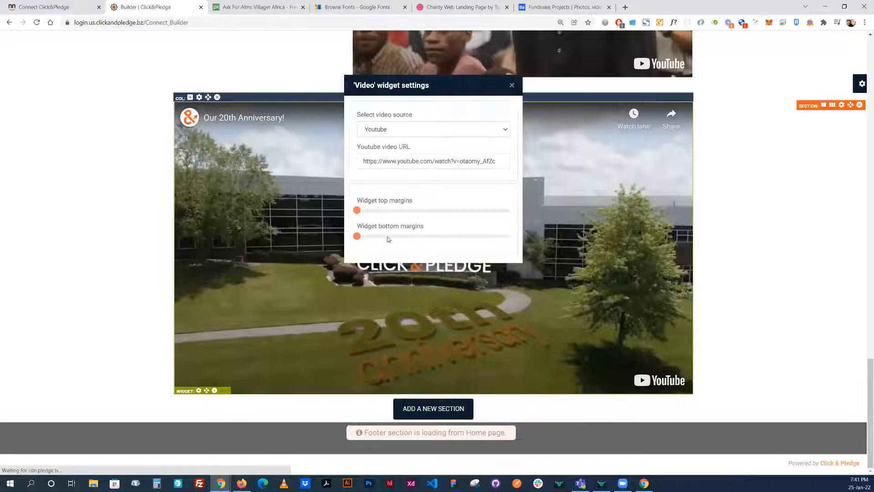
left_click_drag(504, 161, 362, 162)
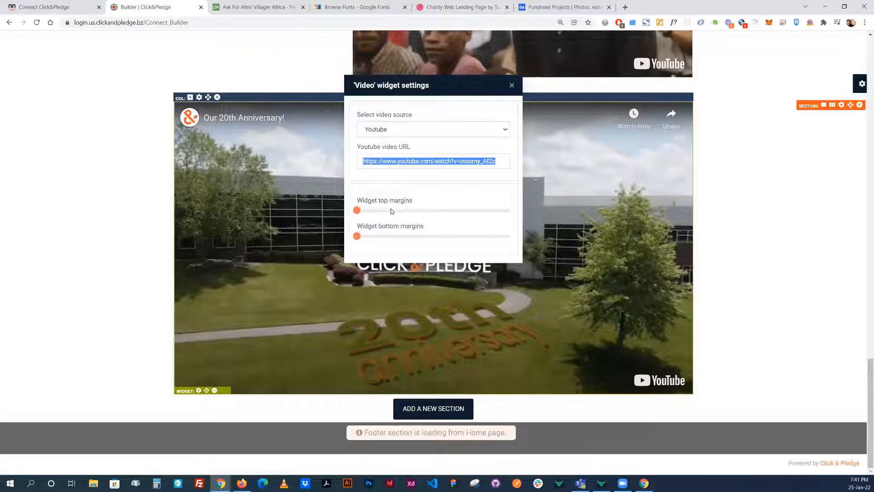
type("https://www.youtube.com/watch?v=bdBG5VO01e0")
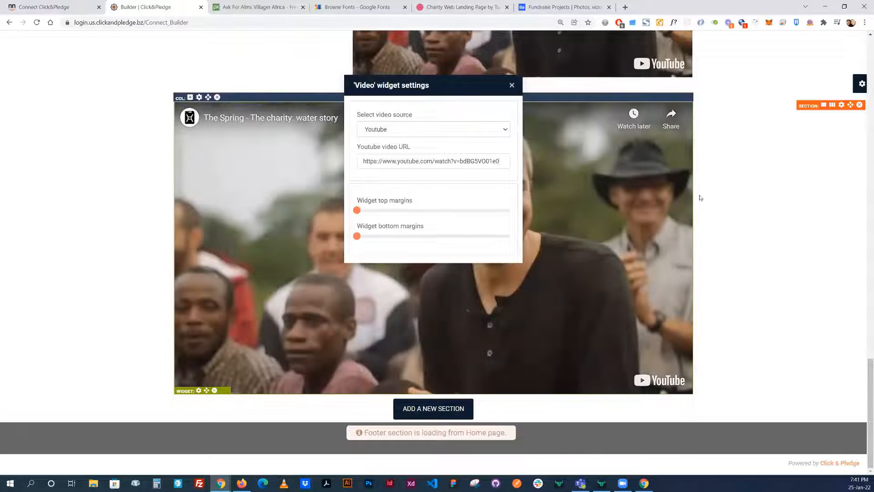
left_click(511, 85)
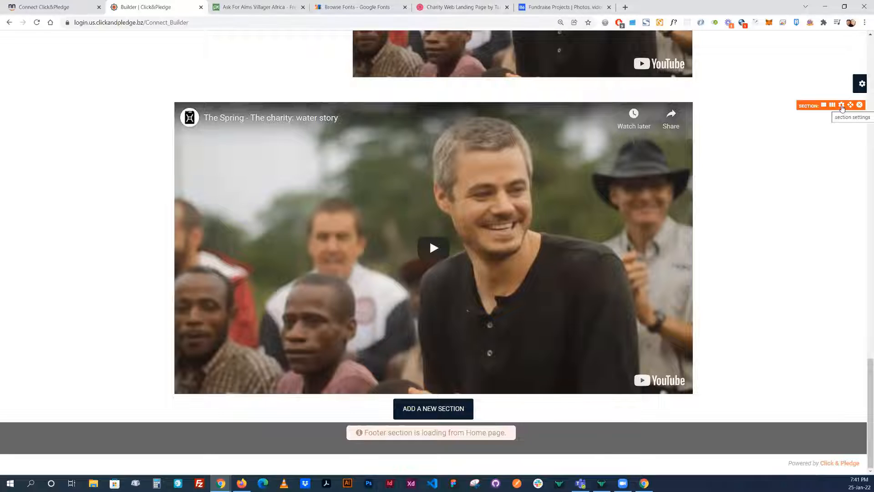
Turn on full width content for the bottom video's section to preview it, and turn it off again
left_click(841, 106)
scroll(460, 223, "down", 5)
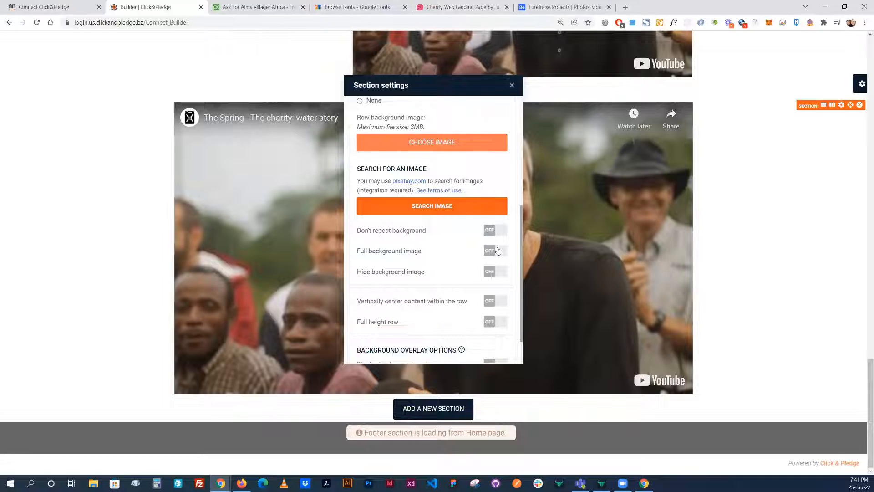
scroll(453, 282, "down", 2)
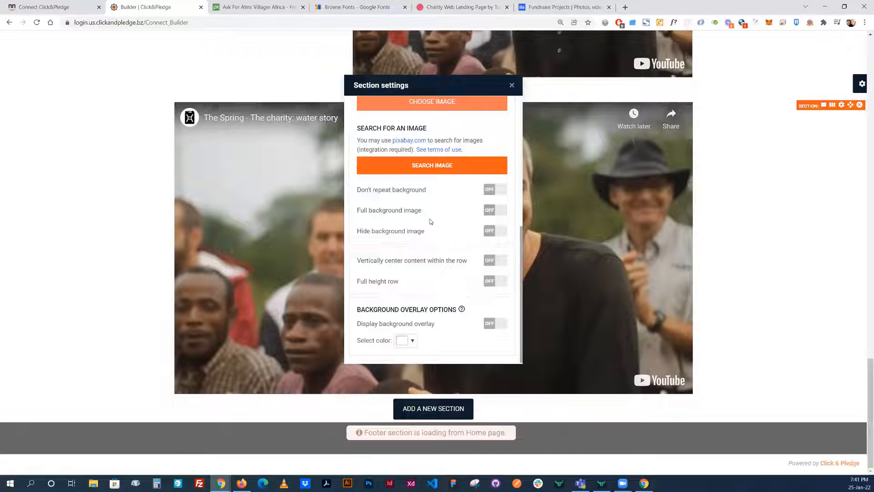
scroll(437, 222, "up", 5)
left_click(499, 114)
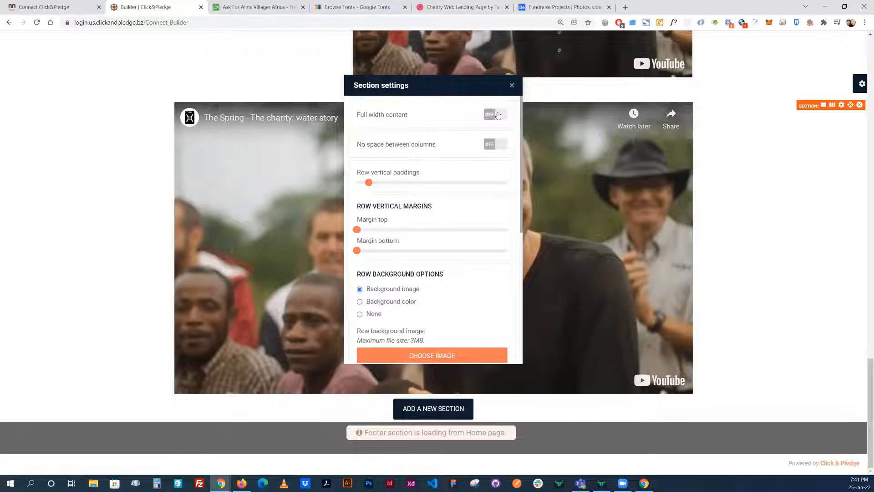
left_click(512, 85)
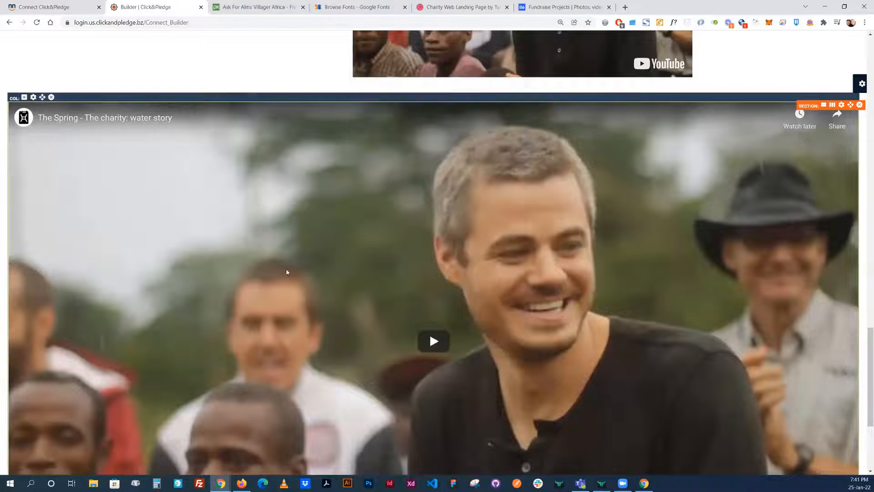
scroll(286, 269, "down", 3)
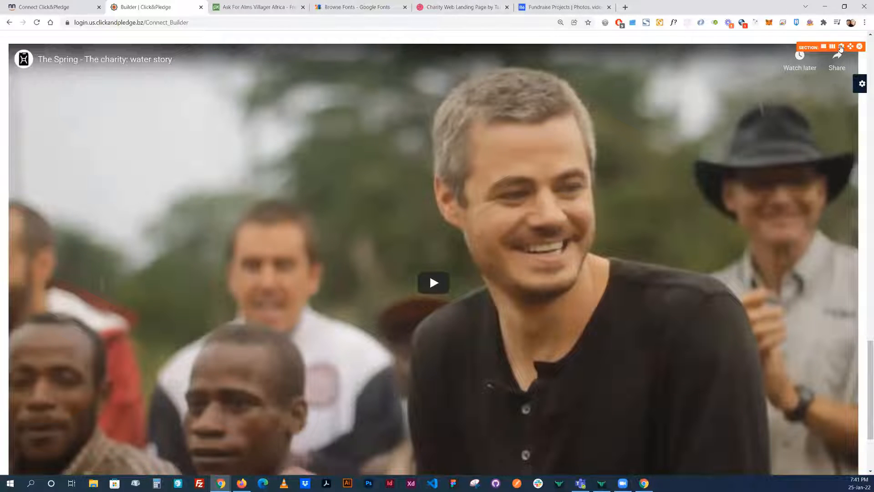
left_click(840, 46)
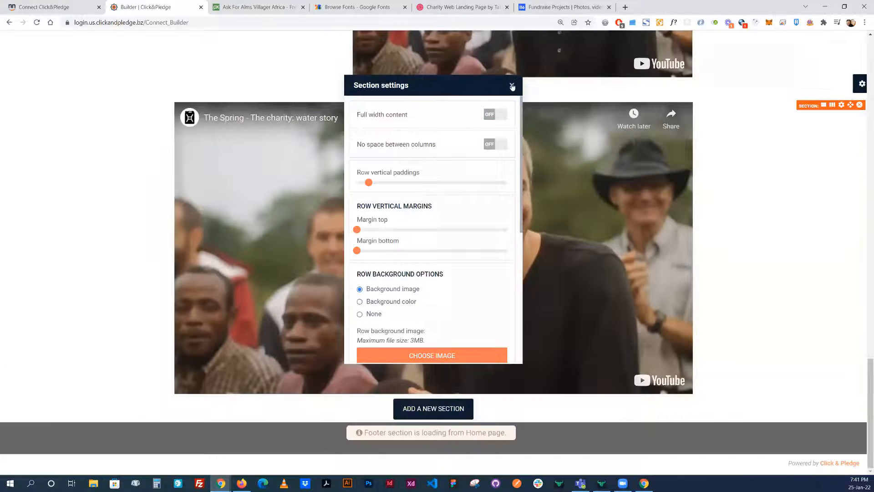
left_click(512, 87)
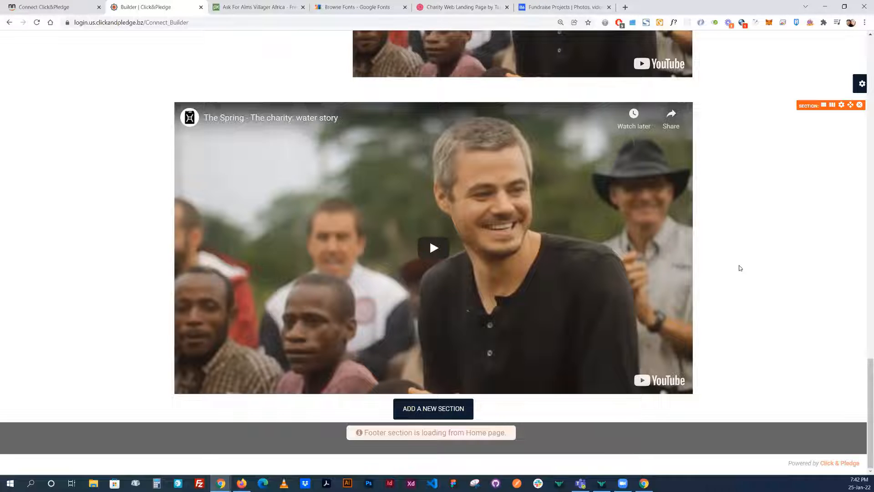
Delete the Education Campaign Name heading widget above the introductory paragraph
scroll(738, 267, "up", 9)
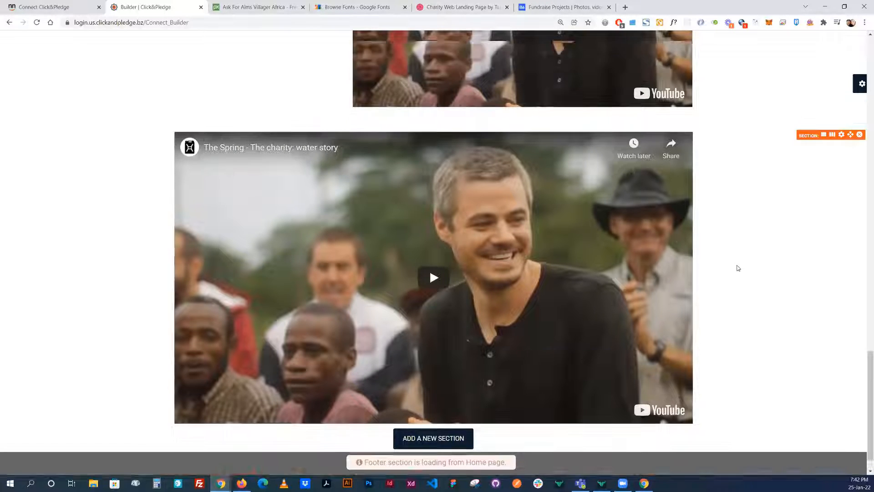
scroll(737, 268, "up", 8)
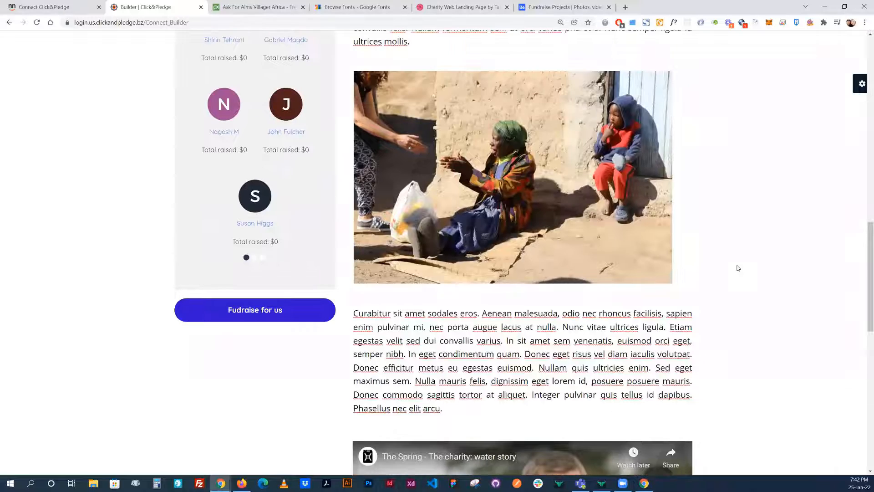
scroll(737, 268, "up", 5)
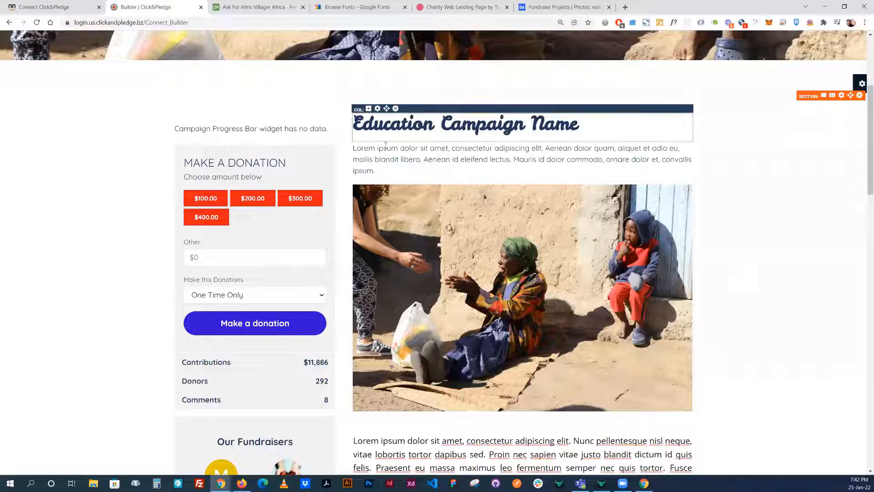
left_click(374, 137)
left_click(477, 304)
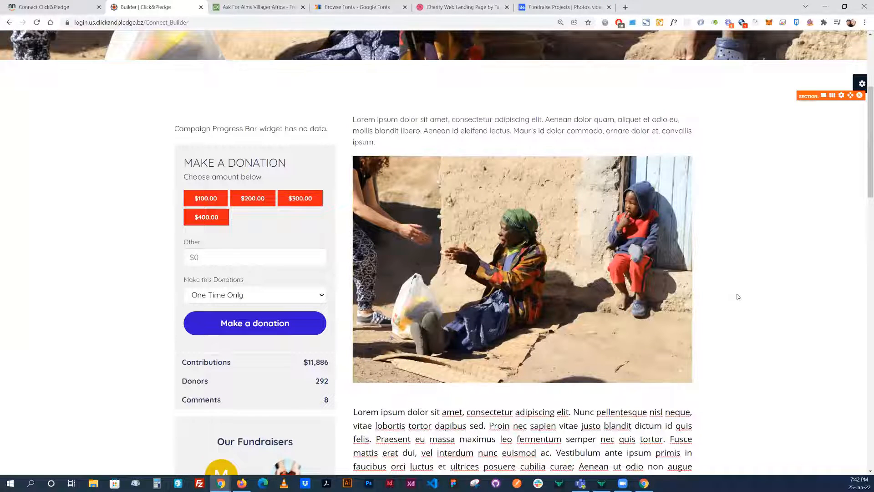
Delete the second photo, placed between the paragraphs of the campaign's body text
scroll(737, 296, "down", 2)
scroll(729, 296, "down", 8)
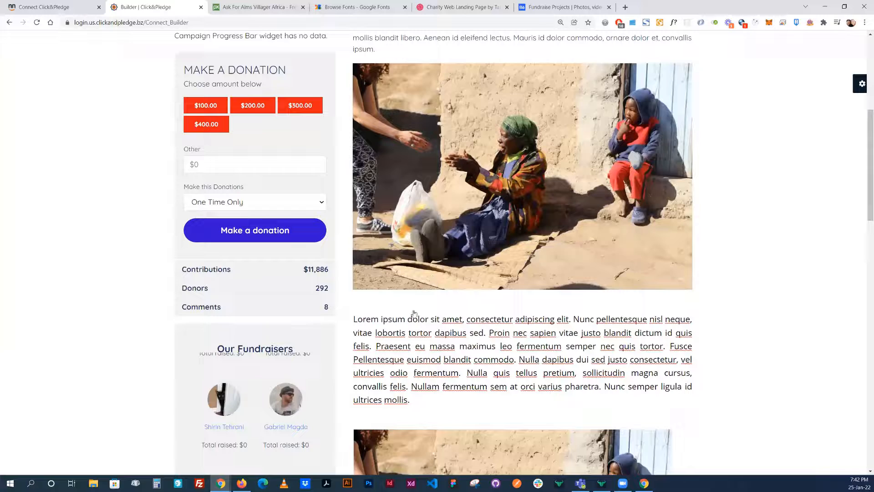
left_click(434, 331)
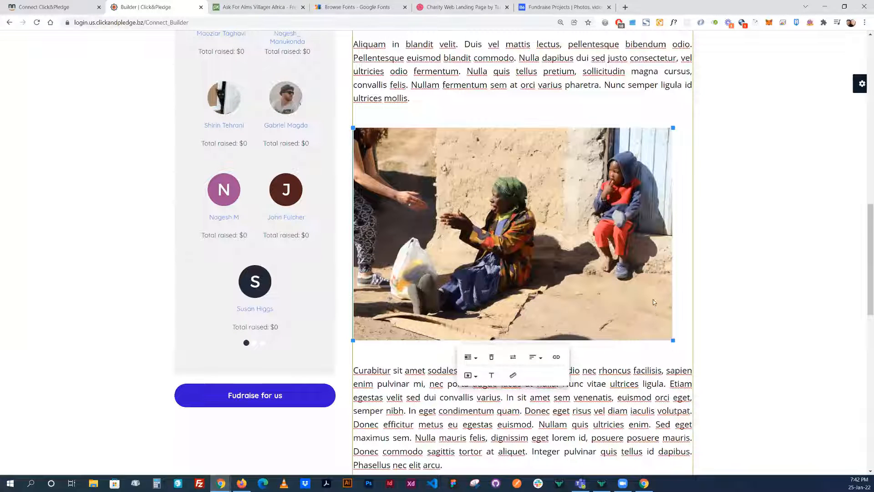
key("Delete")
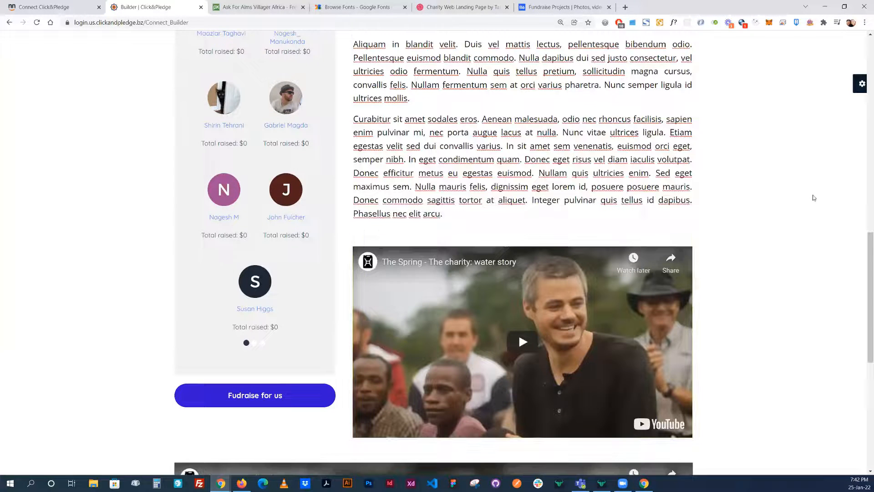
Delete the wide bottom video widget and the empty section that contained it
scroll(758, 236, "down", 2)
scroll(480, 343, "down", 2)
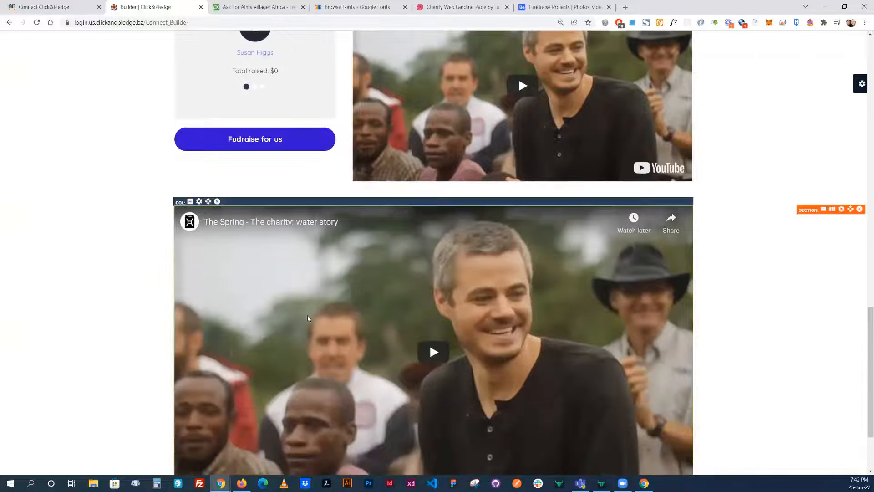
scroll(305, 360, "down", 2)
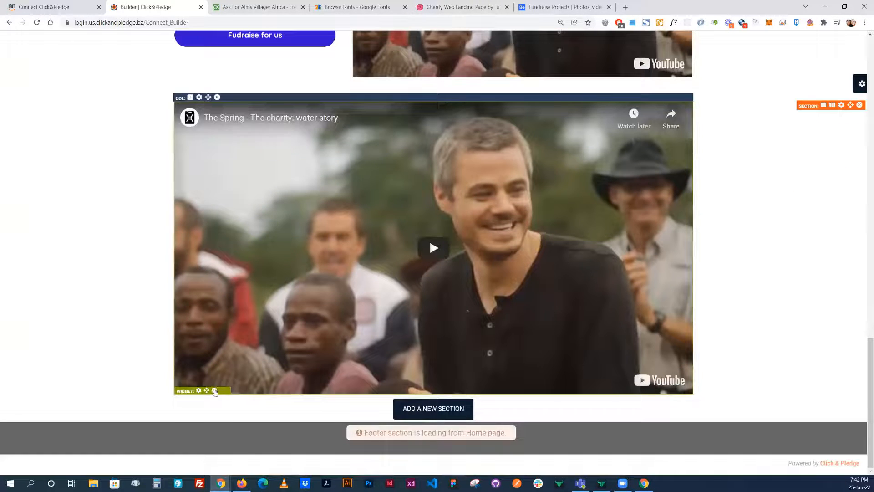
left_click(218, 390)
left_click(464, 317)
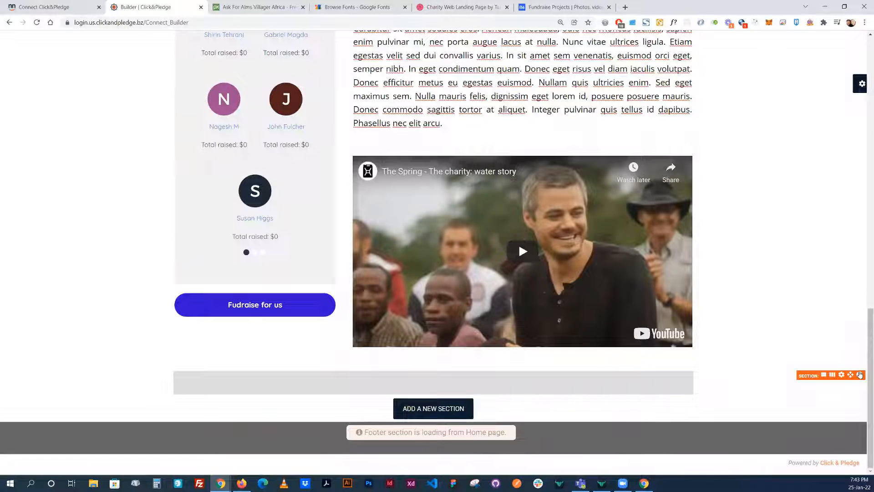
left_click(859, 374)
left_click(460, 303)
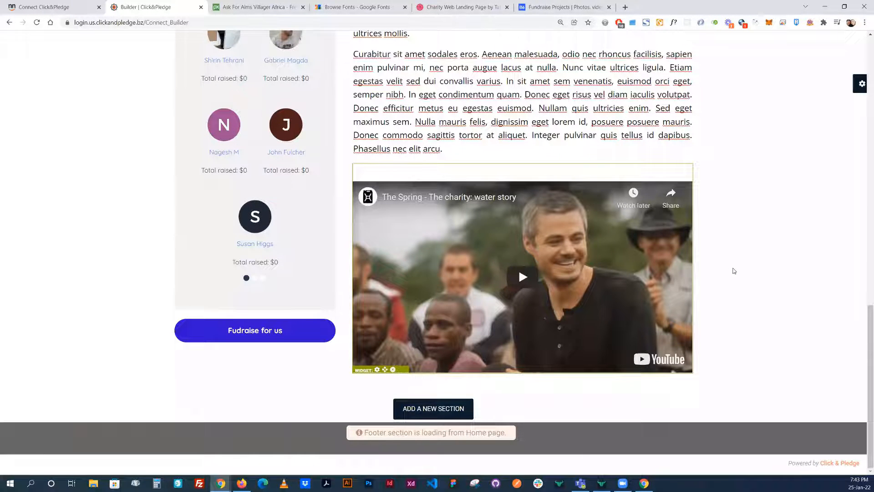
Review the page layout from the remaining video up to the photo banner
scroll(731, 268, "up", 3)
scroll(726, 265, "up", 1)
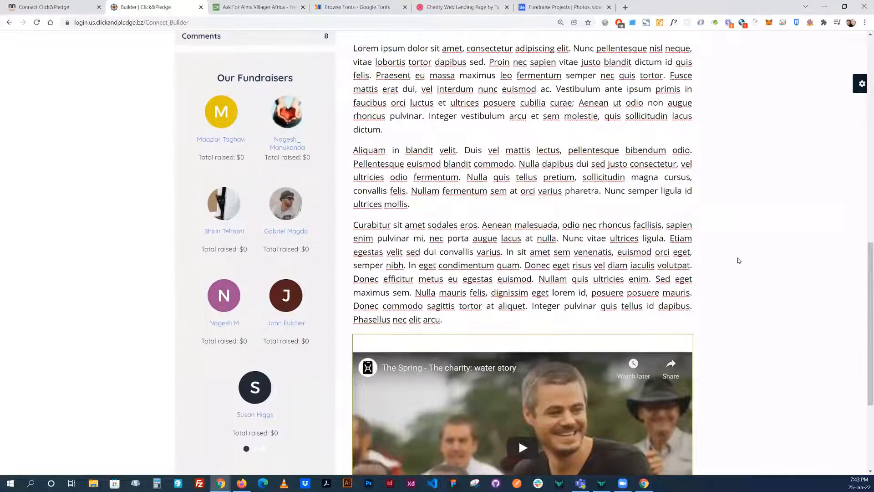
scroll(739, 260, "up", 2)
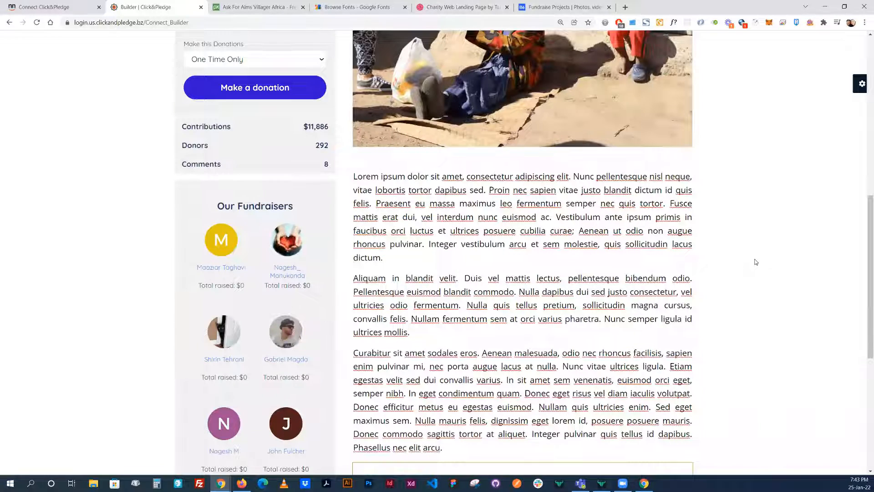
scroll(503, 217, "up", 3)
scroll(394, 330, "up", 1)
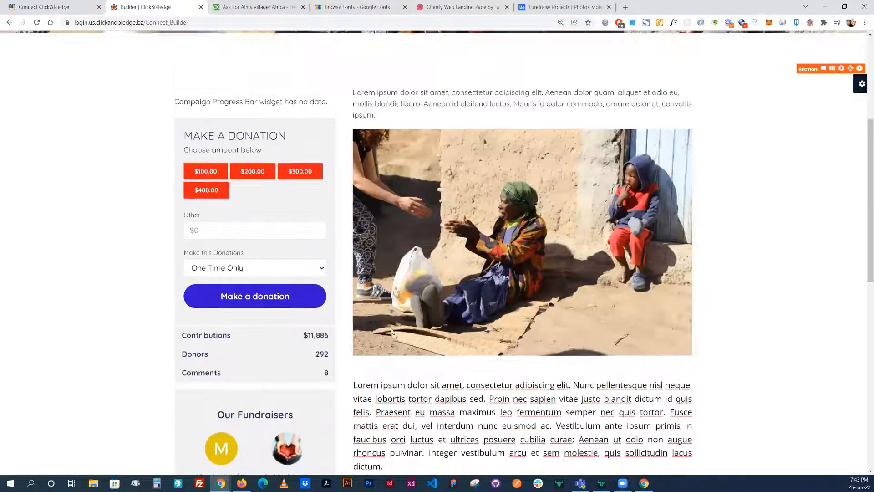
scroll(367, 329, "up", 4)
left_click_drag(342, 312, 400, 327)
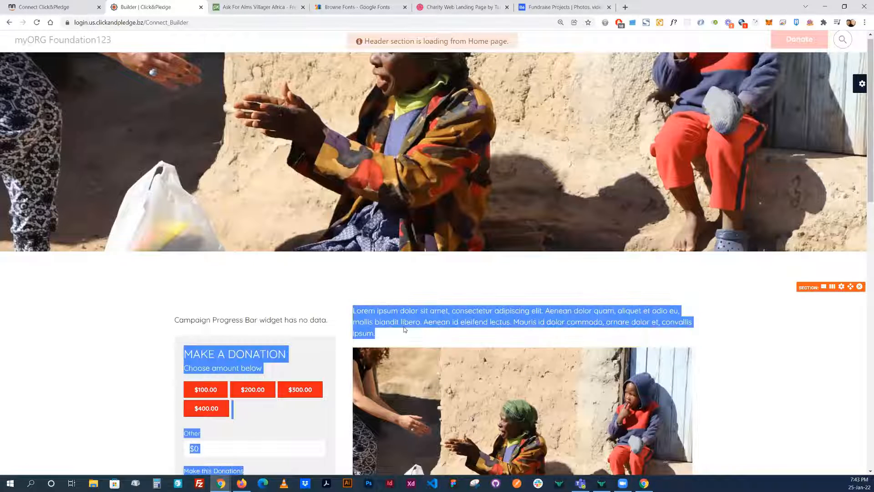
left_click(397, 330)
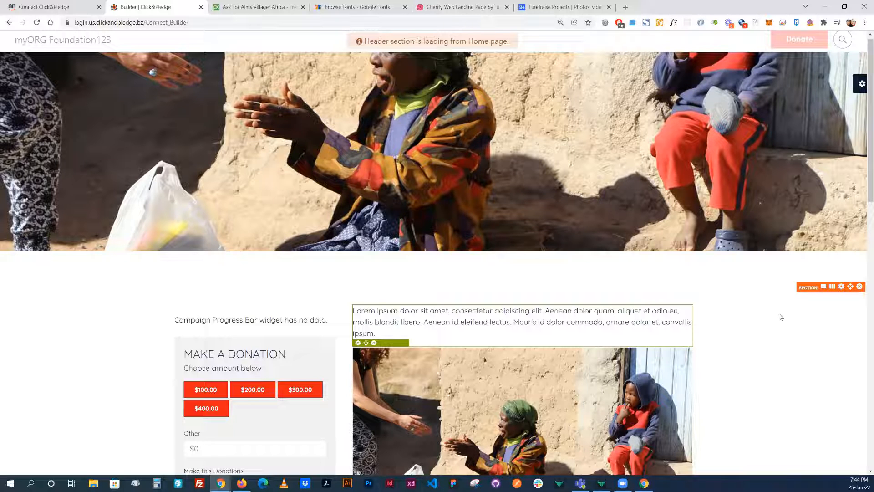
Turn on the background overlay for the photo banner section and give it the translucent dark colour rgba(39, 38, 49, 0.74)
scroll(781, 317, "up", 1)
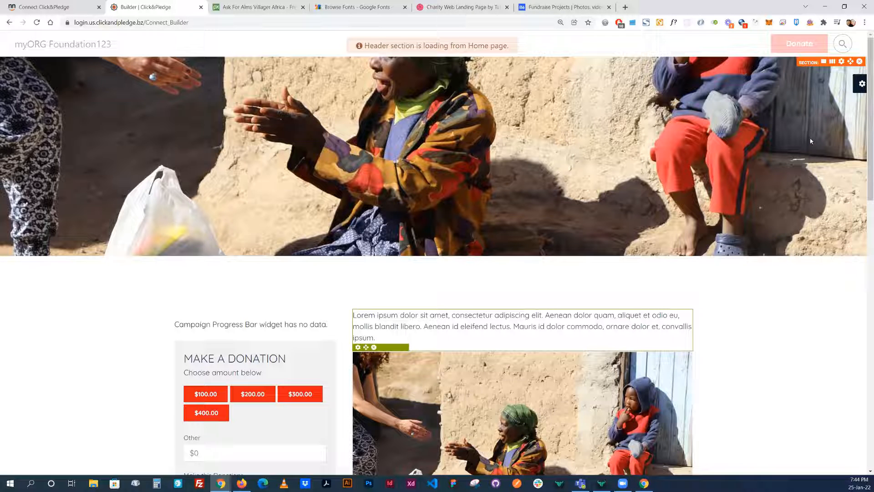
left_click(841, 62)
scroll(468, 218, "down", 6)
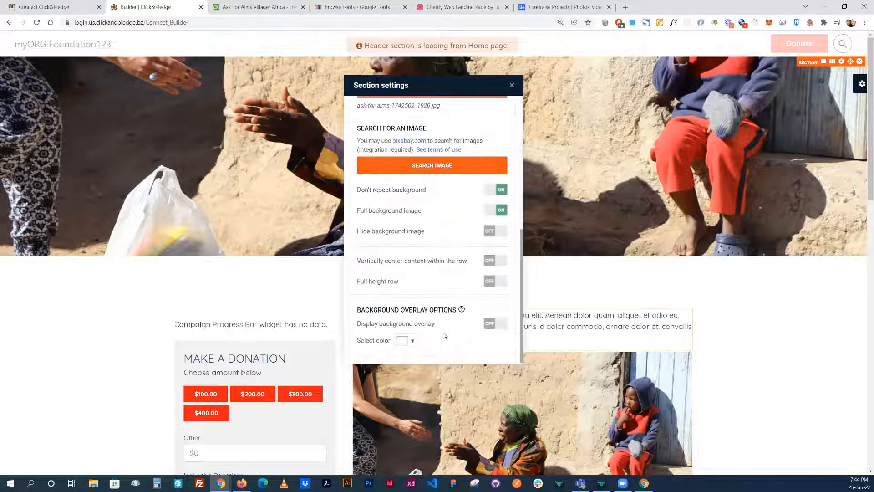
left_click(493, 323)
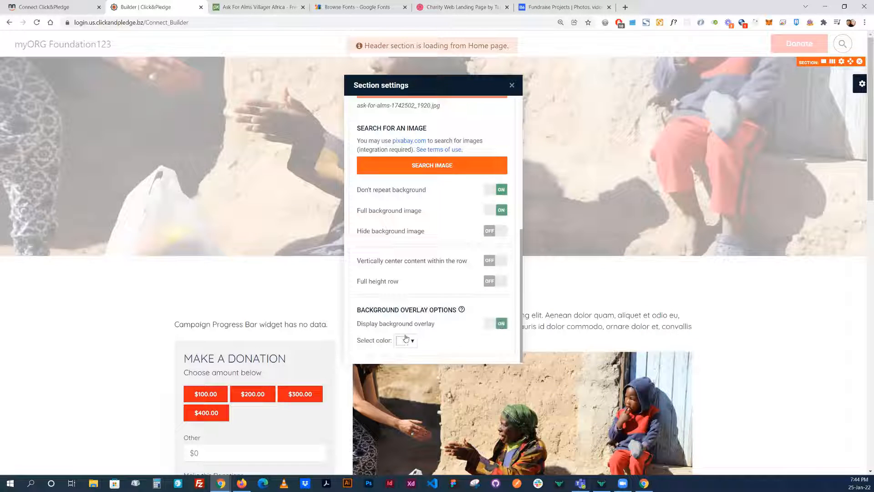
left_click(406, 340)
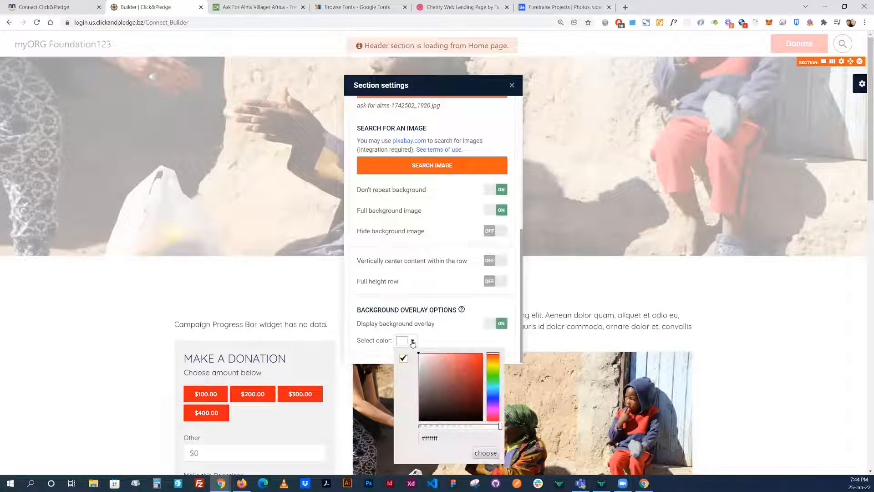
left_click(493, 399)
left_click(471, 400)
left_click_drag(472, 403, 482, 405)
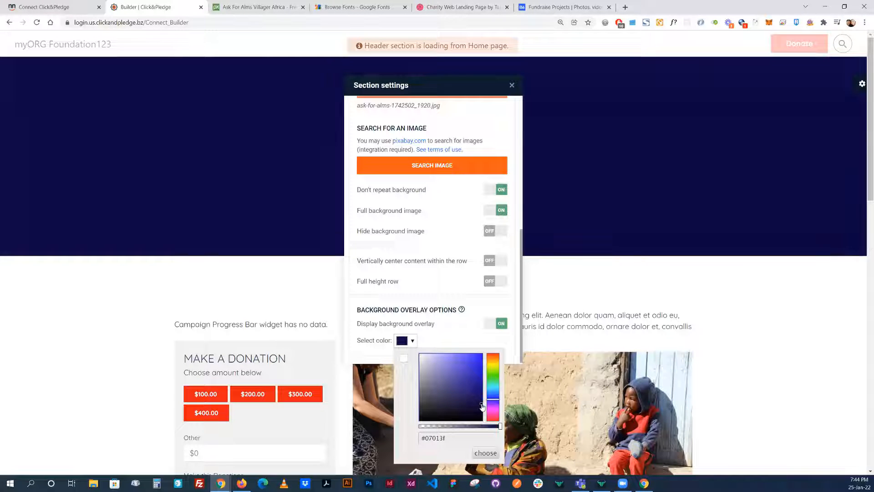
left_click(460, 426)
left_click_drag(462, 427, 472, 427)
left_click(432, 408)
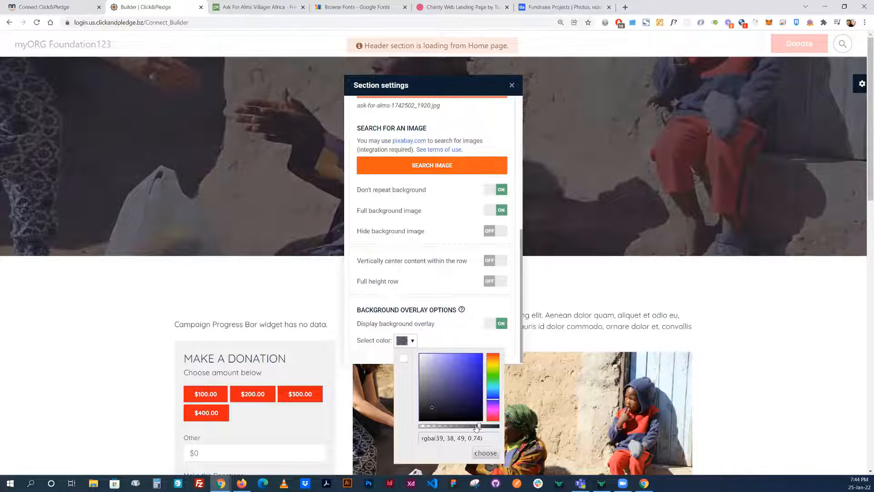
left_click(516, 87)
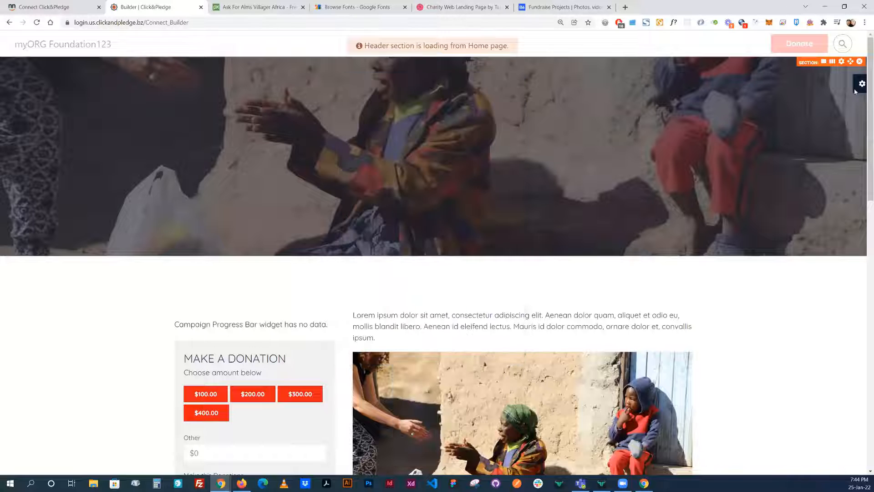
Add a column to the photo banner section, widen it and offset it so it sits centred over the photo
left_click(833, 62)
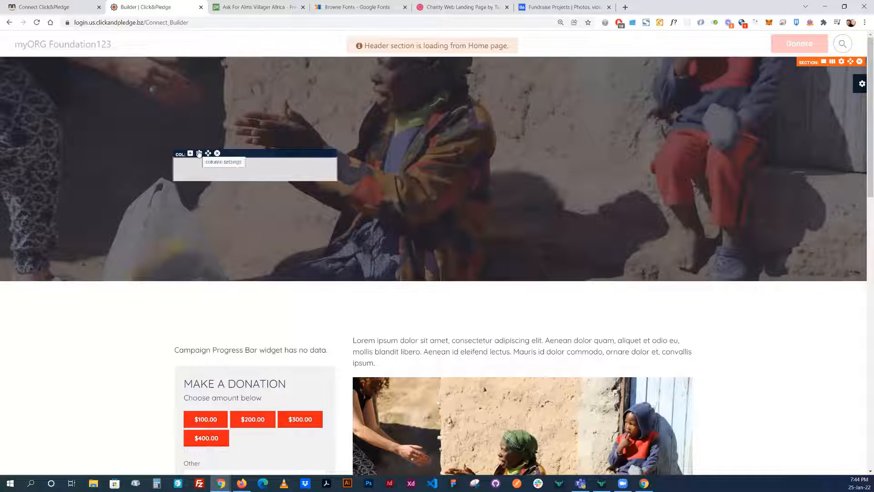
mouse_move(200, 159)
left_click(199, 154)
left_click_drag(386, 126, 416, 126)
left_click_drag(399, 87, 672, 78)
left_click_drag(630, 157, 695, 153)
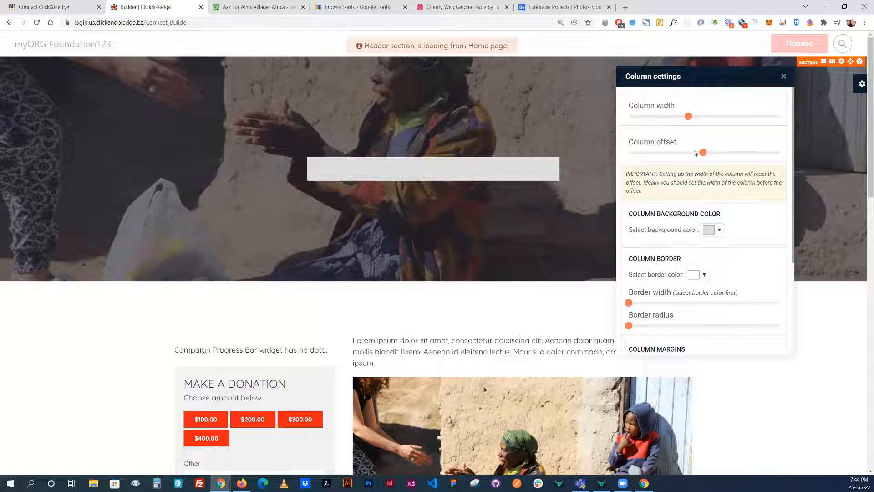
left_click(784, 77)
Add a Donation Widget to the banner's centred column
left_click(327, 154)
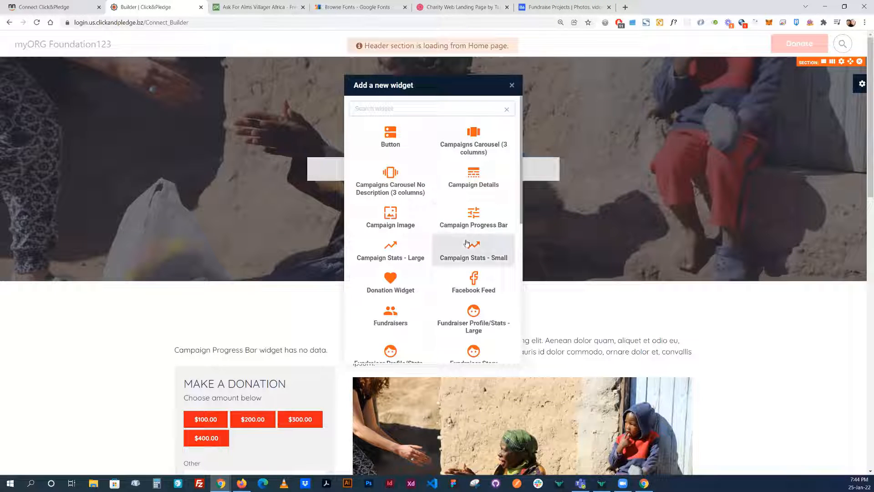
left_click(407, 110)
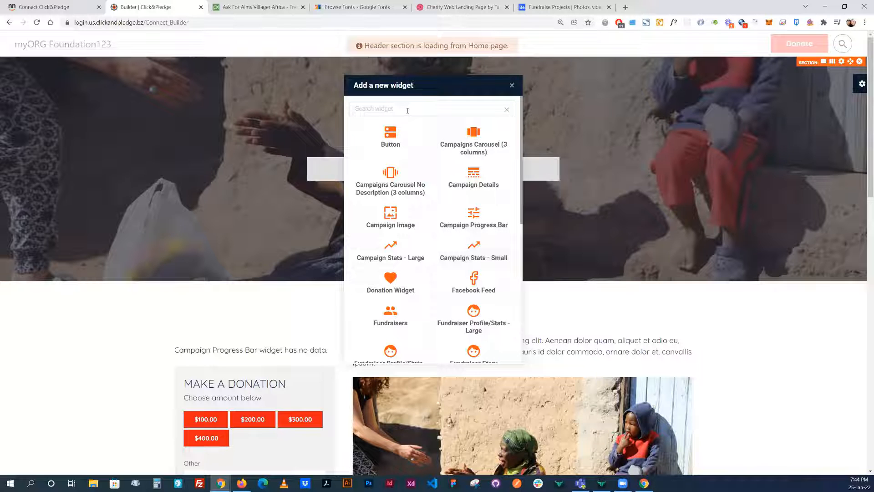
type("don")
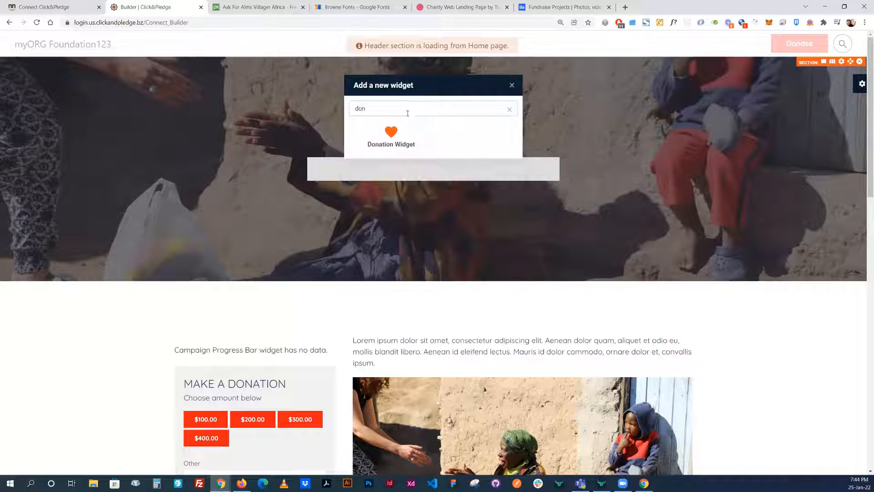
left_click(390, 136)
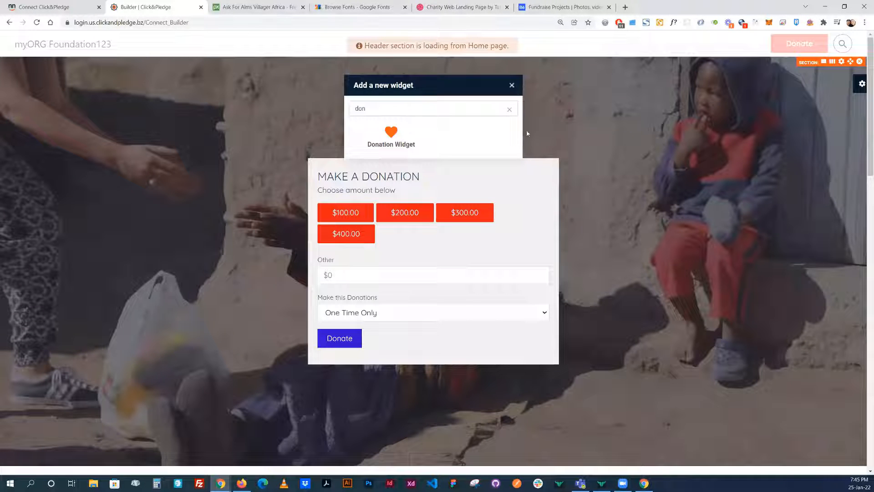
left_click(511, 86)
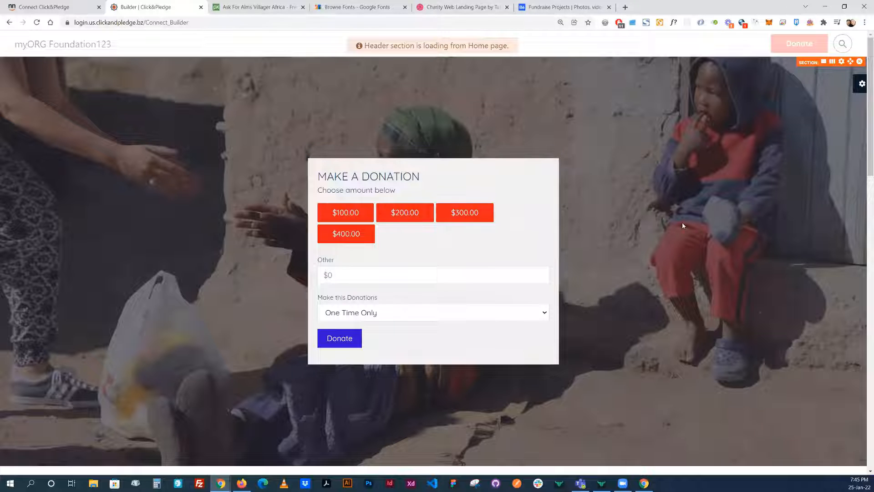
scroll(652, 217, "down", 4)
scroll(646, 218, "up", 2)
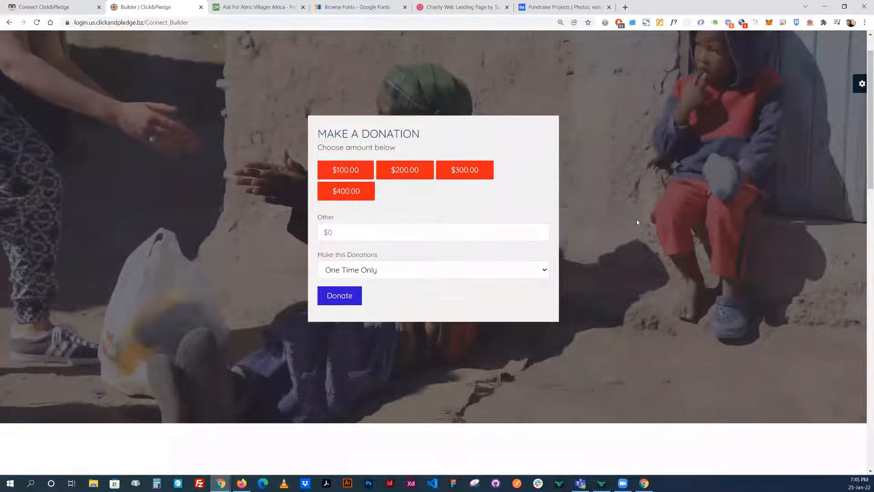
Set the banner donation widget's background to translucent white, rgba(255, 255, 255, 0.718)
mouse_move(514, 148)
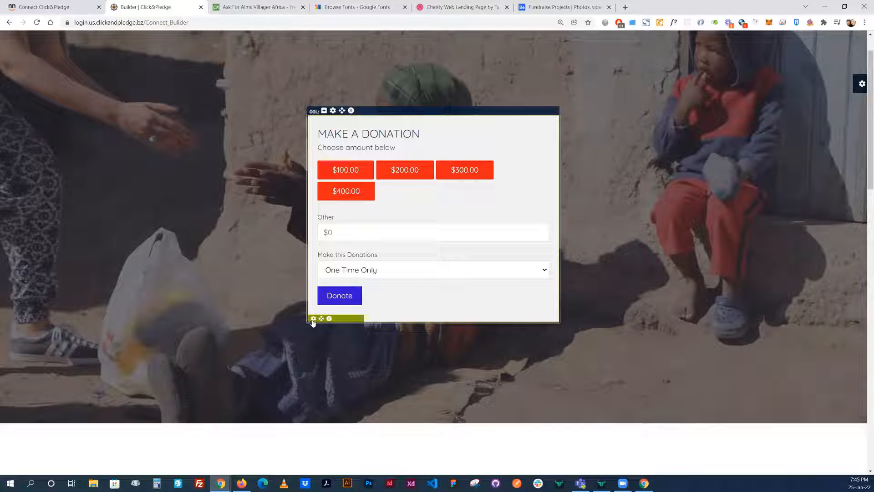
left_click(313, 318)
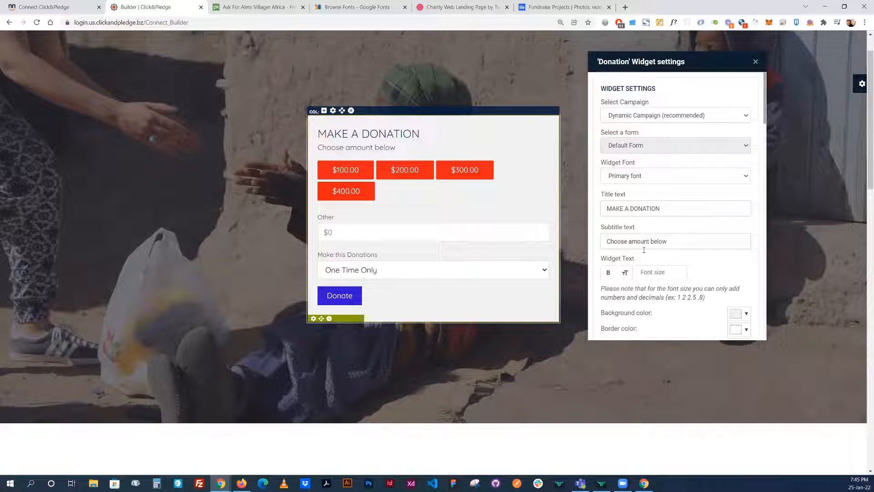
left_click(743, 313)
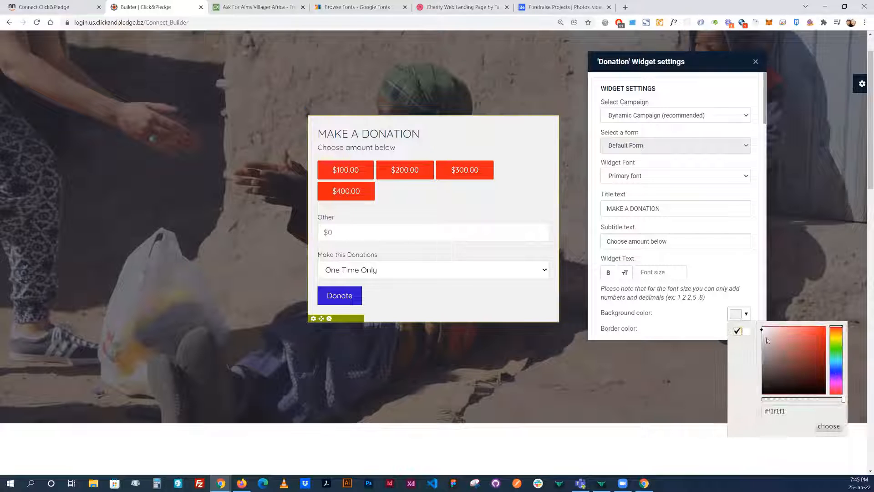
left_click_drag(806, 399, 821, 400)
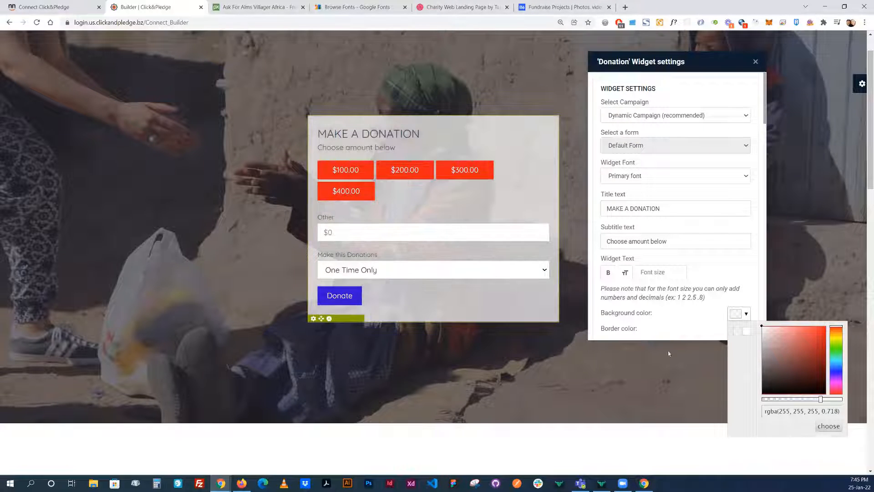
left_click(721, 271)
Round the banner donation widget's corners and increase its top and bottom paddings and its left and right paddings
scroll(688, 262, "down", 1)
scroll(688, 262, "down", 2)
left_click_drag(601, 267, 624, 267)
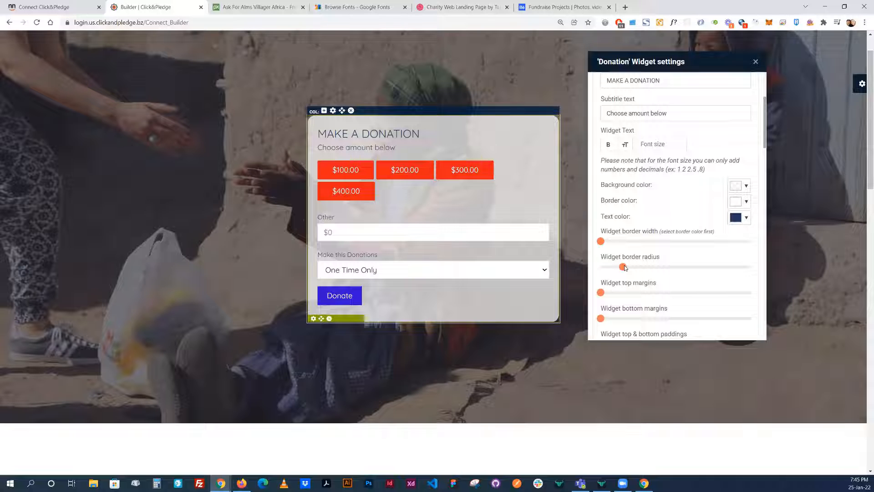
scroll(646, 282, "down", 2)
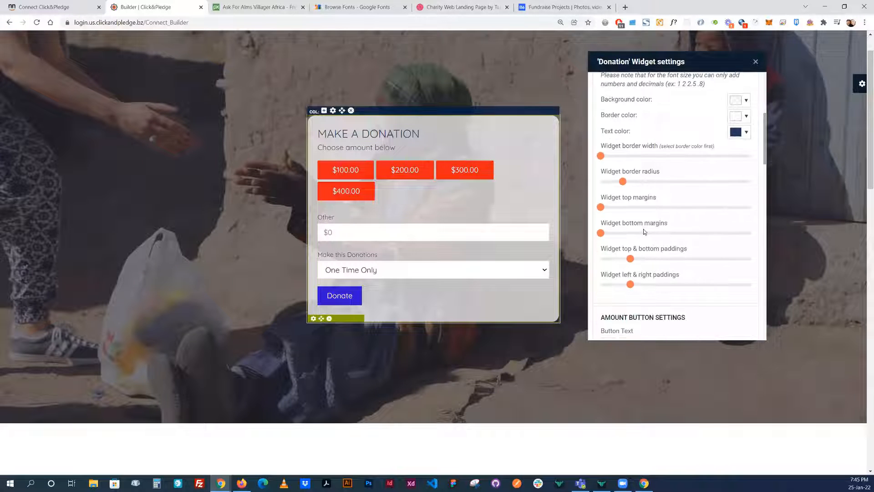
left_click_drag(631, 258, 675, 261)
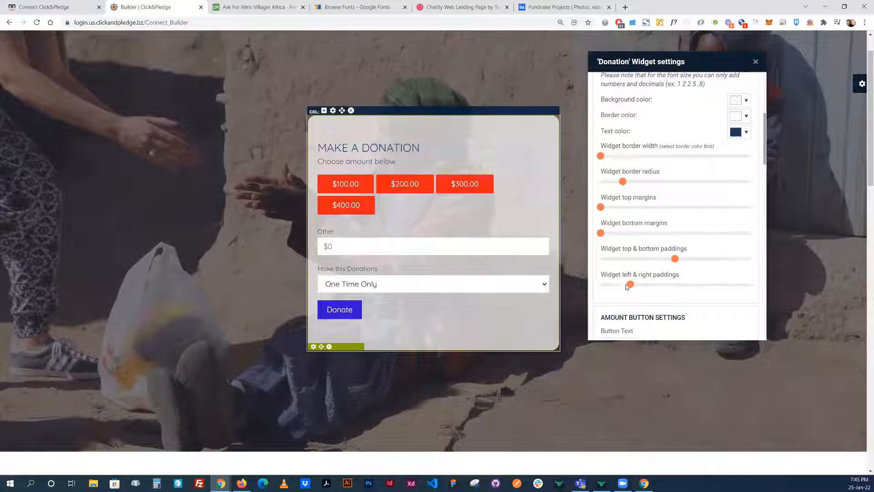
left_click_drag(631, 285, 654, 285)
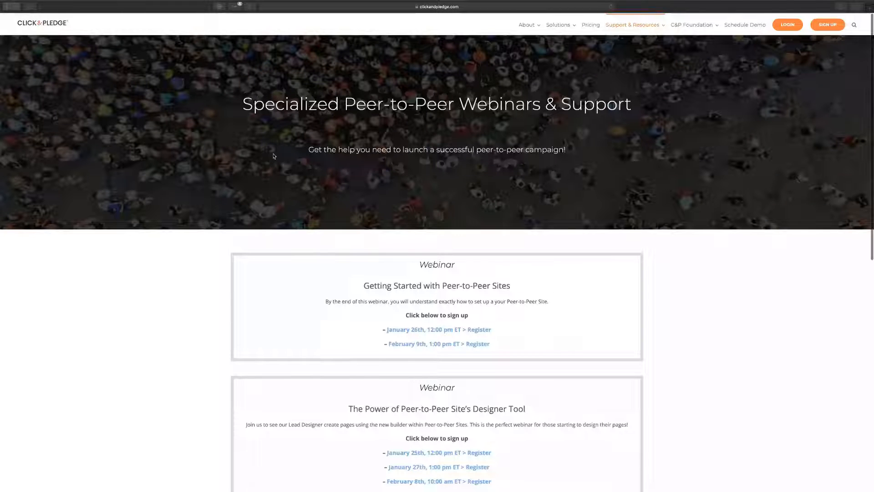
Switch to the Click & Pledge website and review its peer-to-peer webinar dates and daily live support session
left_click(636, 26)
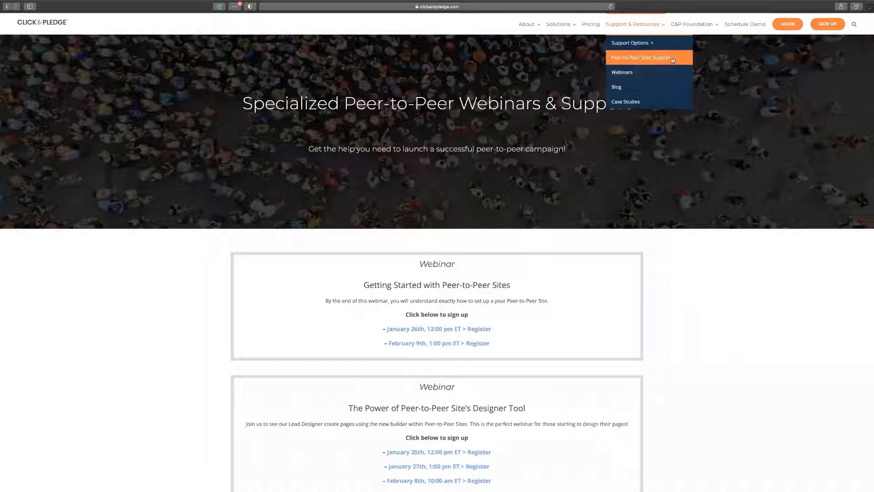
scroll(742, 321, "down", 3)
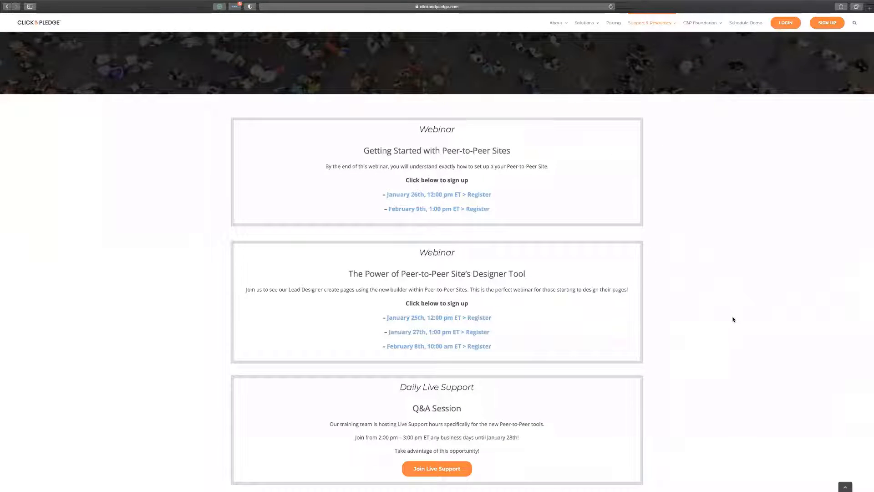
scroll(733, 318, "down", 1)
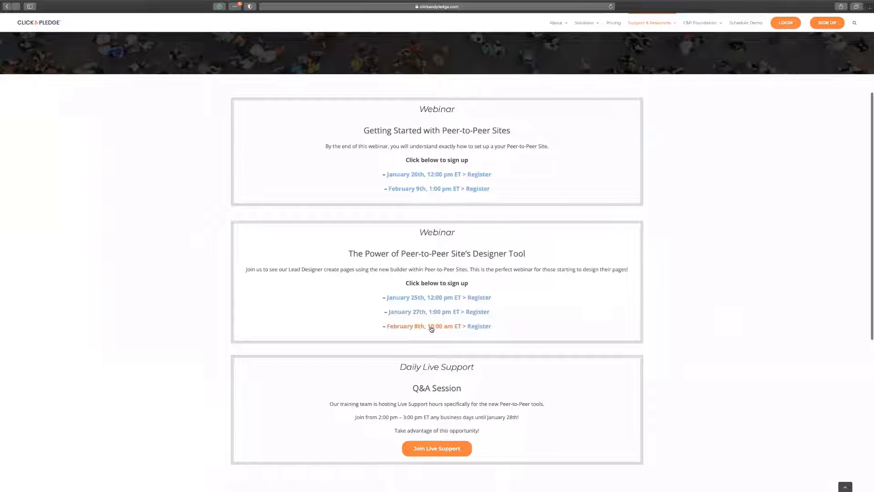
left_click(432, 312)
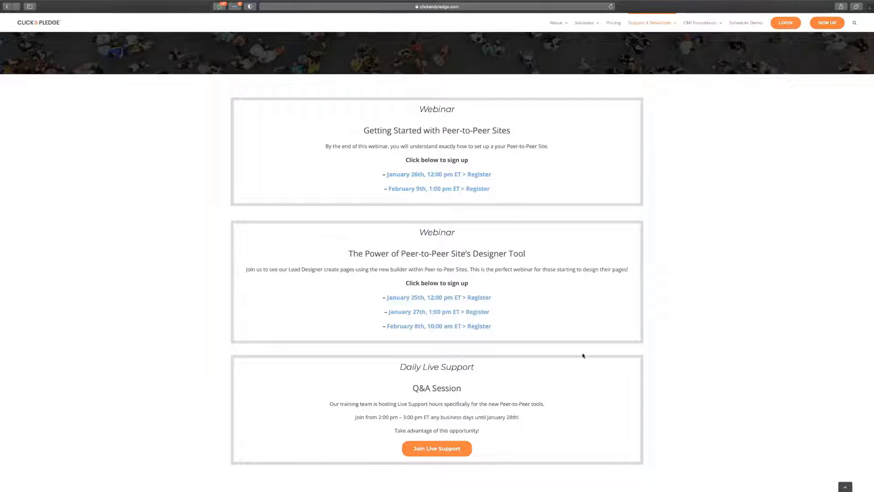
scroll(665, 378, "down", 1)
scroll(662, 382, "down", 2)
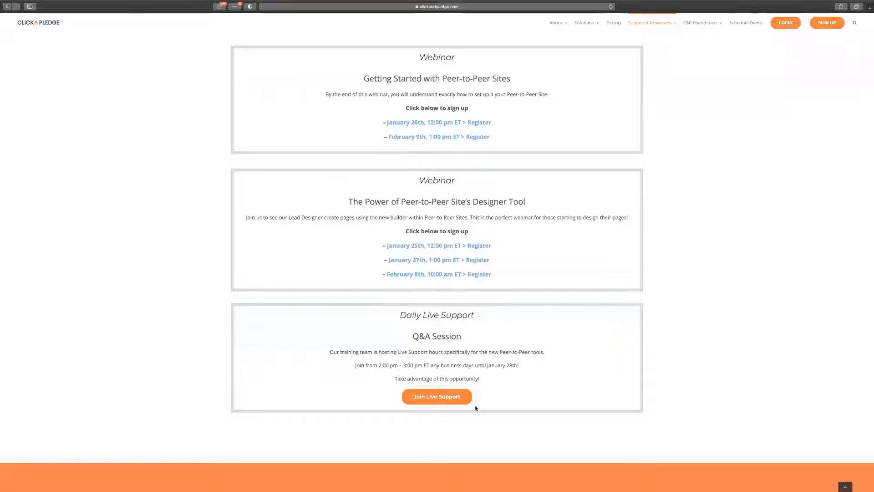
Return to the start of the Specialized Peer-to-Peer Webinars & Support page and check its full web address
scroll(491, 395, "up", 4)
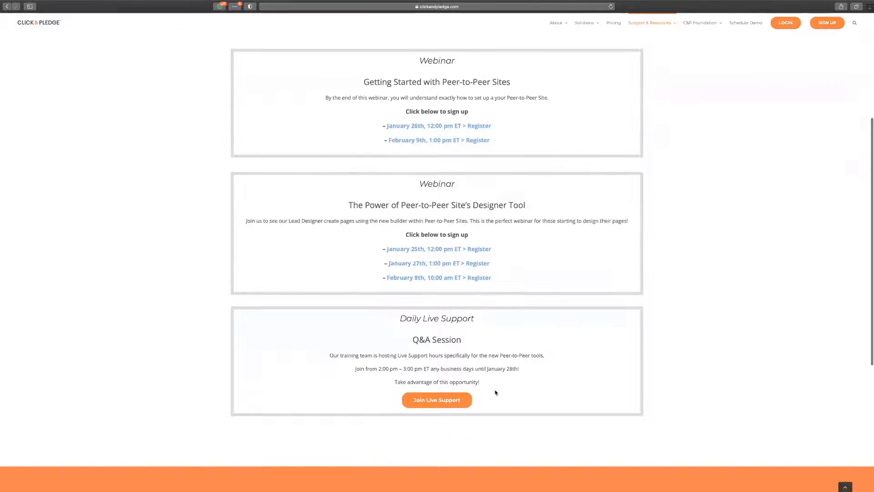
scroll(495, 246, "up", 4)
left_click(341, 7)
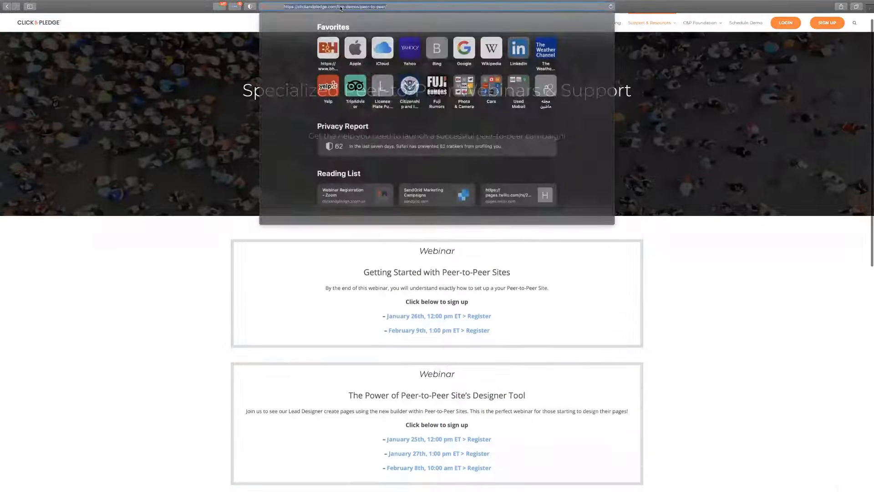
left_click(728, 260)
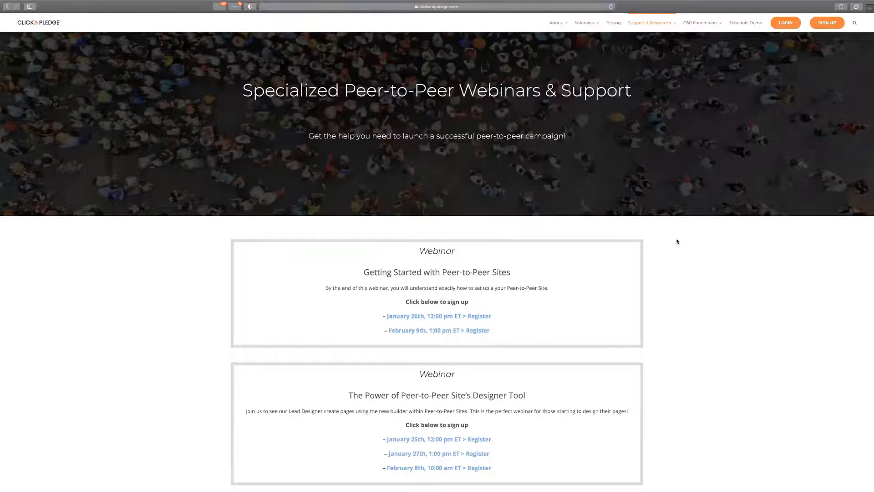
mouse_move(474, 3)
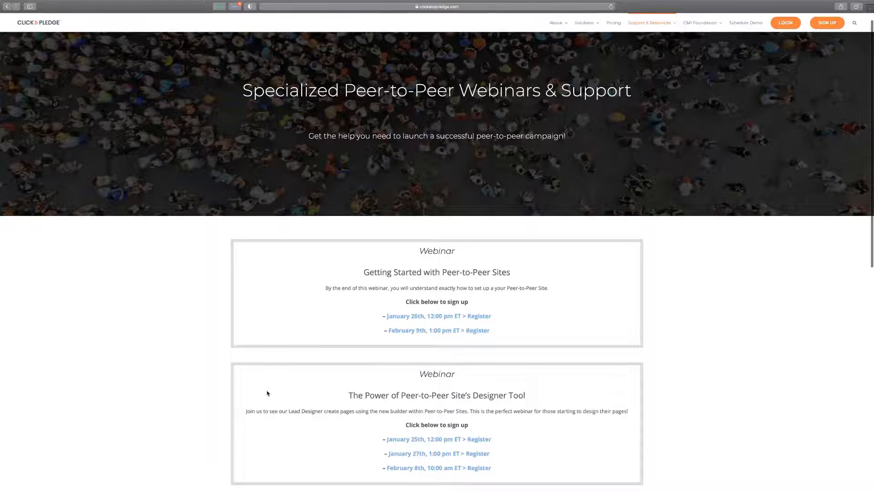
Look over the webinar and live support boxes once more and display the site's Support & Resources options
scroll(267, 392, "down", 5)
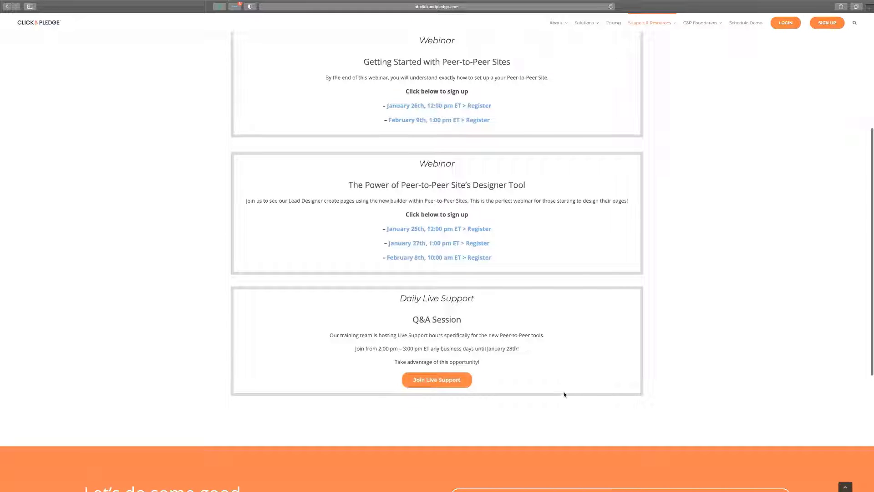
scroll(546, 387, "up", 3)
scroll(549, 381, "up", 4)
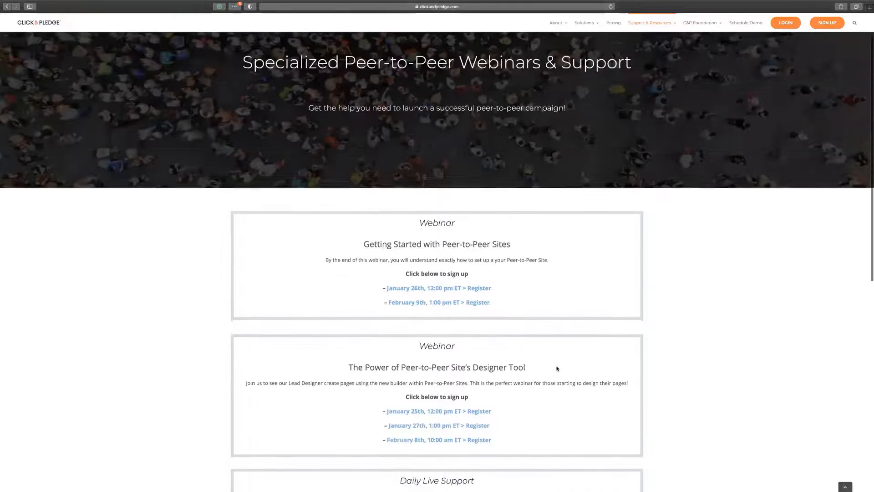
mouse_move(649, 22)
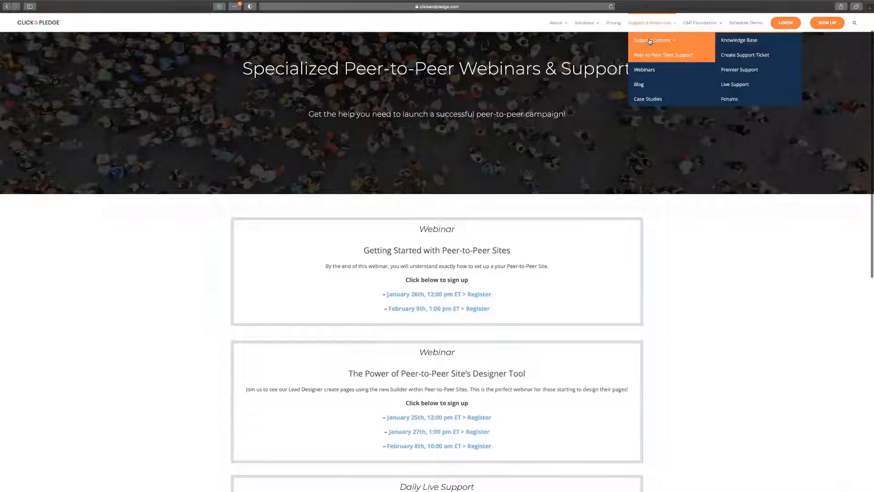
Open the Support Options article and review the available ways to get help, including live support, forums and the webinar archive
left_click(650, 41)
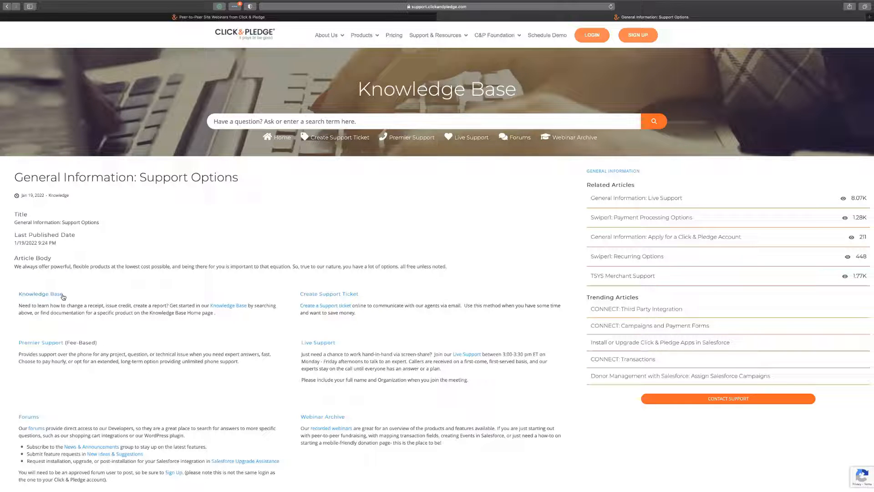
scroll(89, 314, "down", 2)
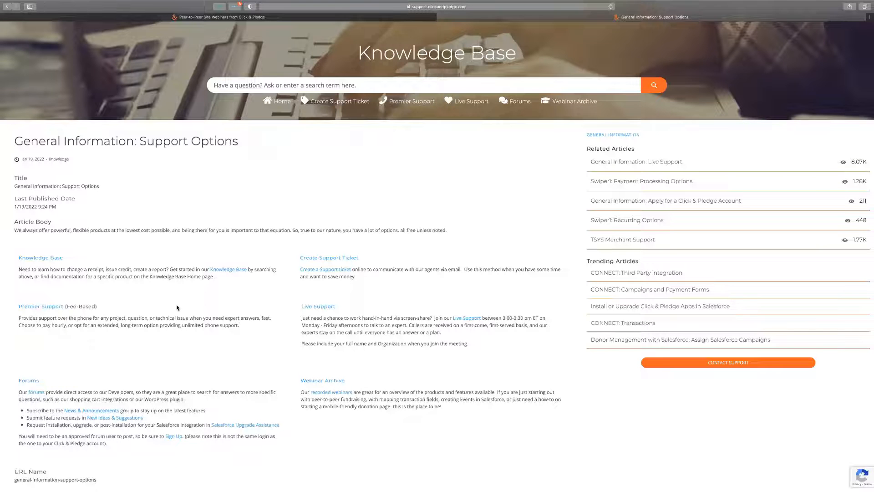
scroll(179, 309, "down", 1)
scroll(178, 308, "down", 2)
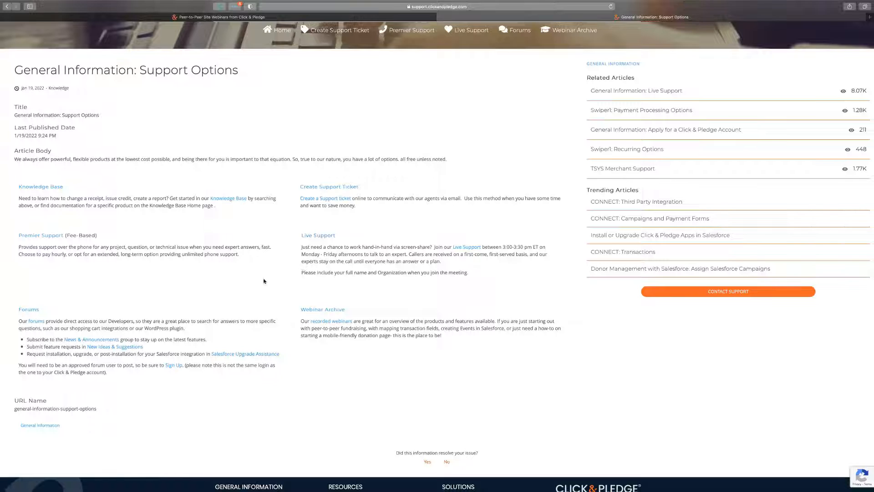
scroll(254, 281, "down", 1)
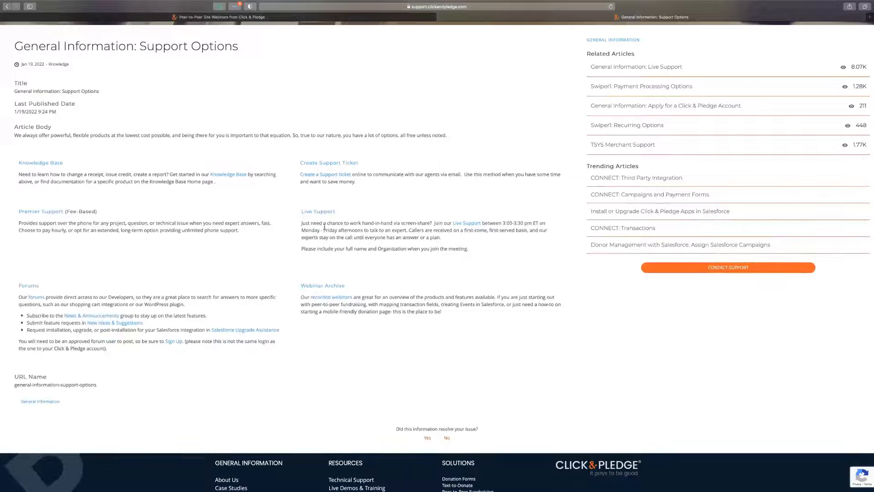
Browse the Webinar Archive from the Support Options article and choose the Peer-to-Peer Site Launch Webinar
left_click(328, 287)
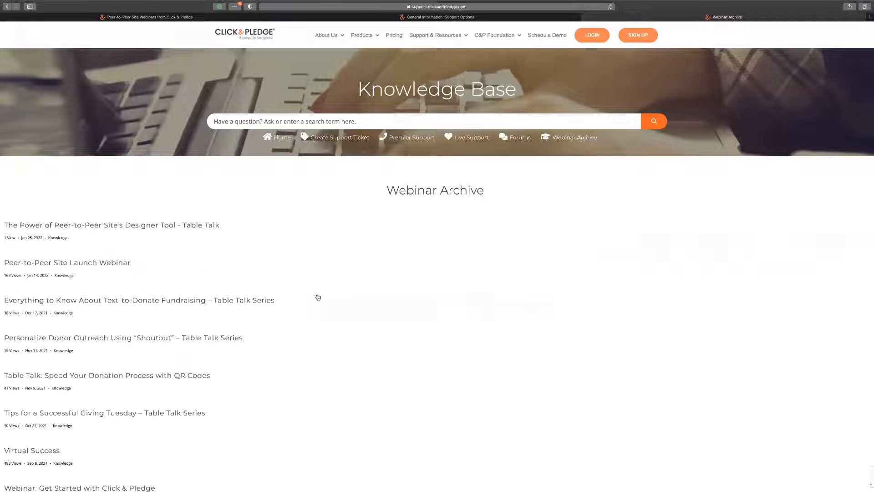
scroll(429, 337, "down", 2)
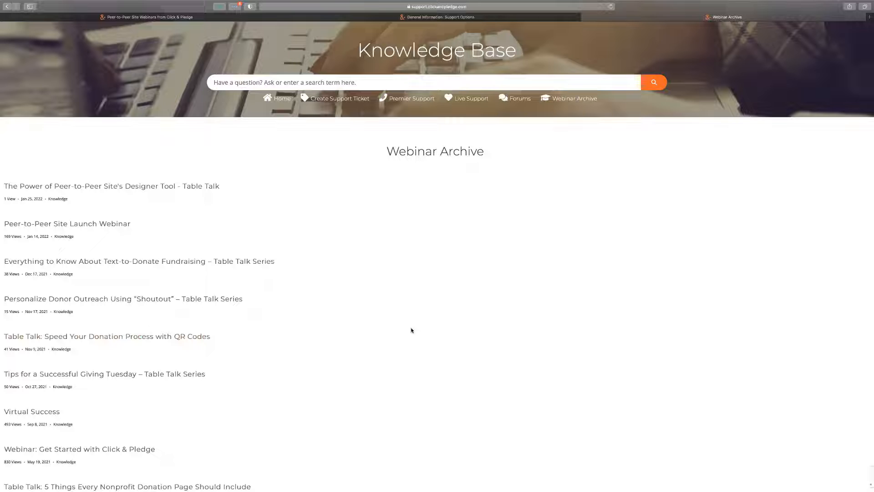
scroll(343, 300, "down", 2)
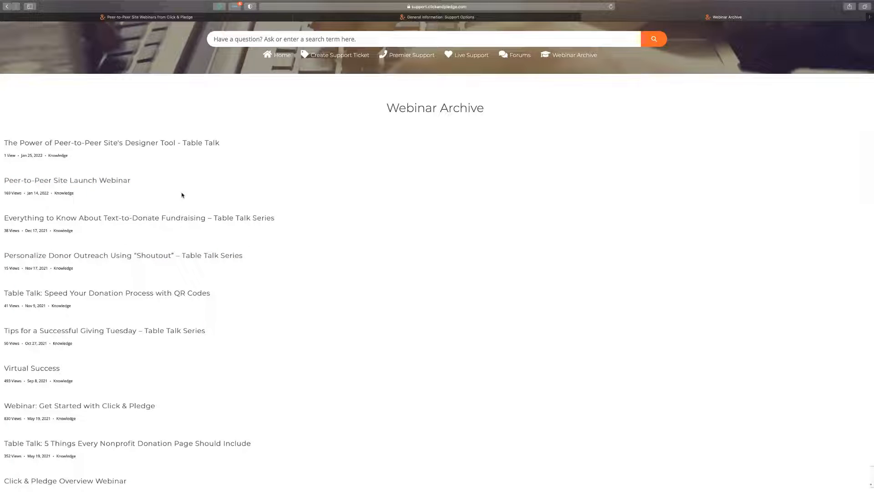
left_click(80, 182)
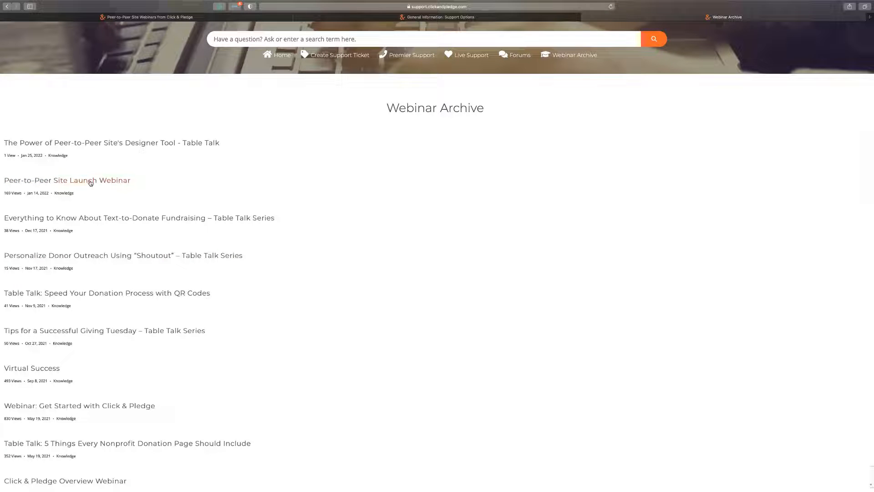